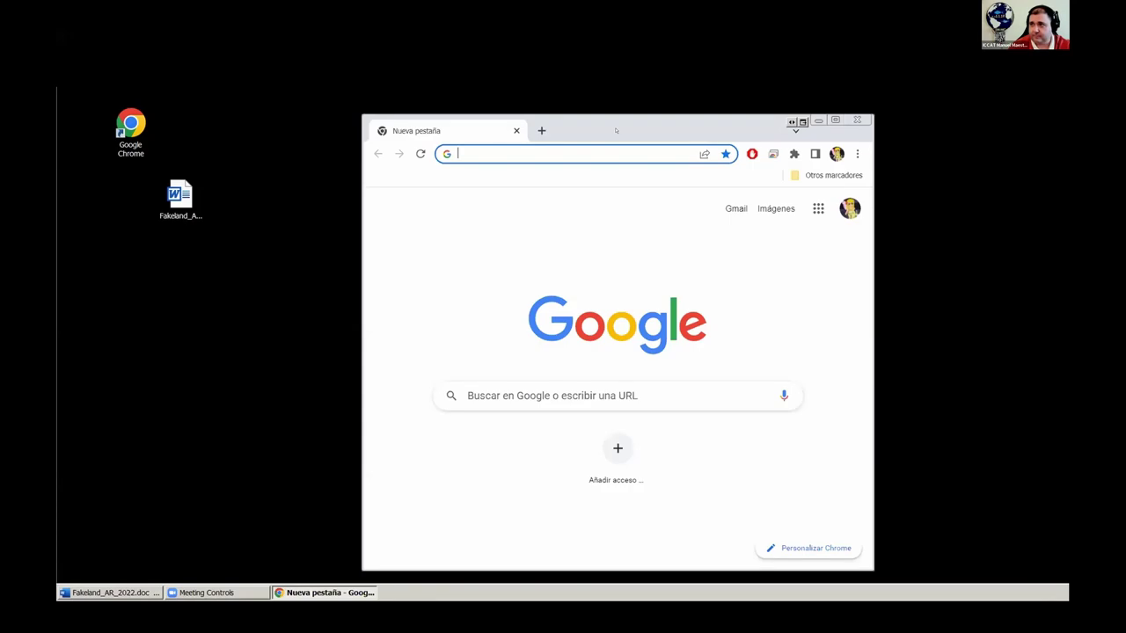
- Maximize the browser window, search Google for "ioms iccat" and open the IOMS - Integrated Online Management System site
{"action": "double_click", "coordinate": [614, 130]}
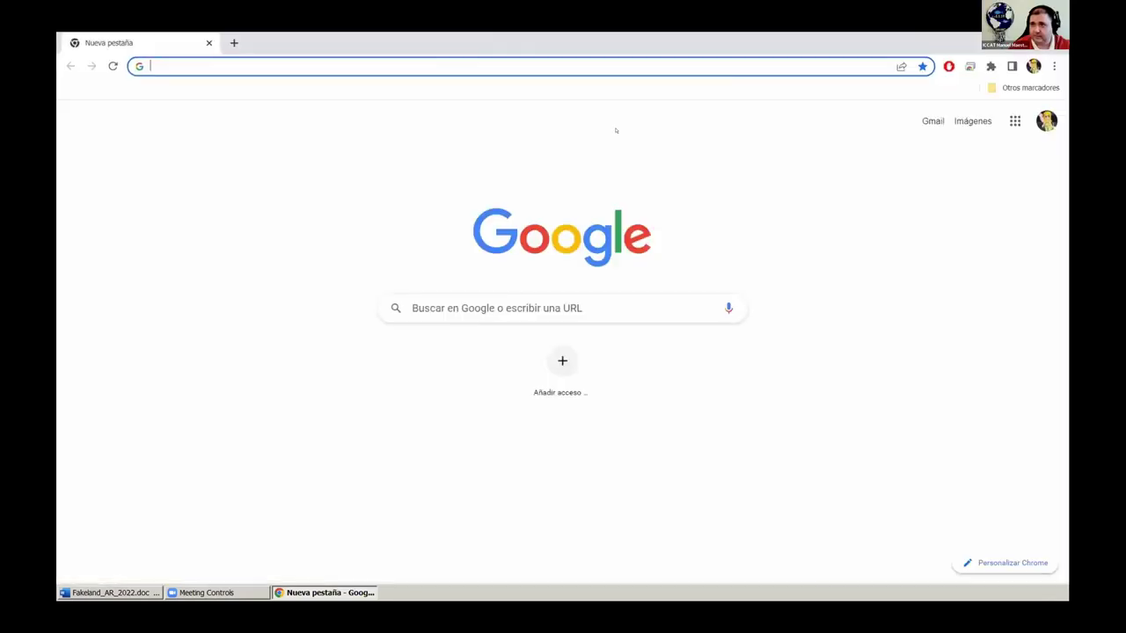
{"action": "left_click", "coordinate": [515, 306]}
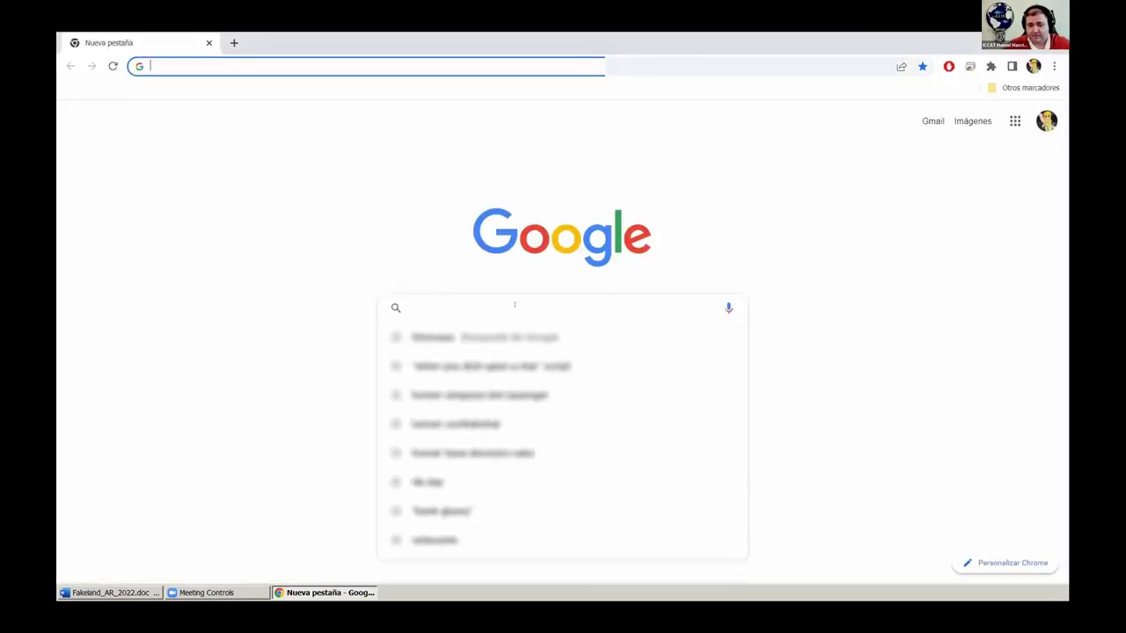
{"action": "type", "text": "ioms"}
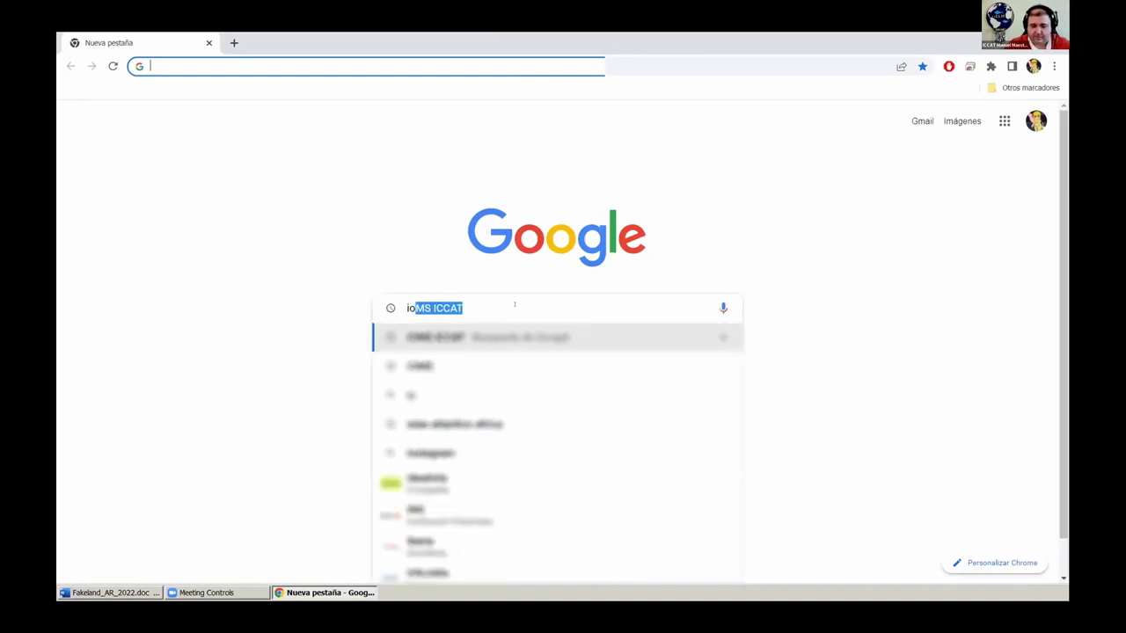
{"action": "type", "text": " icca"}
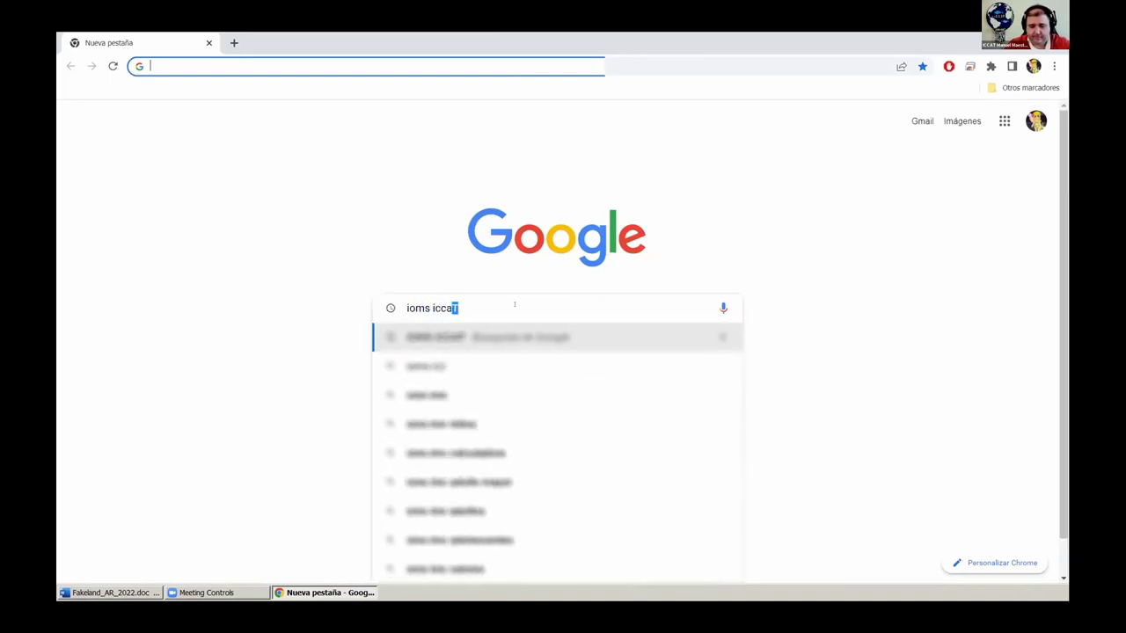
{"action": "type", "text": "t"}
{"action": "key", "text": "Return"}
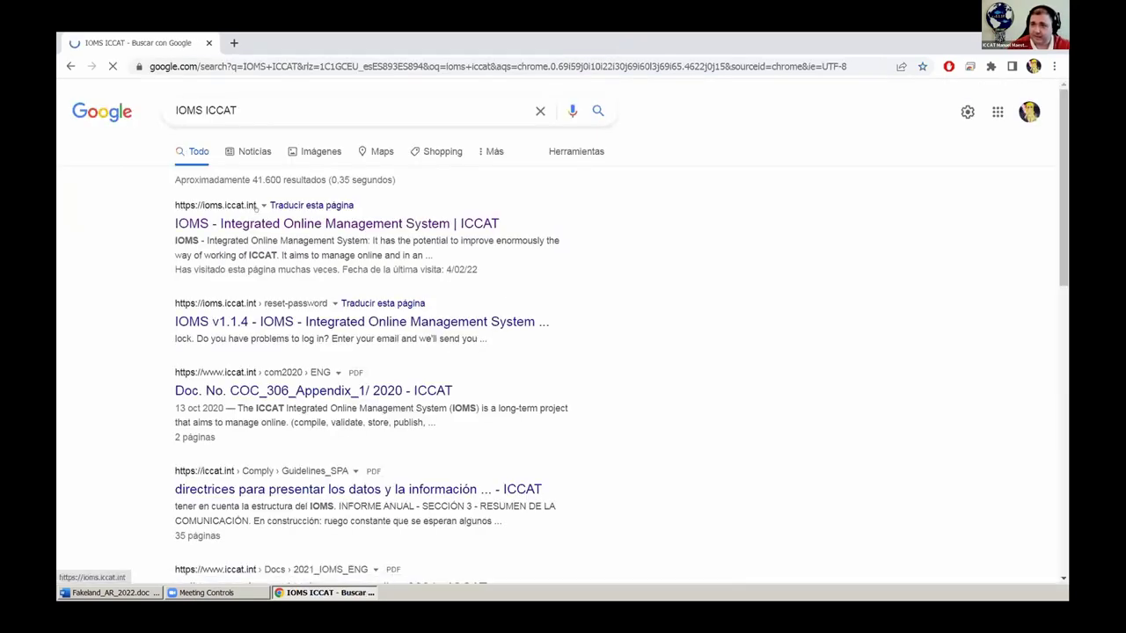
{"action": "left_click", "coordinate": [262, 222]}
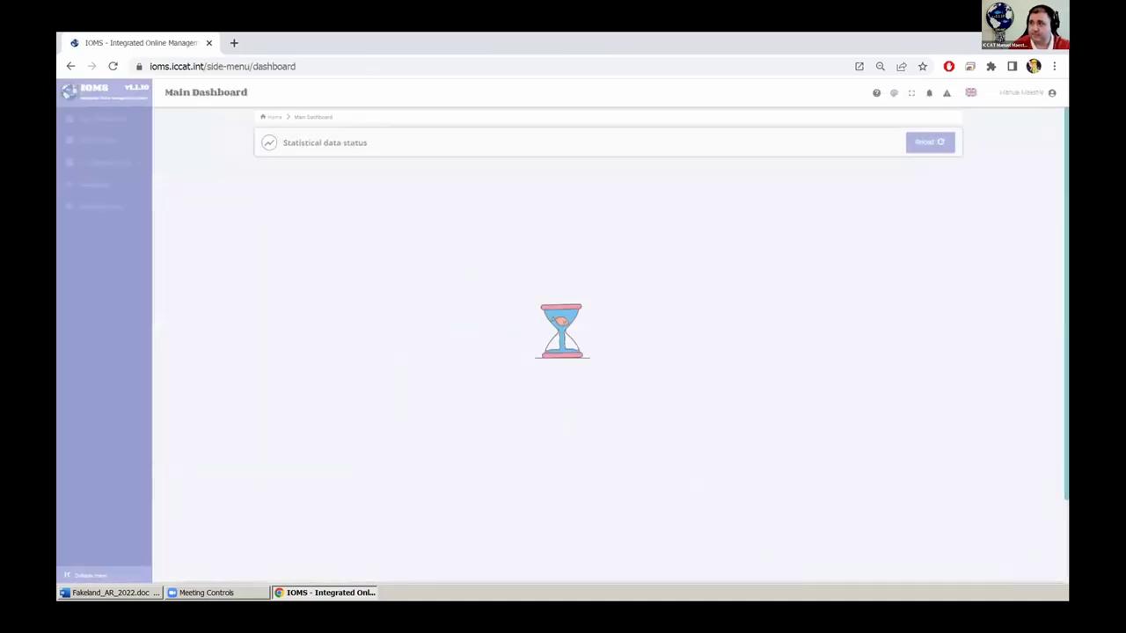
- Log out of the current IOMS session and log back in with the account's e-mail and password
{"action": "left_click", "coordinate": [1023, 91]}
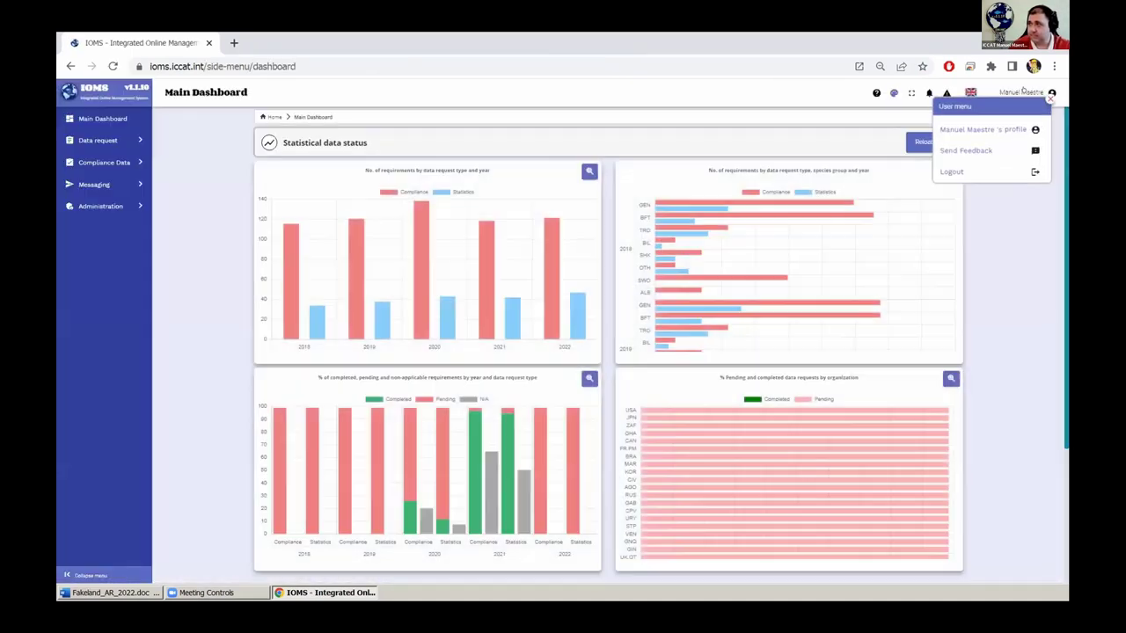
{"action": "left_click", "coordinate": [952, 172]}
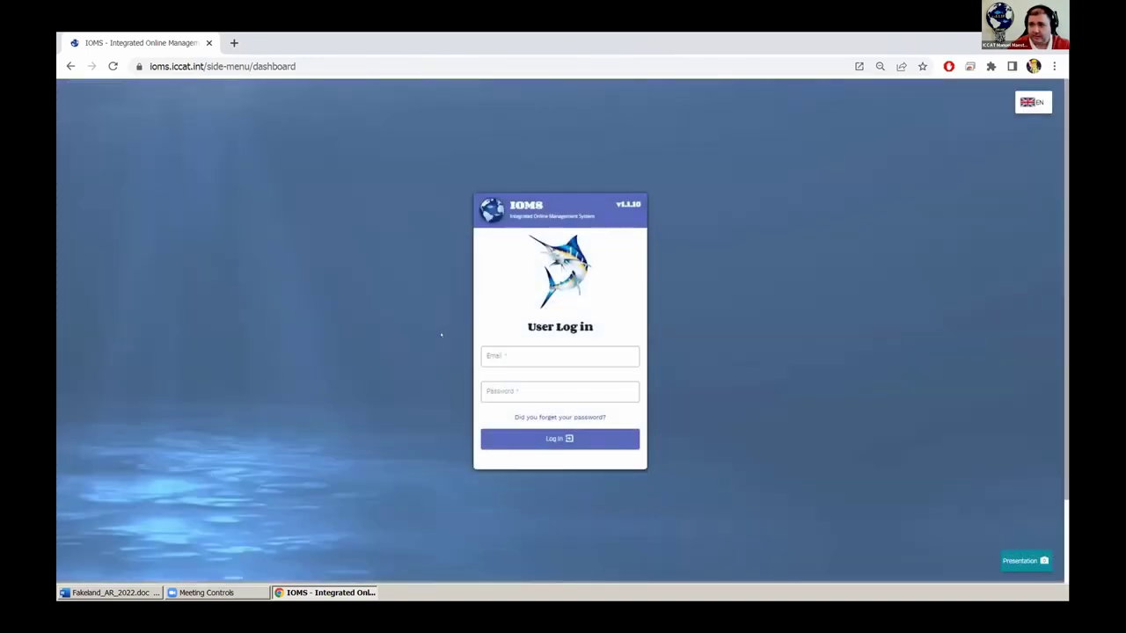
{"action": "left_click", "coordinate": [511, 354]}
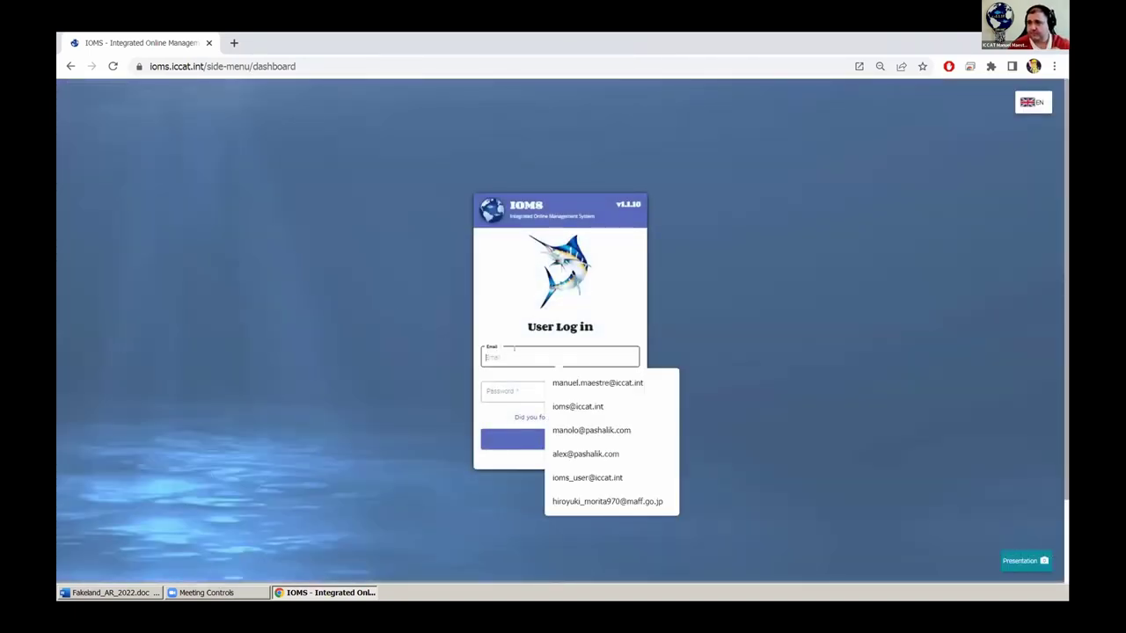
{"action": "left_click", "coordinate": [585, 382]}
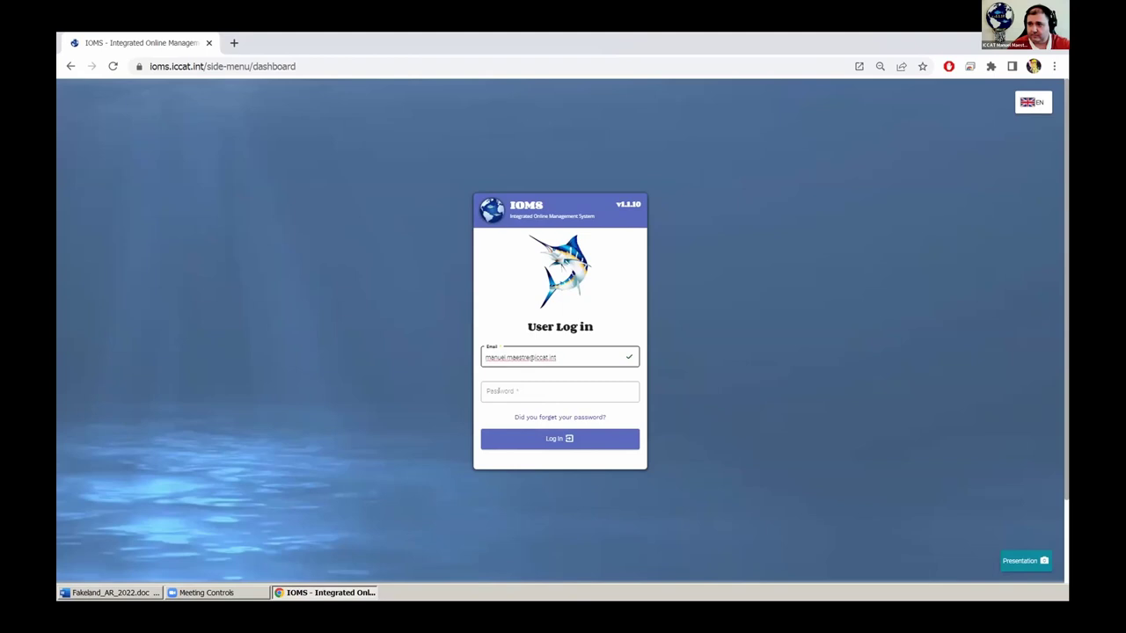
{"action": "left_click", "coordinate": [498, 390]}
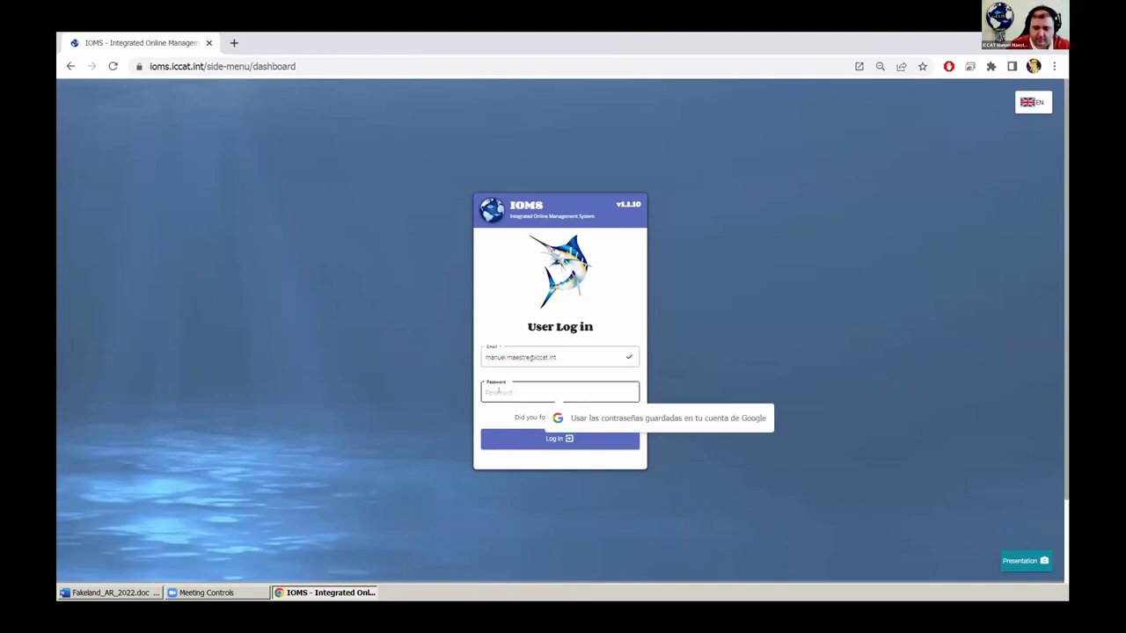
{"action": "type", "text": "•••••••••"}
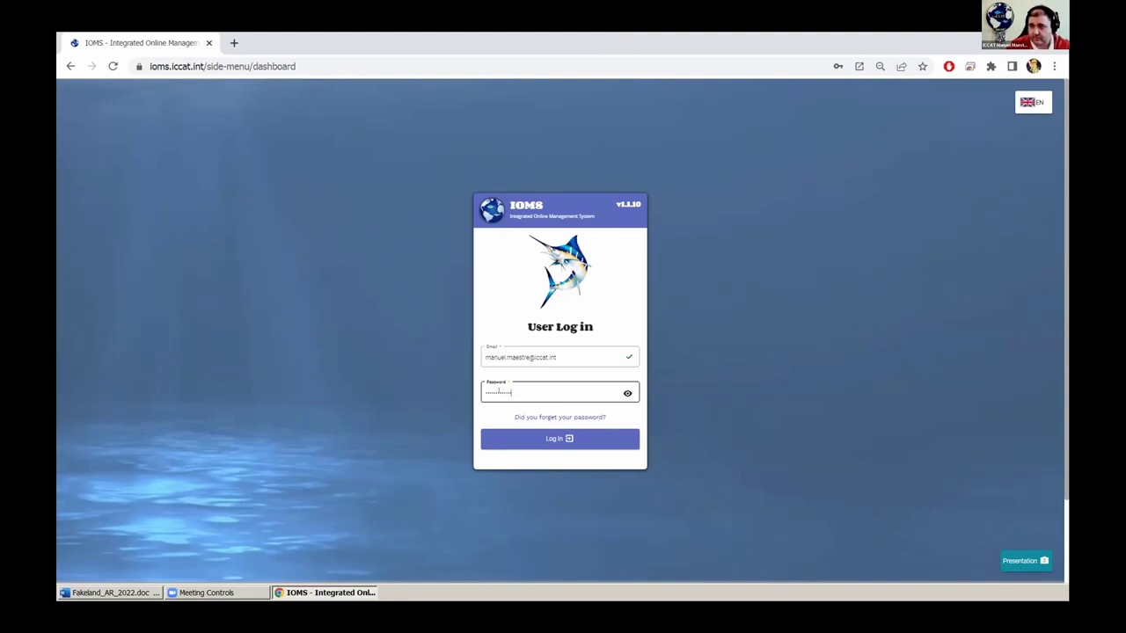
{"action": "key", "text": "Return"}
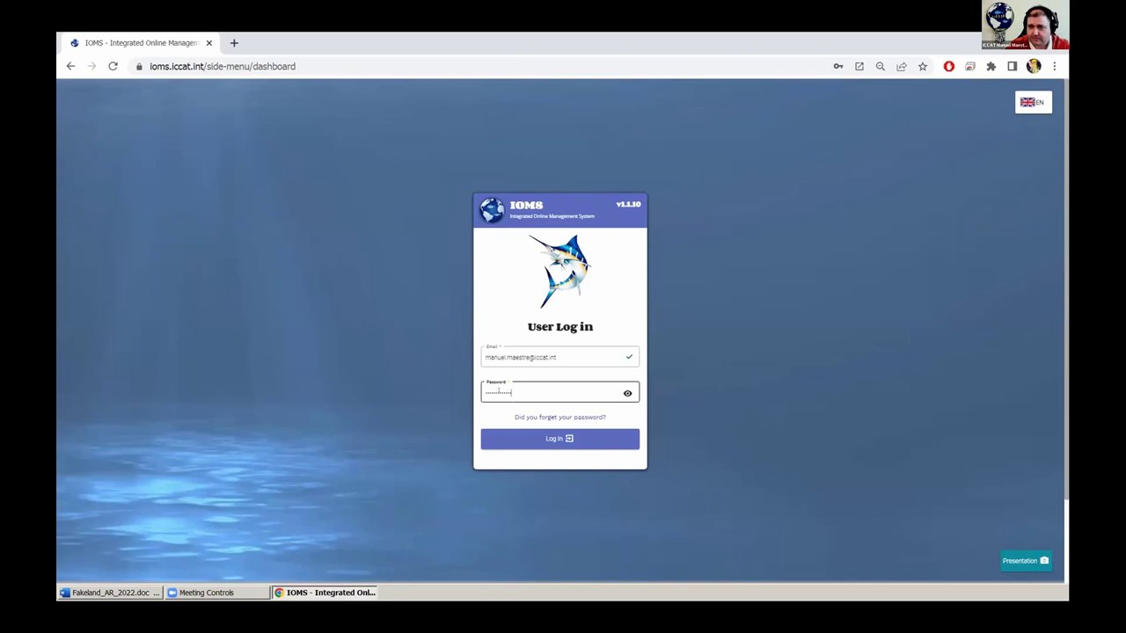
{"action": "key", "text": "Return"}
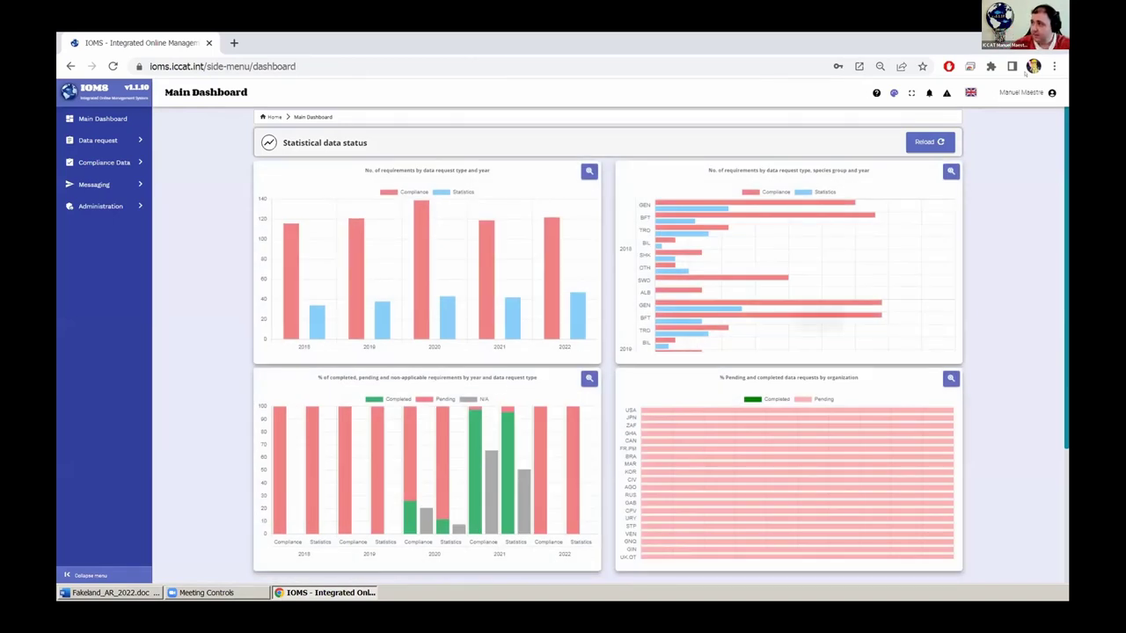
- View the logged-in user's profile details and return to the Main Dashboard
{"action": "left_click", "coordinate": [1003, 92]}
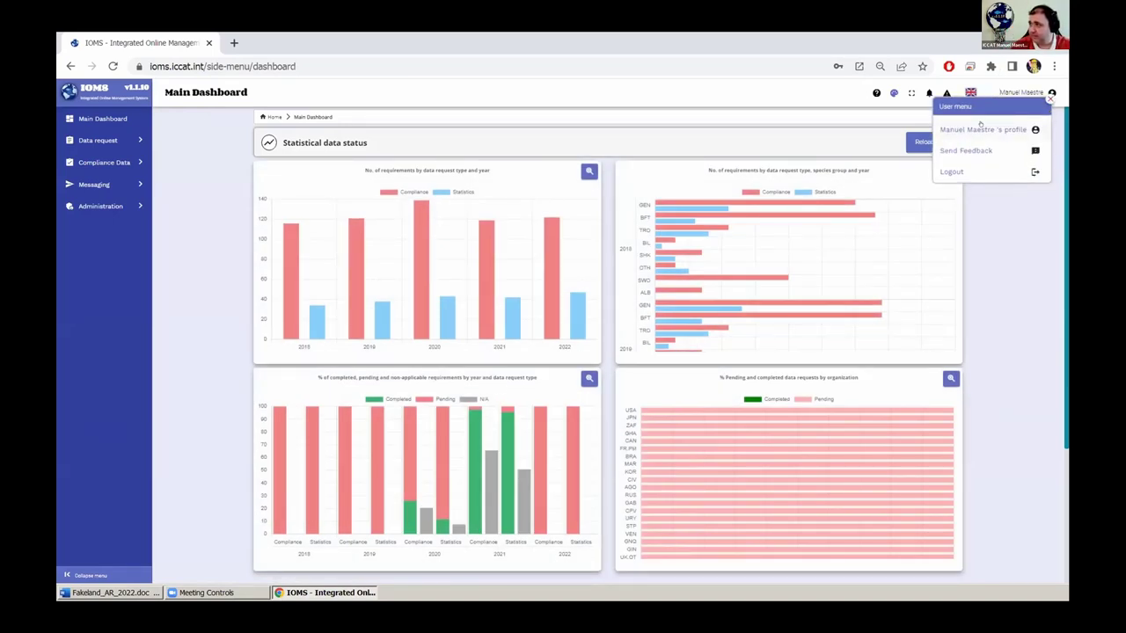
{"action": "left_click", "coordinate": [982, 129]}
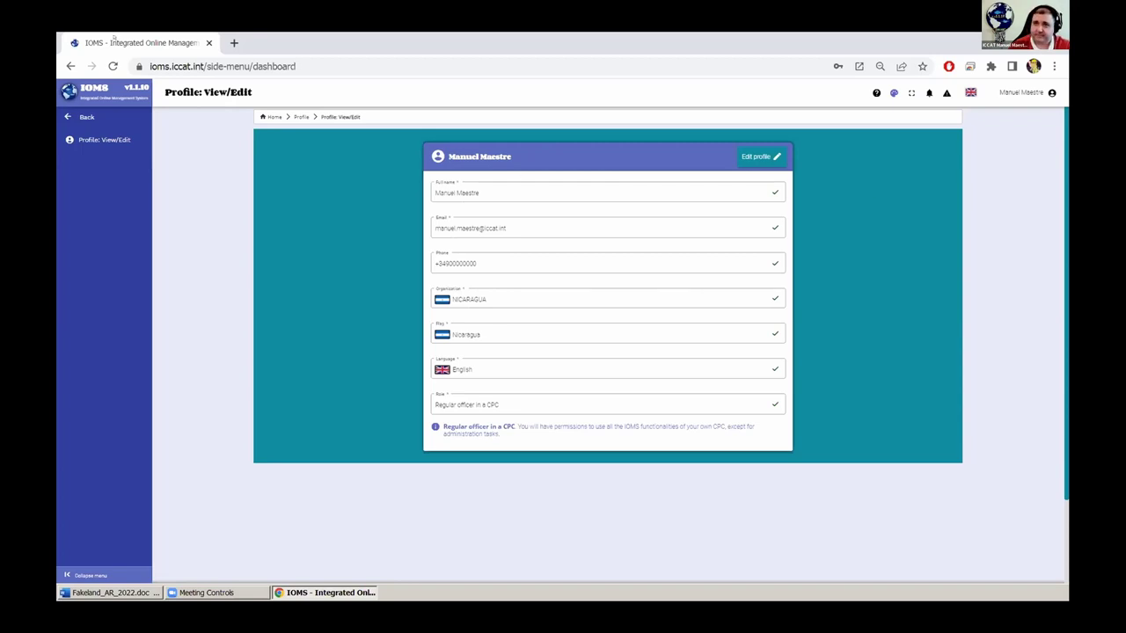
{"action": "left_click", "coordinate": [81, 116]}
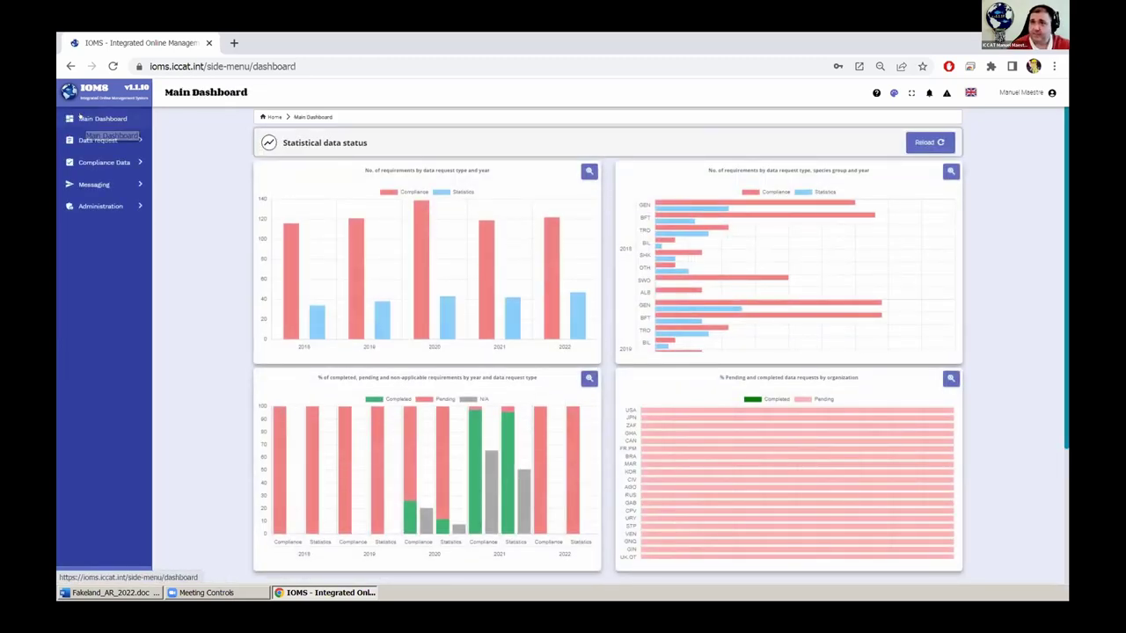
- Open the Edit/Add report page of the Annual Report under Compliance Data
{"action": "left_click", "coordinate": [98, 162]}
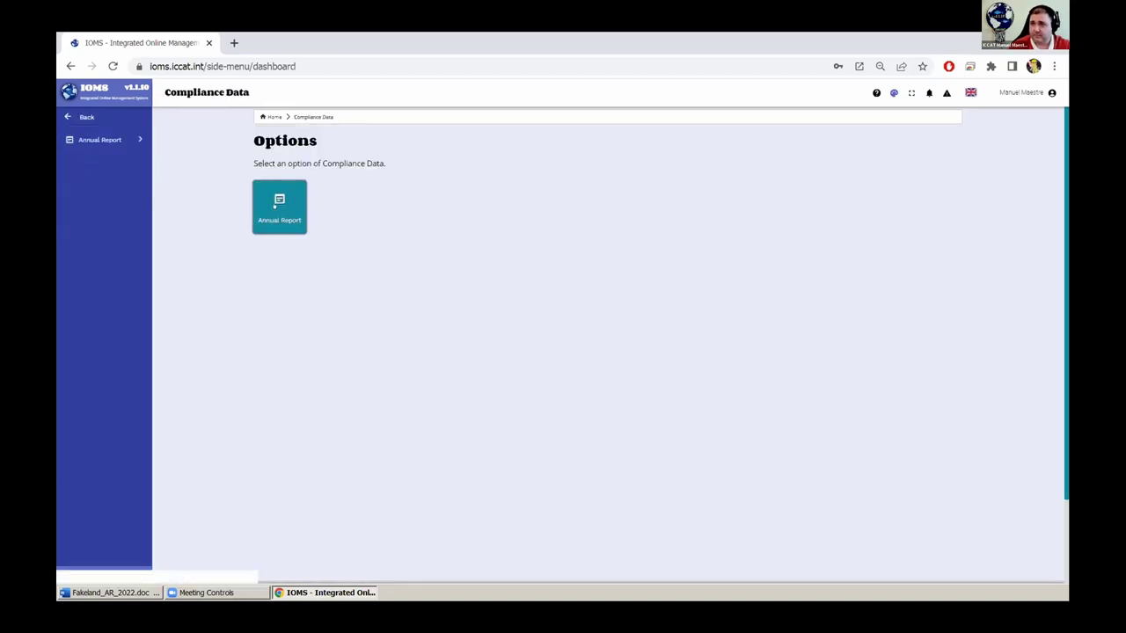
{"action": "left_click", "coordinate": [275, 204]}
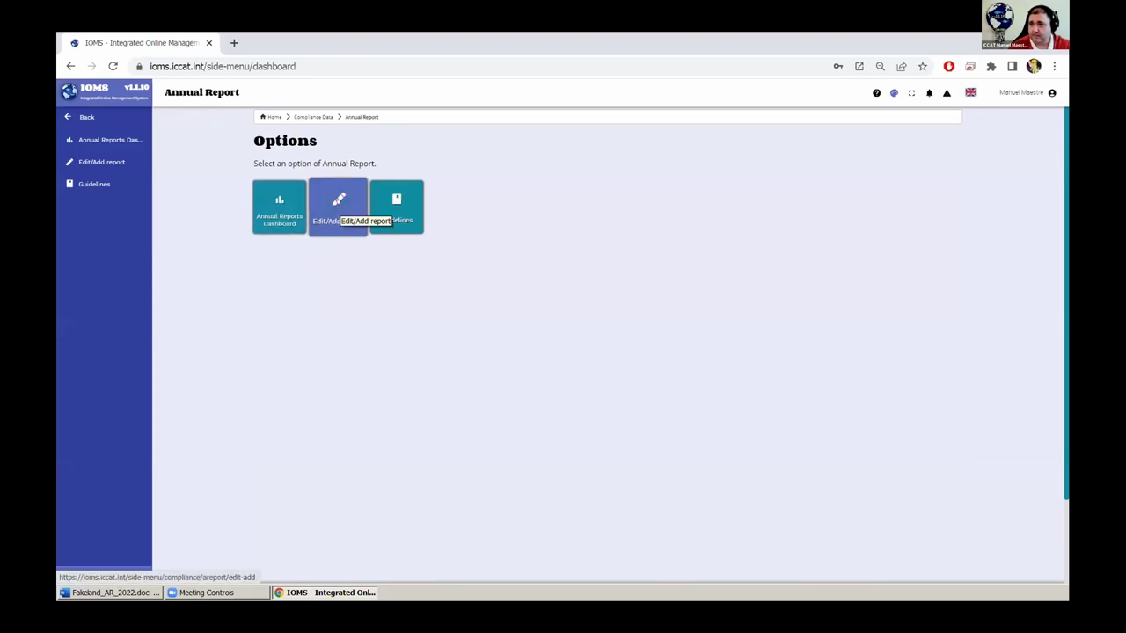
{"action": "left_click", "coordinate": [338, 201]}
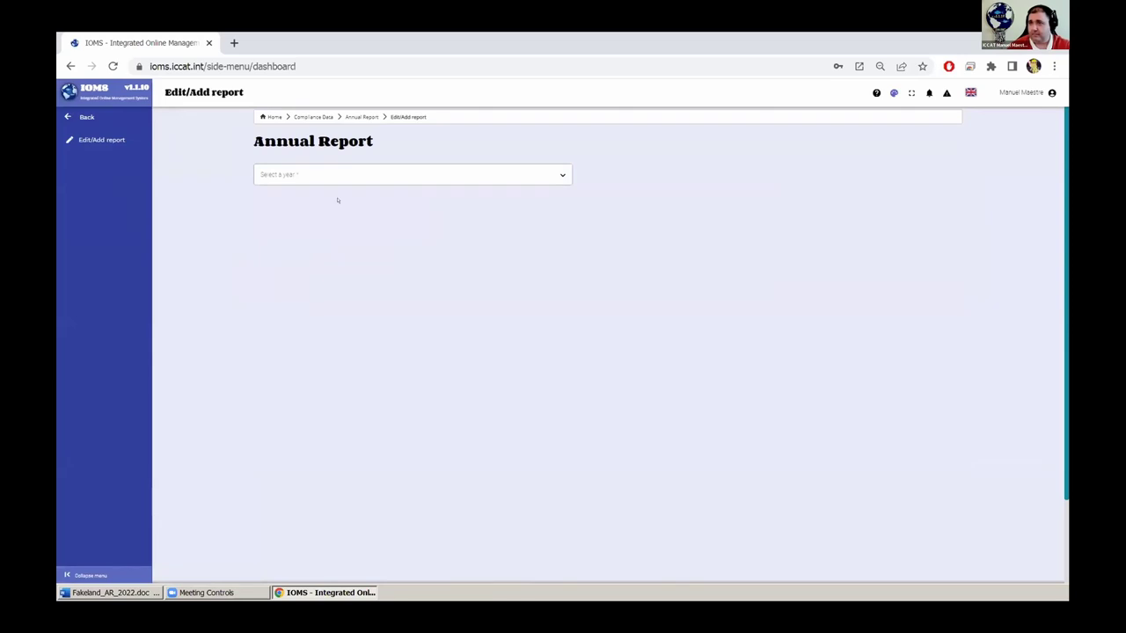
- Load the annual report for year 2022 with the statistics data request ICCAT CIRCULAR #0669 / 2022
{"action": "left_click", "coordinate": [348, 168]}
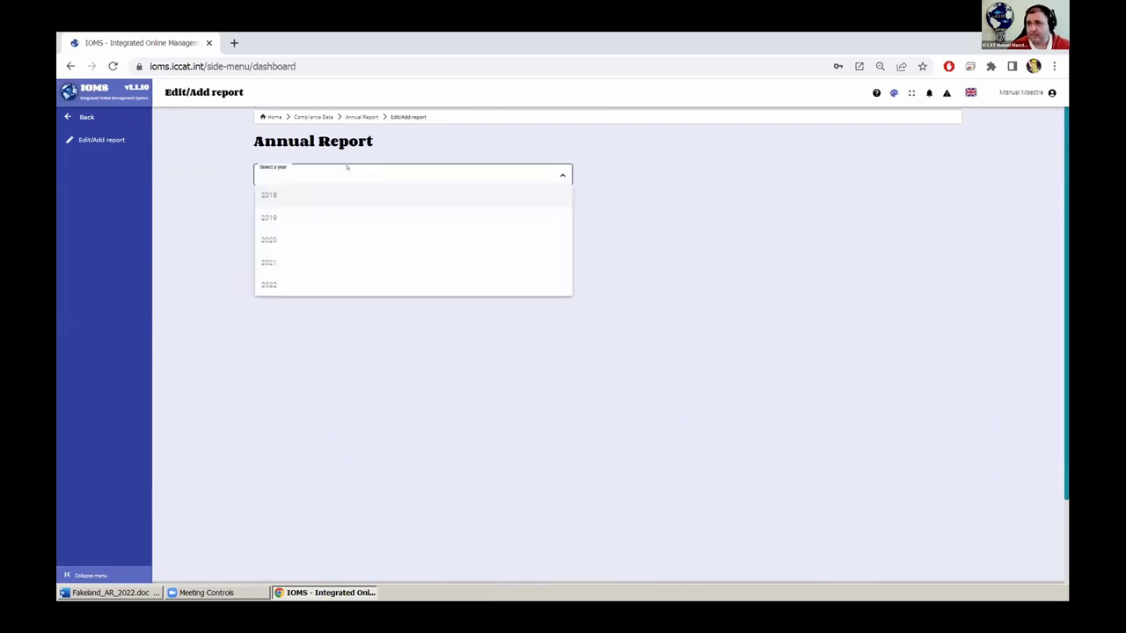
{"action": "left_click", "coordinate": [323, 283]}
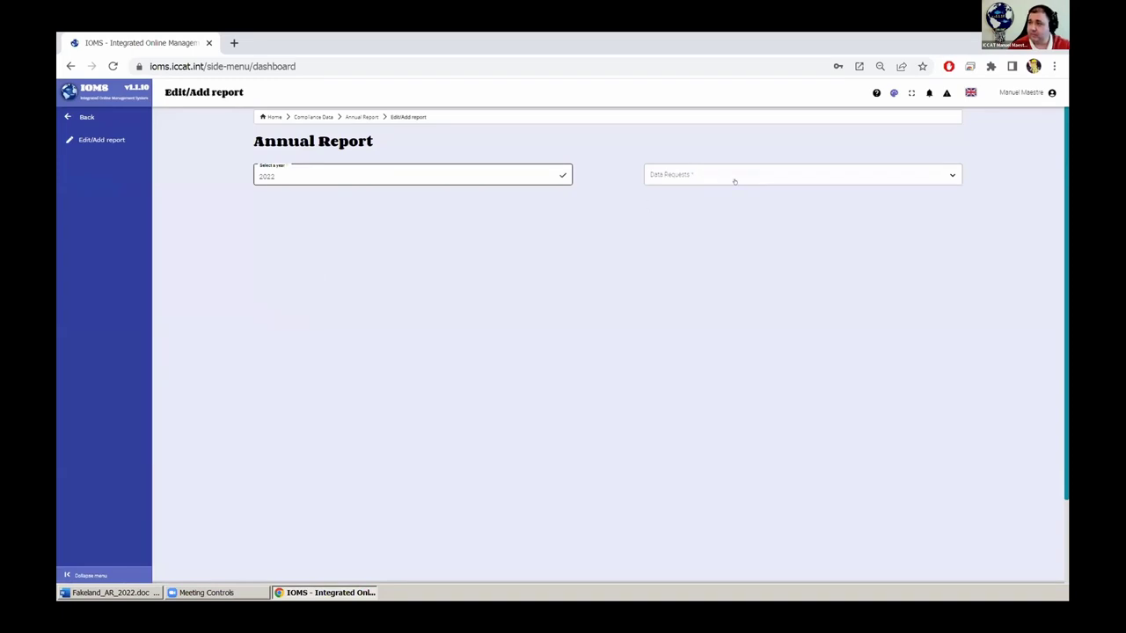
{"action": "left_click", "coordinate": [731, 179]}
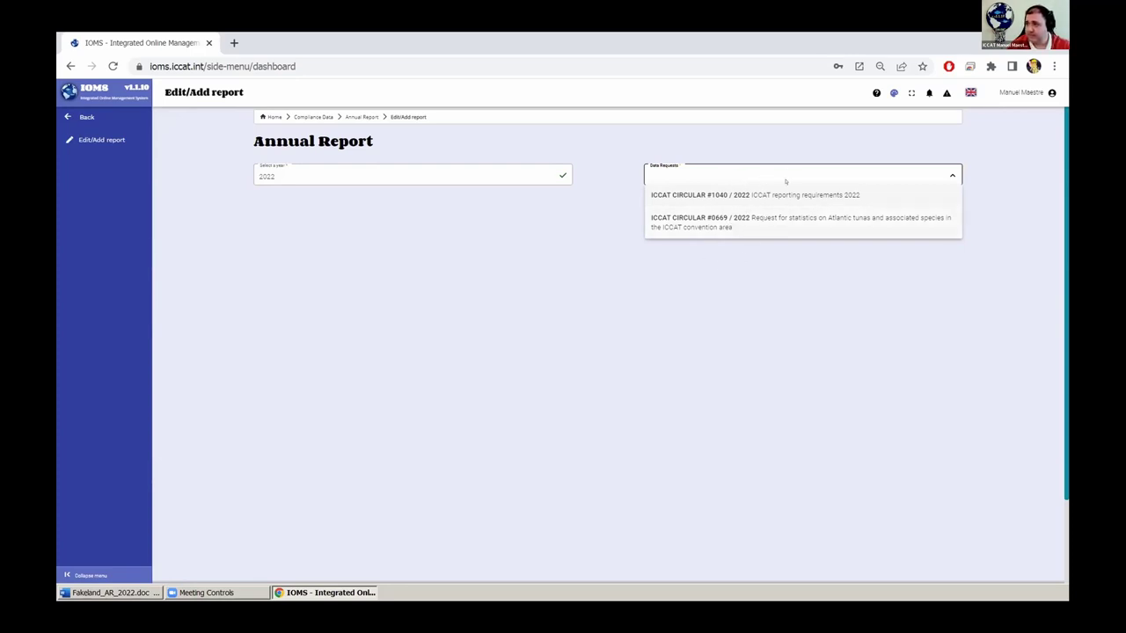
{"action": "left_click", "coordinate": [736, 228]}
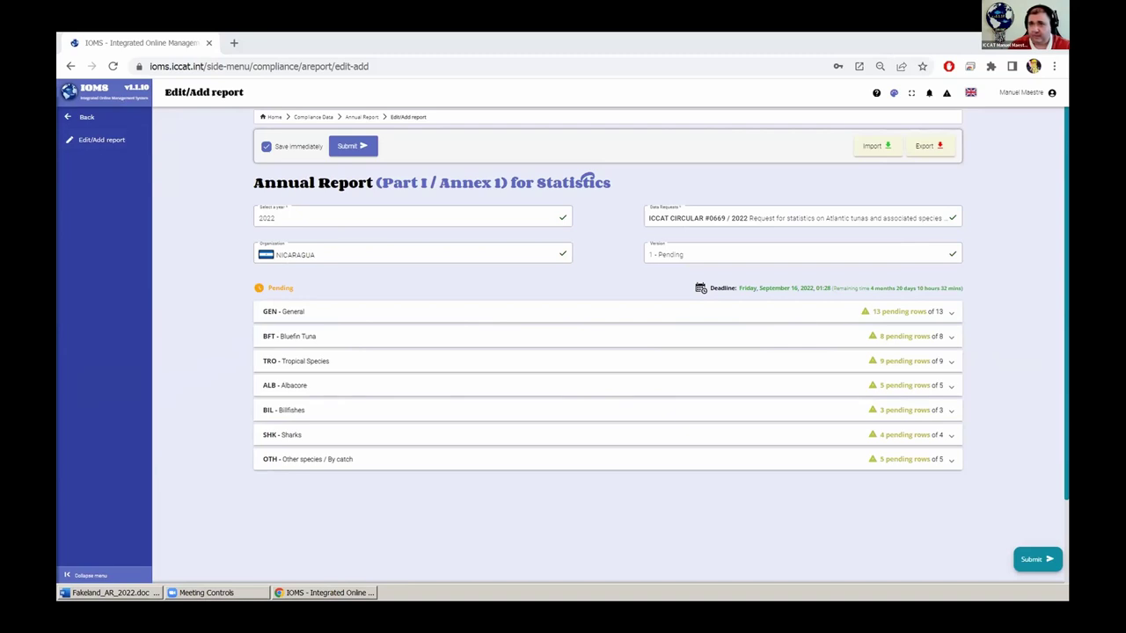
- Collapse the side menu and expand the GEN - General section to review its requirement rows
{"action": "left_click", "coordinate": [89, 576]}
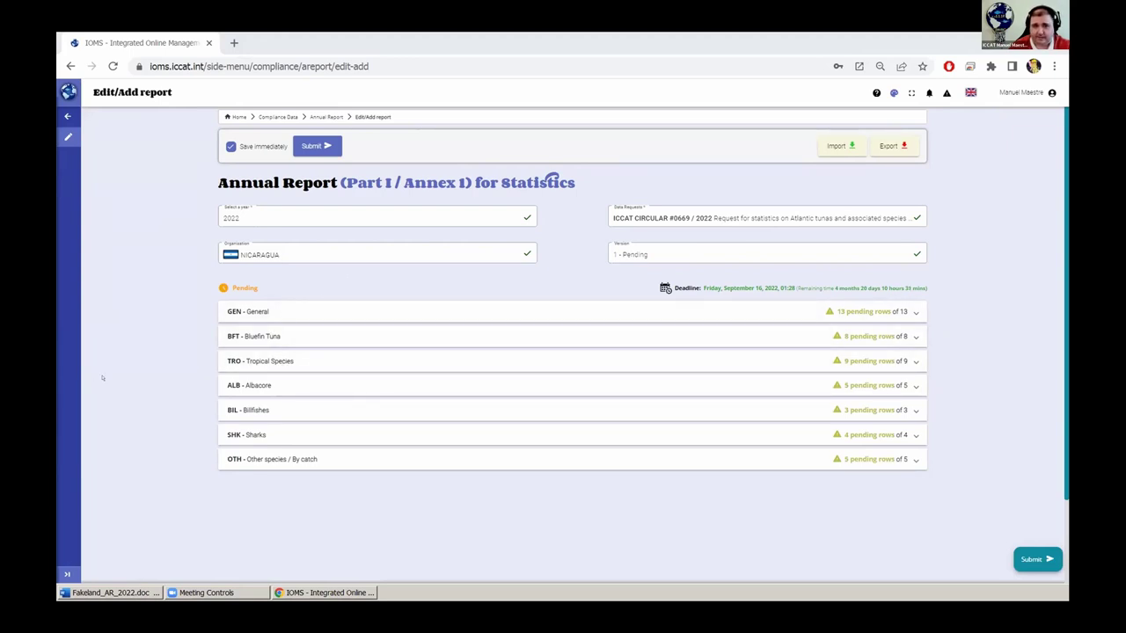
{"action": "left_click", "coordinate": [313, 310]}
{"action": "left_click", "coordinate": [313, 310]}
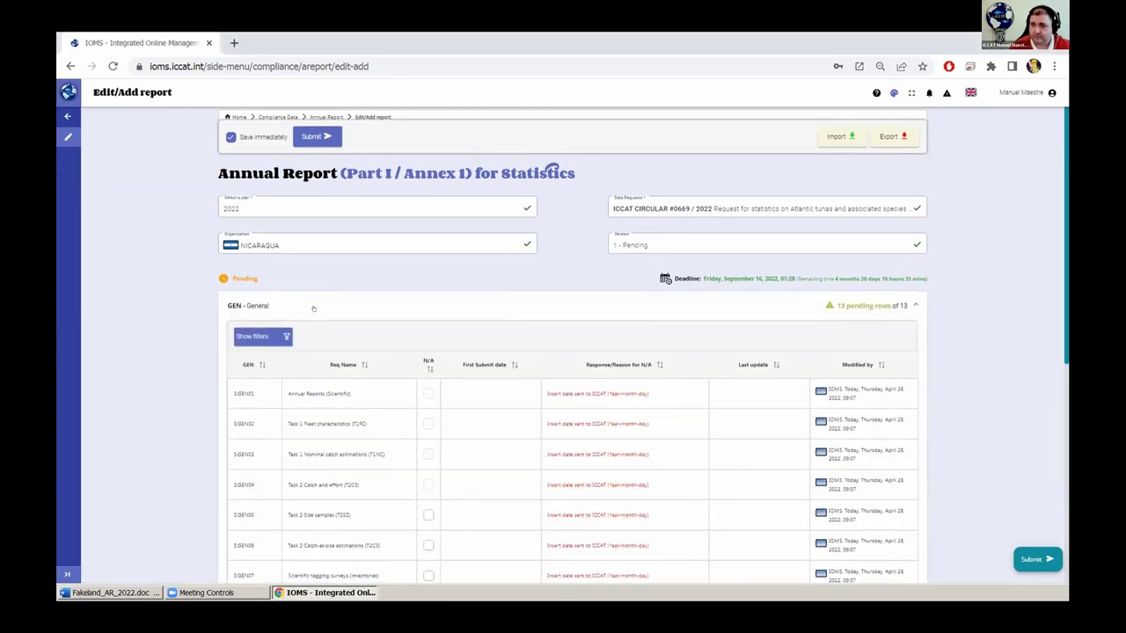
{"action": "scroll", "coordinate": [352, 359], "scroll_direction": "down", "scroll_amount": 3}
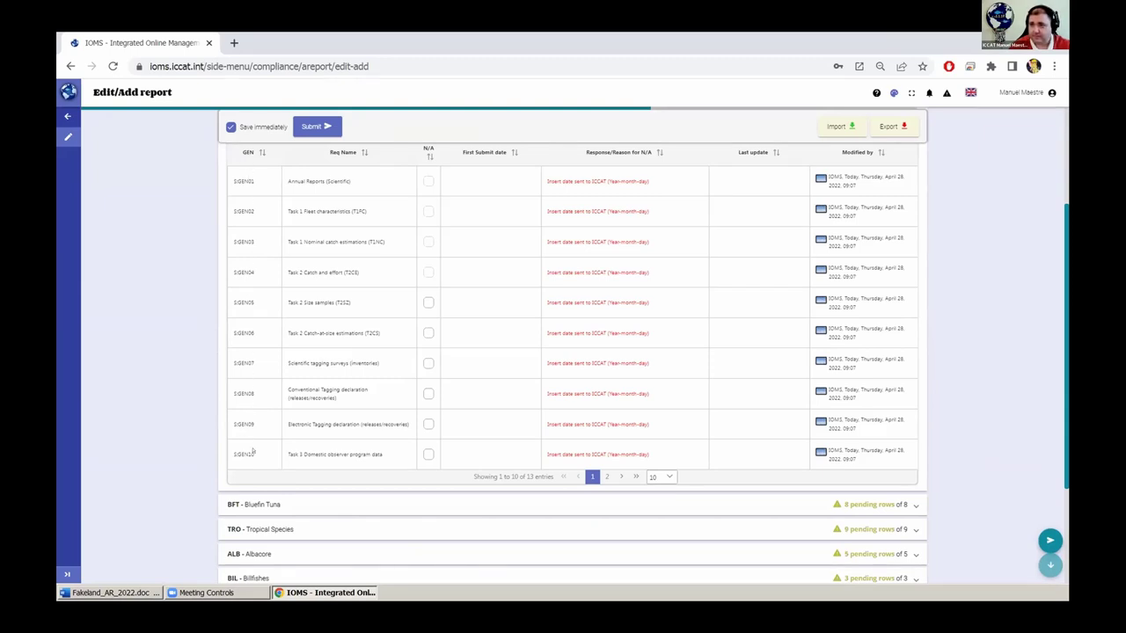
{"action": "scroll", "coordinate": [246, 390], "scroll_direction": "up", "scroll_amount": 3}
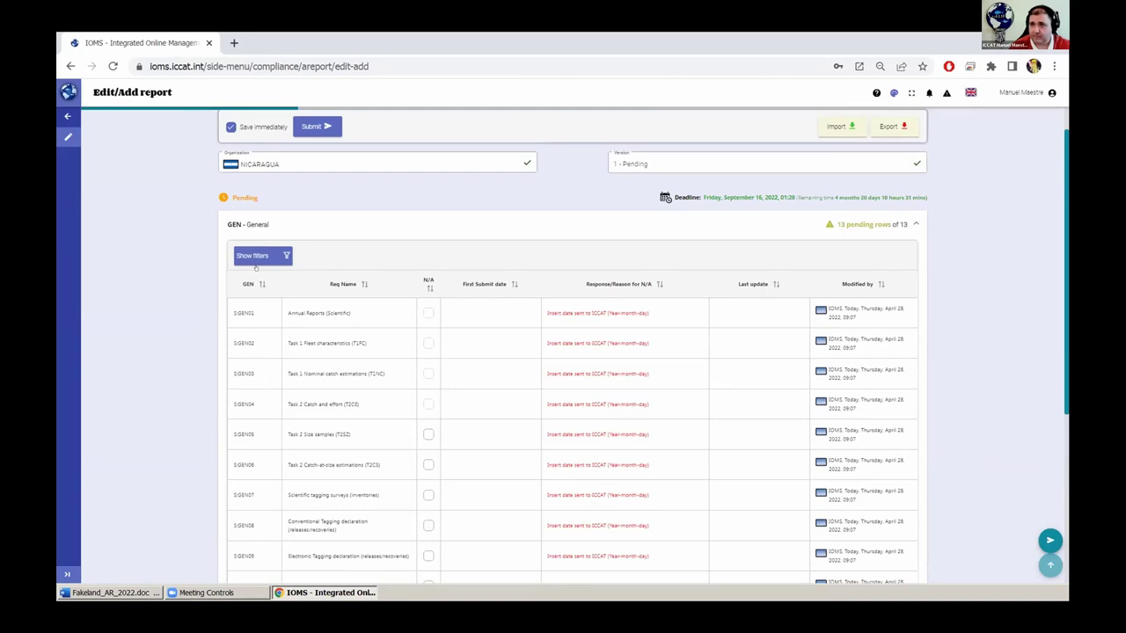
- Try filtering the General requirements by code 10, clear and reset the filters, and hide the filter row
{"action": "left_click", "coordinate": [253, 255]}
{"action": "left_click", "coordinate": [251, 313]}
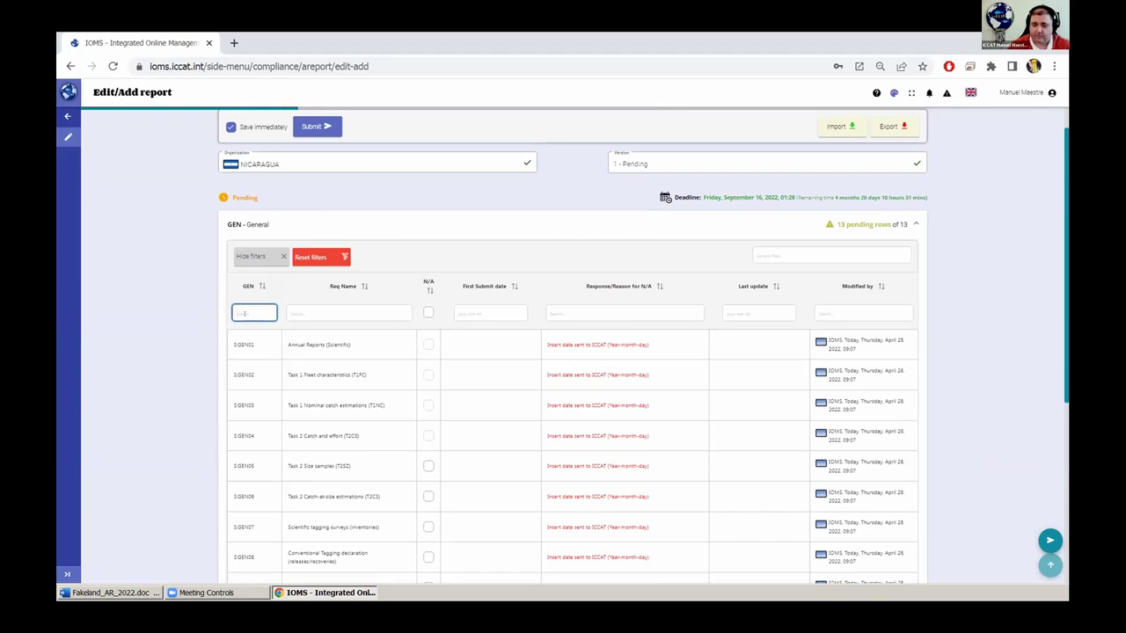
{"action": "type", "text": "10"}
{"action": "key", "text": "BackSpace"}
{"action": "key", "text": "BackSpace"}
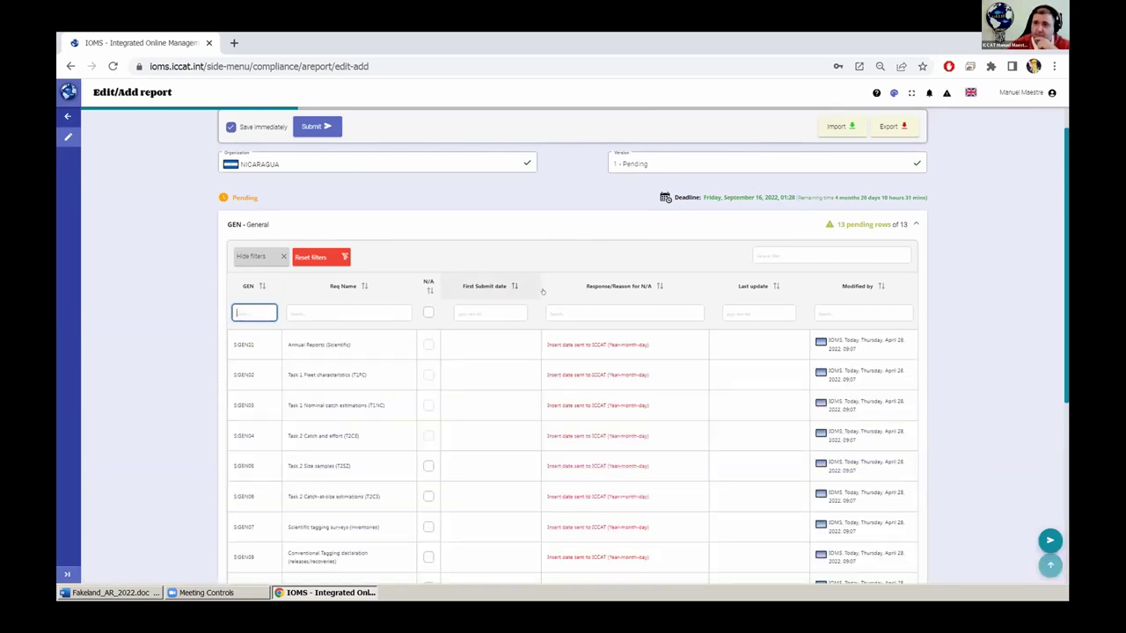
{"action": "left_click", "coordinate": [322, 313]}
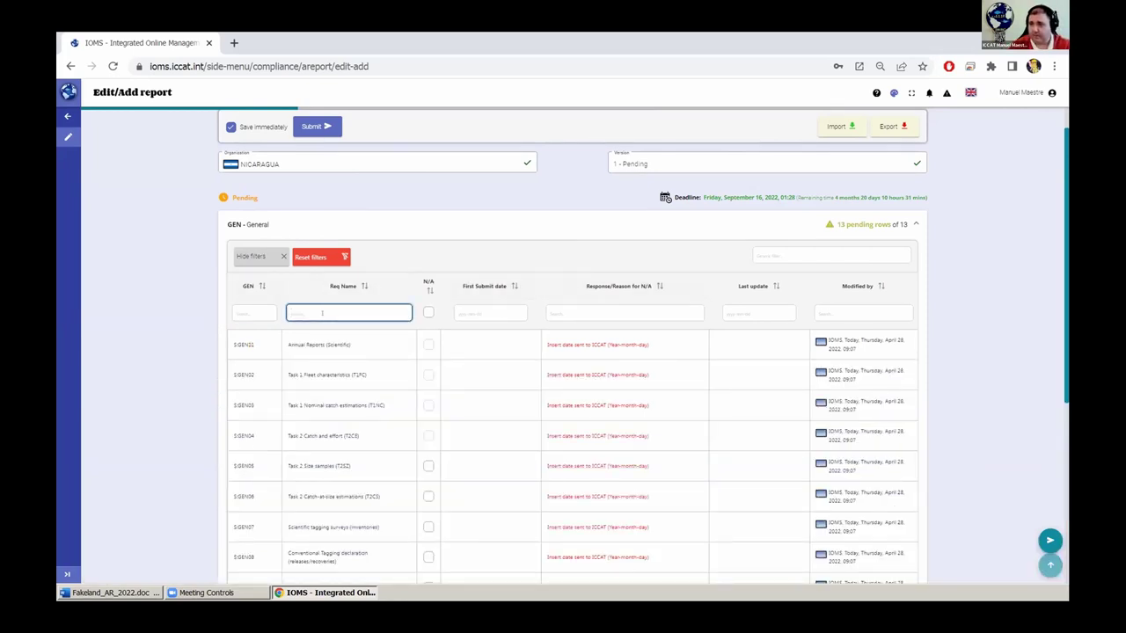
{"action": "left_click", "coordinate": [295, 256]}
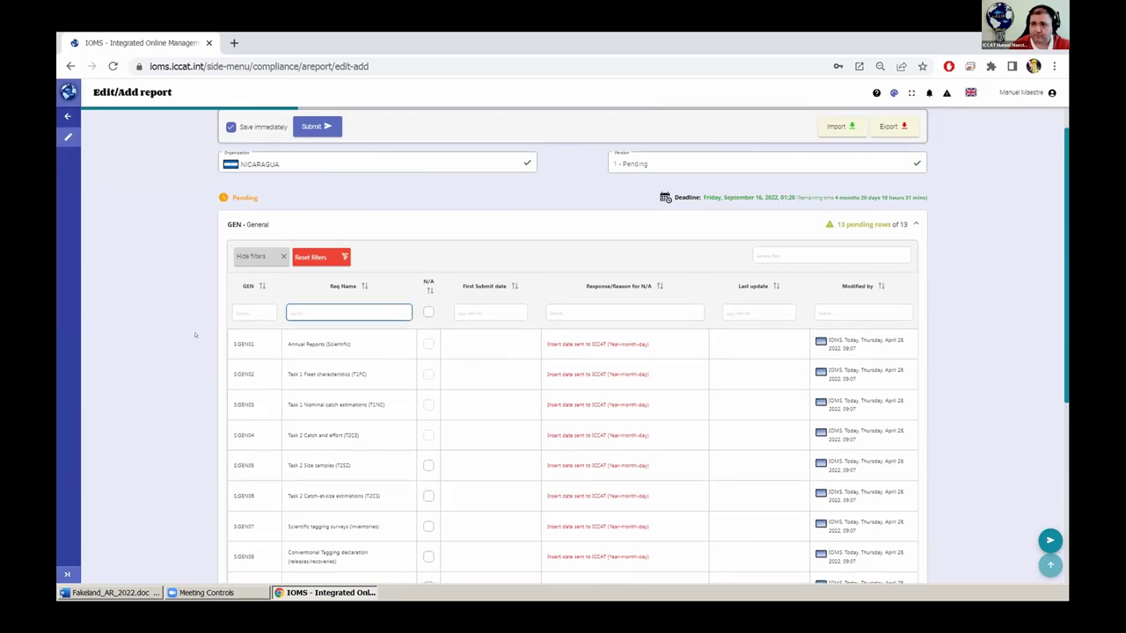
{"action": "left_click", "coordinate": [274, 256]}
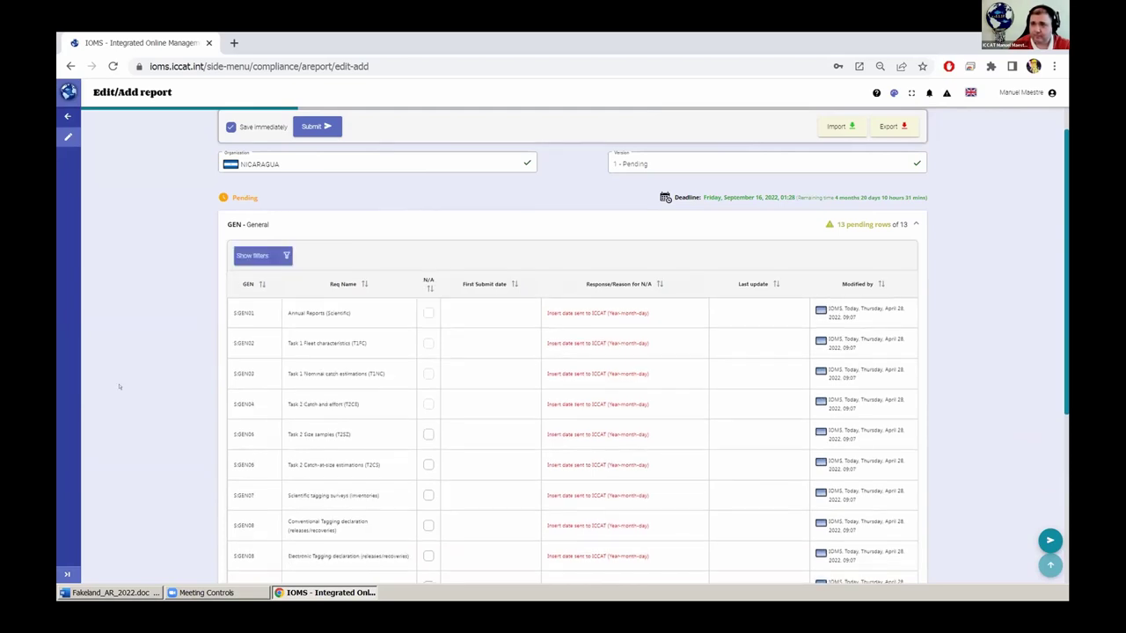
- Expand the BFT - Bluefin Tuna section to show its requirement rows
{"action": "scroll", "coordinate": [169, 368], "scroll_direction": "down", "scroll_amount": 5}
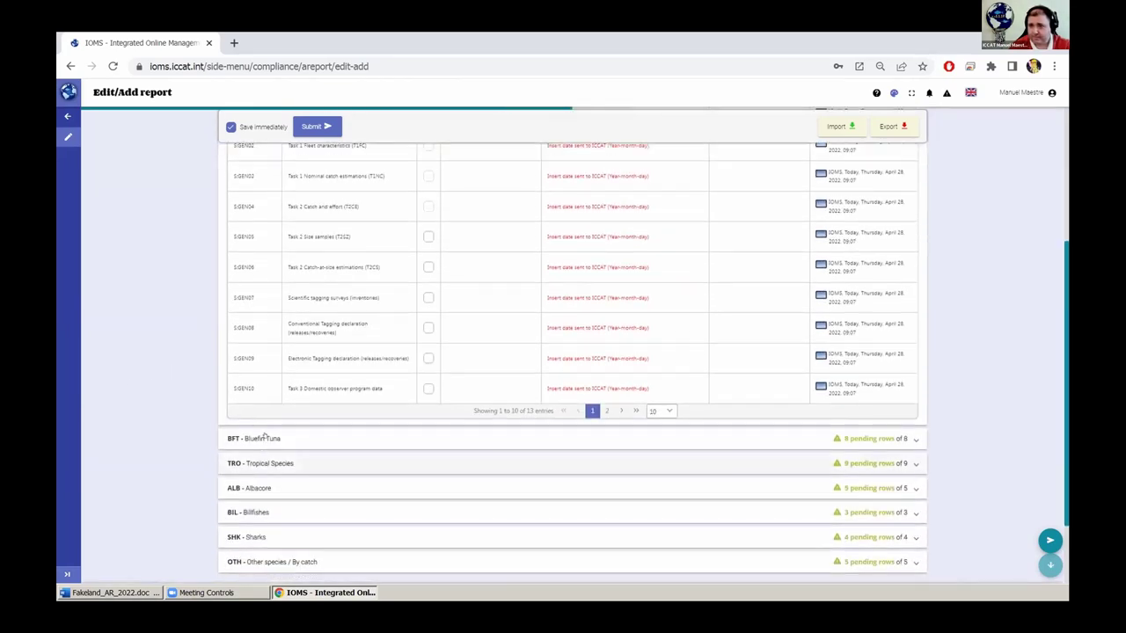
{"action": "left_click", "coordinate": [264, 429]}
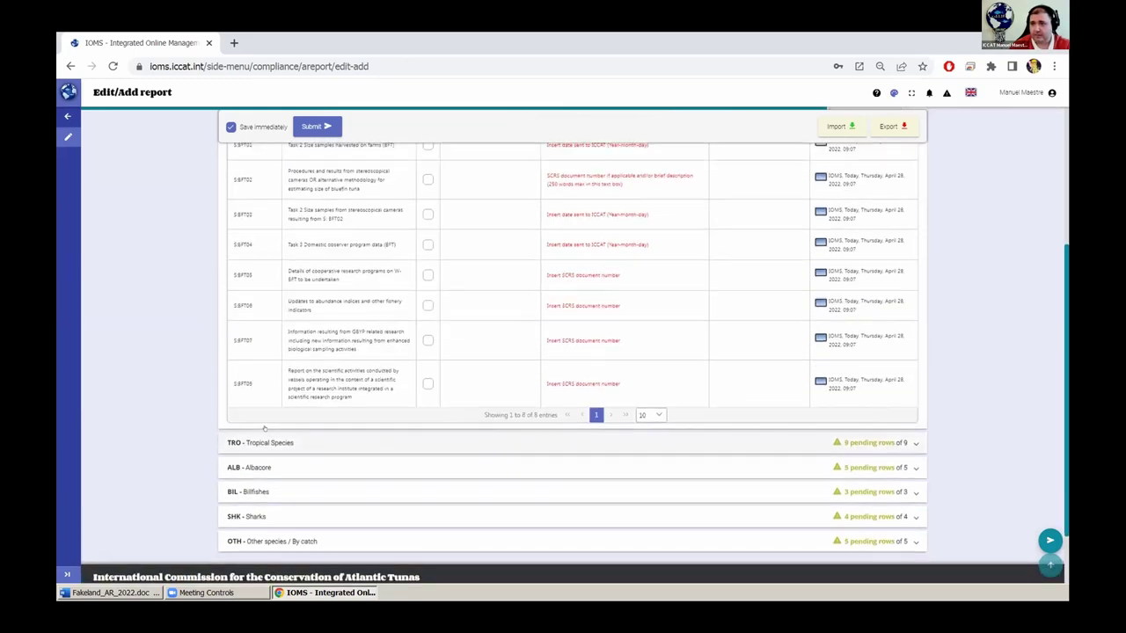
- Expand the GEN - General section of the annual report to show its requirement rows
{"action": "scroll", "coordinate": [264, 378], "scroll_direction": "up", "scroll_amount": 2}
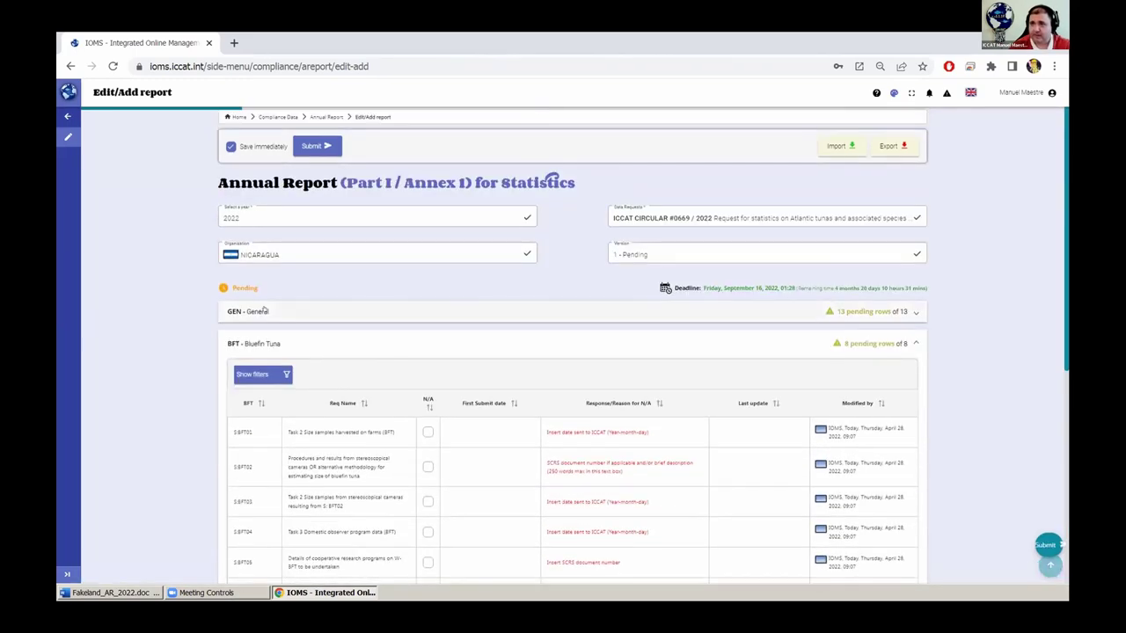
{"action": "left_click", "coordinate": [264, 311]}
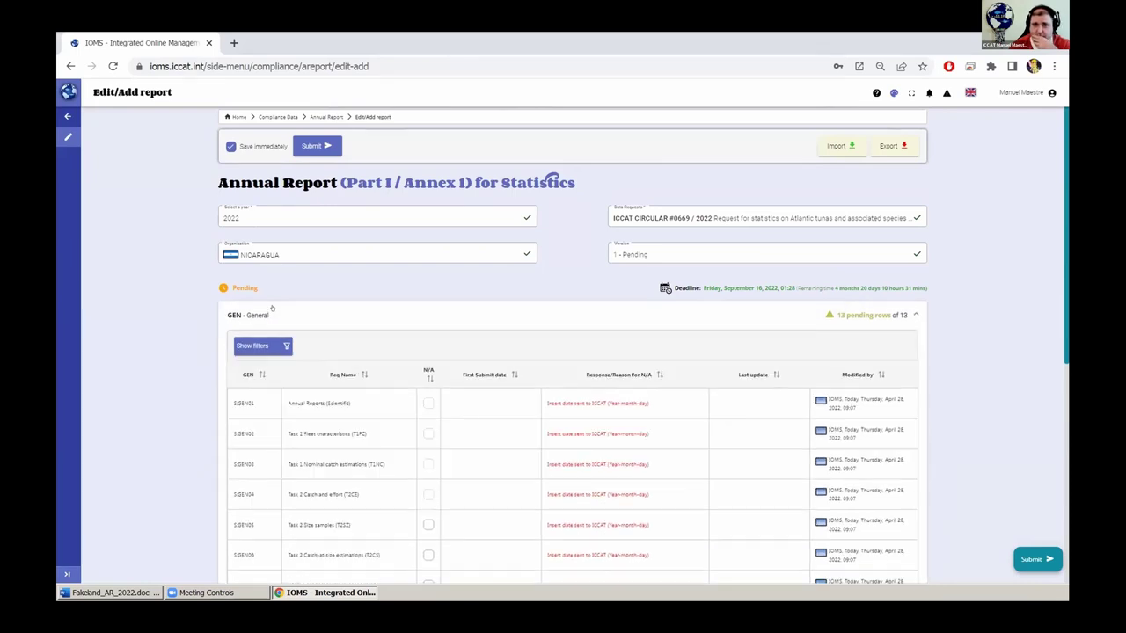
{"action": "scroll", "coordinate": [161, 314], "scroll_direction": "down", "scroll_amount": 2}
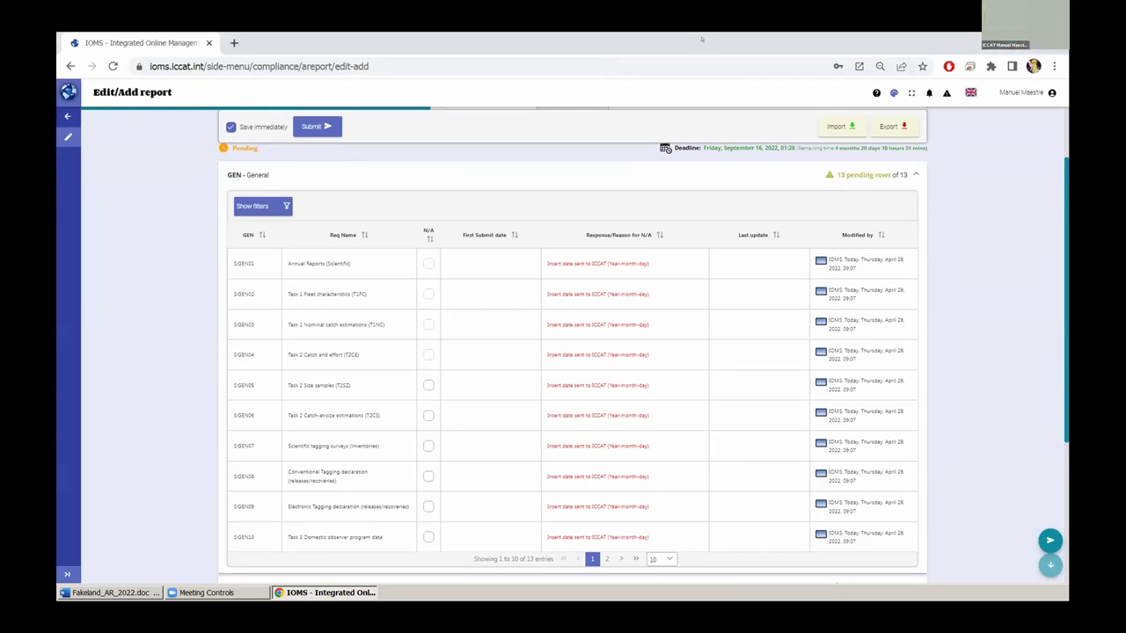
- Resize the IOMS browser window to about half the desktop and open the Fakeland_AR_2022 Word document beside it
{"action": "left_click_drag", "start_coordinate": [704, 47], "coordinate": [584, 130]}
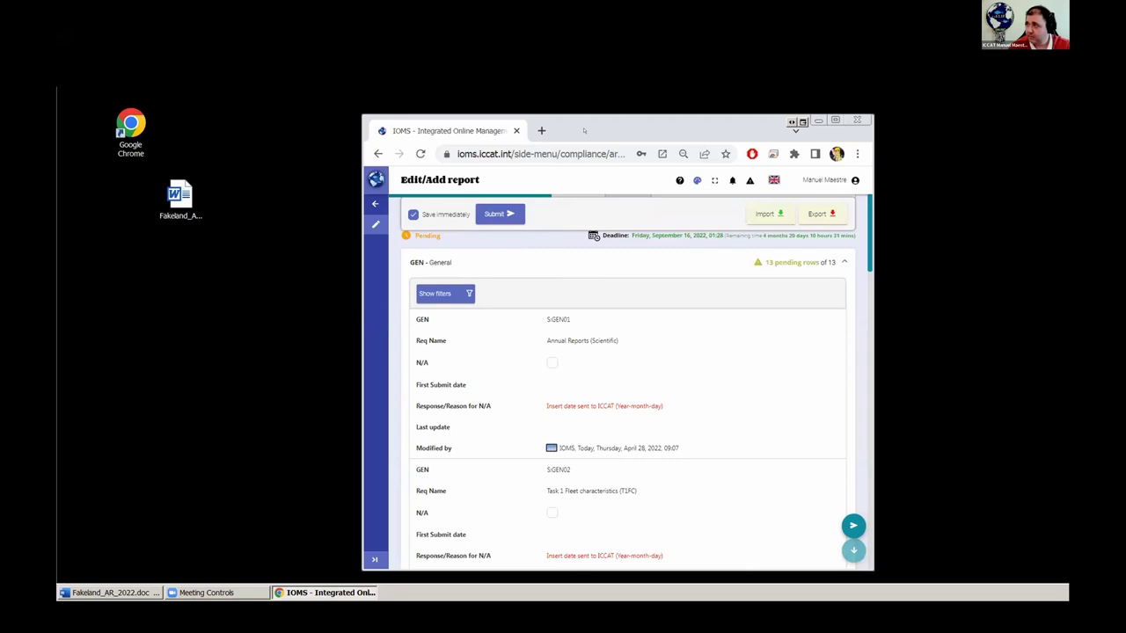
{"action": "left_click_drag", "start_coordinate": [583, 131], "coordinate": [780, 49]}
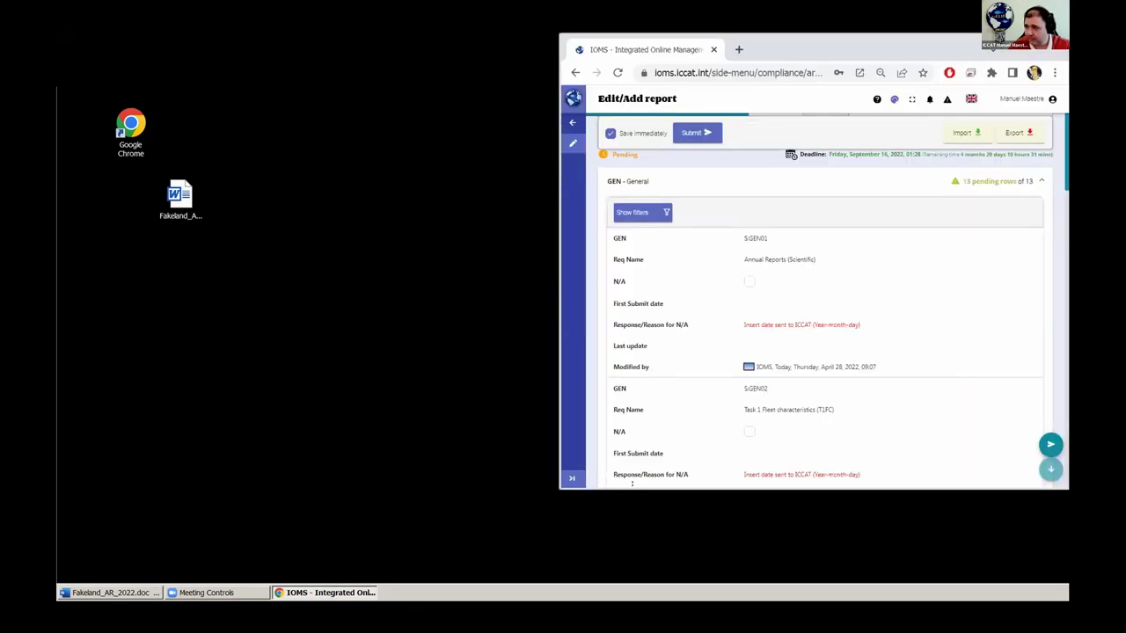
{"action": "left_click_drag", "start_coordinate": [632, 483], "coordinate": [631, 581]}
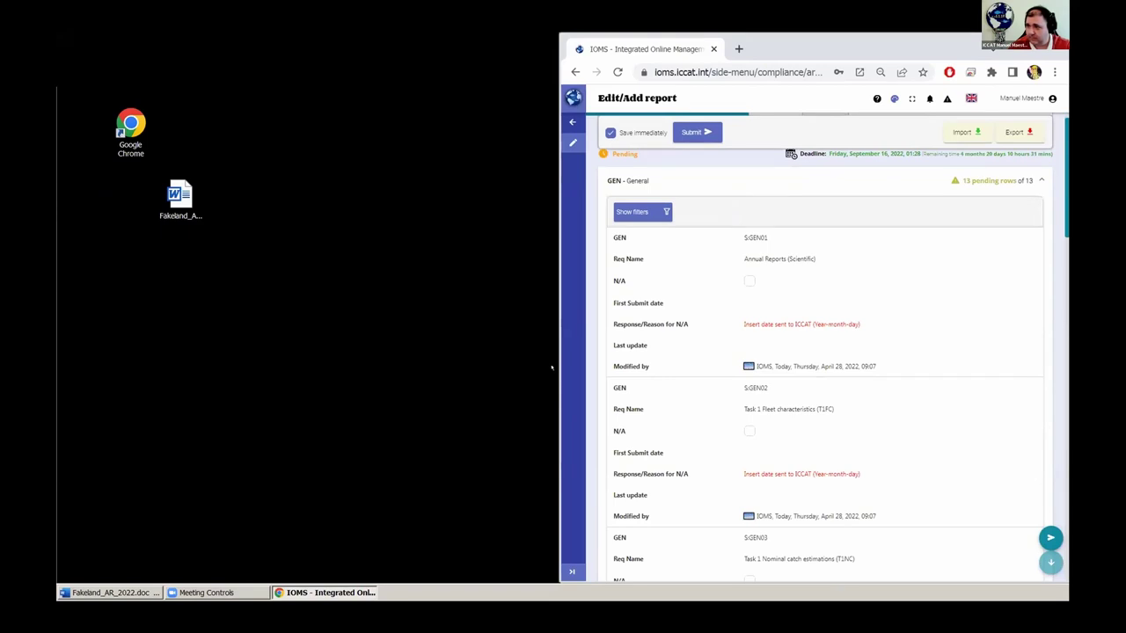
{"action": "left_click_drag", "start_coordinate": [552, 365], "coordinate": [494, 361]}
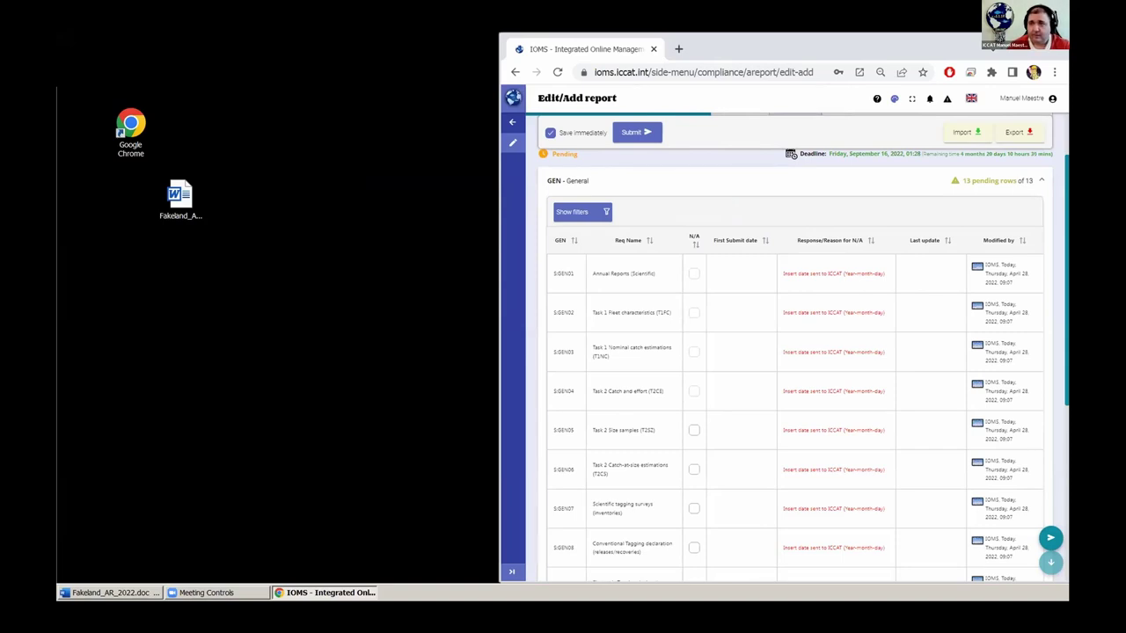
{"action": "left_click", "coordinate": [192, 223]}
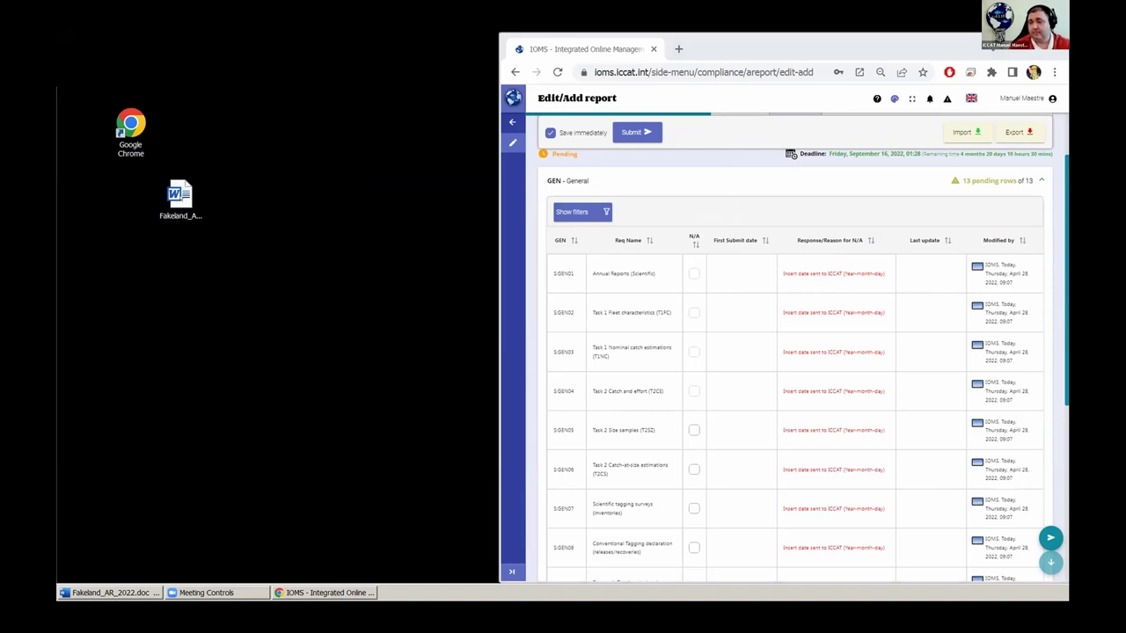
{"action": "double_click", "coordinate": [180, 198]}
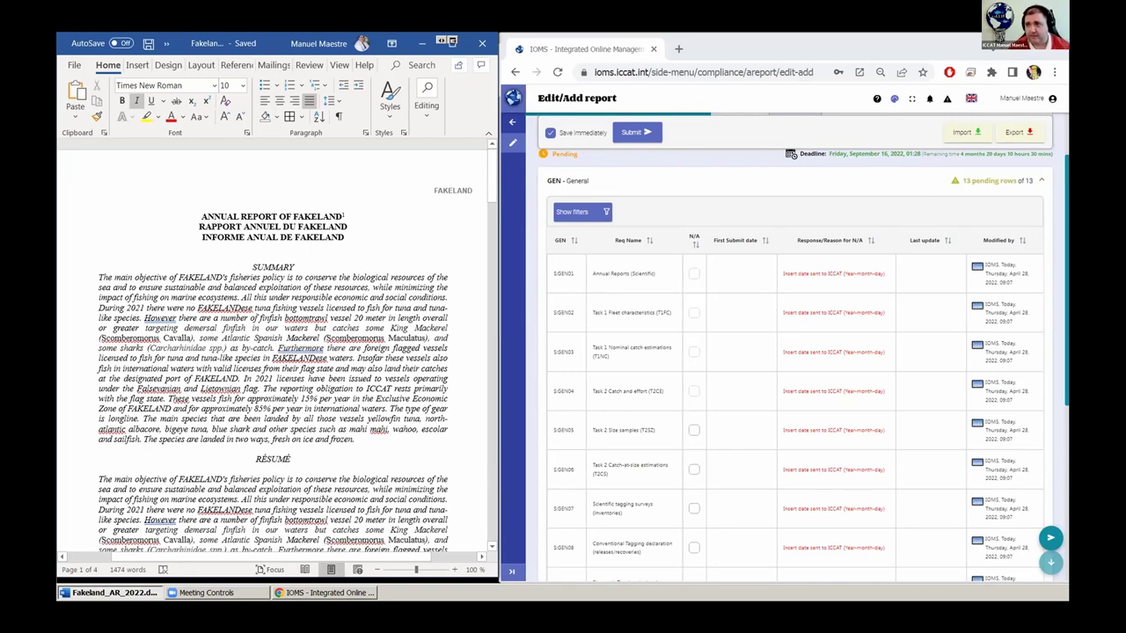
- Examine the Annex 1 to Part I requirements table in the Fakeland annual report document
{"action": "scroll", "coordinate": [276, 345], "scroll_direction": "down", "scroll_amount": 5}
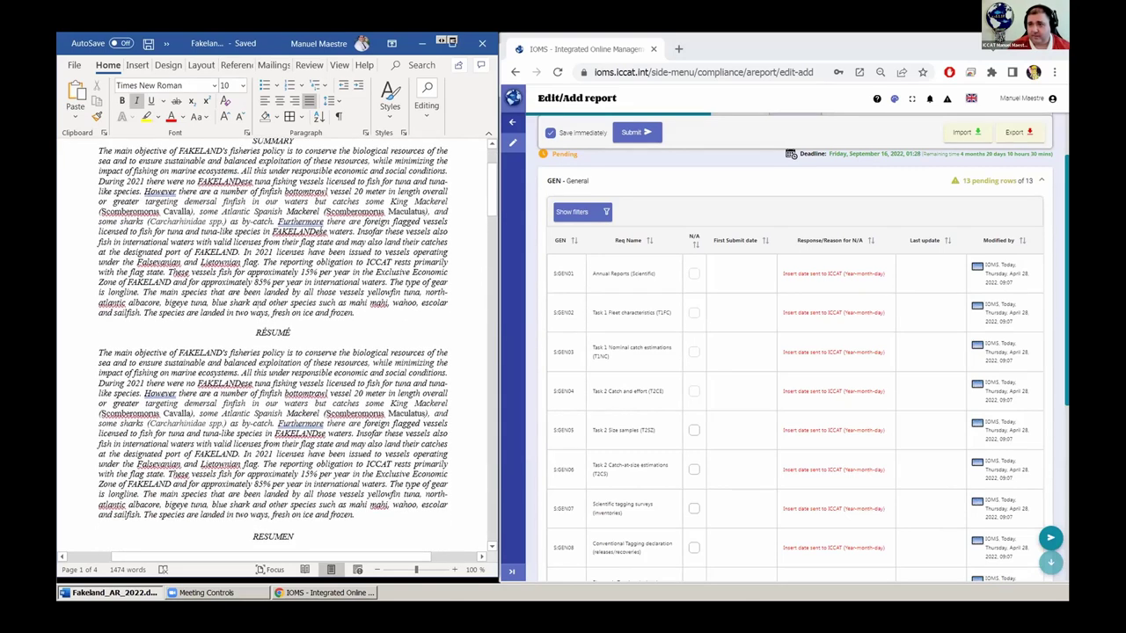
{"action": "scroll", "coordinate": [257, 308], "scroll_direction": "down", "scroll_amount": 9}
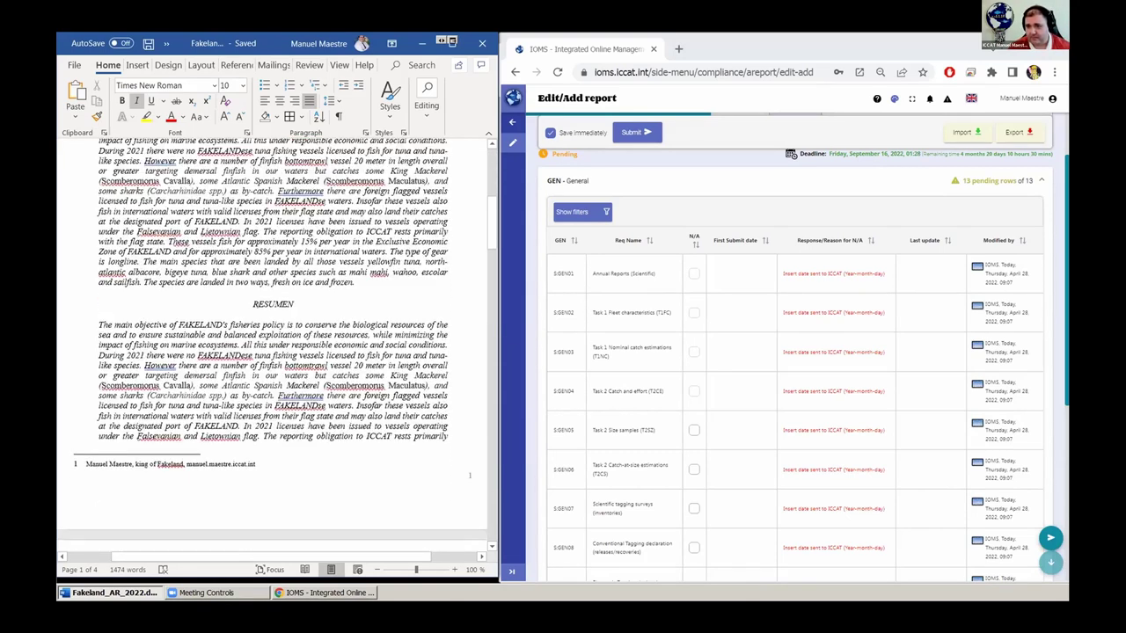
{"action": "scroll", "coordinate": [262, 308], "scroll_direction": "down", "scroll_amount": 7}
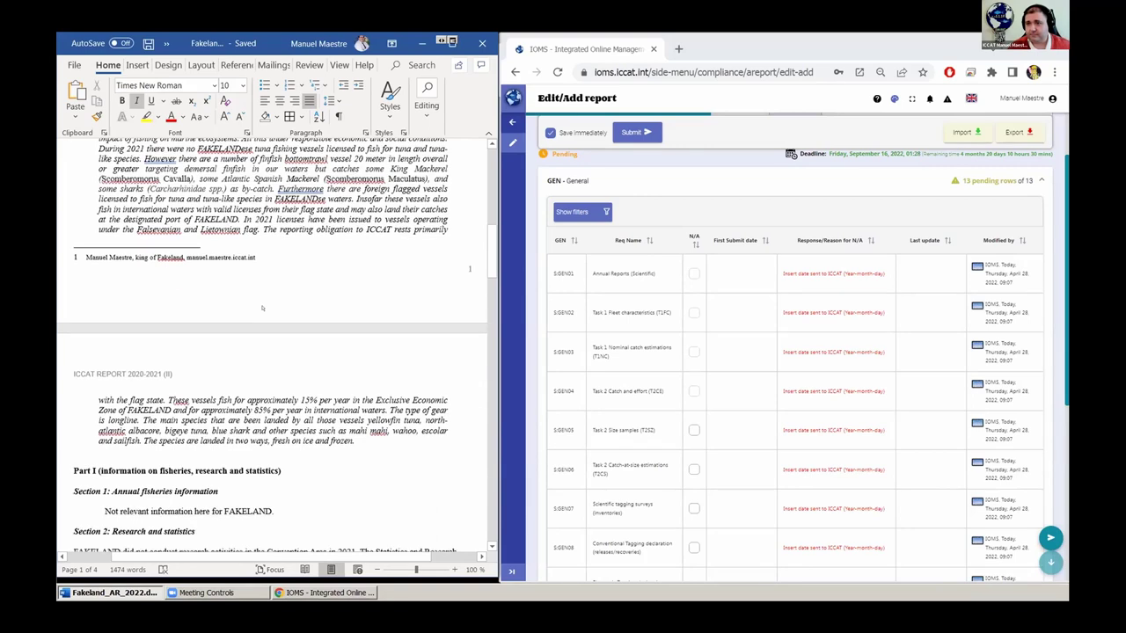
{"action": "scroll", "coordinate": [262, 308], "scroll_direction": "down", "scroll_amount": 4}
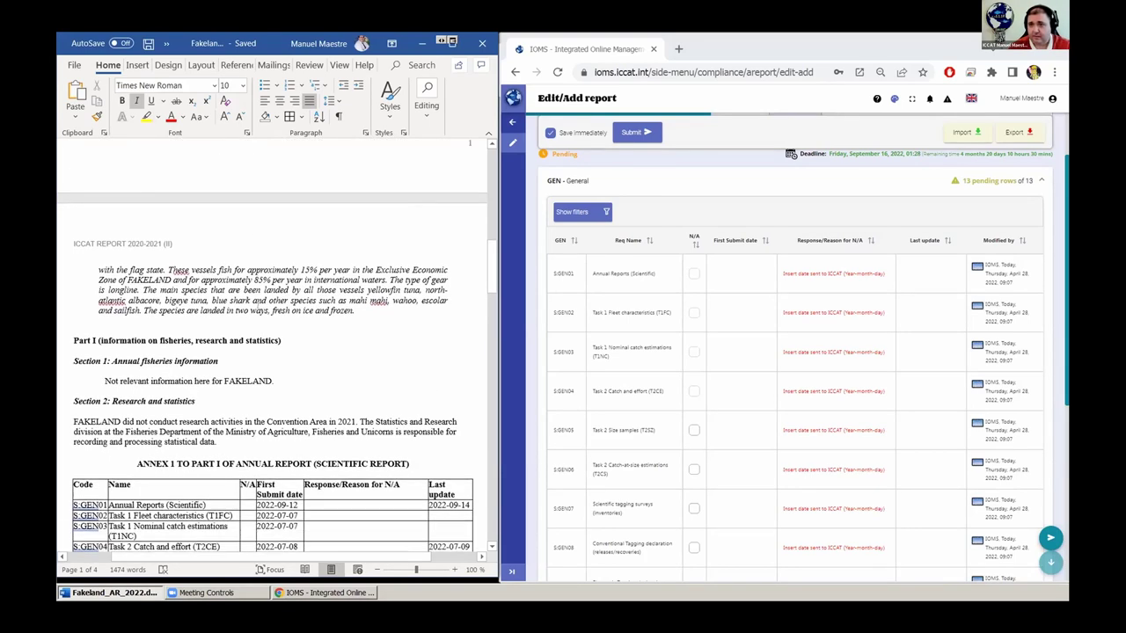
{"action": "scroll", "coordinate": [262, 308], "scroll_direction": "down", "scroll_amount": 7}
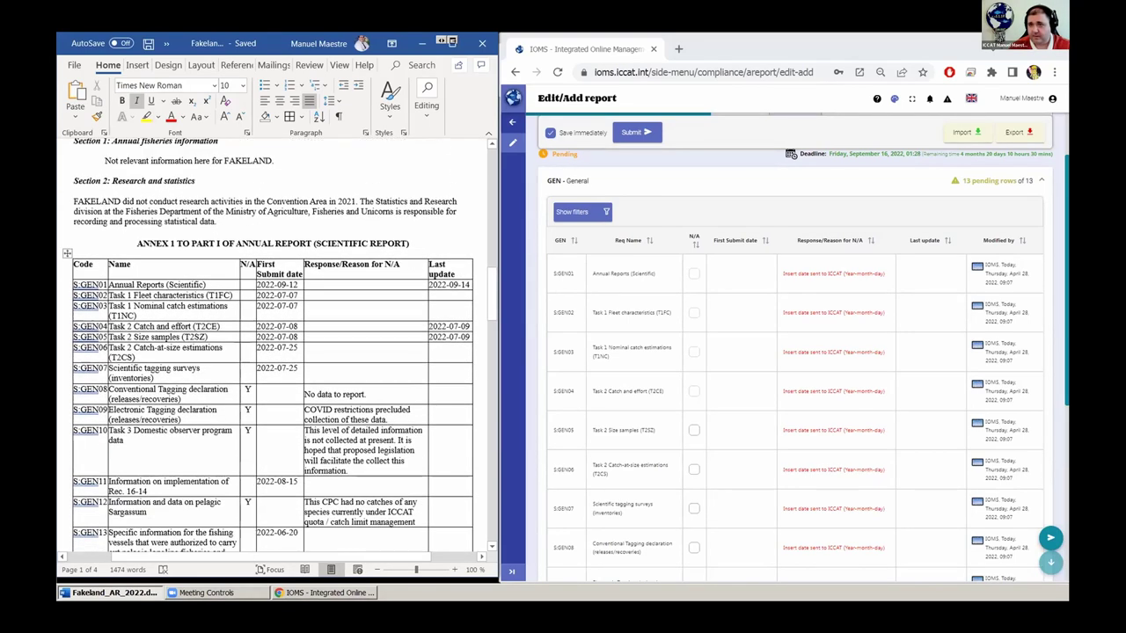
{"action": "scroll", "coordinate": [279, 345], "scroll_direction": "down", "scroll_amount": 2}
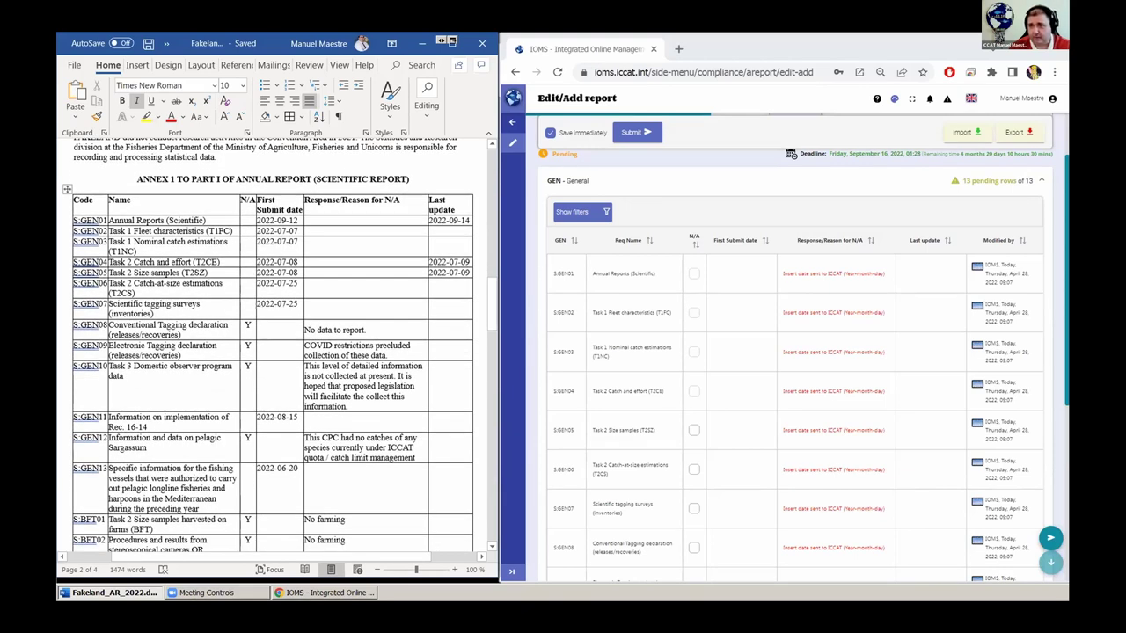
{"action": "scroll", "coordinate": [280, 345], "scroll_direction": "down", "scroll_amount": 3}
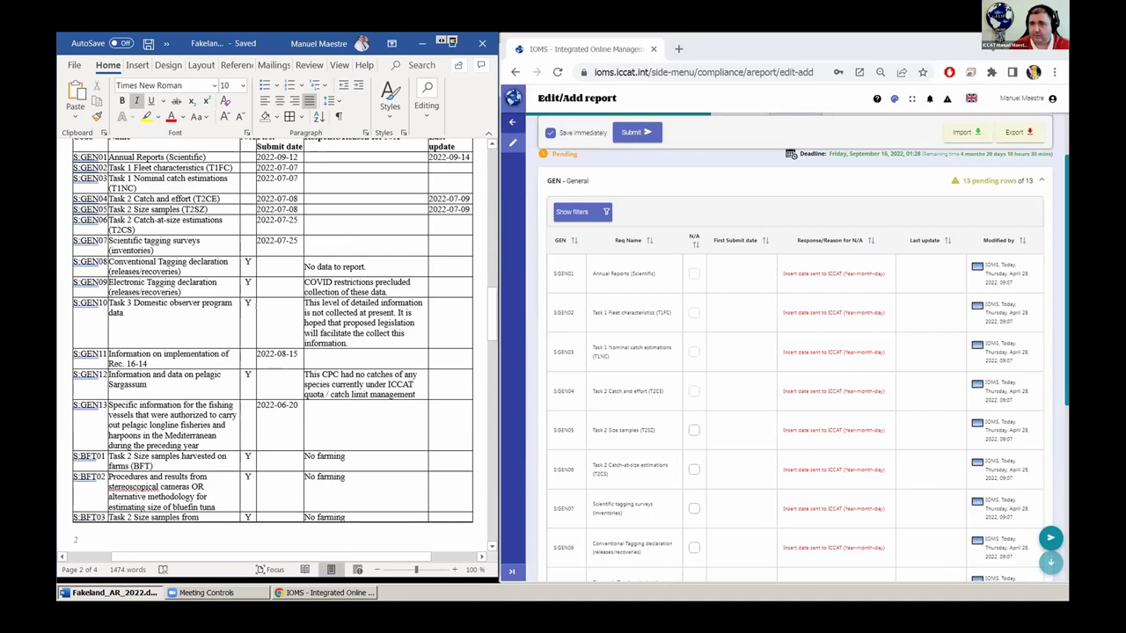
{"action": "scroll", "coordinate": [268, 340], "scroll_direction": "up", "scroll_amount": 1}
{"action": "scroll", "coordinate": [267, 341], "scroll_direction": "down", "scroll_amount": 3}
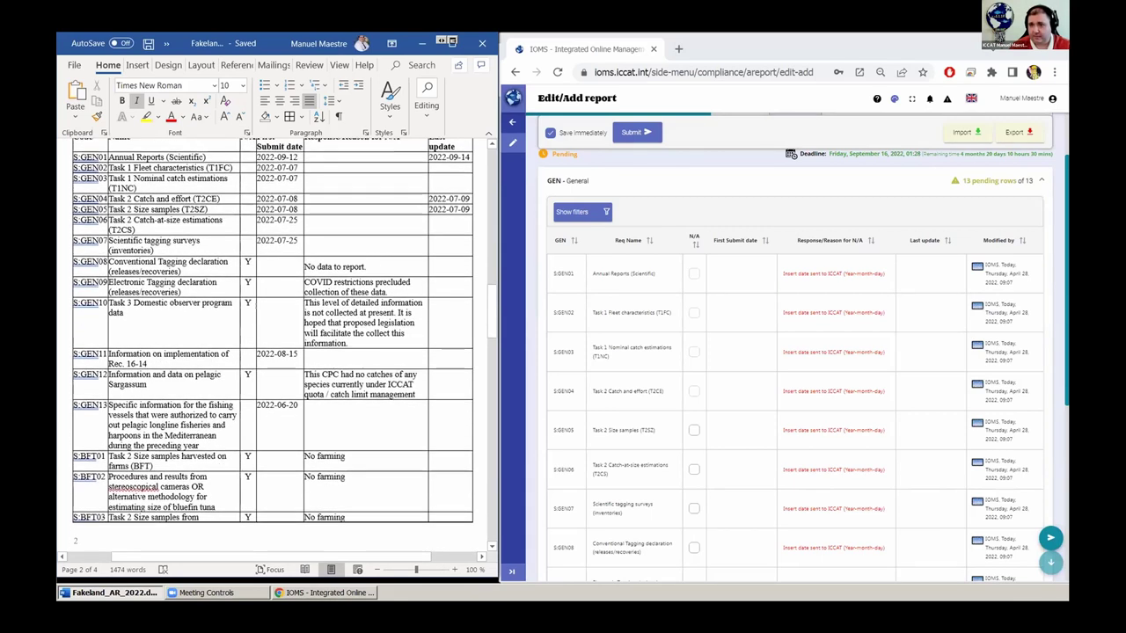
{"action": "scroll", "coordinate": [267, 340], "scroll_direction": "up", "scroll_amount": 3}
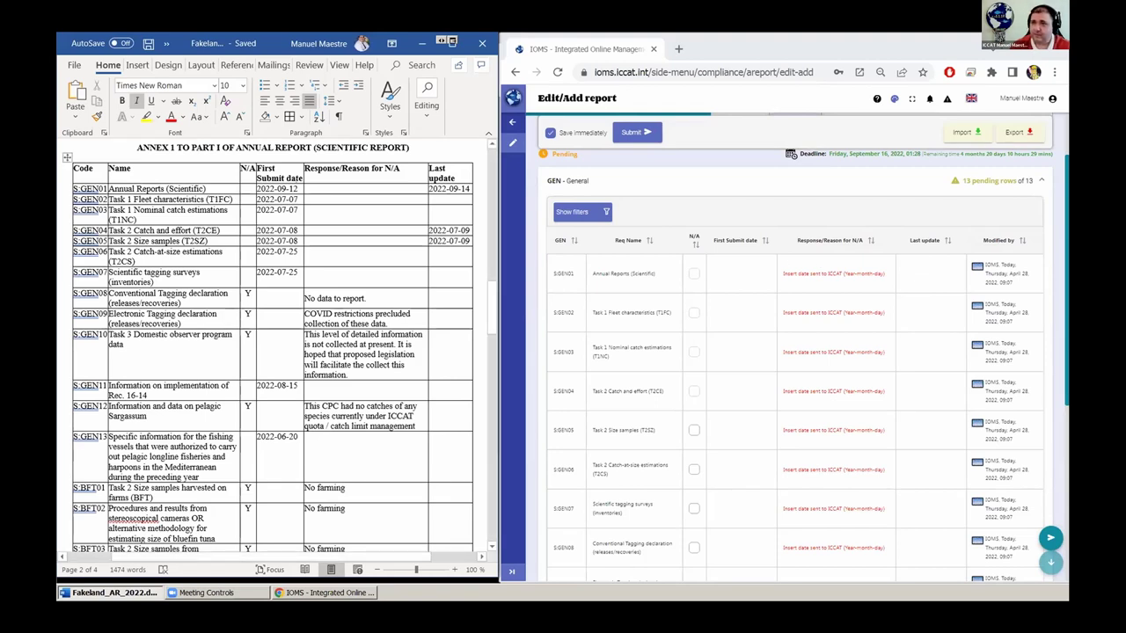
- Copy the S:GEN01 first submit date 2022-09-12 from the Word table into the matching IOMS row
{"action": "left_click_drag", "start_coordinate": [301, 188], "coordinate": [255, 189]}
{"action": "key", "text": "ctrl+c"}
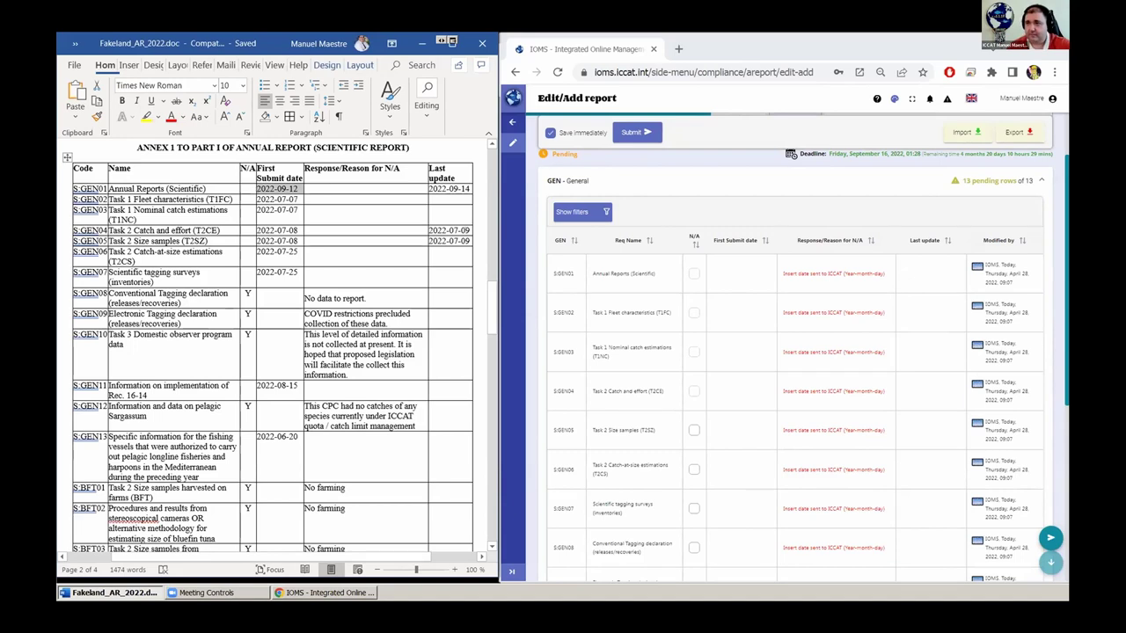
{"action": "left_click", "coordinate": [727, 265]}
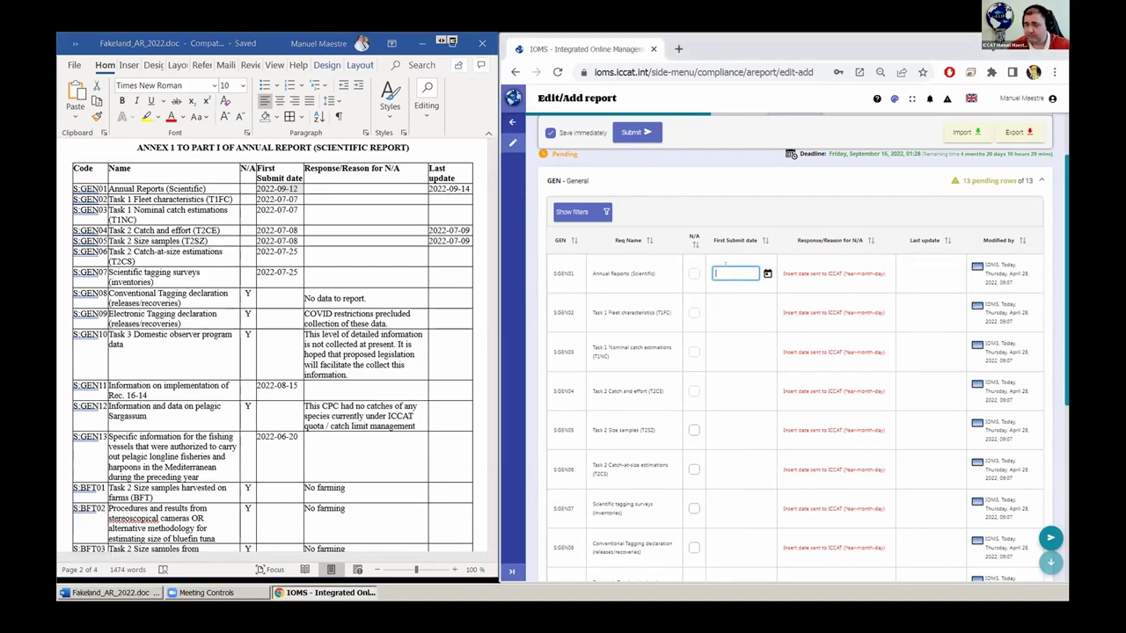
{"action": "key", "text": "ctrl+v"}
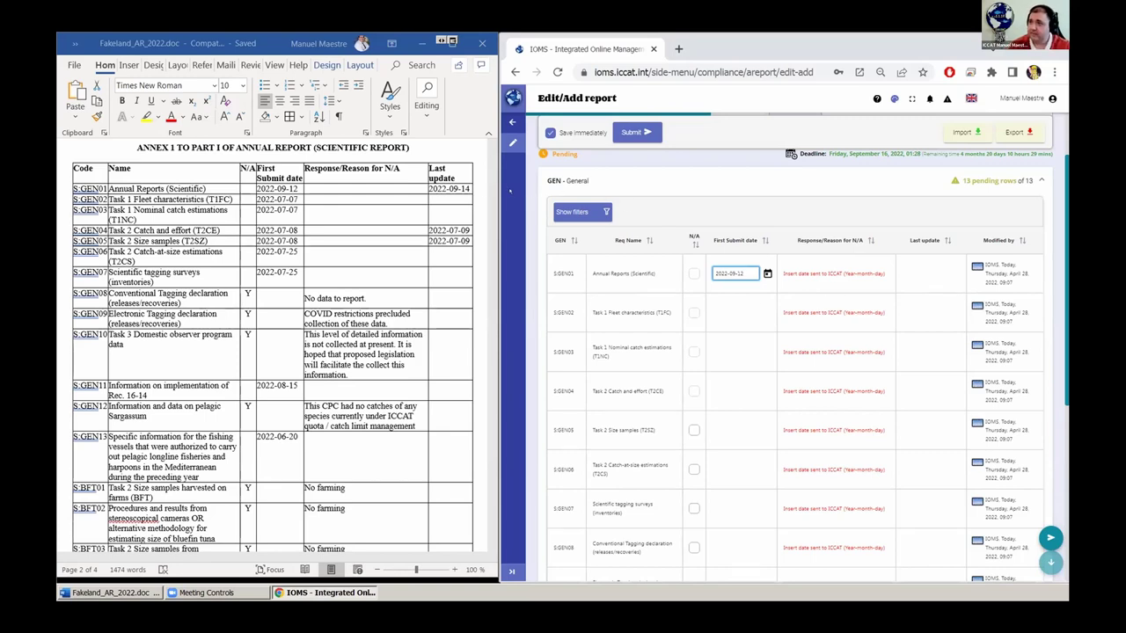
{"action": "left_click", "coordinate": [264, 43]}
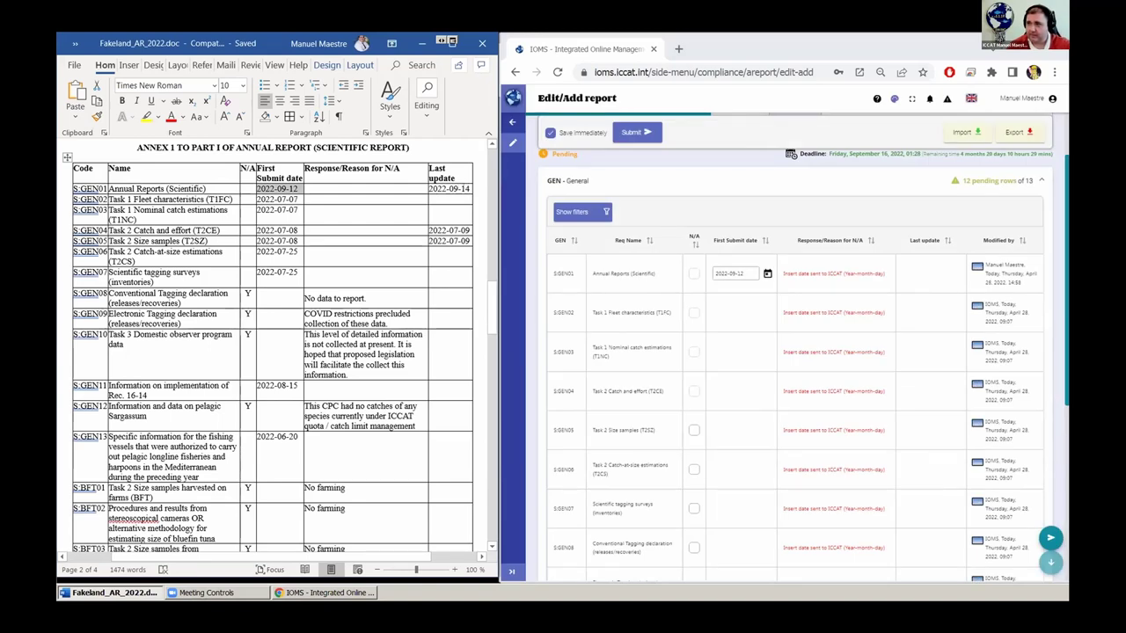
- Copy the S:GEN01 last update date 2022-09-14 from the Word table into its IOMS row
{"action": "left_click", "coordinate": [449, 188]}
{"action": "key", "text": "ctrl+c"}
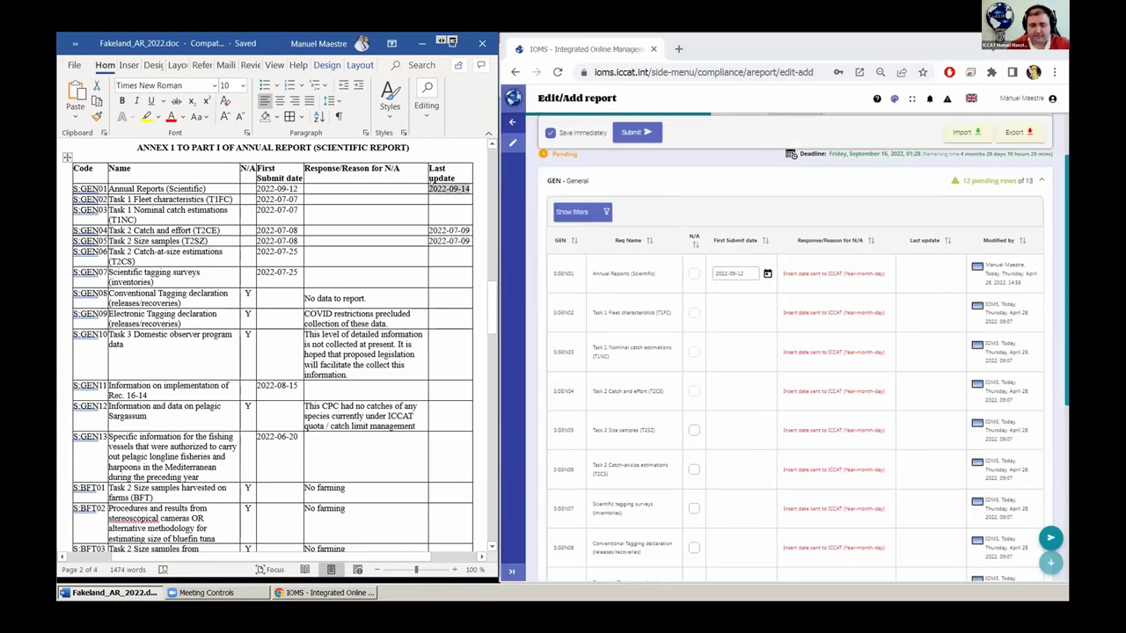
{"action": "left_click", "coordinate": [929, 272]}
{"action": "key", "text": "ctrl+v"}
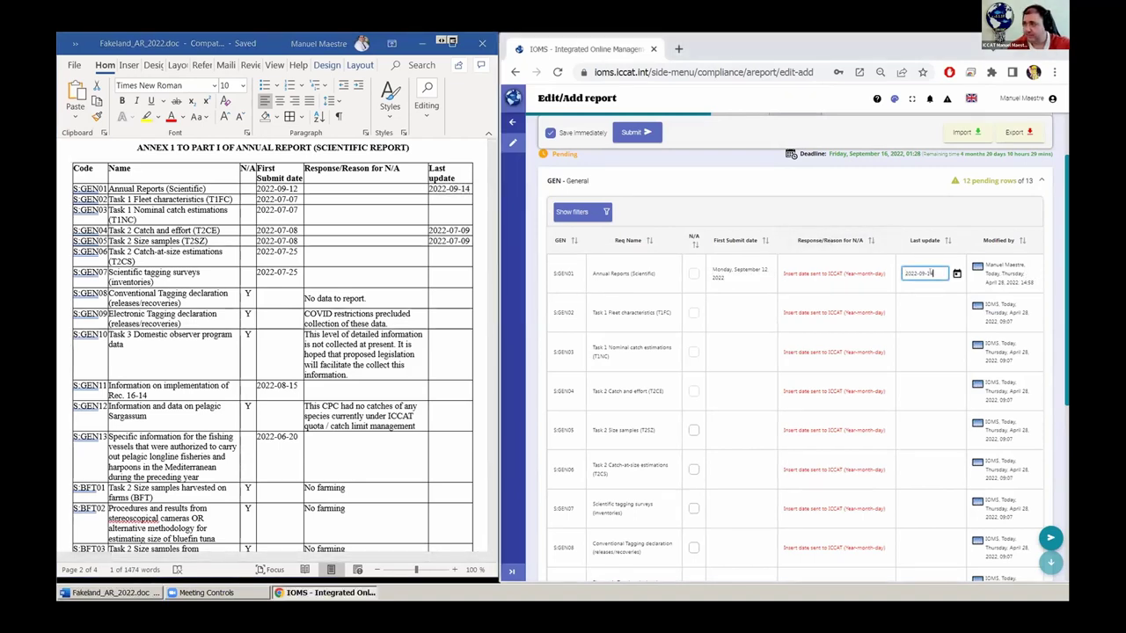
- Copy the S:GEN02 Task 1 Fleet characteristics first submit date 2022-07-07 from the Word table into IOMS
{"action": "left_click", "coordinate": [742, 308]}
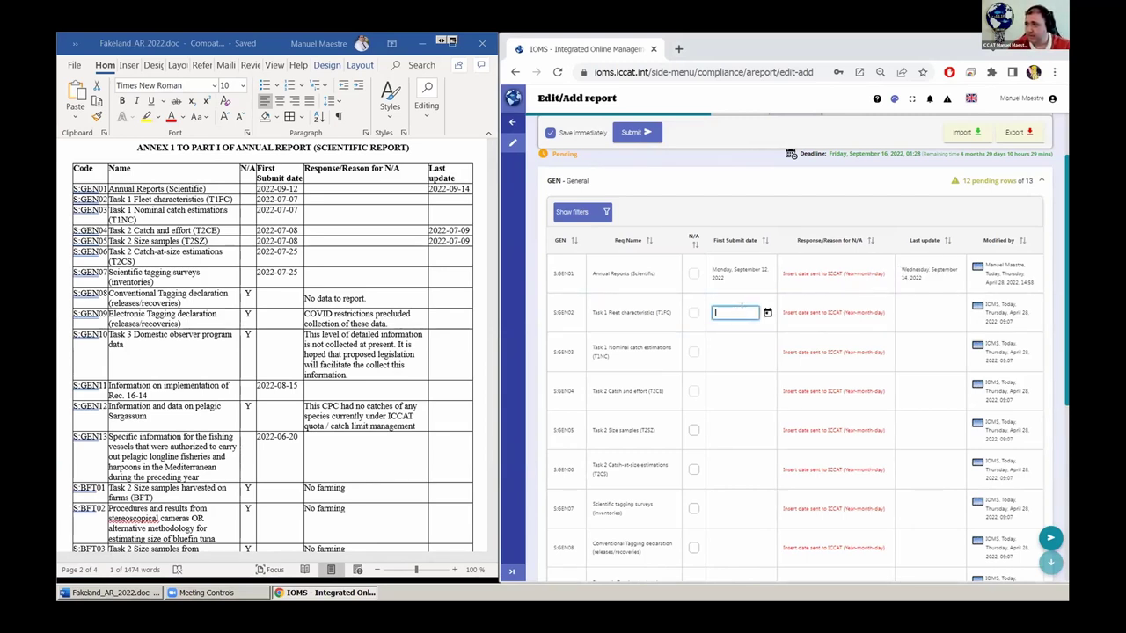
{"action": "scroll", "coordinate": [778, 341], "scroll_direction": "up", "scroll_amount": 1}
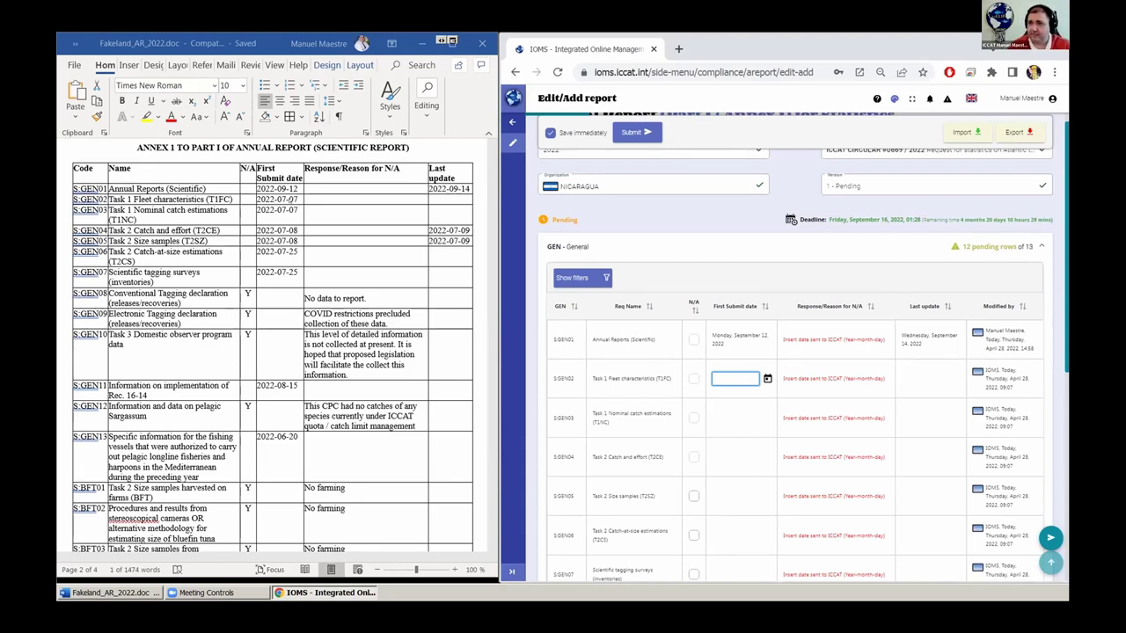
{"action": "left_click", "coordinate": [298, 199]}
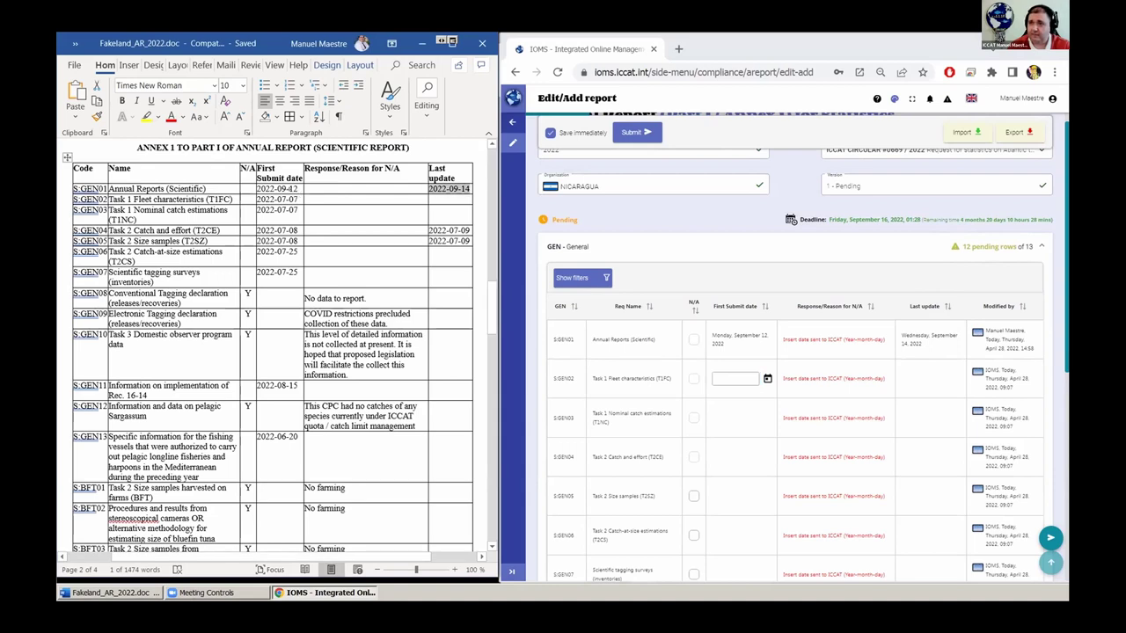
{"action": "left_click_drag", "start_coordinate": [299, 199], "coordinate": [257, 199]}
{"action": "key", "text": "ctrl+c"}
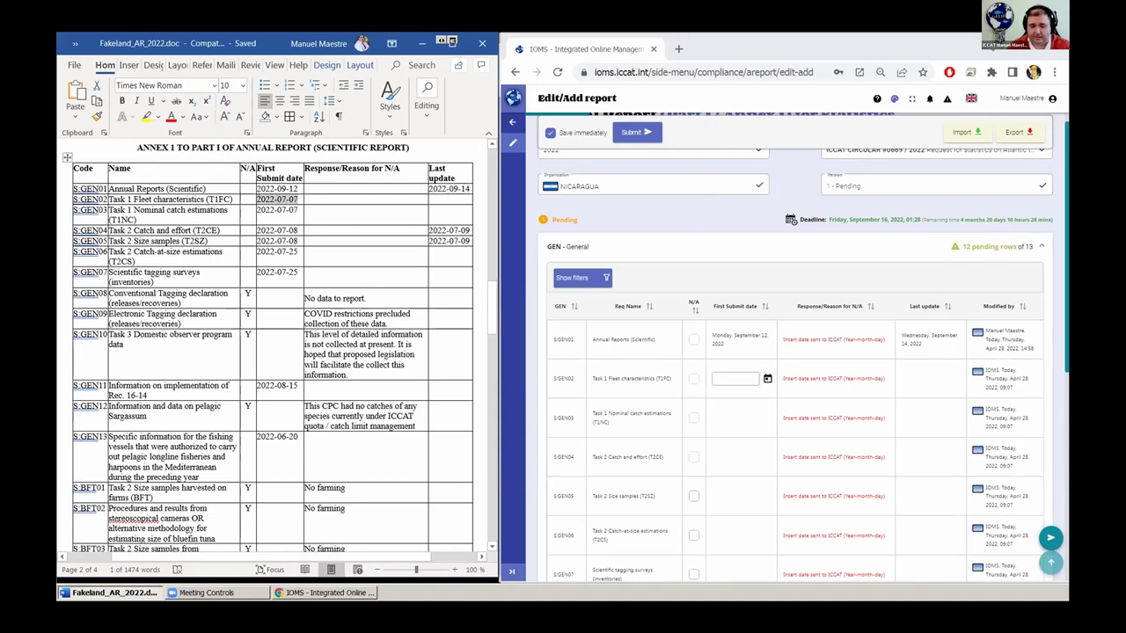
{"action": "left_click", "coordinate": [734, 377]}
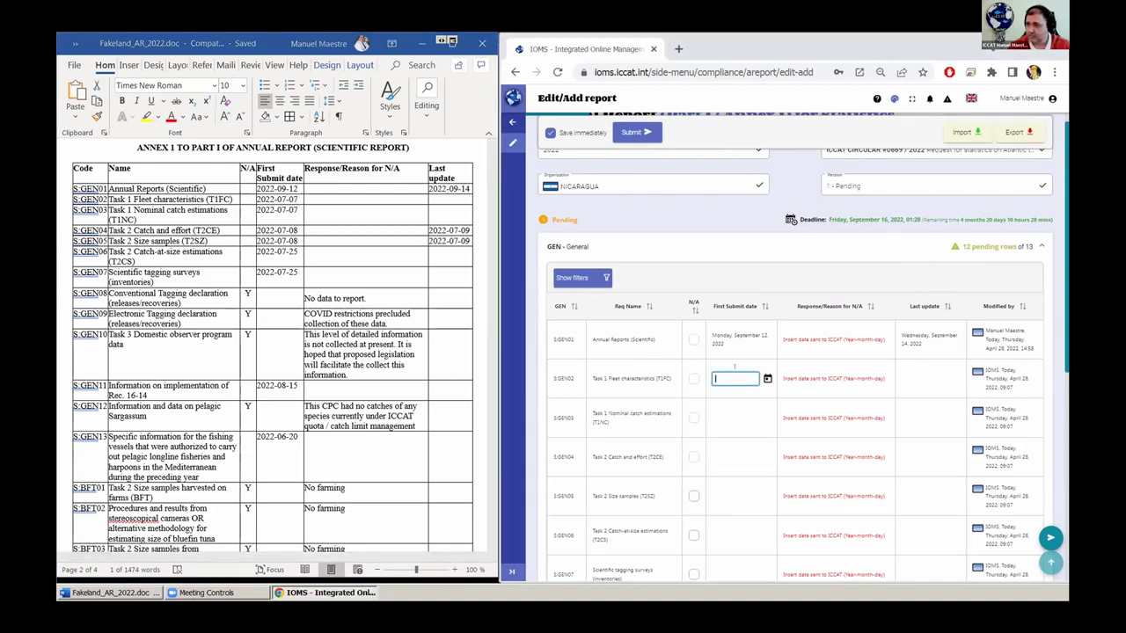
{"action": "key", "text": "ctrl+v"}
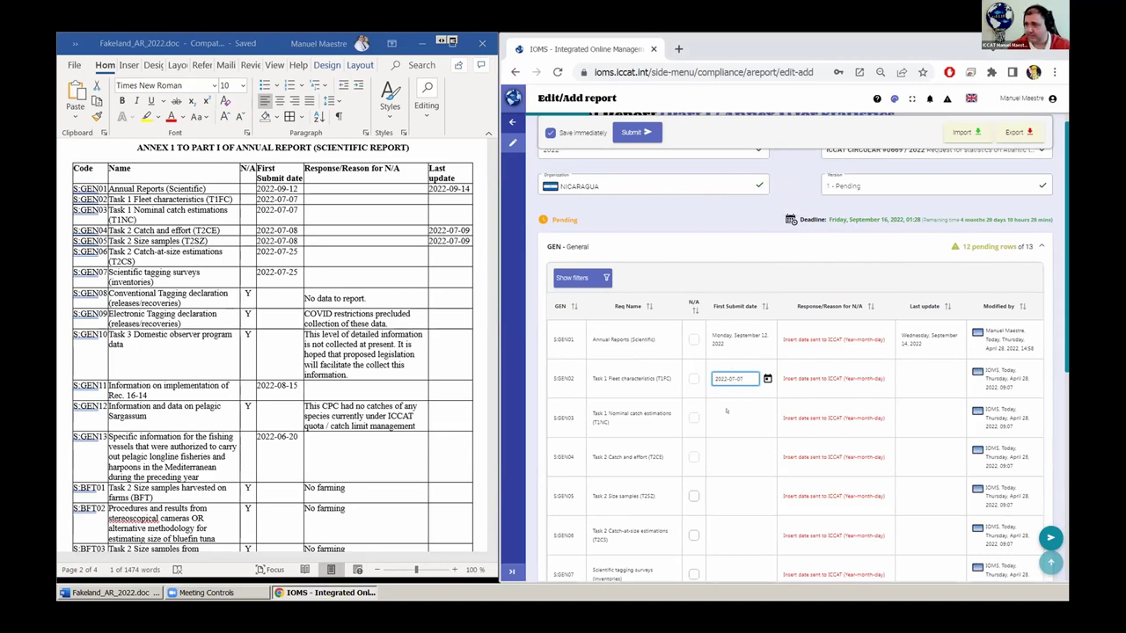
- Set the S:GEN03 Task 1 Nominal catch estimations first submit date to 2022-07-07, also picking July 7 in the calendar
{"action": "key", "text": "alt+Tab"}
{"action": "left_click", "coordinate": [727, 409]}
{"action": "key", "text": "ctrl+v"}
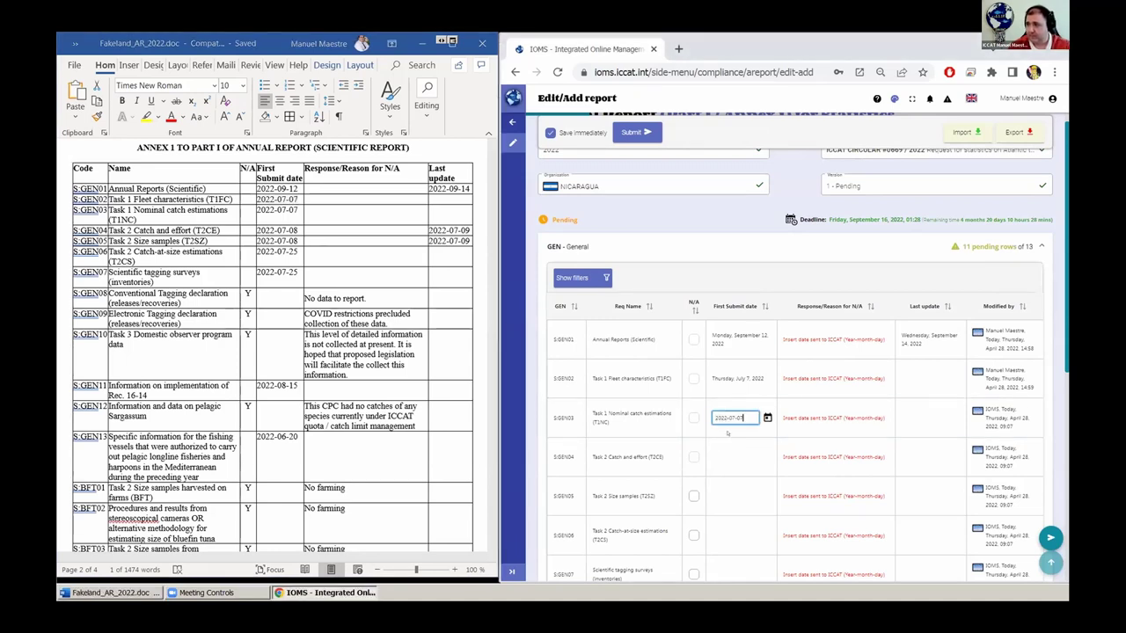
{"action": "left_click", "coordinate": [761, 419]}
{"action": "left_click", "coordinate": [764, 418]}
{"action": "left_click", "coordinate": [768, 418]}
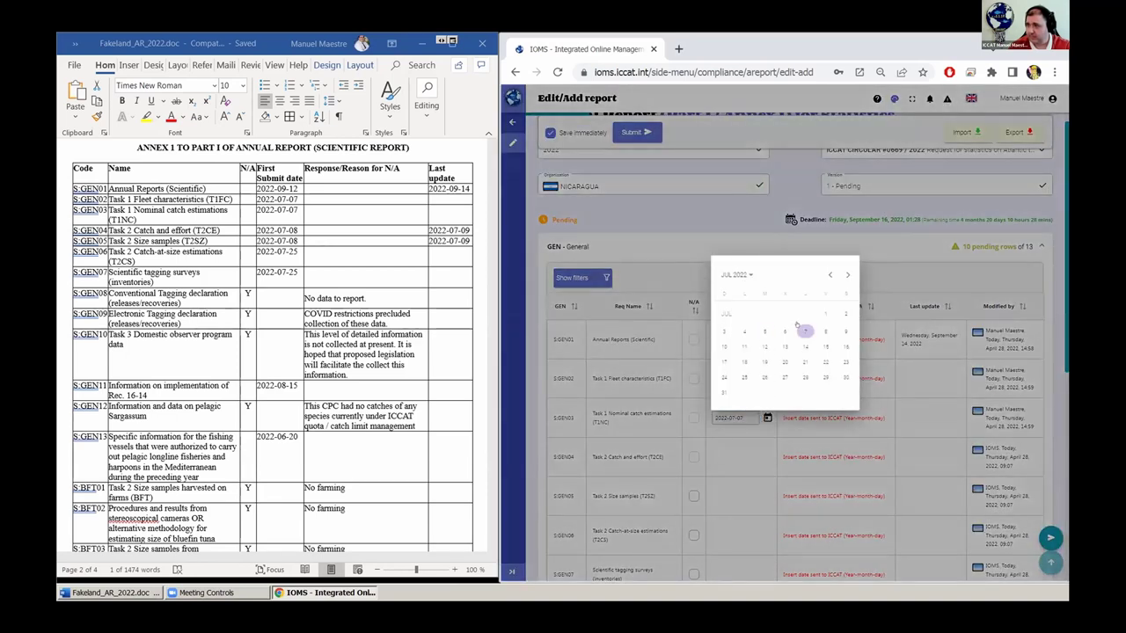
{"action": "left_click", "coordinate": [804, 331]}
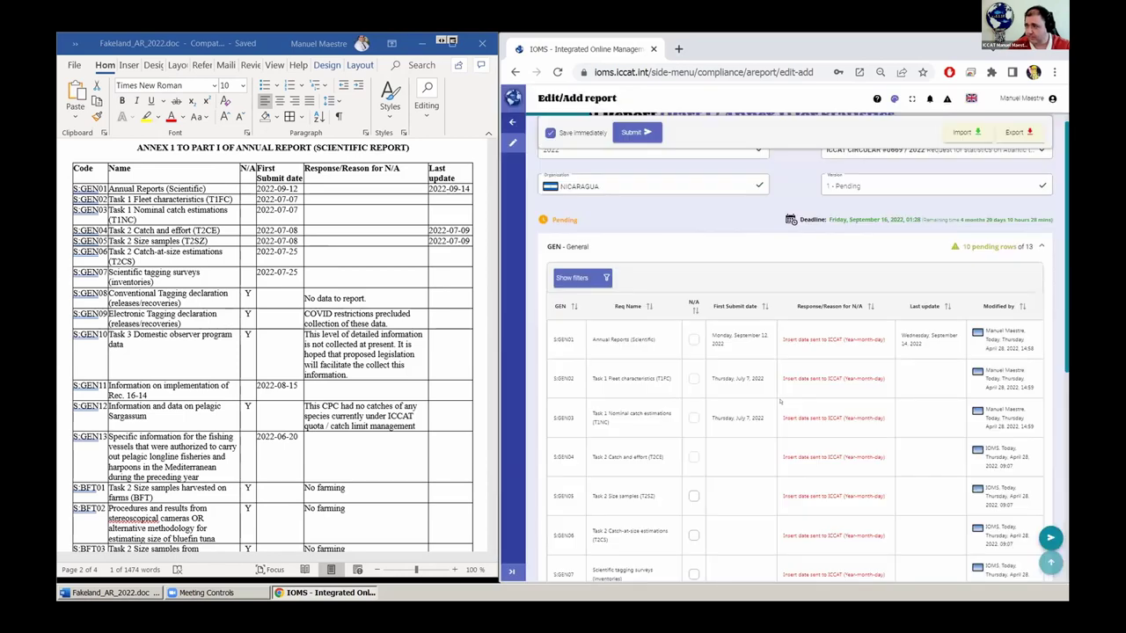
- Copy the last update date 2022-07-09 from the Word table into the S:GEN04 and S:GEN05 rows in IOMS
{"action": "double_click", "coordinate": [276, 198]}
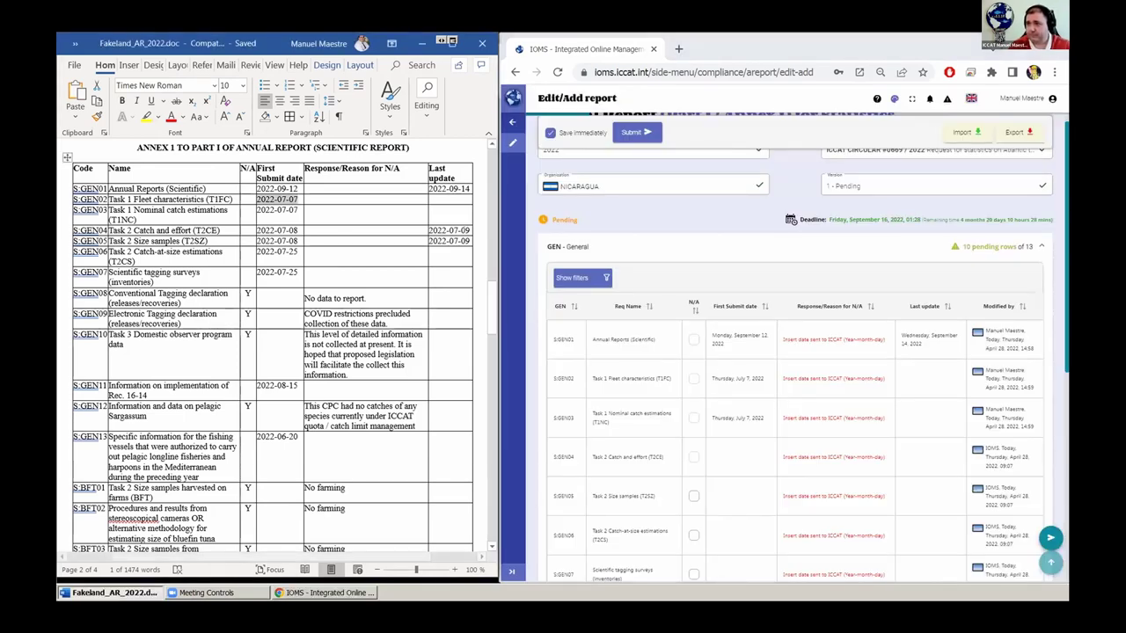
{"action": "double_click", "coordinate": [447, 230]}
{"action": "key", "text": "ctrl+c"}
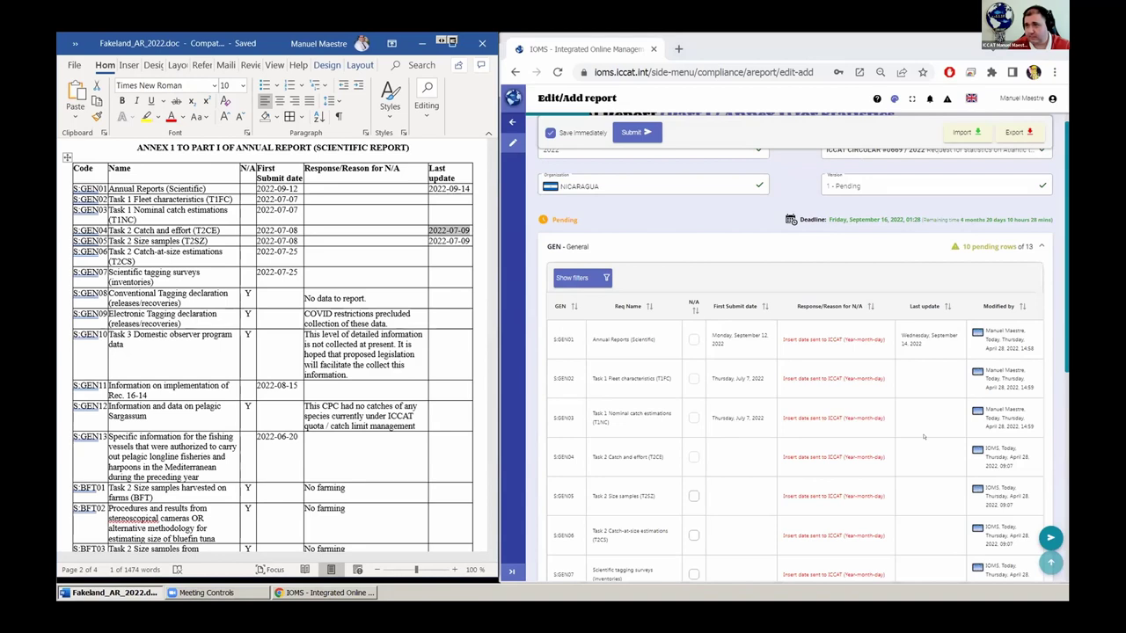
{"action": "left_click", "coordinate": [921, 456]}
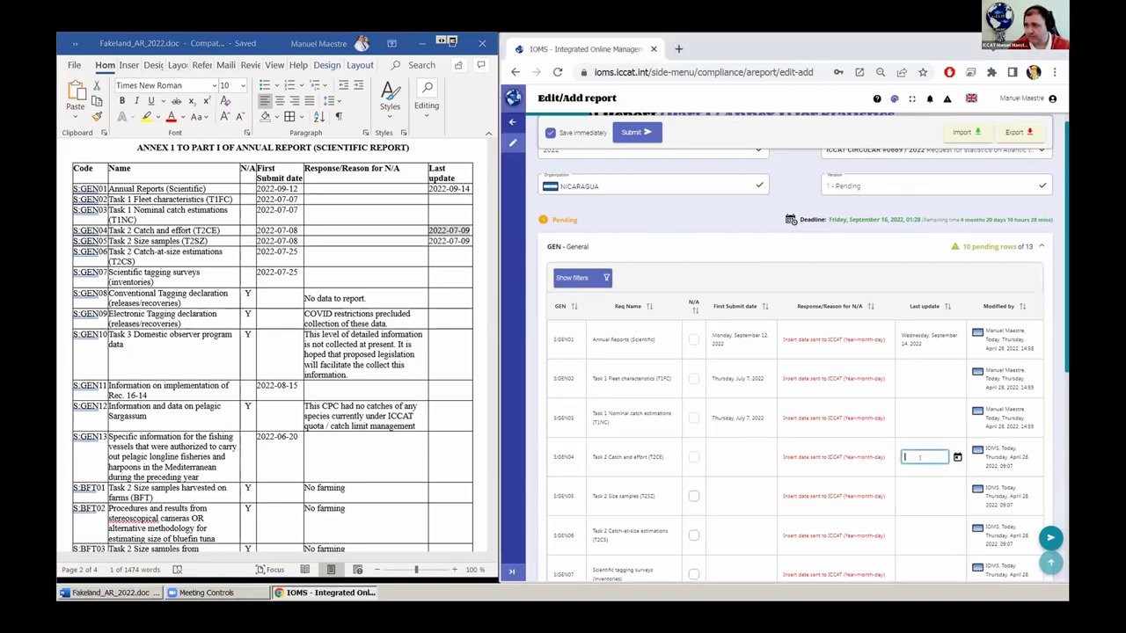
{"action": "key", "text": "ctrl+v"}
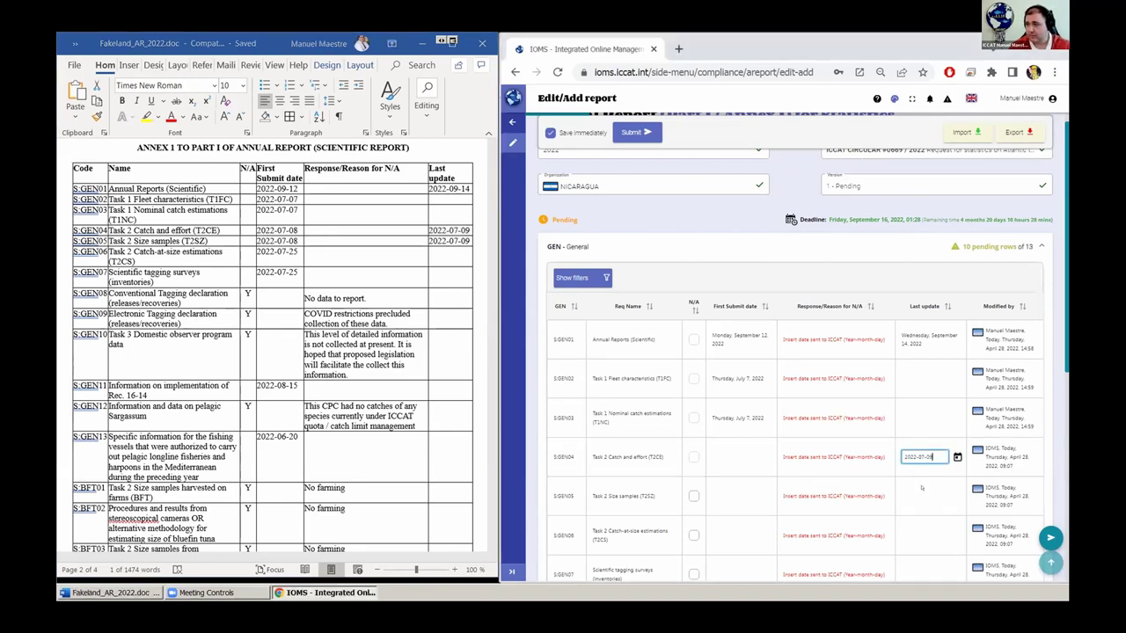
{"action": "left_click", "coordinate": [913, 493]}
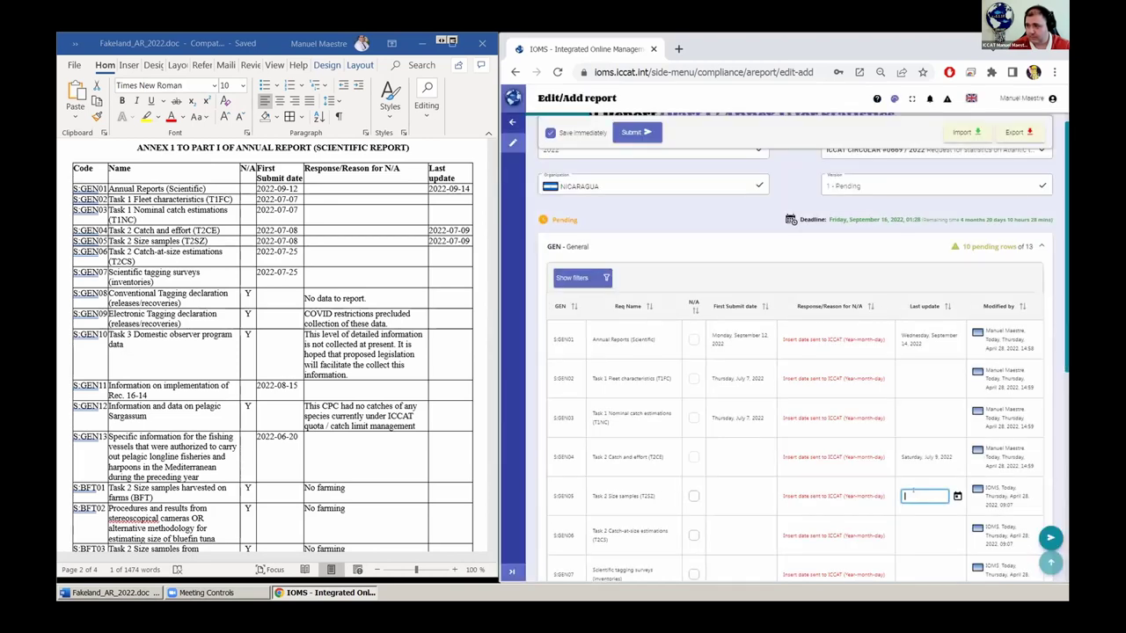
{"action": "key", "text": "ctrl+v"}
{"action": "key", "text": "Return"}
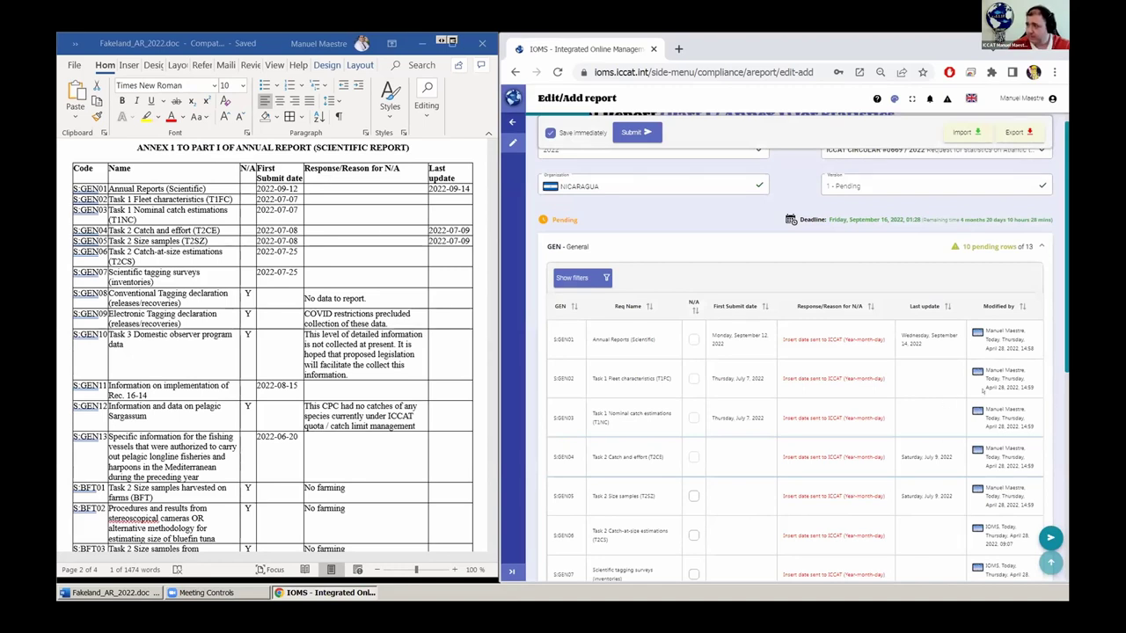
- Copy the first submit date 2022-07-08 from the Word table into the S:GEN04 and S:GEN05 rows in IOMS
{"action": "scroll", "coordinate": [983, 391], "scroll_direction": "down", "scroll_amount": 1}
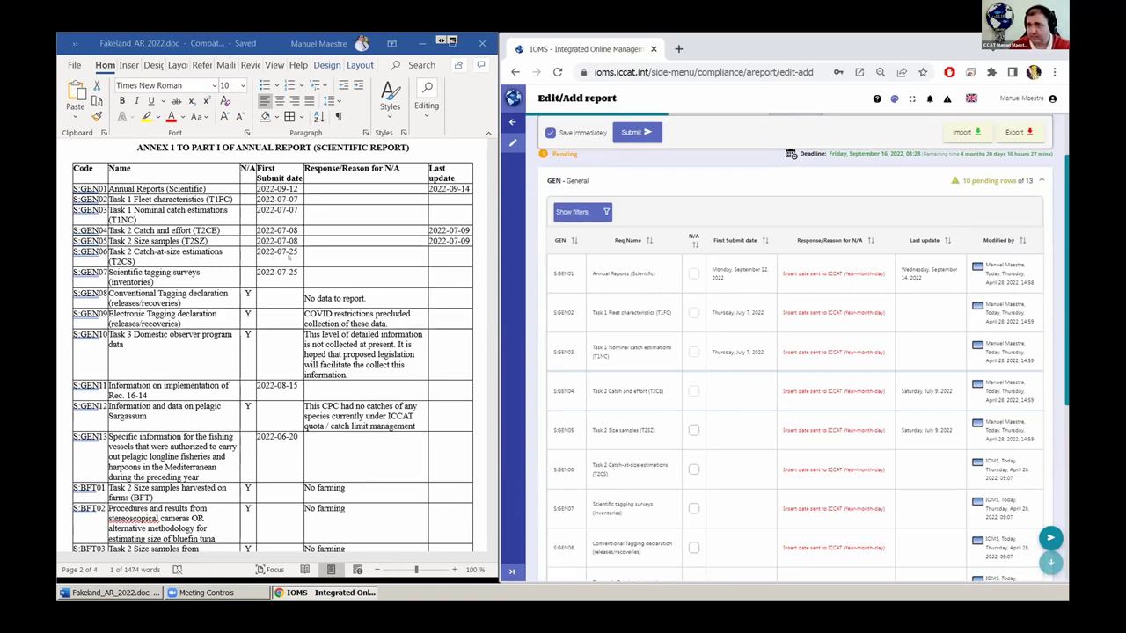
{"action": "double_click", "coordinate": [449, 230]}
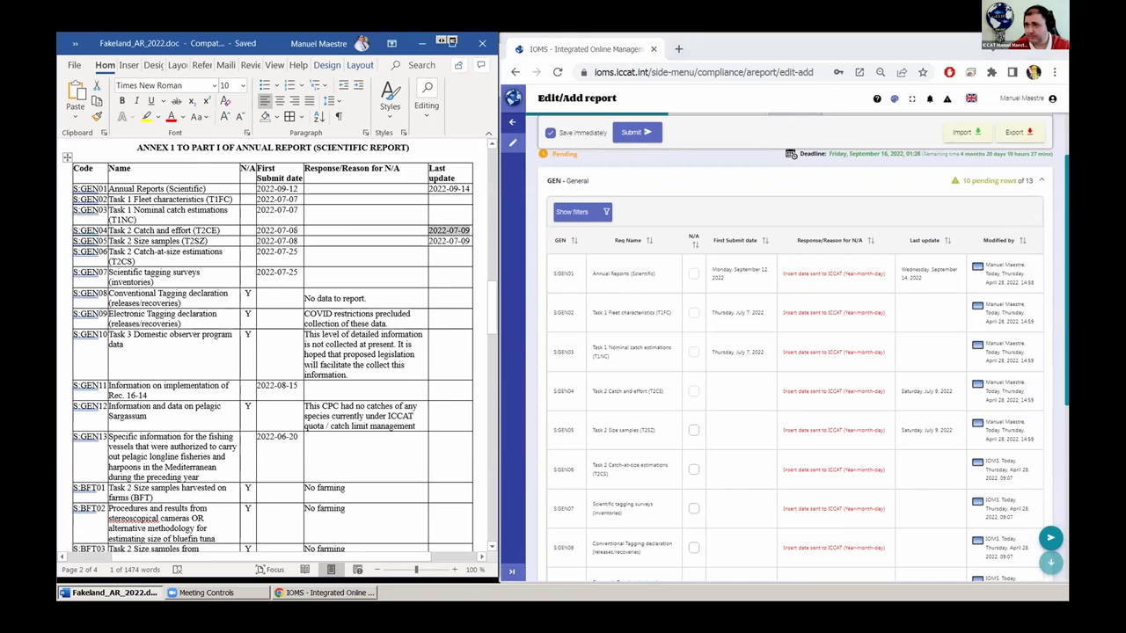
{"action": "left_click", "coordinate": [298, 240]}
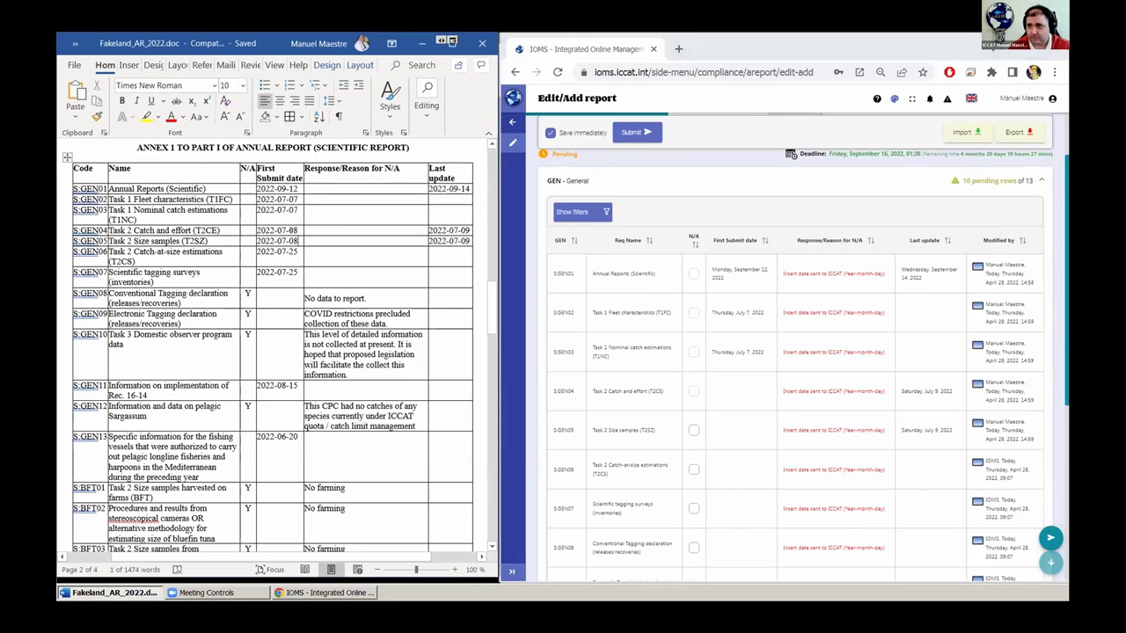
{"action": "left_click_drag", "start_coordinate": [299, 230], "coordinate": [257, 231]}
{"action": "key", "text": "ctrl+c"}
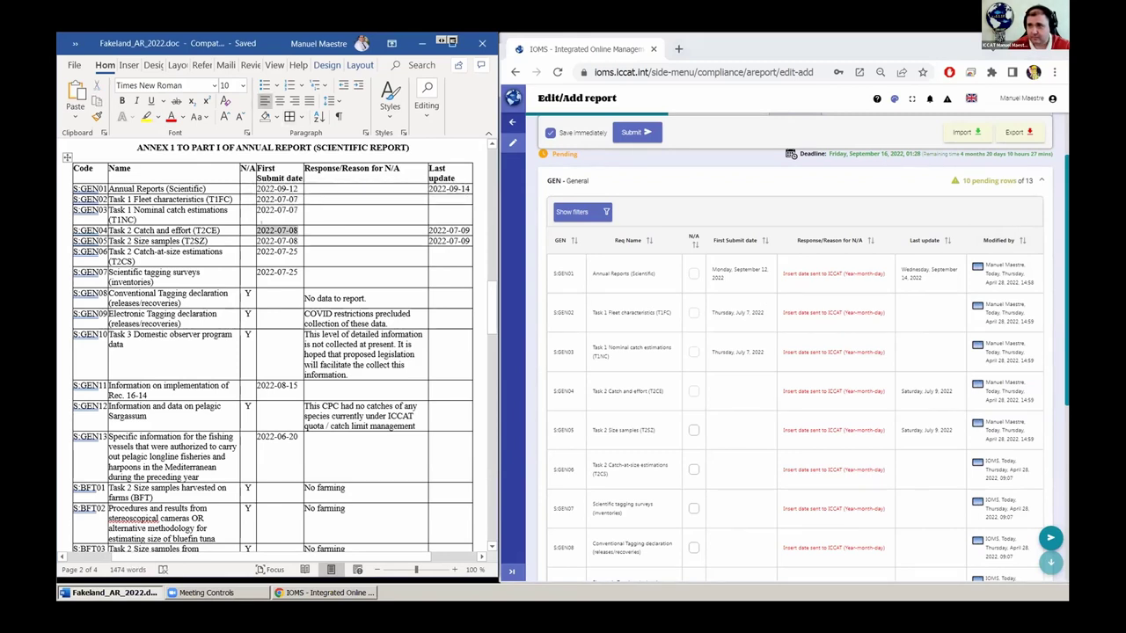
{"action": "left_click", "coordinate": [726, 391]}
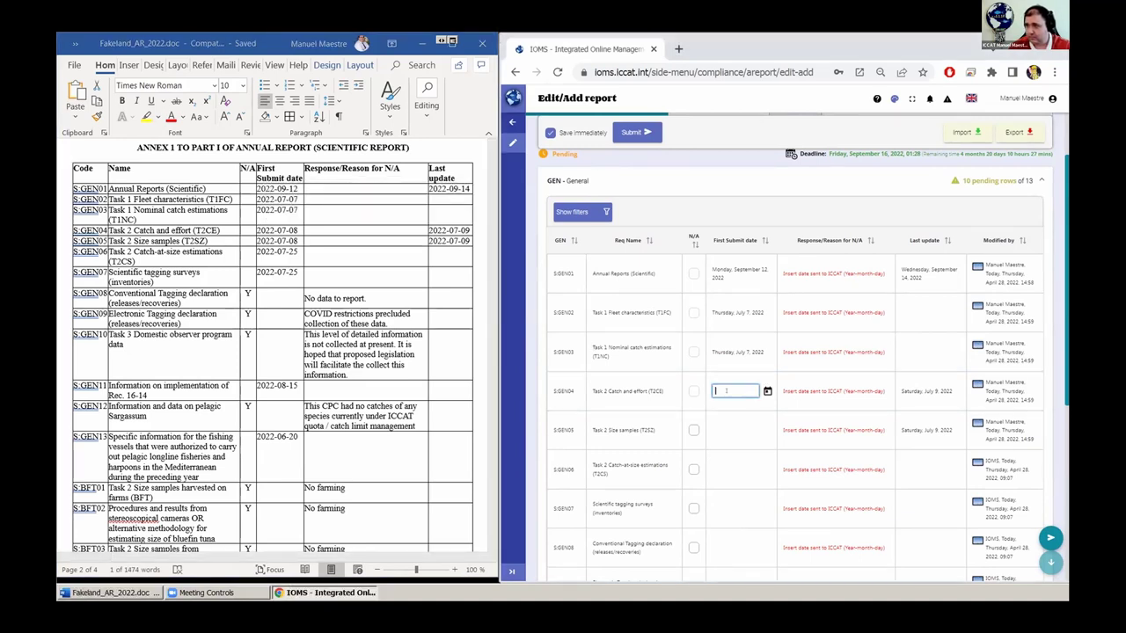
{"action": "key", "text": "ctrl+v"}
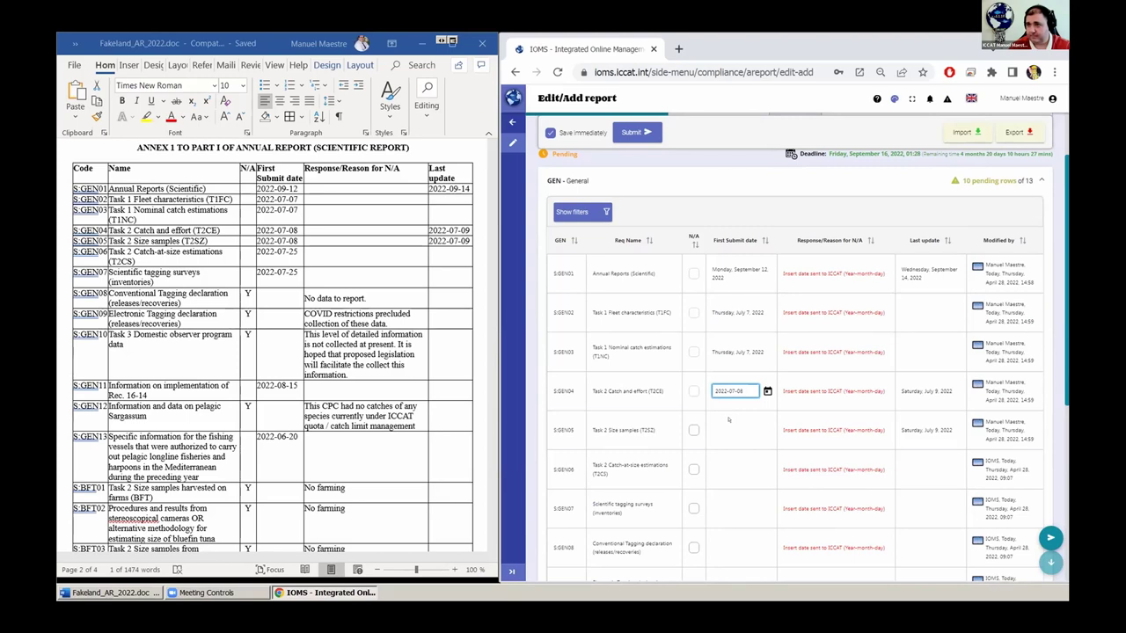
{"action": "left_click", "coordinate": [733, 430]}
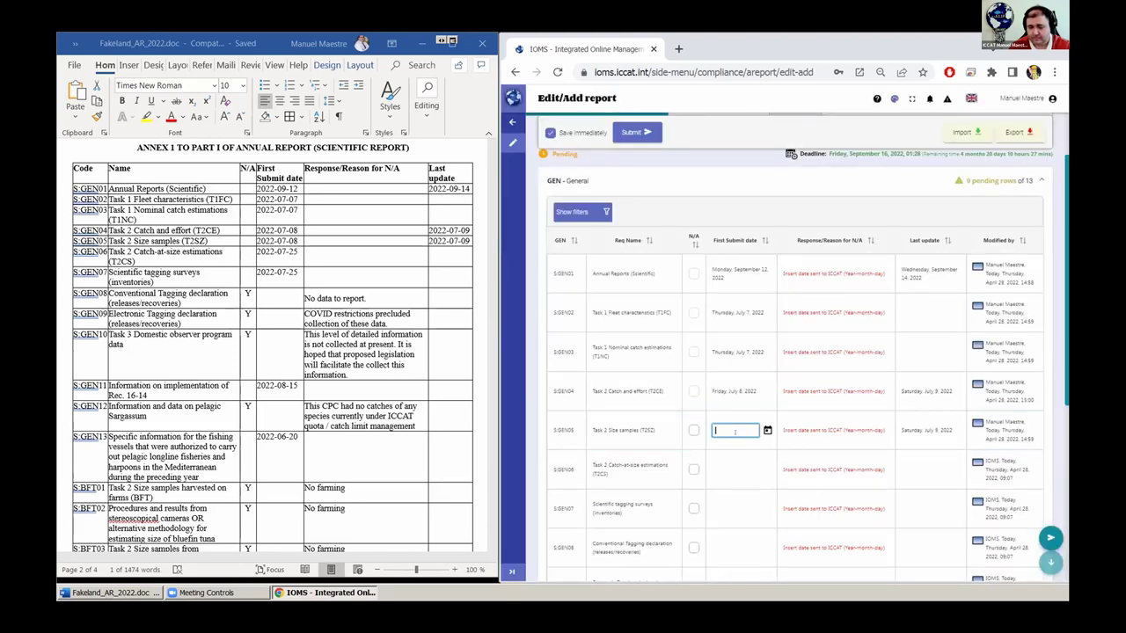
{"action": "key", "text": "ctrl+v"}
{"action": "left_click", "coordinate": [762, 452]}
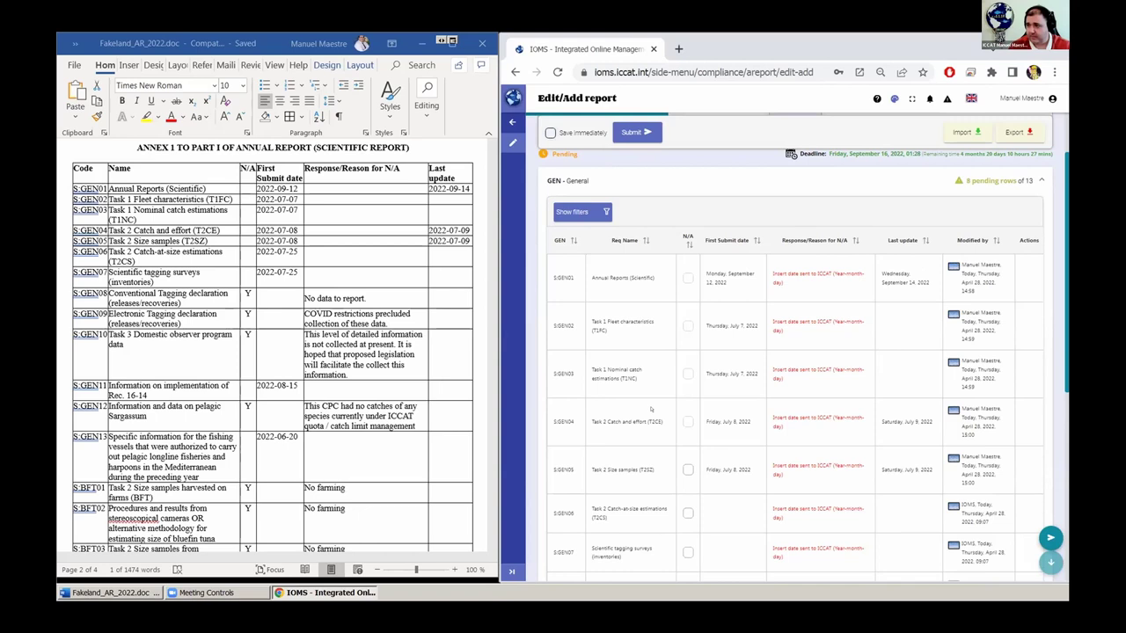
- Copy the S:GEN06 Task 2 Catch-at-size estimations first submit date 2022-07-25 from the Word table
{"action": "scroll", "coordinate": [651, 409], "scroll_direction": "down", "scroll_amount": 1}
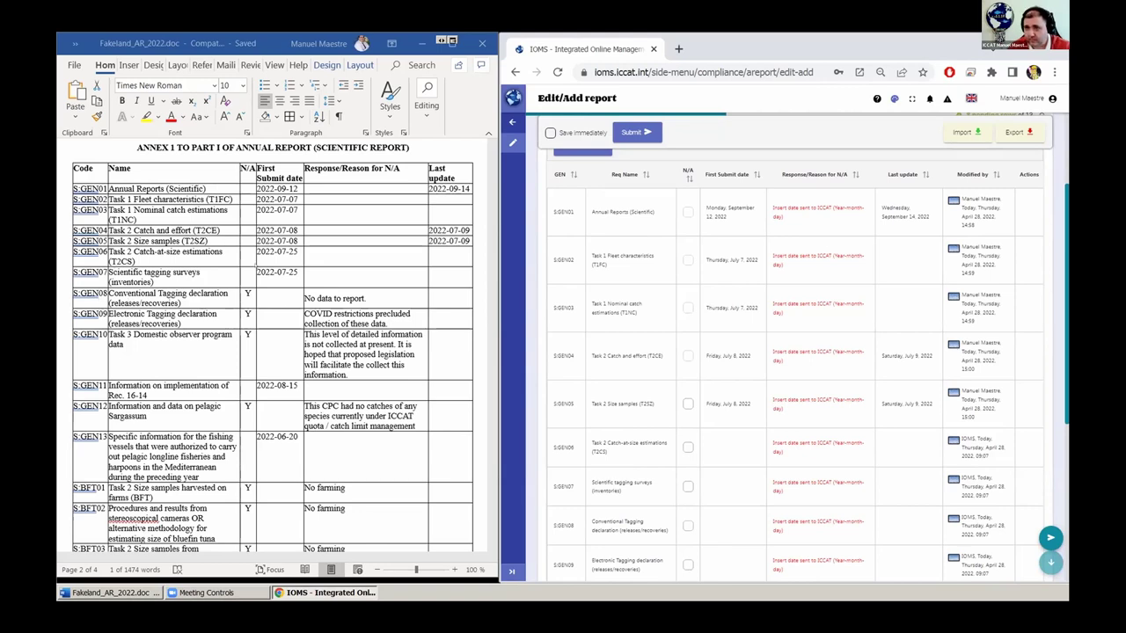
{"action": "triple_click", "coordinate": [293, 253]}
{"action": "key", "text": "ctrl+c"}
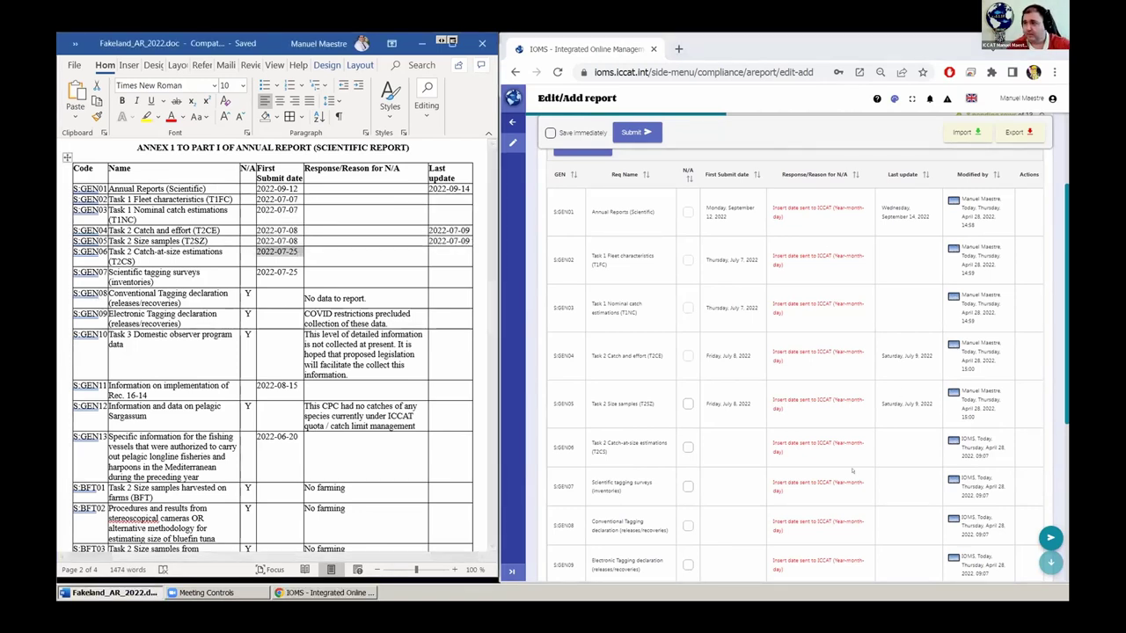
- Paste 2022-07-25 as the S:GEN06 first submit date in IOMS and cancel that row's unsaved change
{"action": "left_click", "coordinate": [728, 444]}
{"action": "key", "text": "ctrl+v"}
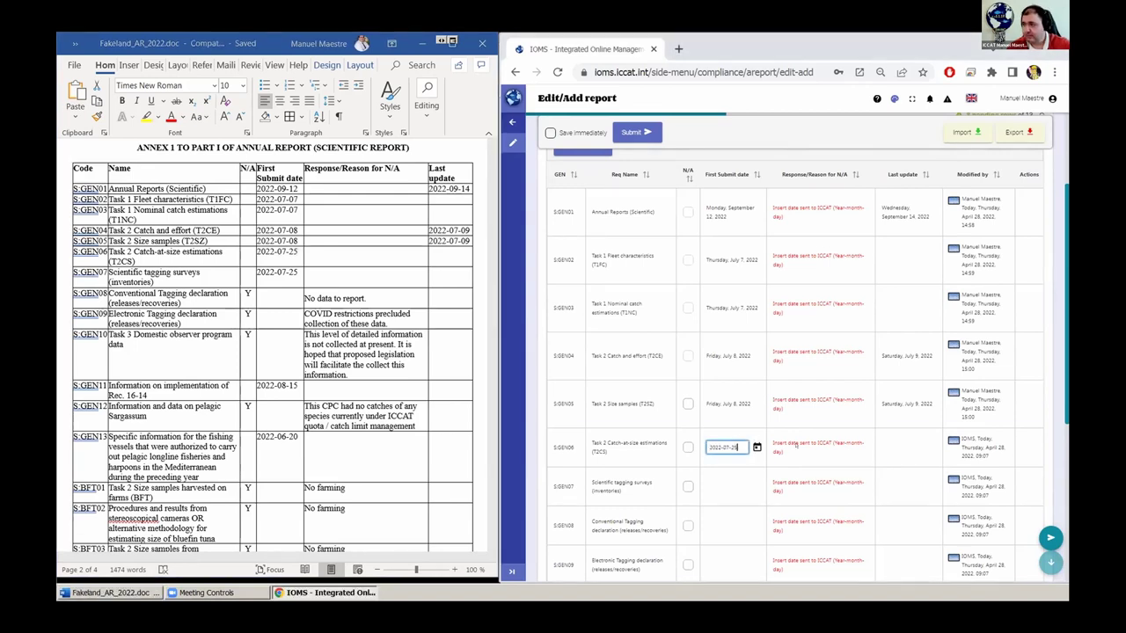
{"action": "left_click", "coordinate": [796, 446]}
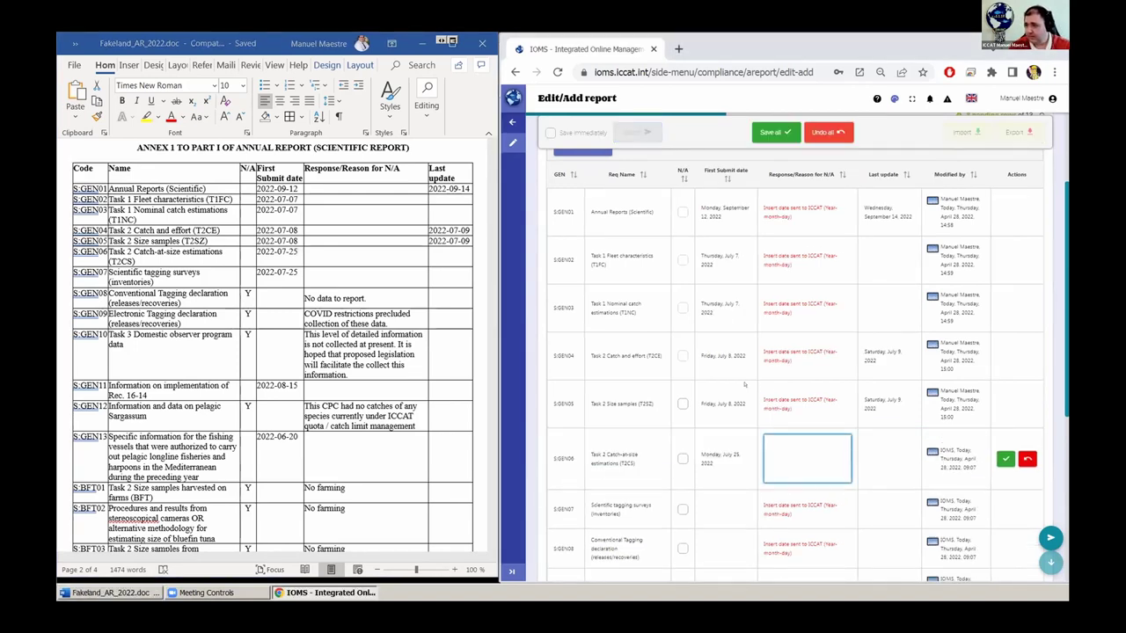
{"action": "left_click", "coordinate": [744, 451]}
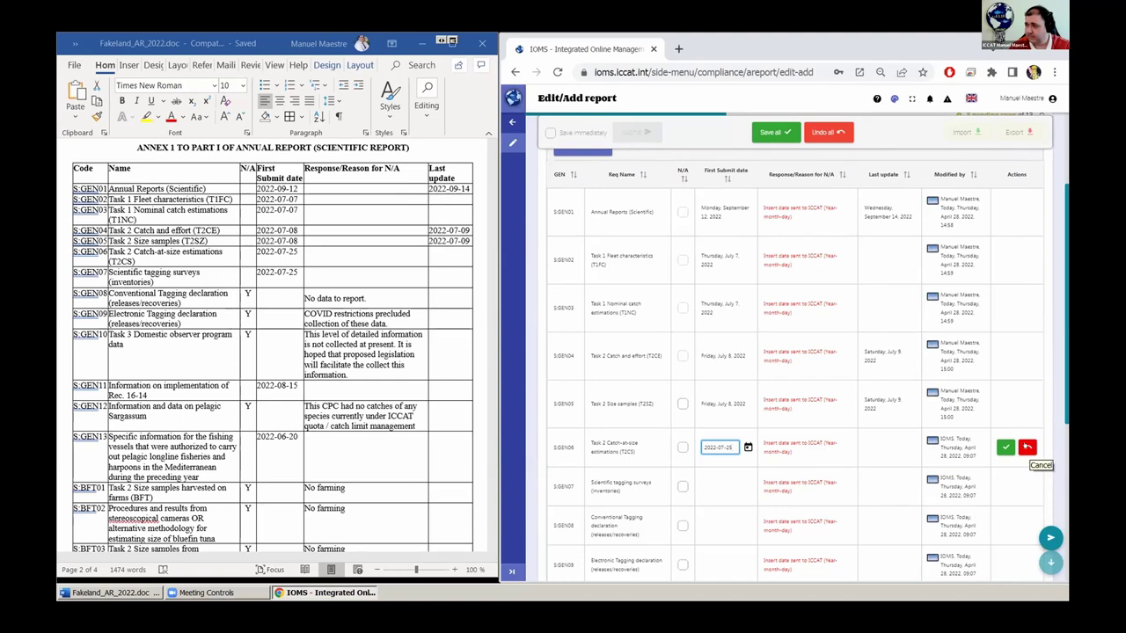
{"action": "left_click", "coordinate": [1028, 448]}
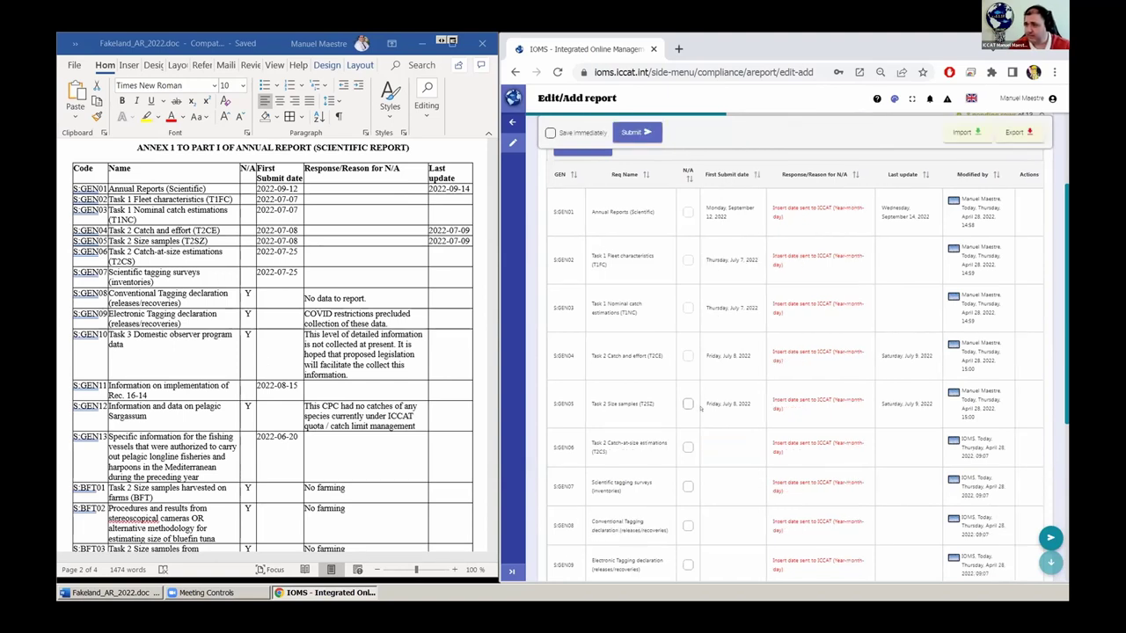
- Set the S:GEN06 Task 2 Catch-at-size estimations first submit date to 2022-07-25 and save that row
{"action": "left_click", "coordinate": [726, 445]}
{"action": "key", "text": "ctrl+v"}
{"action": "key", "text": "Tab"}
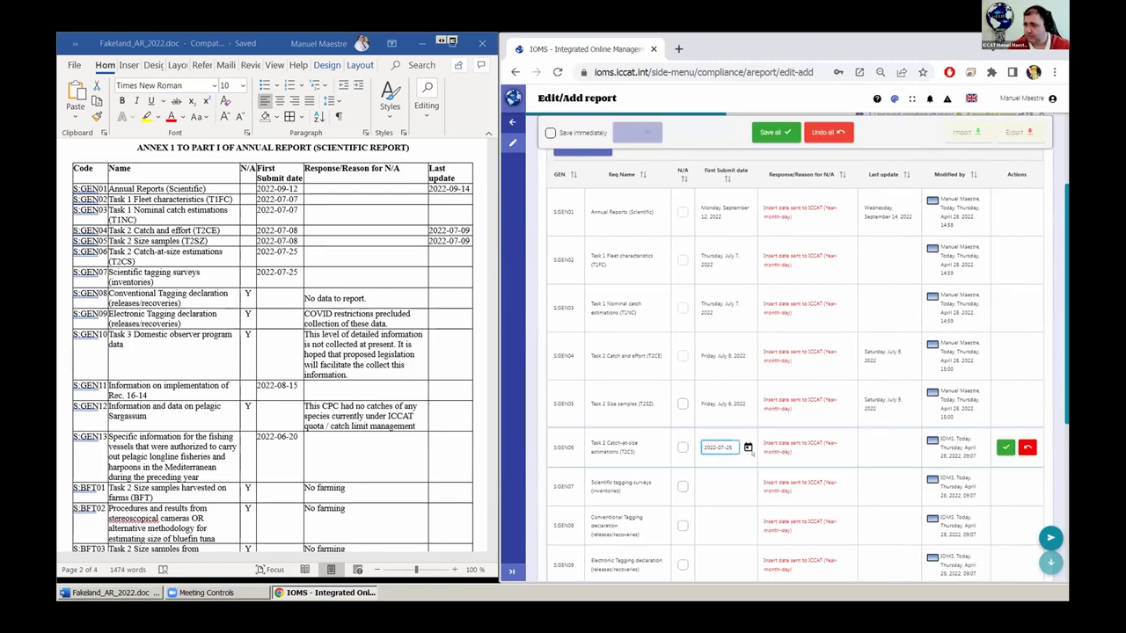
{"action": "left_click", "coordinate": [1002, 446]}
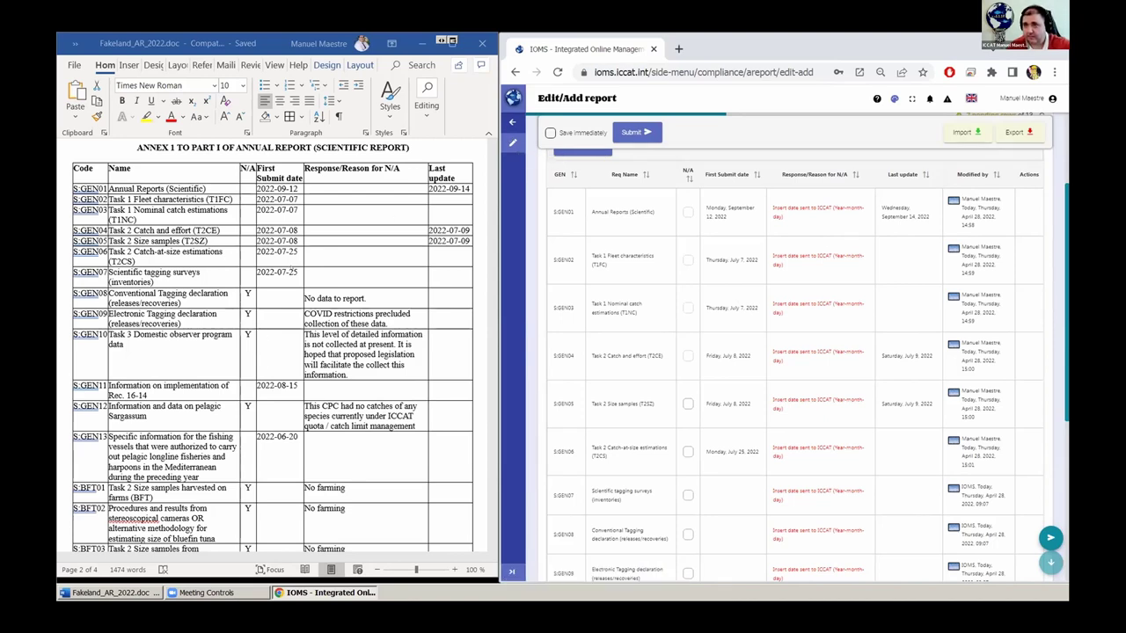
- Set the S:GEN07 Scientific tagging surveys first submit date to 2022-07-25 using the copied date
{"action": "left_click", "coordinate": [745, 488]}
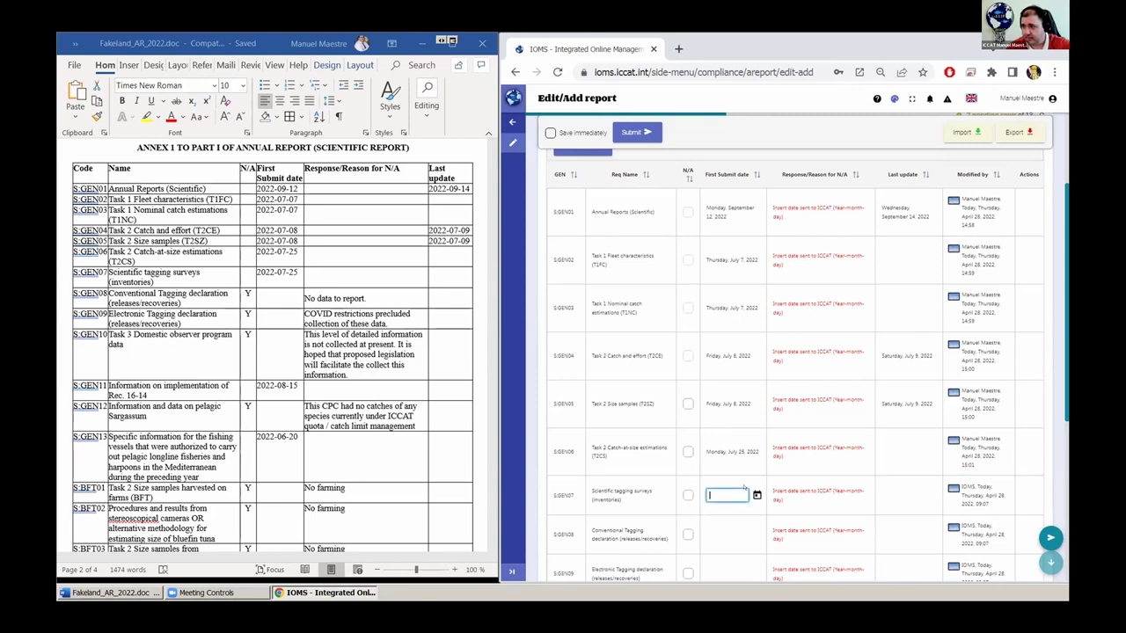
{"action": "key", "text": "ctrl+v"}
{"action": "key", "text": "Return"}
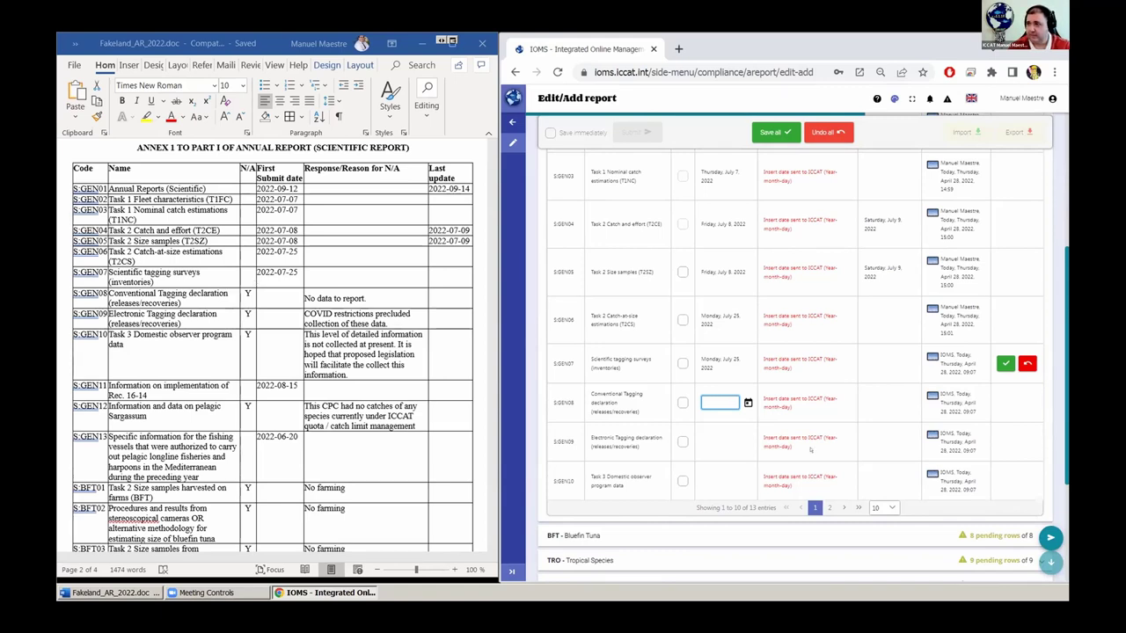
- Mark S:GEN08 Conventional Tagging declaration as N/A, copy in the reason "No data to report." from Word, and save all pending rows
{"action": "left_click", "coordinate": [682, 403]}
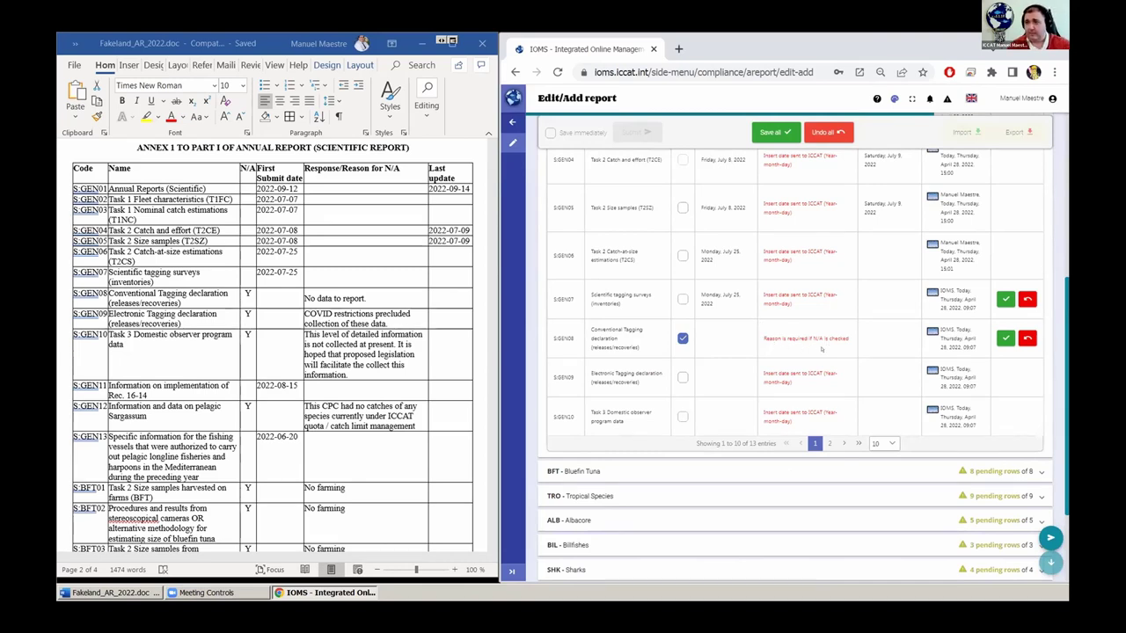
{"action": "left_click", "coordinate": [389, 301]}
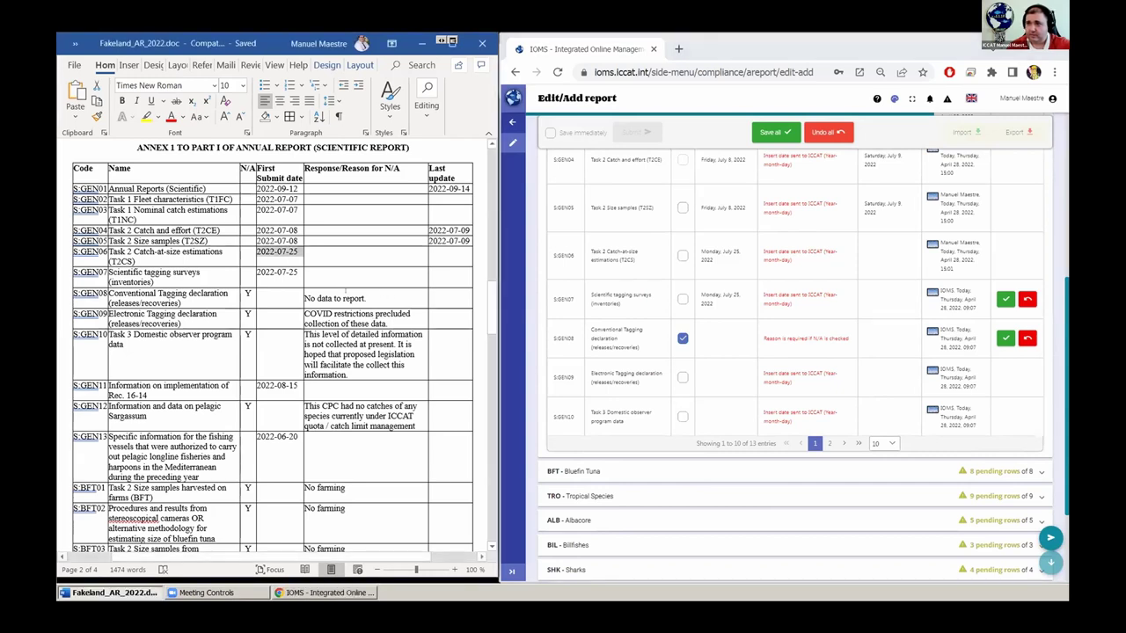
{"action": "left_click_drag", "start_coordinate": [390, 302], "coordinate": [306, 297]}
{"action": "key", "text": "ctrl+c"}
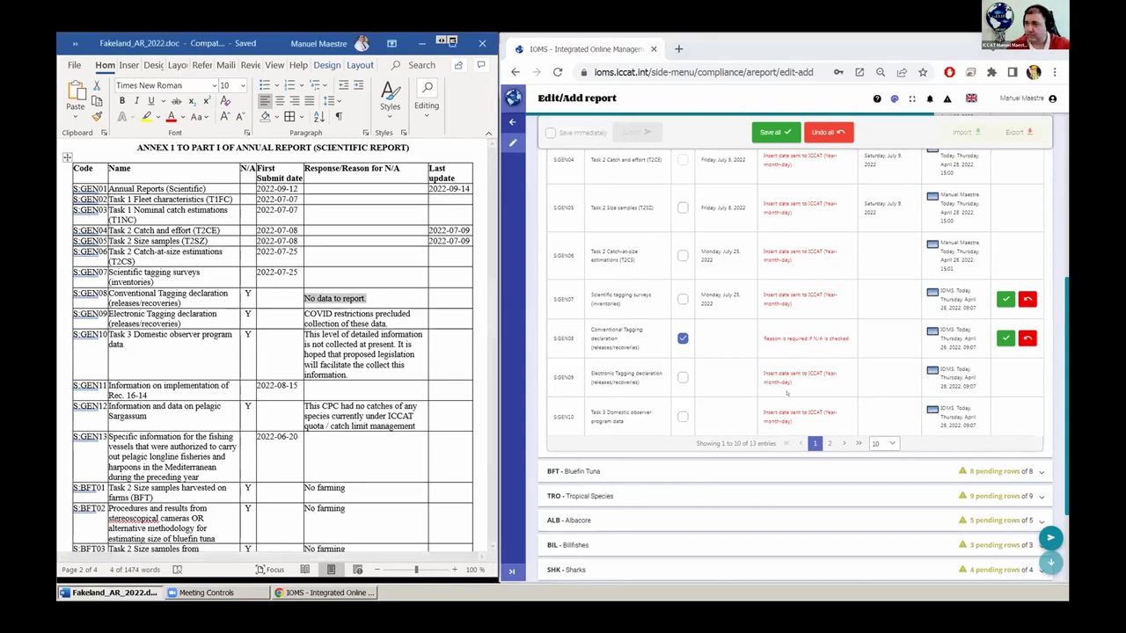
{"action": "left_click", "coordinate": [804, 342]}
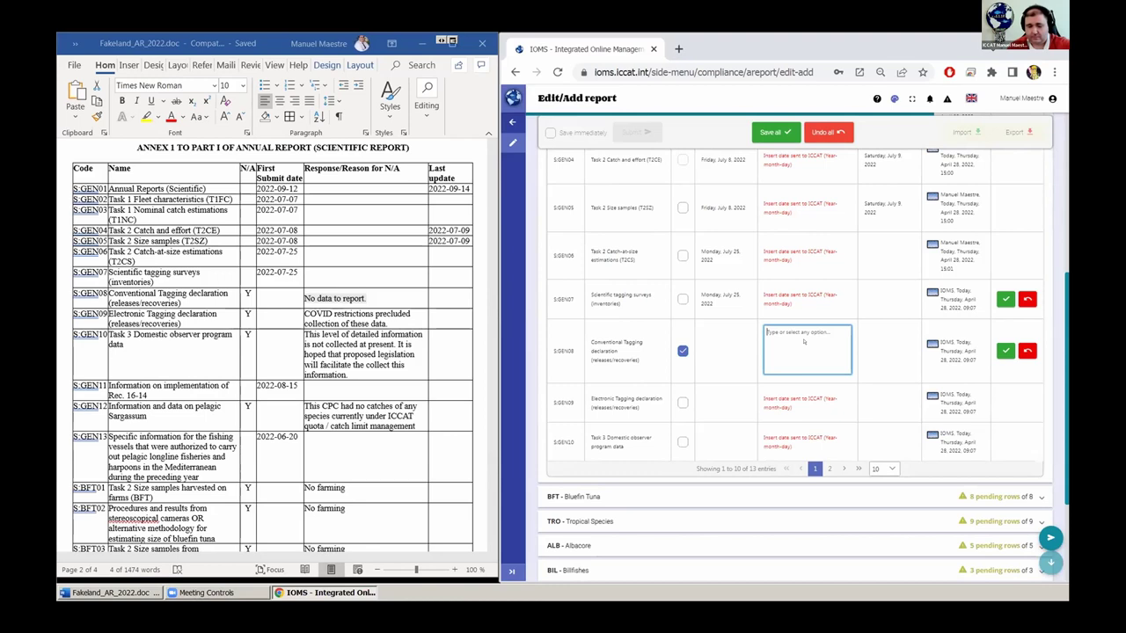
{"action": "key", "text": "ctrl+v"}
{"action": "left_click", "coordinate": [720, 352]}
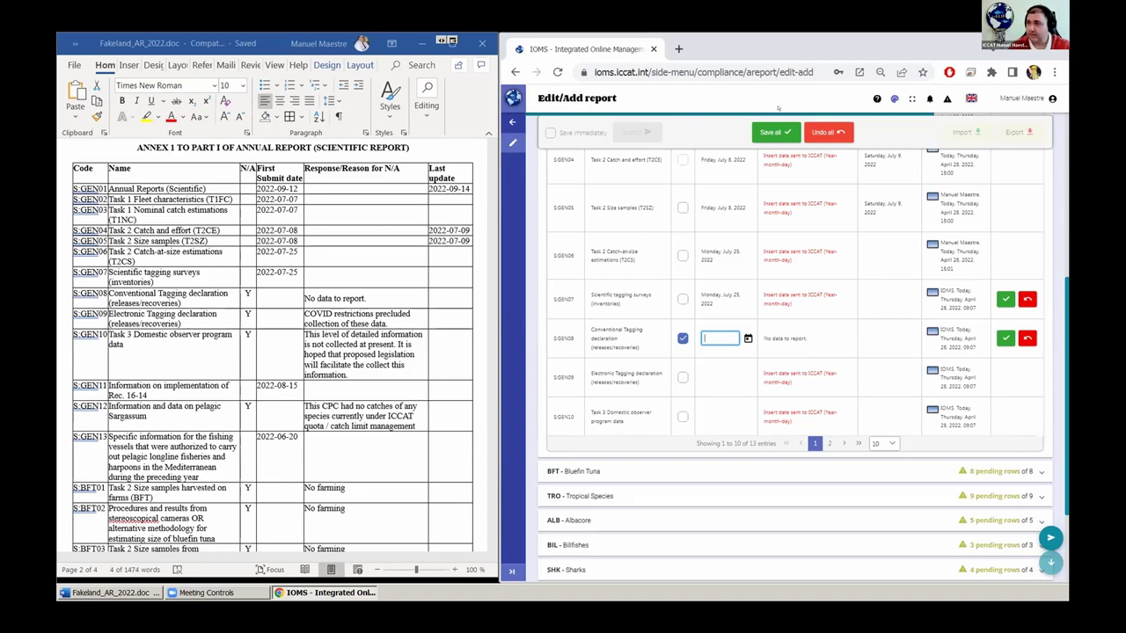
{"action": "left_click", "coordinate": [771, 135]}
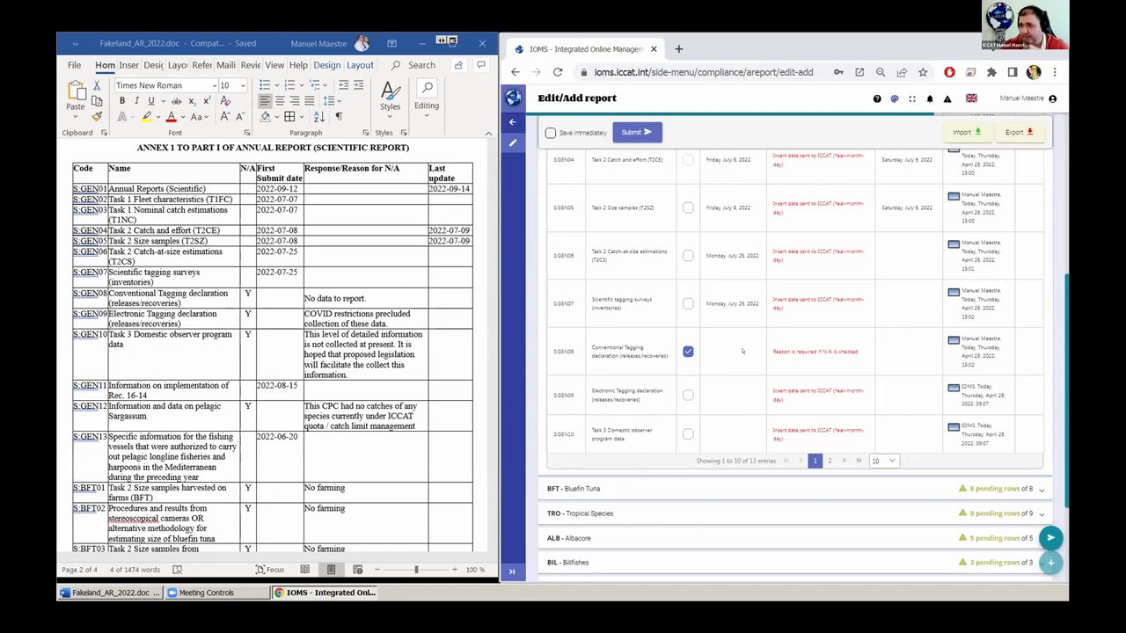
- Mark S:GEN09 Electronic Tagging declaration as N/A and copy in the reason "COVID restrictions precluded collection of these data." from Word
{"action": "left_click", "coordinate": [248, 322]}
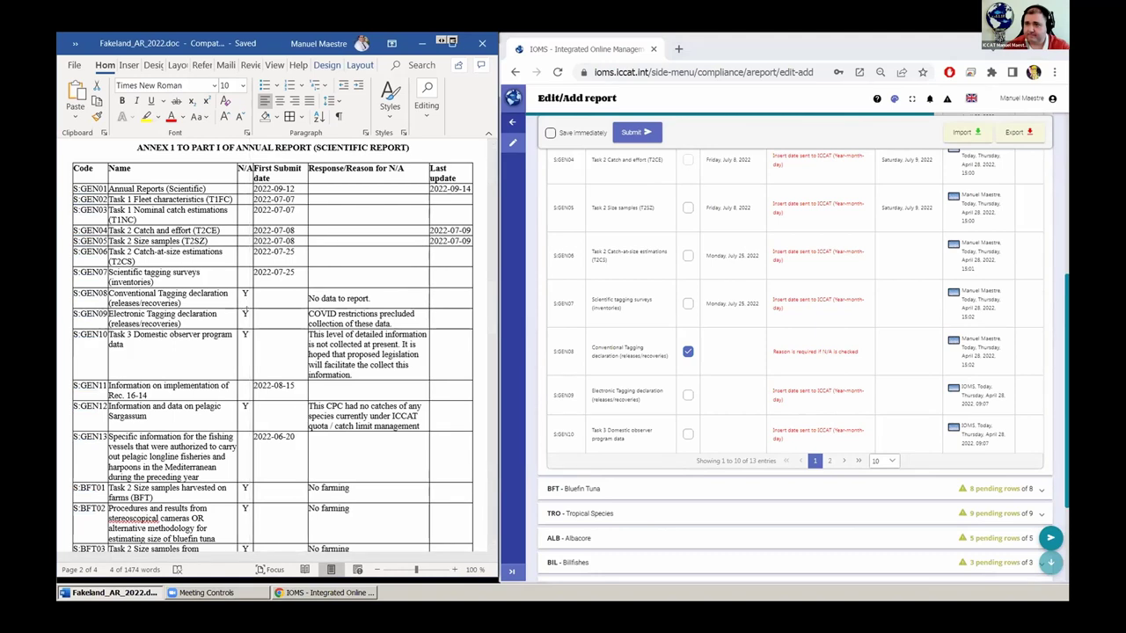
{"action": "left_click", "coordinate": [686, 395]}
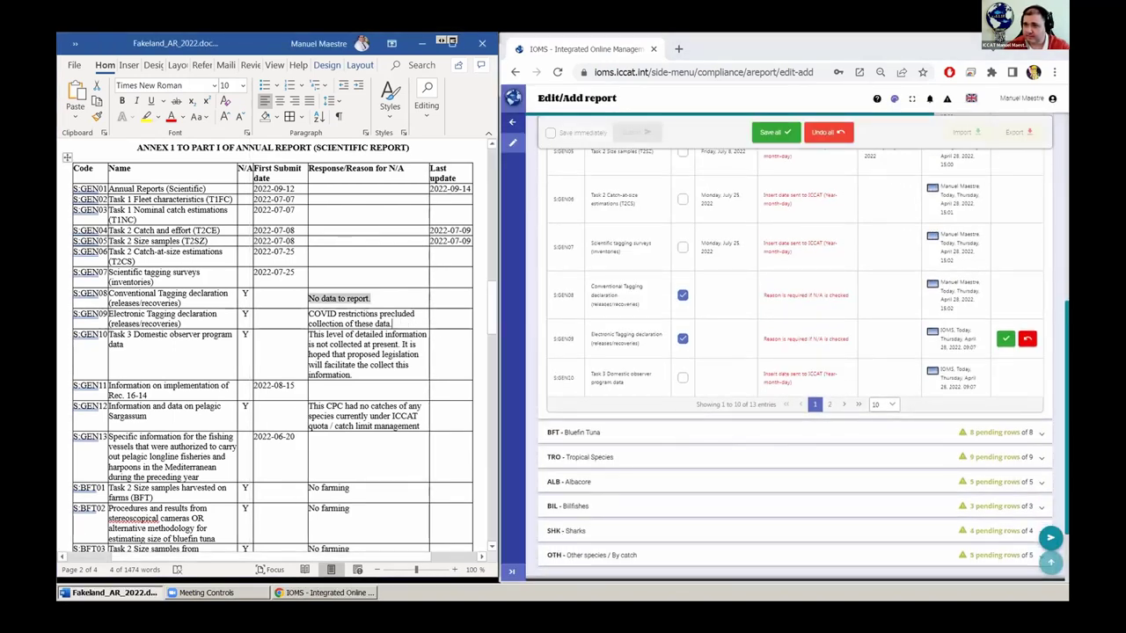
{"action": "triple_click", "coordinate": [398, 322]}
{"action": "key", "text": "ctrl+c"}
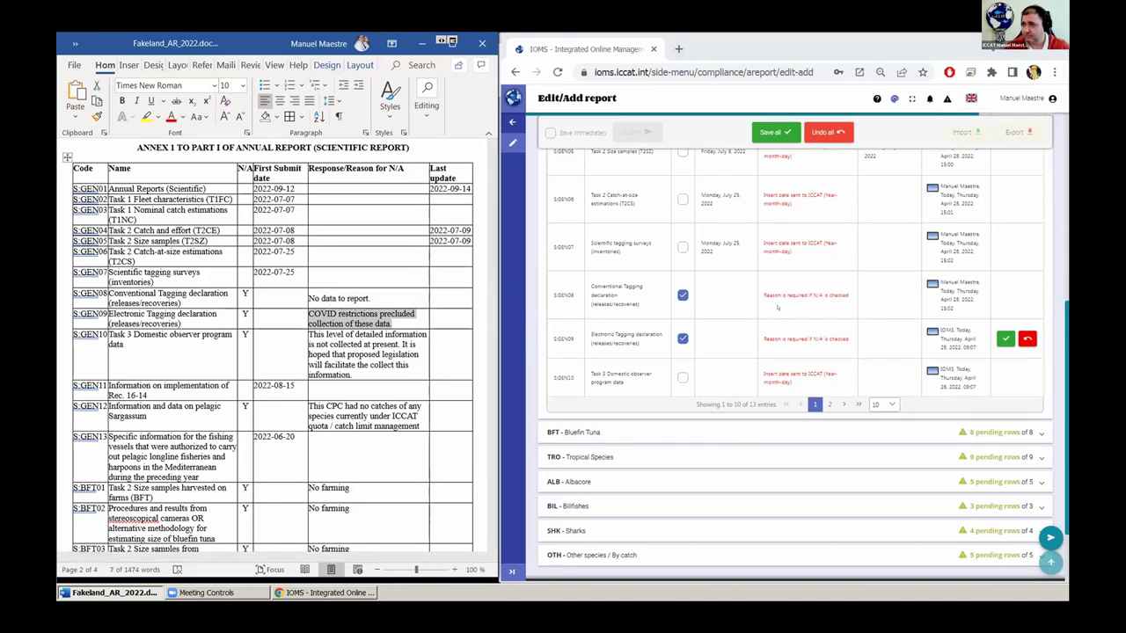
{"action": "left_click", "coordinate": [782, 330]}
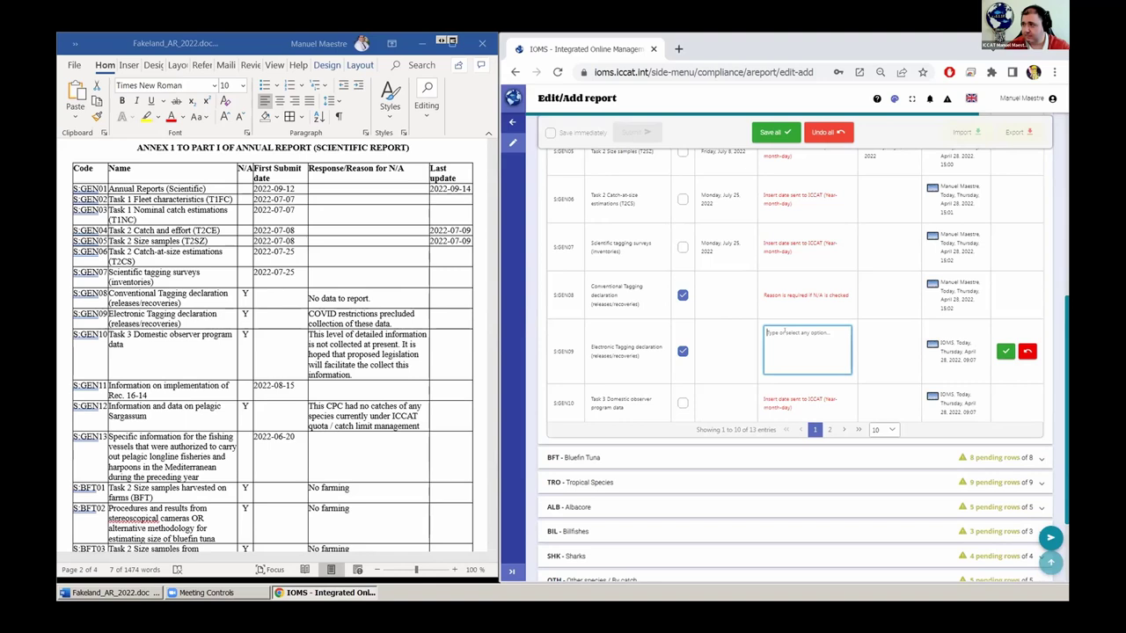
{"action": "key", "text": "ctrl+v"}
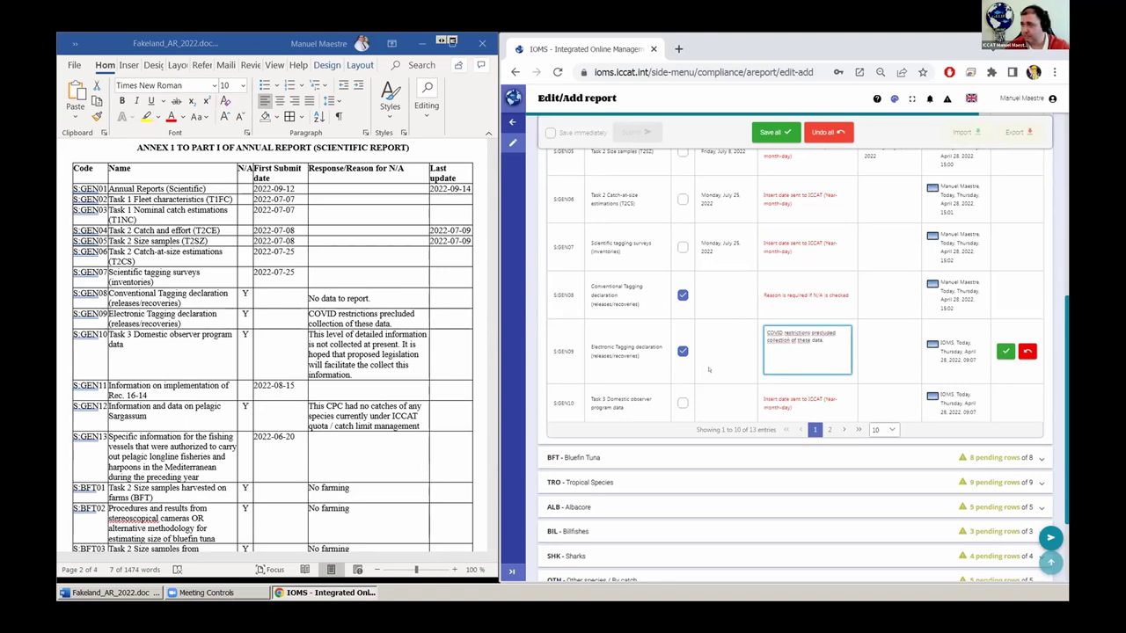
- Save the pending S:GEN09 Electronic Tagging declaration row and turn on immediate saving for the report
{"action": "key", "text": "Escape"}
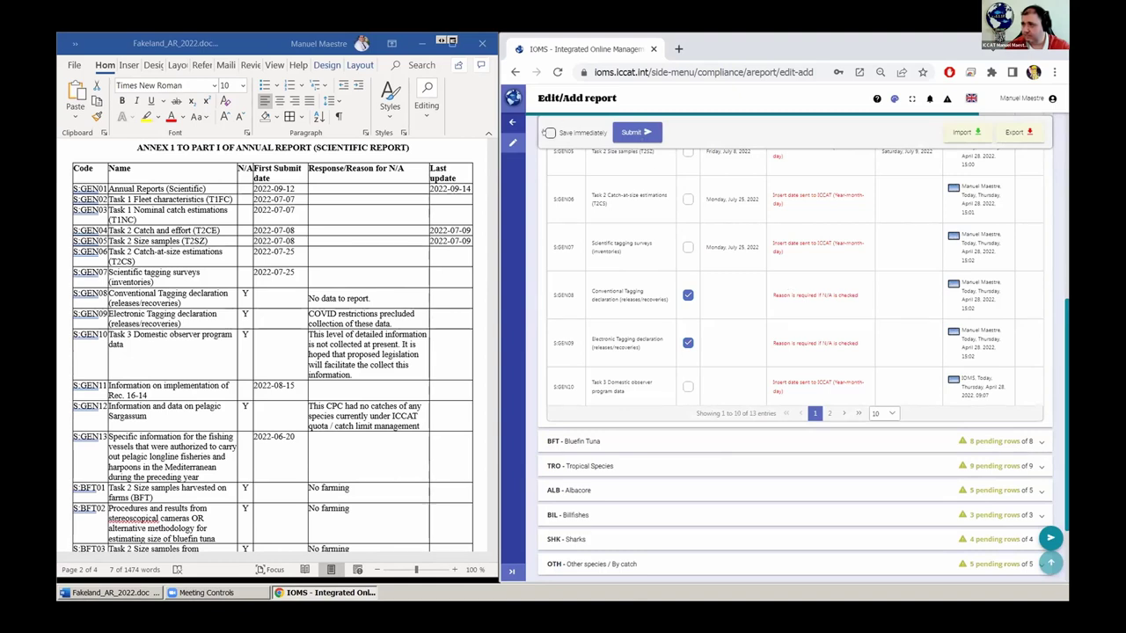
{"action": "scroll", "coordinate": [792, 352], "scroll_direction": "down", "scroll_amount": 1}
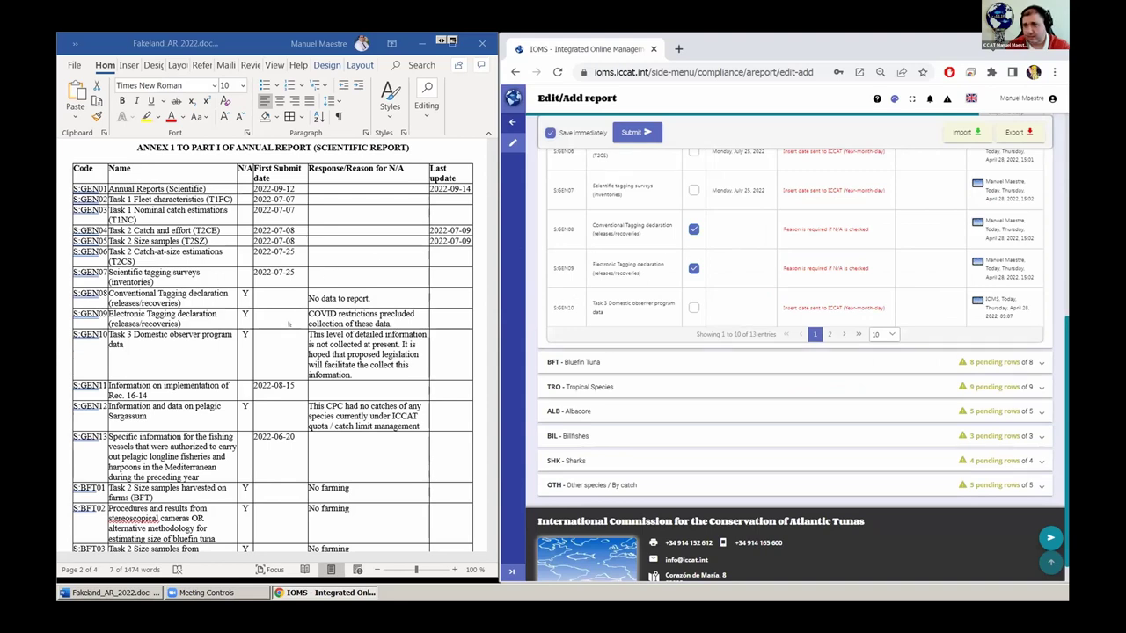
{"action": "scroll", "coordinate": [793, 370], "scroll_direction": "up", "scroll_amount": 2}
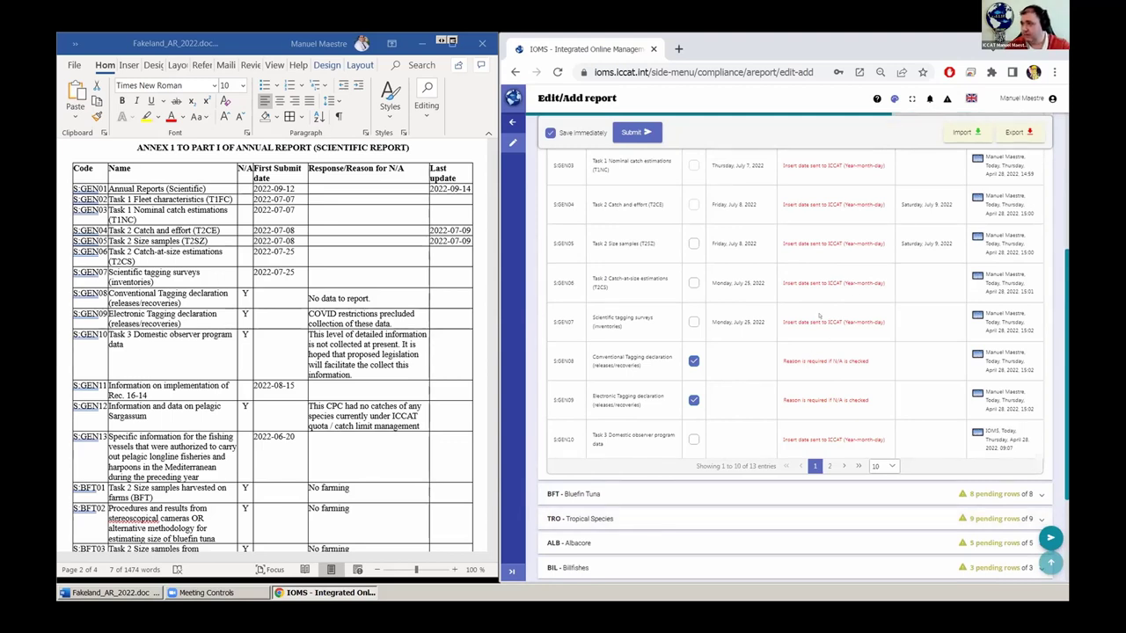
{"action": "scroll", "coordinate": [819, 315], "scroll_direction": "down", "scroll_amount": 1}
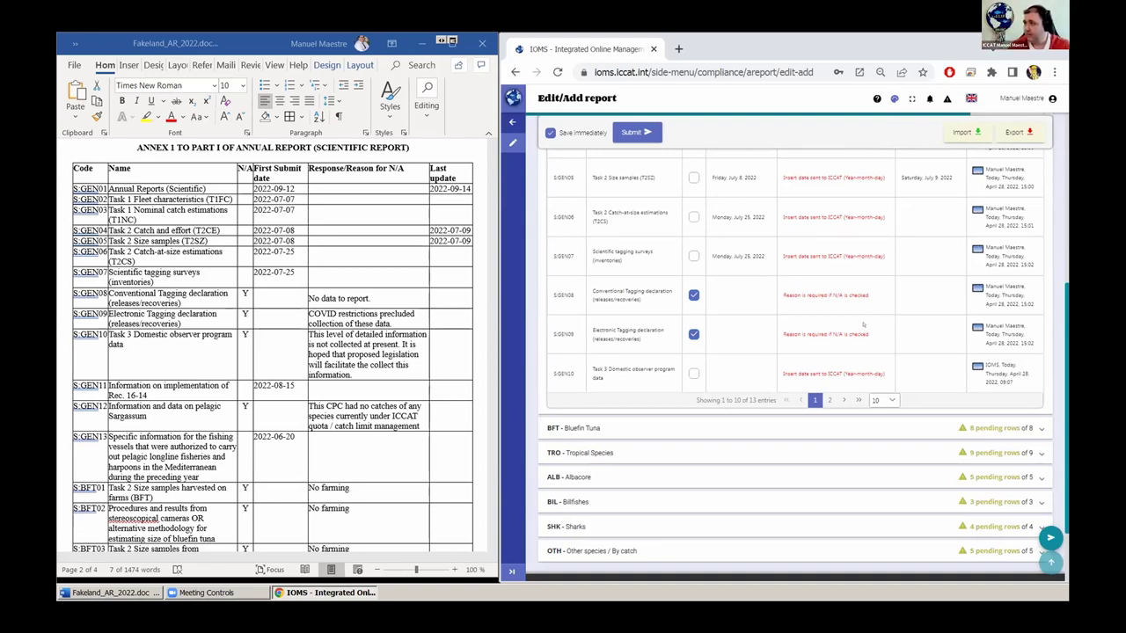
- Export the annual report to an Excel workbook and open the downloaded NIC-#0669-2022 file in Excel
{"action": "left_click", "coordinate": [1023, 99]}
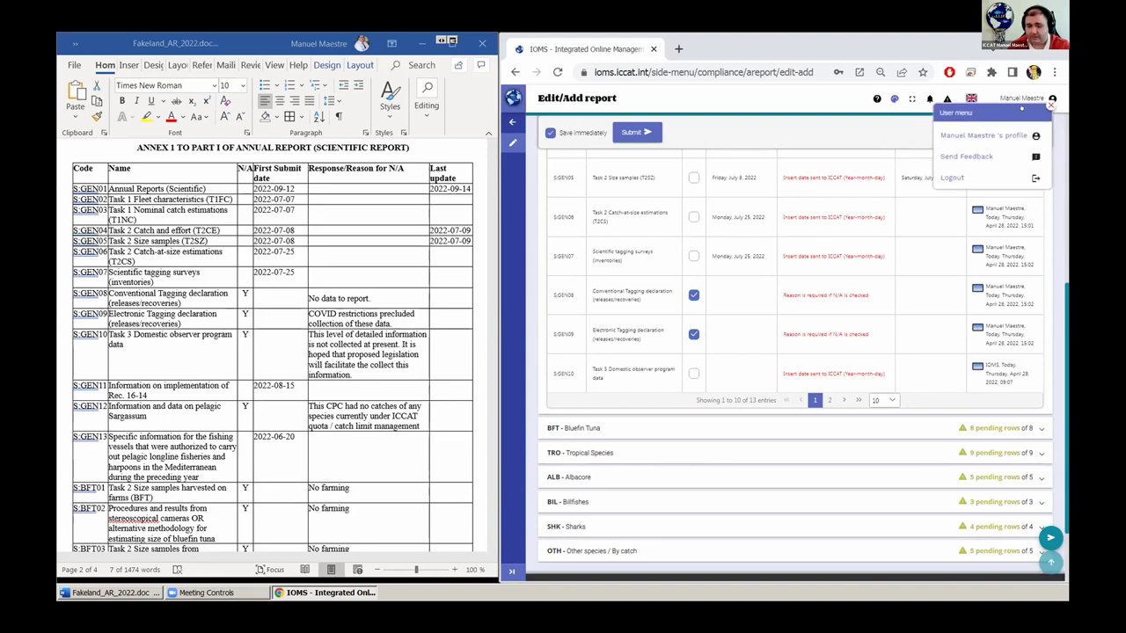
{"action": "left_click", "coordinate": [947, 141]}
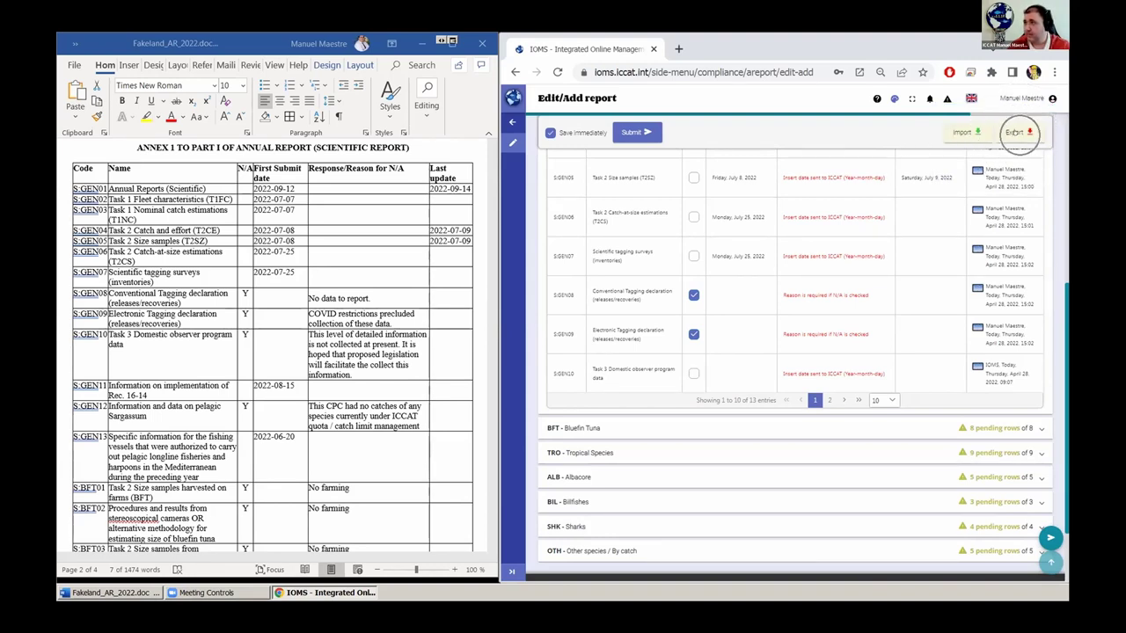
{"action": "left_click", "coordinate": [1016, 132]}
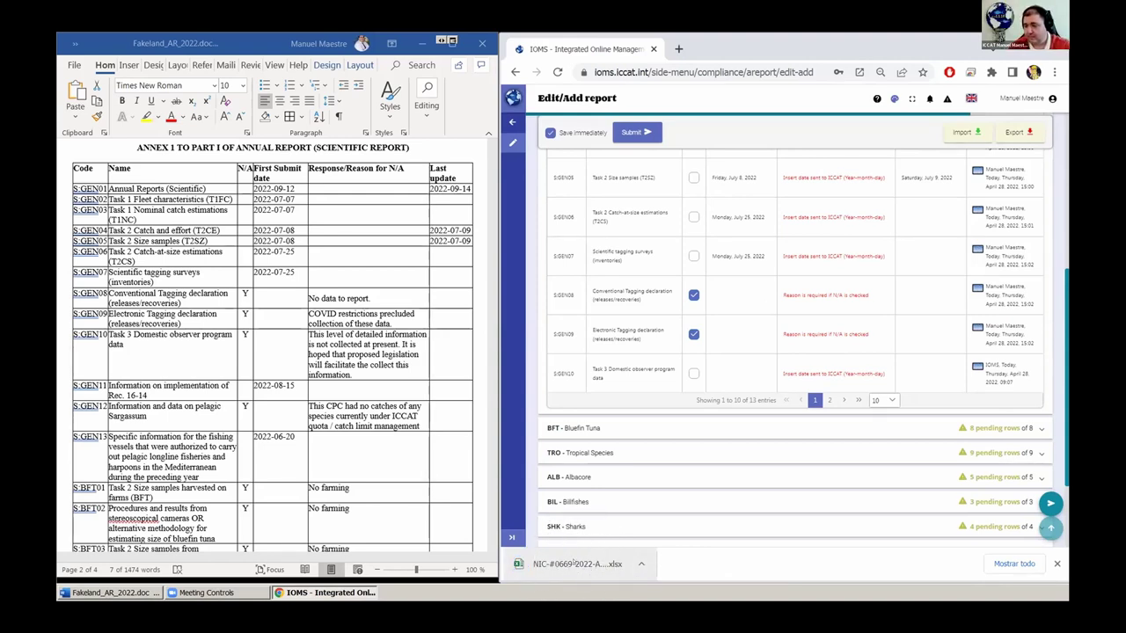
{"action": "left_click", "coordinate": [576, 564]}
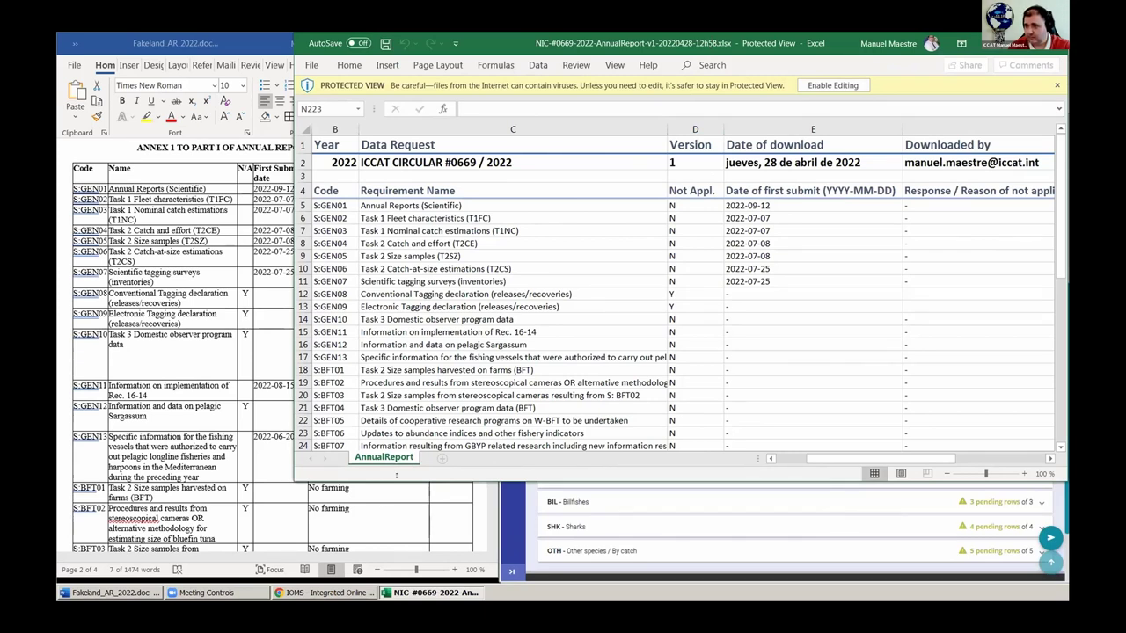
- Extend the workbook window to show more requirement rows and enable editing for the file
{"action": "double_click", "coordinate": [396, 475]}
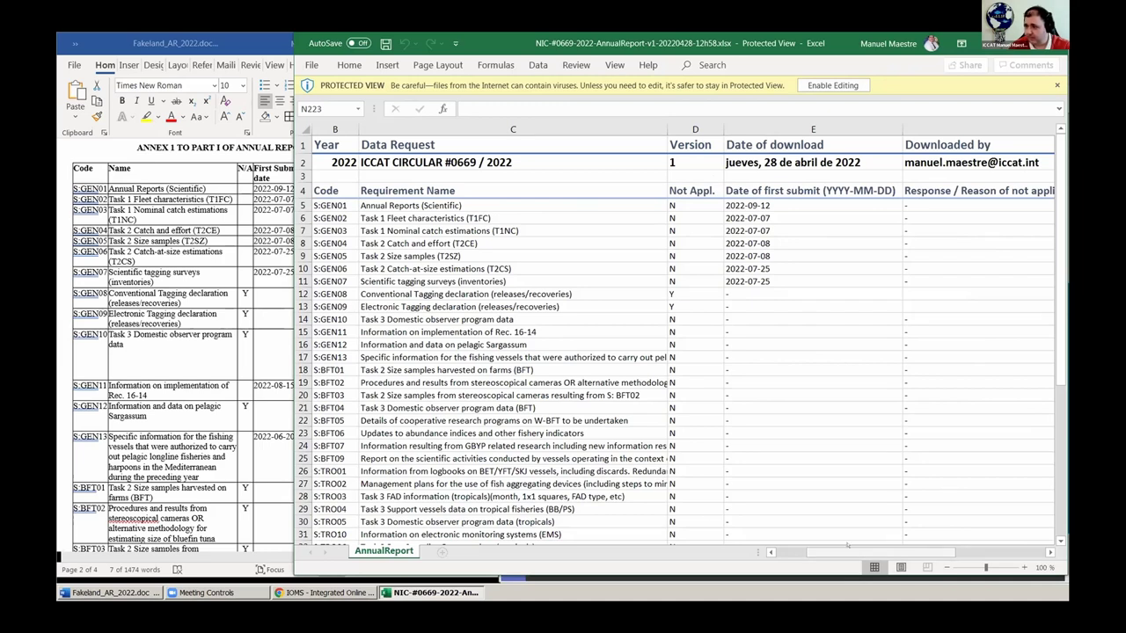
{"action": "scroll", "coordinate": [836, 547], "scroll_direction": "right", "scroll_amount": 5}
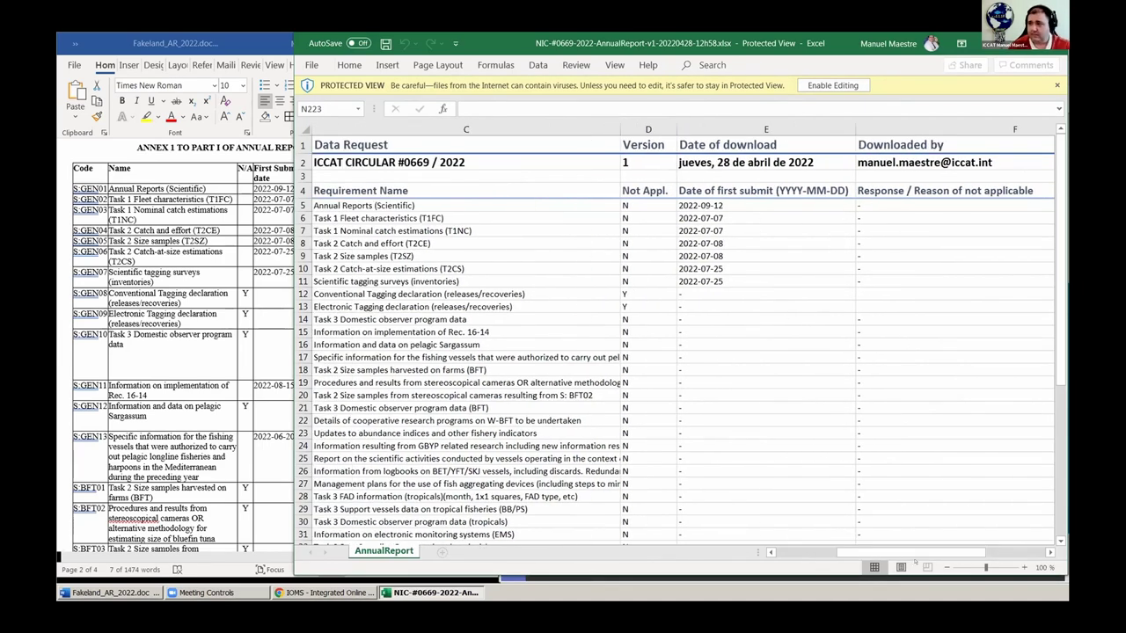
{"action": "scroll", "coordinate": [915, 563], "scroll_direction": "left", "scroll_amount": 2}
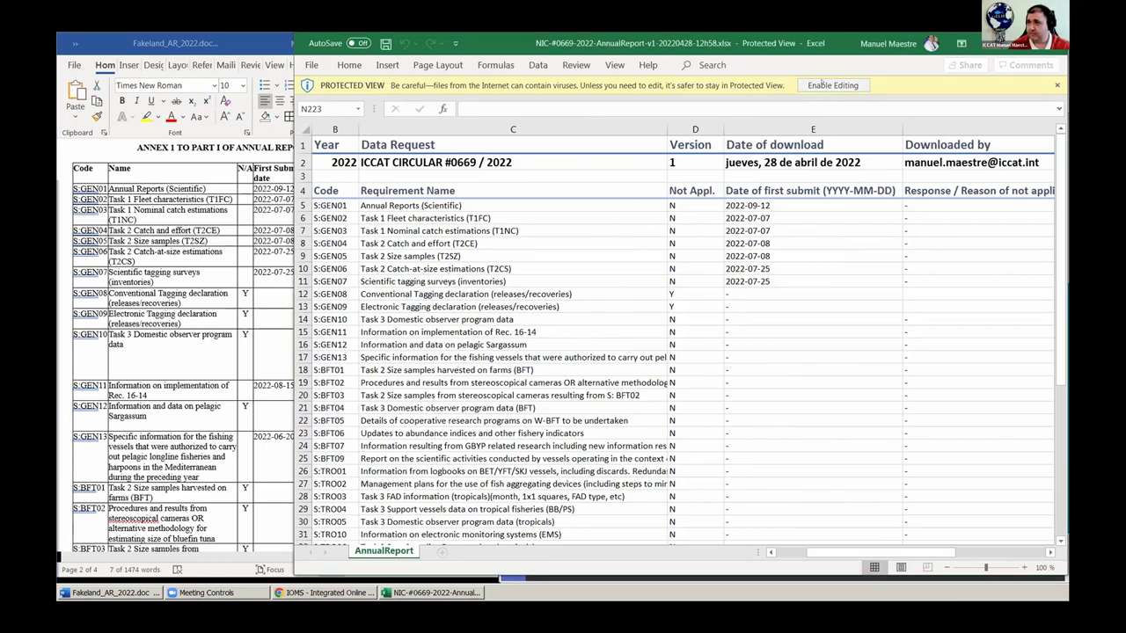
{"action": "left_click", "coordinate": [823, 83]}
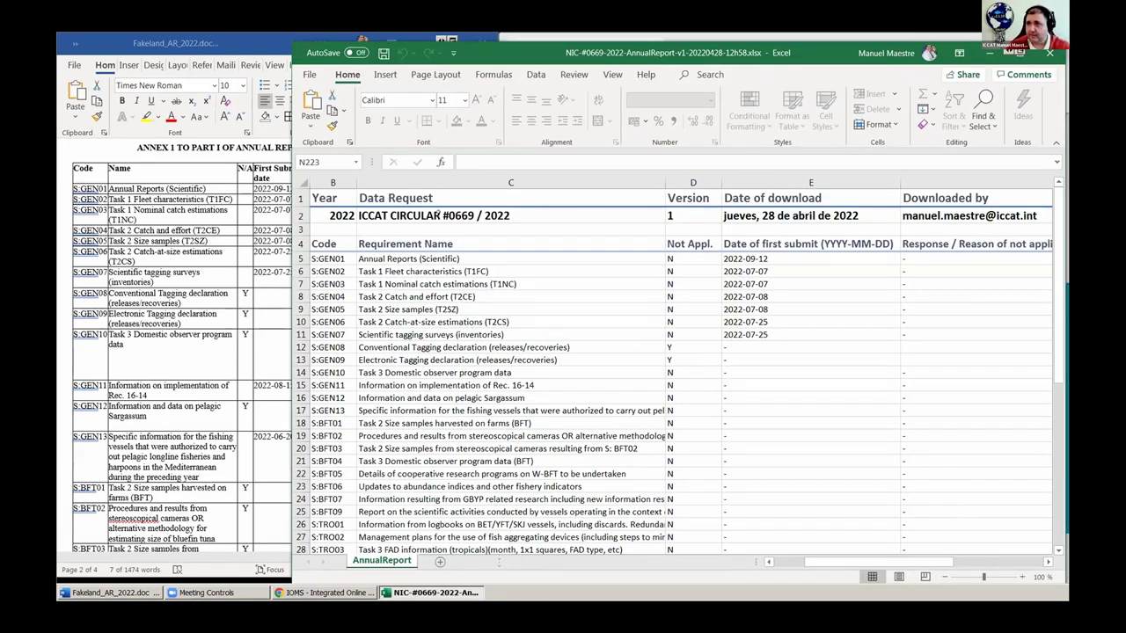
- Examine the exported sheet's header values from year to organization, and its Not Appl., submit date, response and last update columns
{"action": "left_click", "coordinate": [352, 215]}
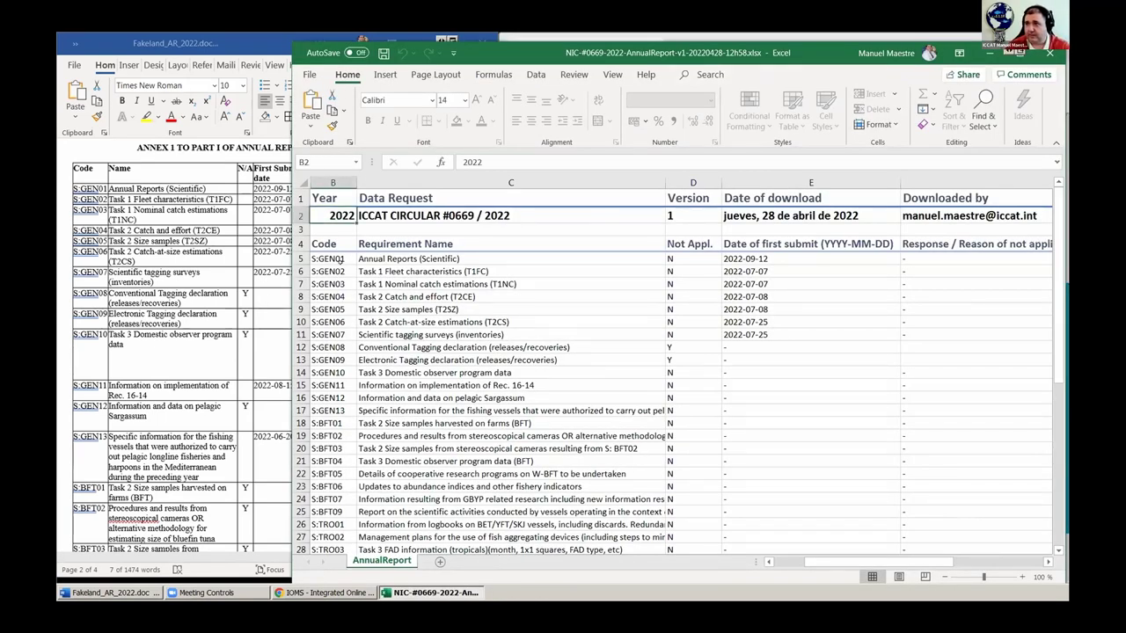
{"action": "left_click", "coordinate": [449, 213]}
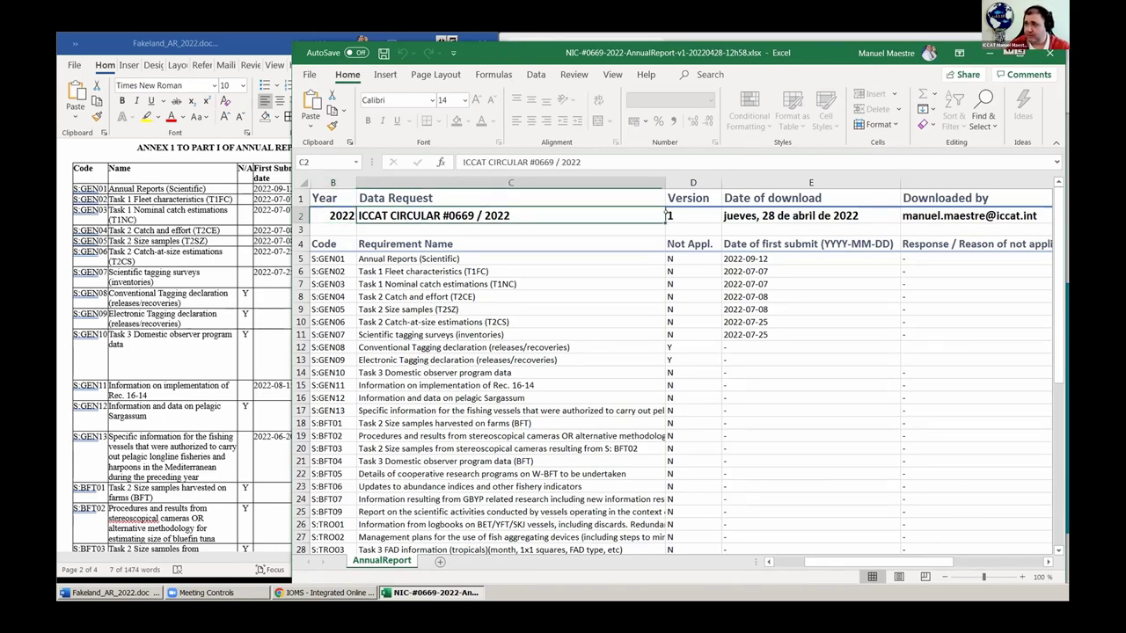
{"action": "left_click", "coordinate": [677, 215]}
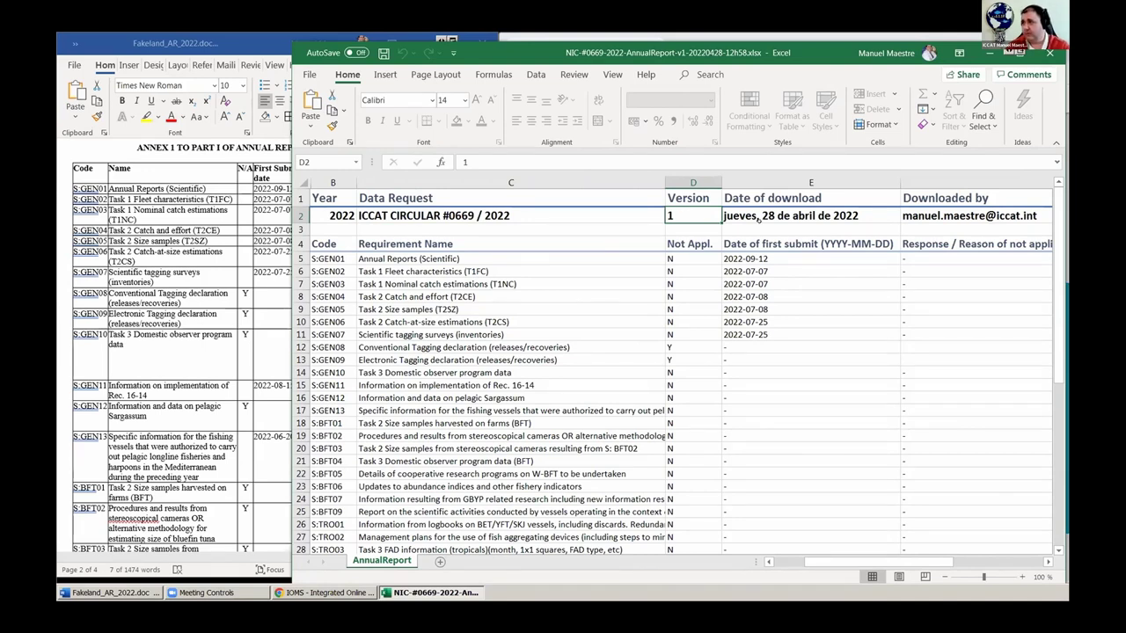
{"action": "left_click", "coordinate": [758, 219]}
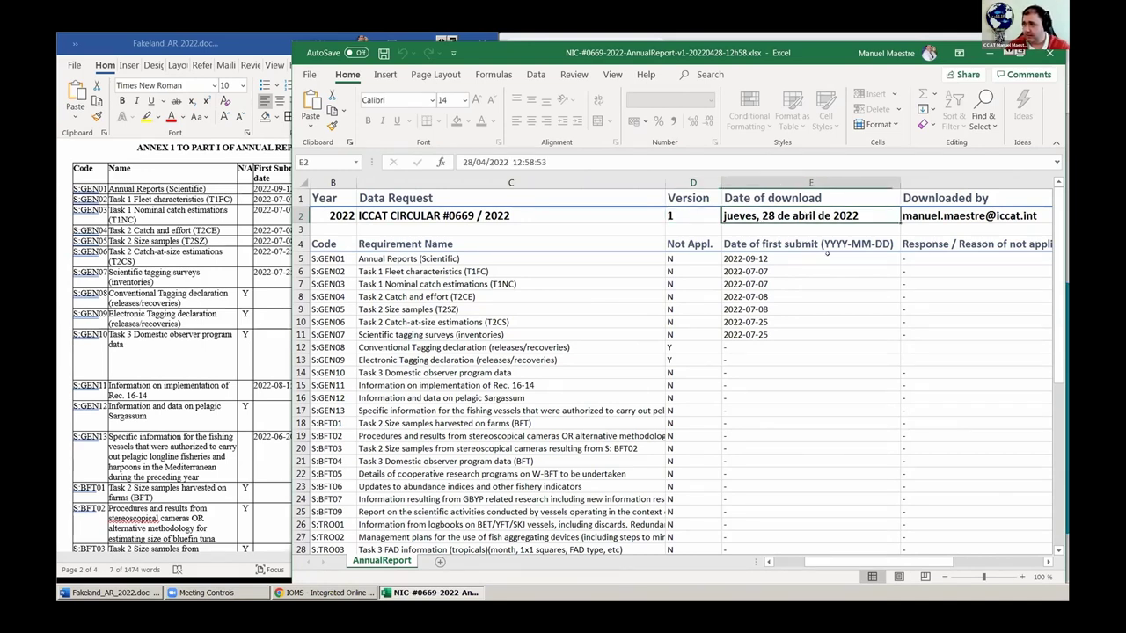
{"action": "key", "text": "Right"}
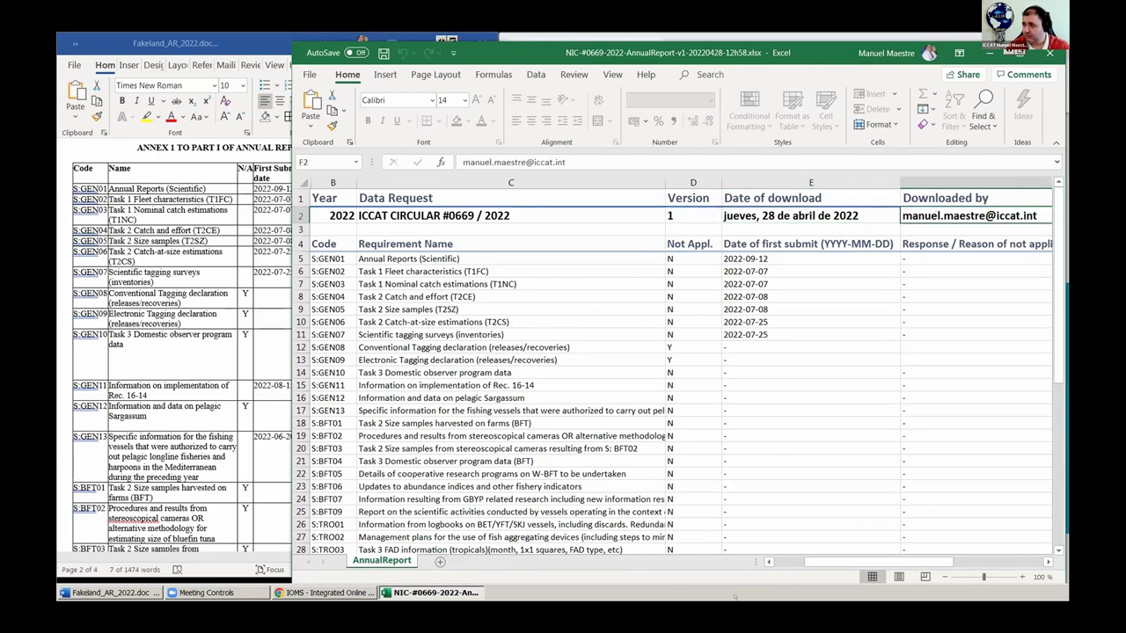
{"action": "left_click_drag", "start_coordinate": [827, 571], "coordinate": [867, 561]}
{"action": "key", "text": "Right"}
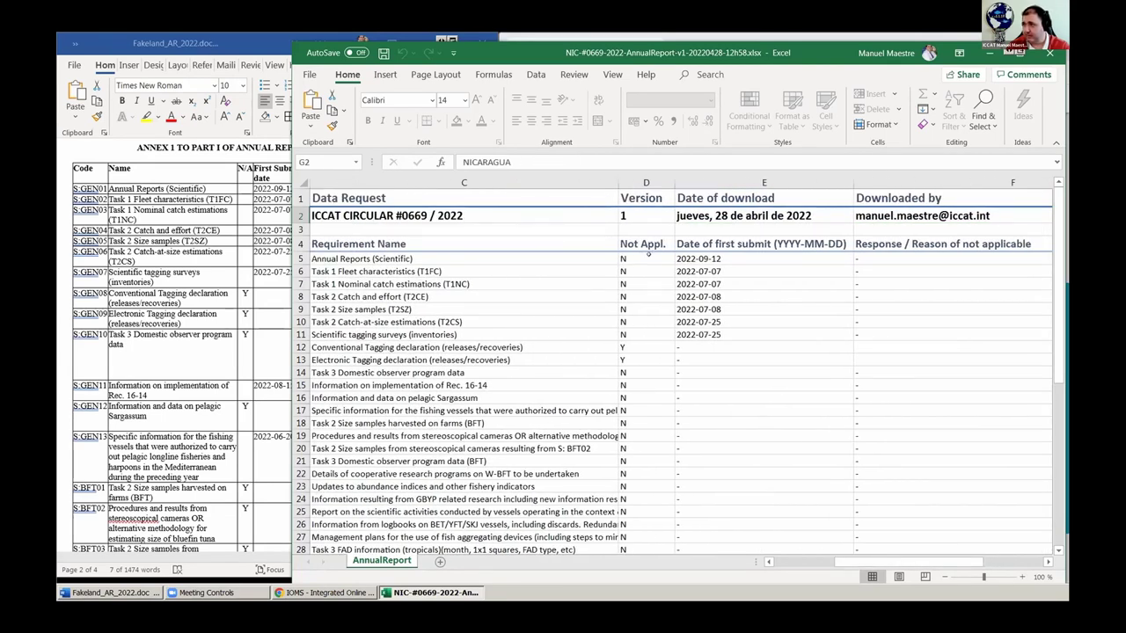
{"action": "left_click", "coordinate": [649, 257]}
{"action": "key", "text": "Right"}
{"action": "key", "text": "Right"}
{"action": "left_click_drag", "start_coordinate": [920, 563], "coordinate": [888, 561]}
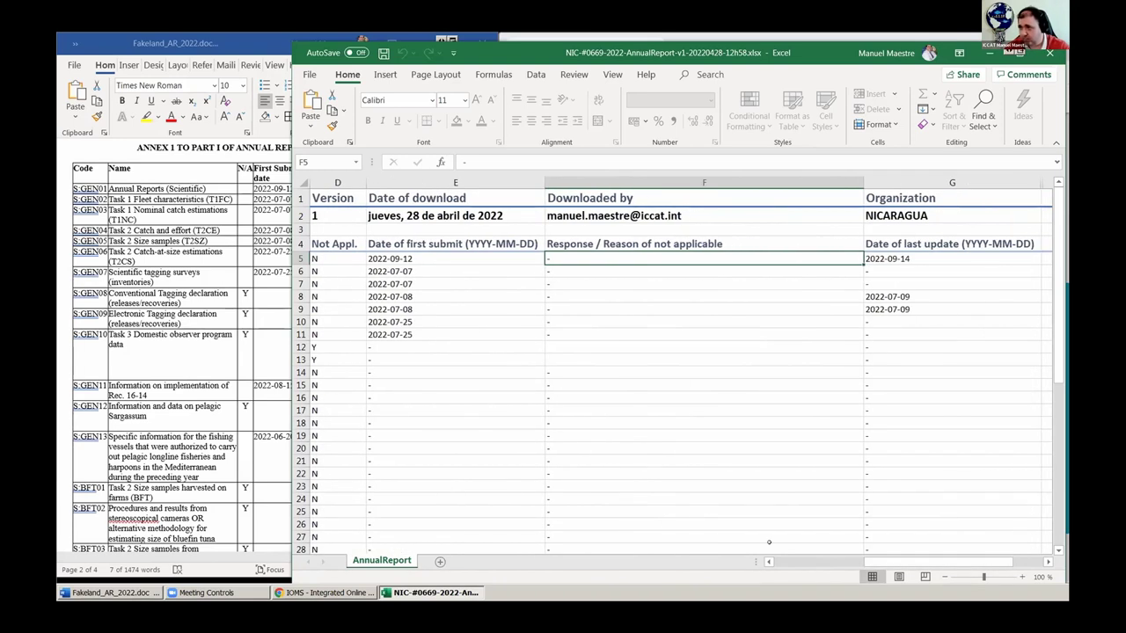
{"action": "left_click", "coordinate": [769, 562]}
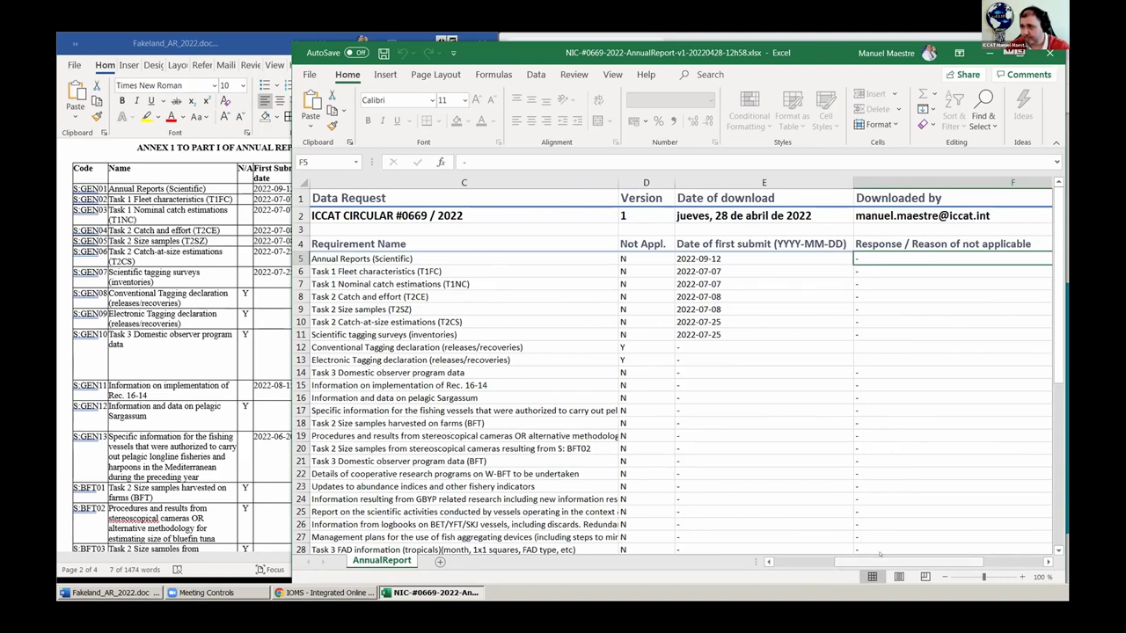
{"action": "left_click_drag", "start_coordinate": [863, 561], "coordinate": [818, 561]}
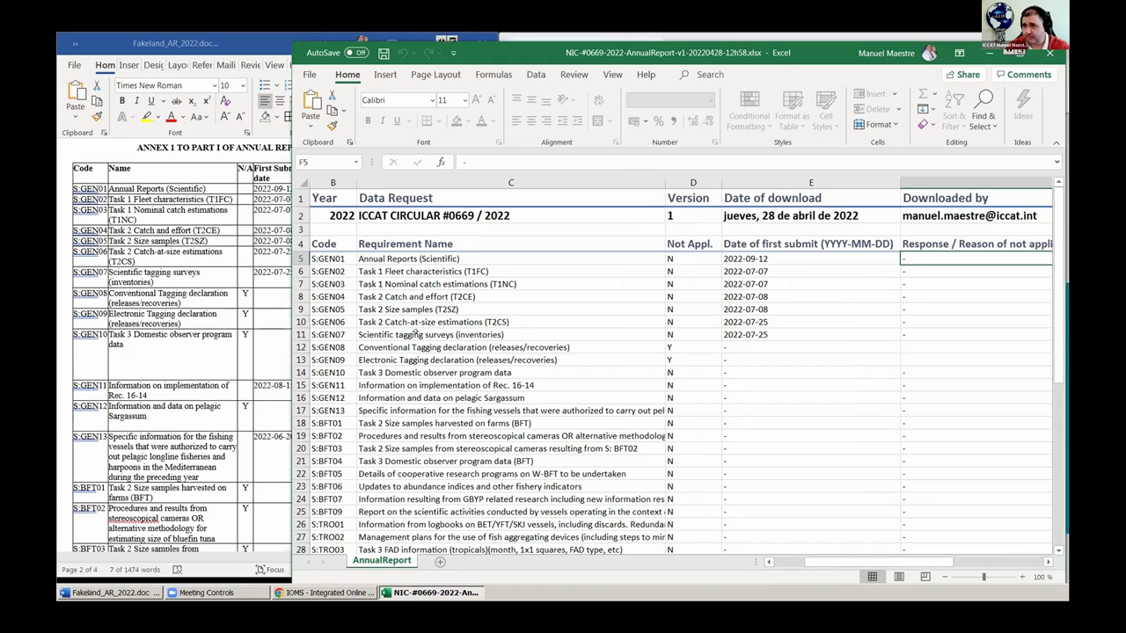
- Fit the sheet at 55% zoom beside the Word report and set Not Appl. for S:GEN10 Task 3 Domestic observer program data to Y
{"action": "scroll", "coordinate": [416, 332], "scroll_direction": "down", "scroll_amount": 3, "text": "ctrl"}
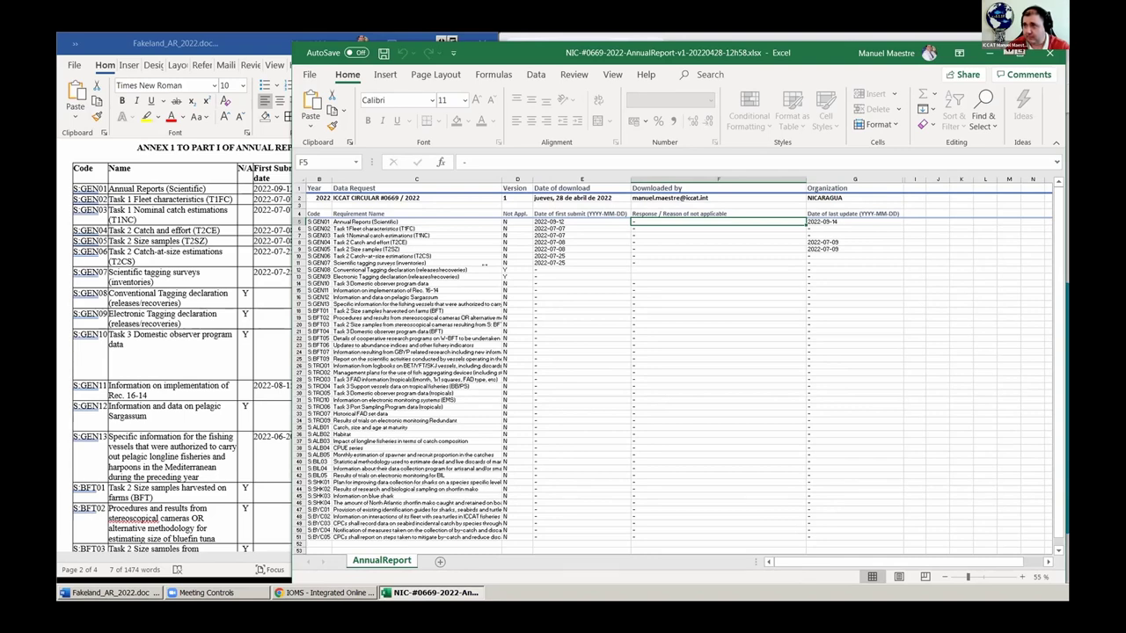
{"action": "left_click_drag", "start_coordinate": [292, 277], "coordinate": [494, 277]}
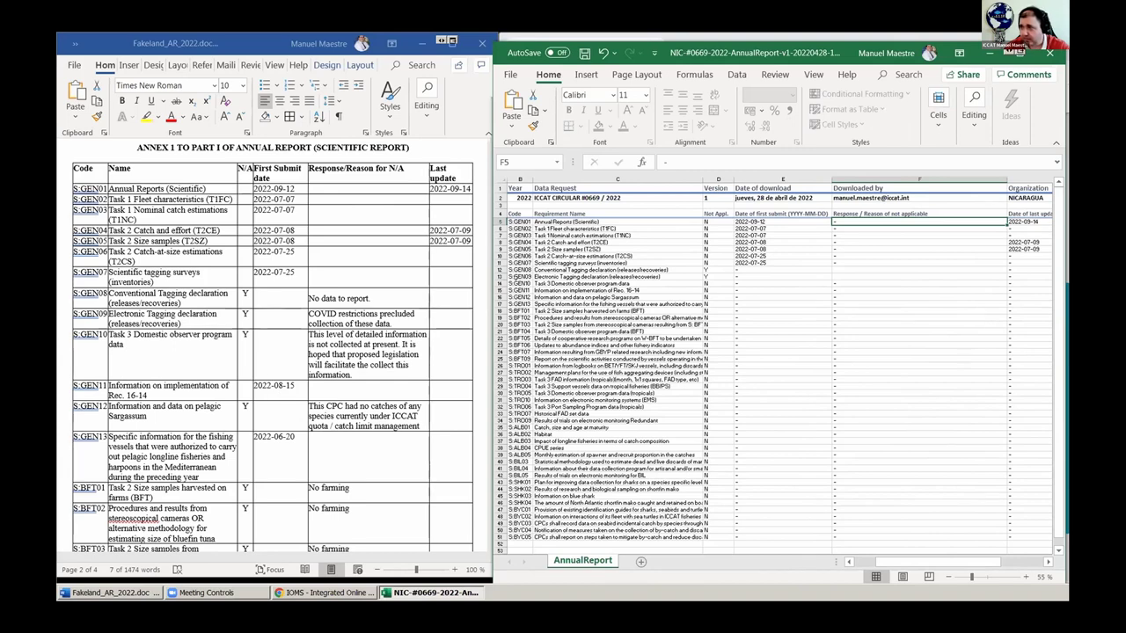
{"action": "left_click", "coordinate": [499, 283]}
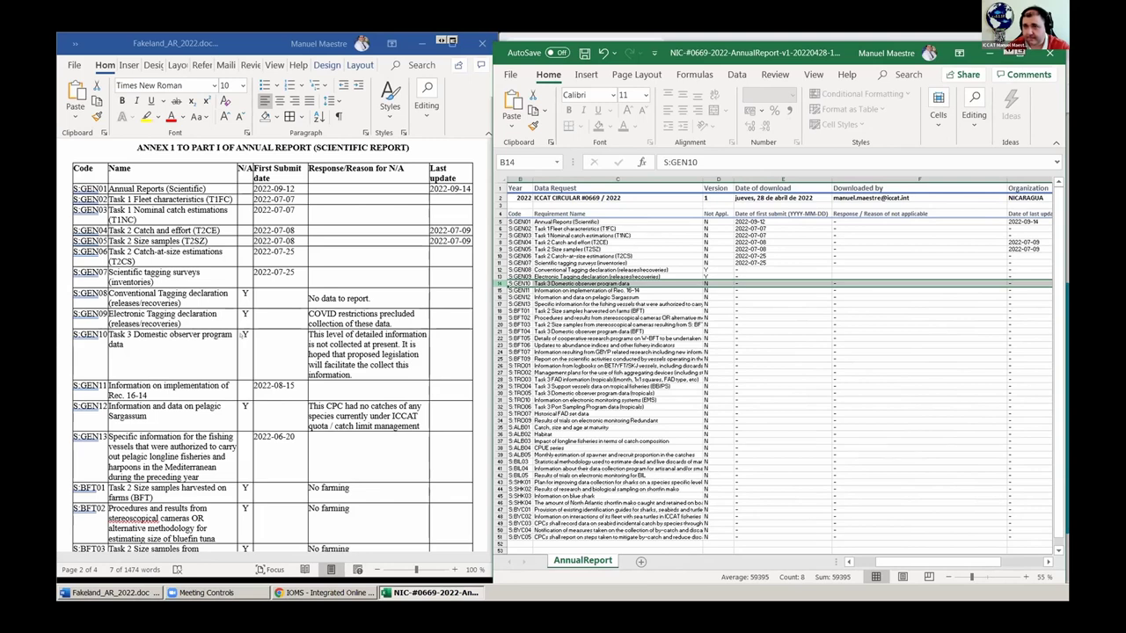
{"action": "left_click_drag", "start_coordinate": [309, 314], "coordinate": [391, 325]}
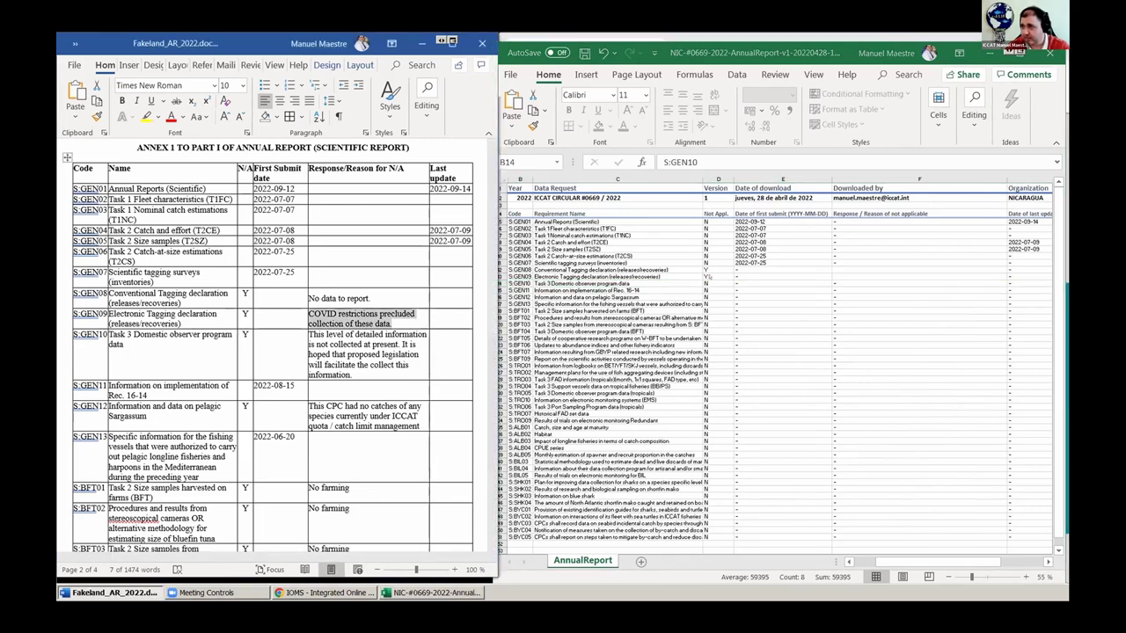
{"action": "left_click", "coordinate": [709, 278]}
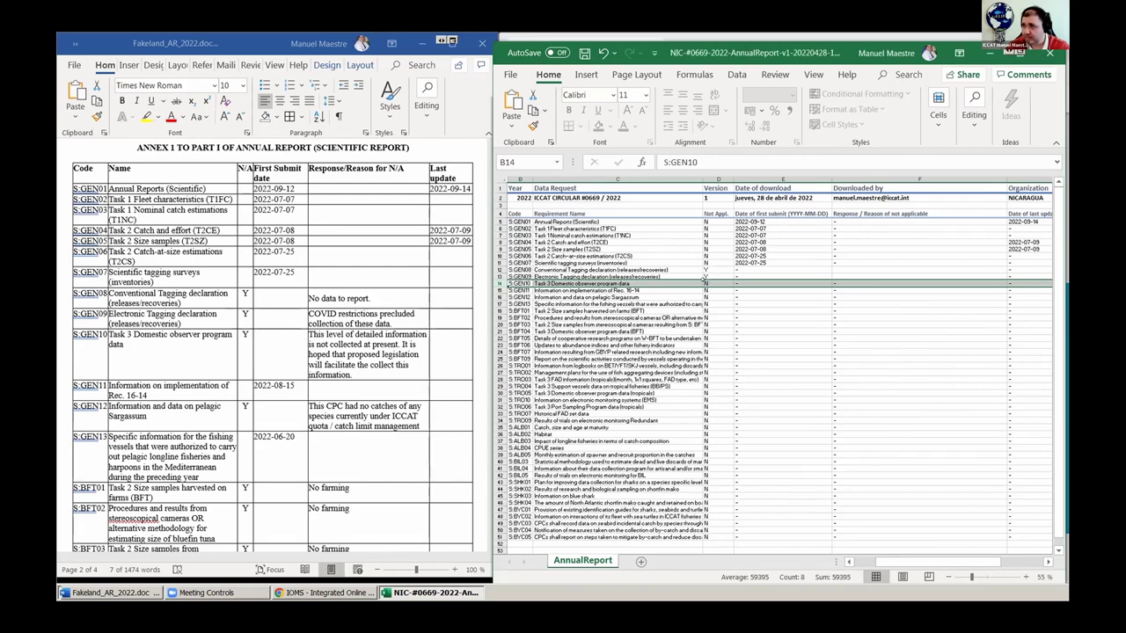
{"action": "left_click", "coordinate": [708, 284]}
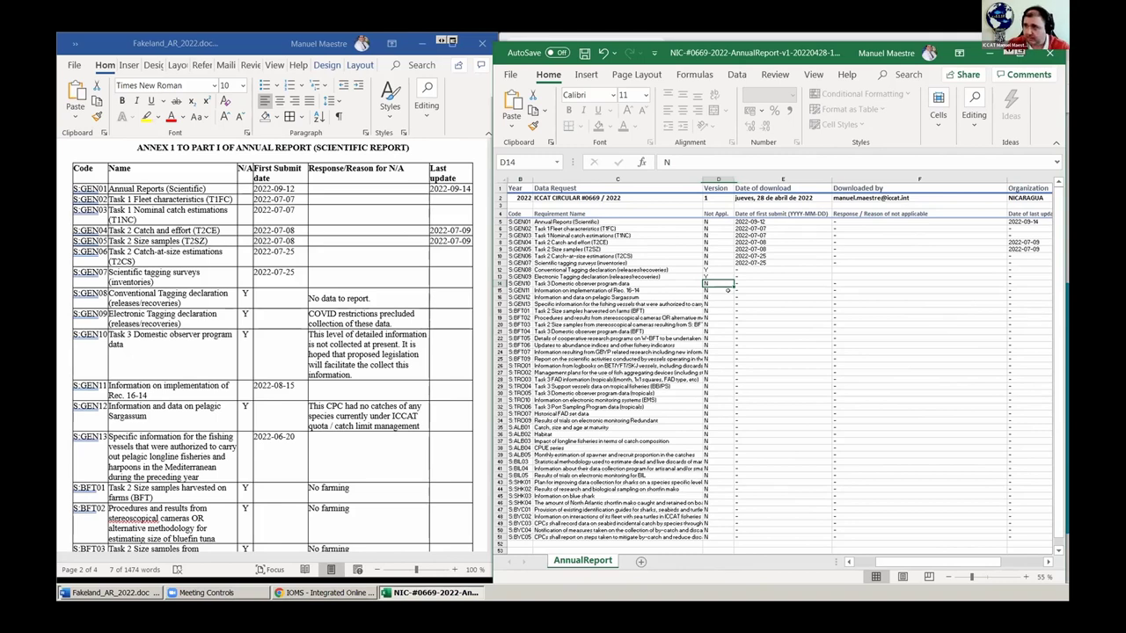
{"action": "type", "text": "Y"}
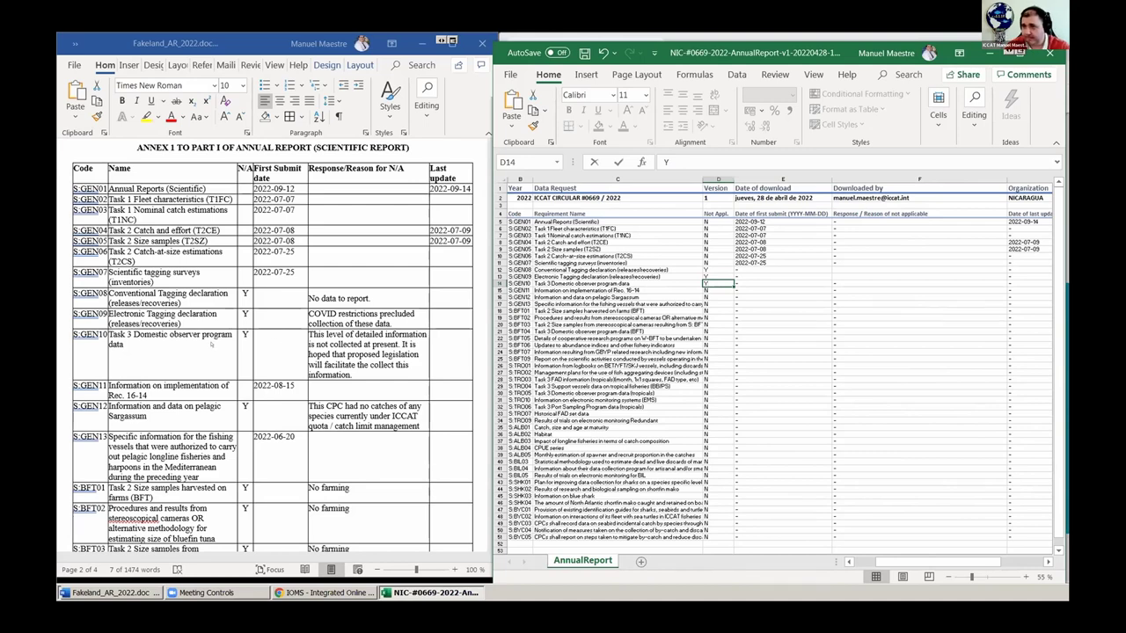
- Copy the full S:GEN10 reason, starting "This level of detailed information is not collected at present", from Word into its response cell in the sheet
{"action": "left_click", "coordinate": [356, 376]}
{"action": "left_click_drag", "start_coordinate": [354, 376], "coordinate": [308, 335]}
{"action": "key", "text": "ctrl+c"}
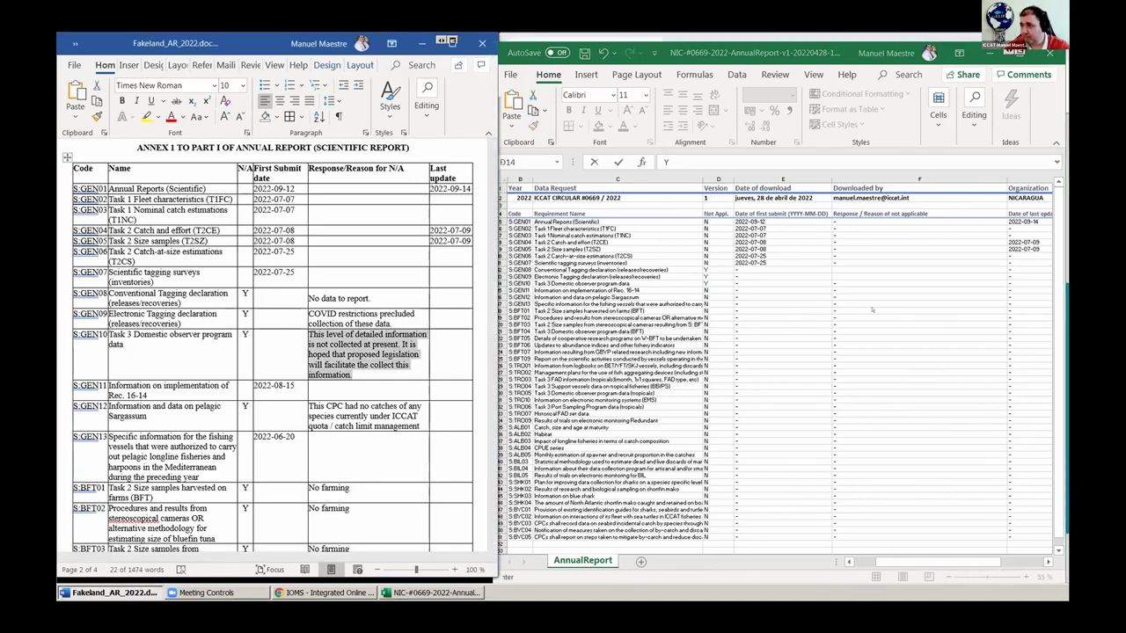
{"action": "left_click", "coordinate": [867, 282]}
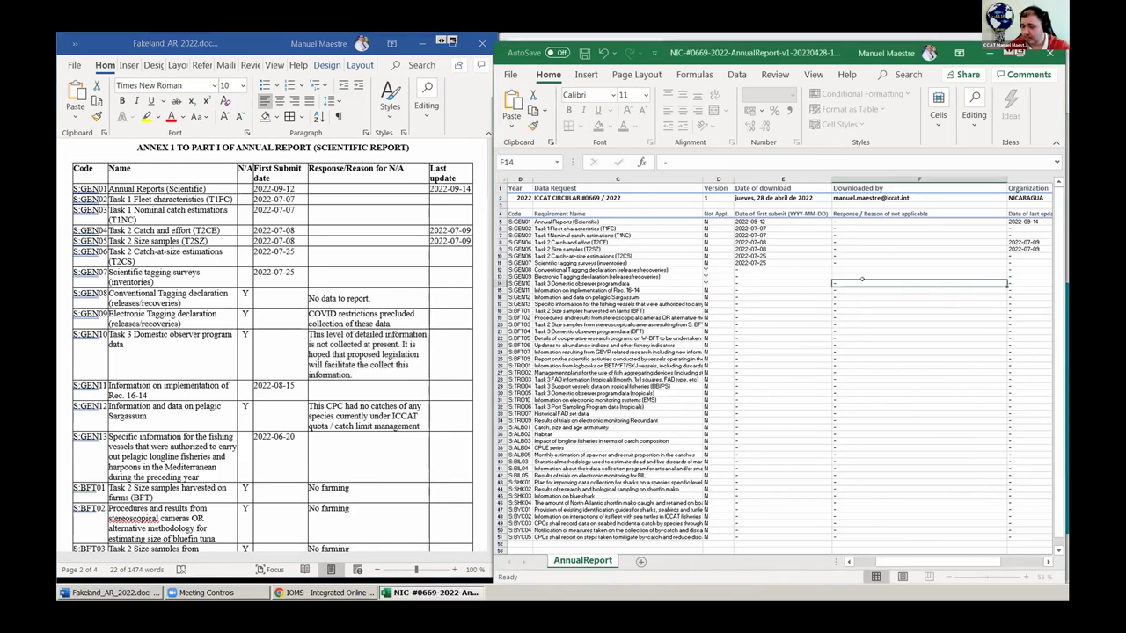
{"action": "key", "text": "ctrl+v"}
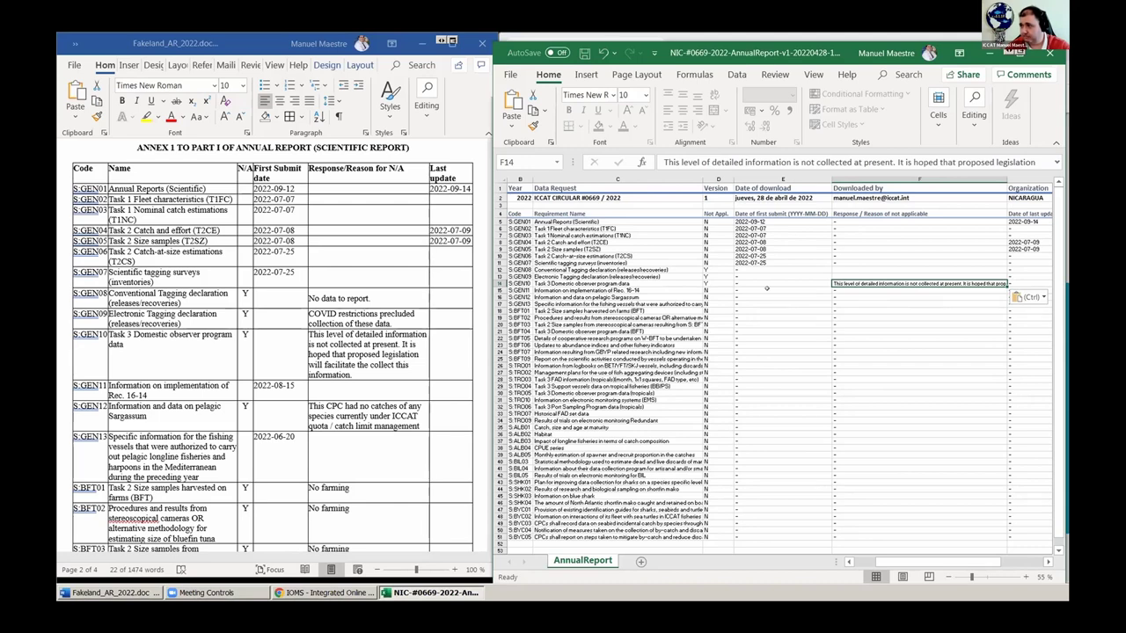
- Copy the S:GEN11 first submit date, 2022-08-15, from Word into that requirement's date cell in the sheet
{"action": "left_click", "coordinate": [273, 378]}
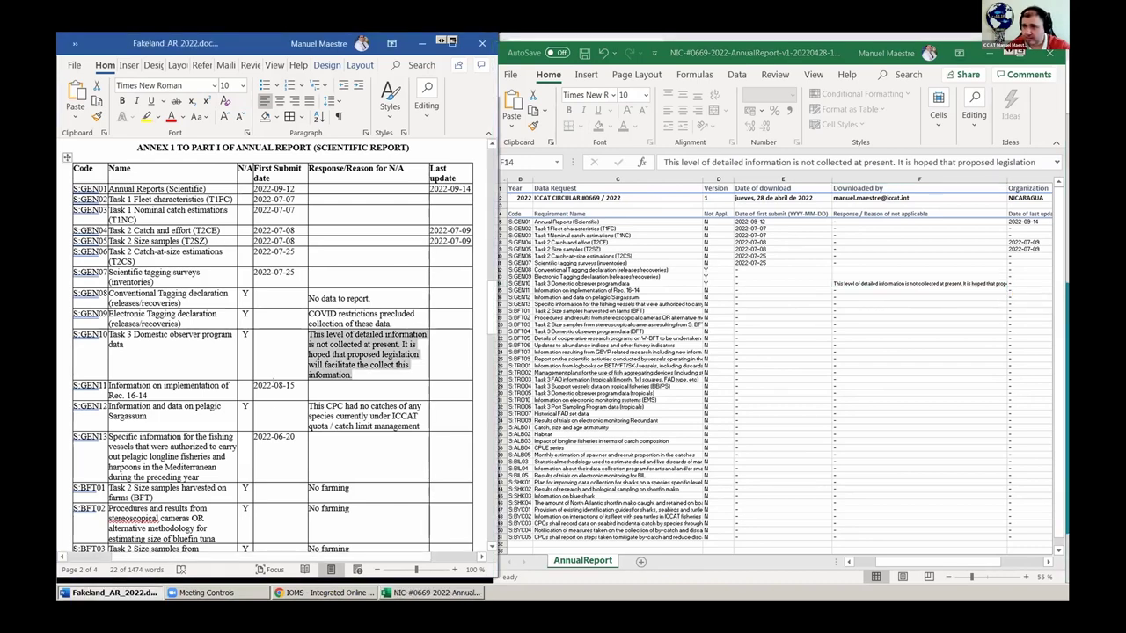
{"action": "double_click", "coordinate": [274, 386]}
{"action": "key", "text": "ctrl+c"}
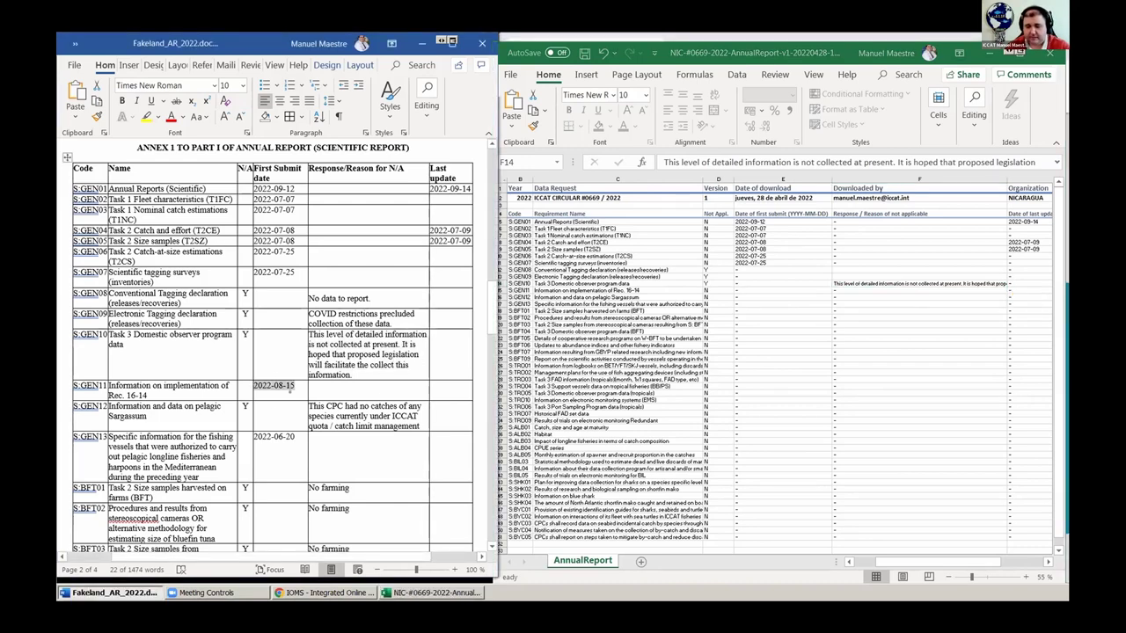
{"action": "left_click", "coordinate": [739, 287]}
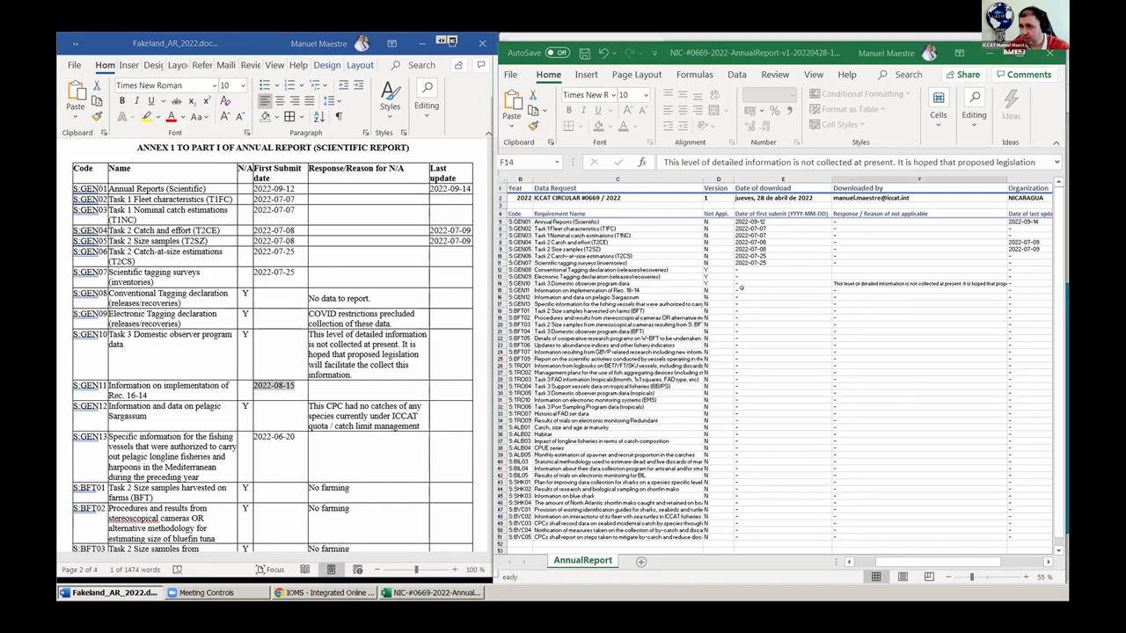
{"action": "left_click", "coordinate": [750, 289]}
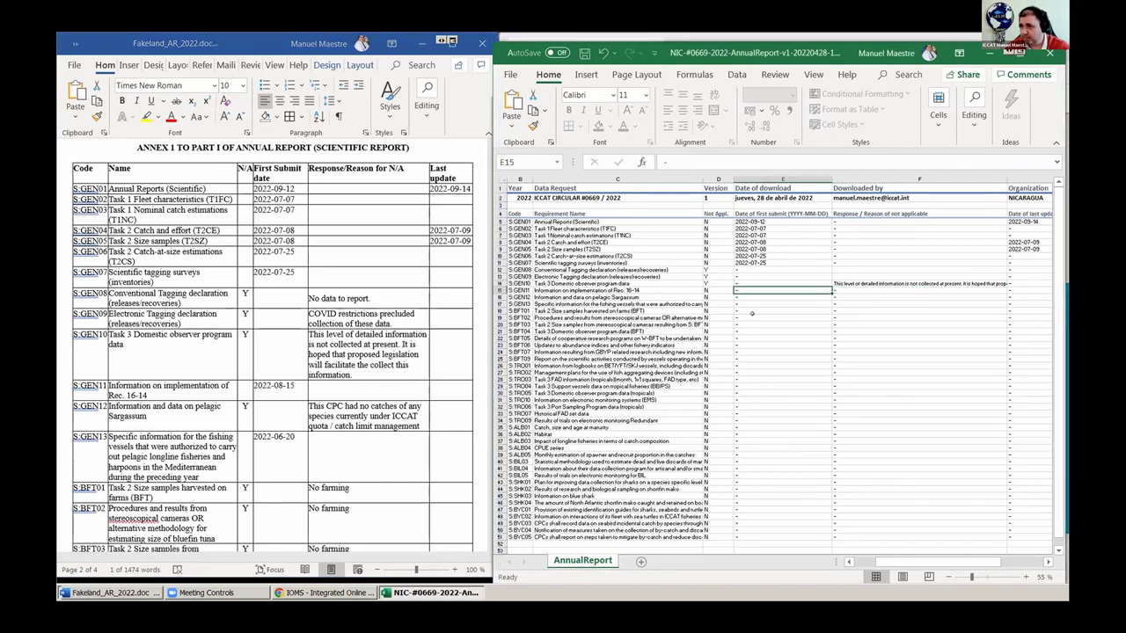
{"action": "key", "text": "ctrl+v"}
{"action": "left_click", "coordinate": [748, 304]}
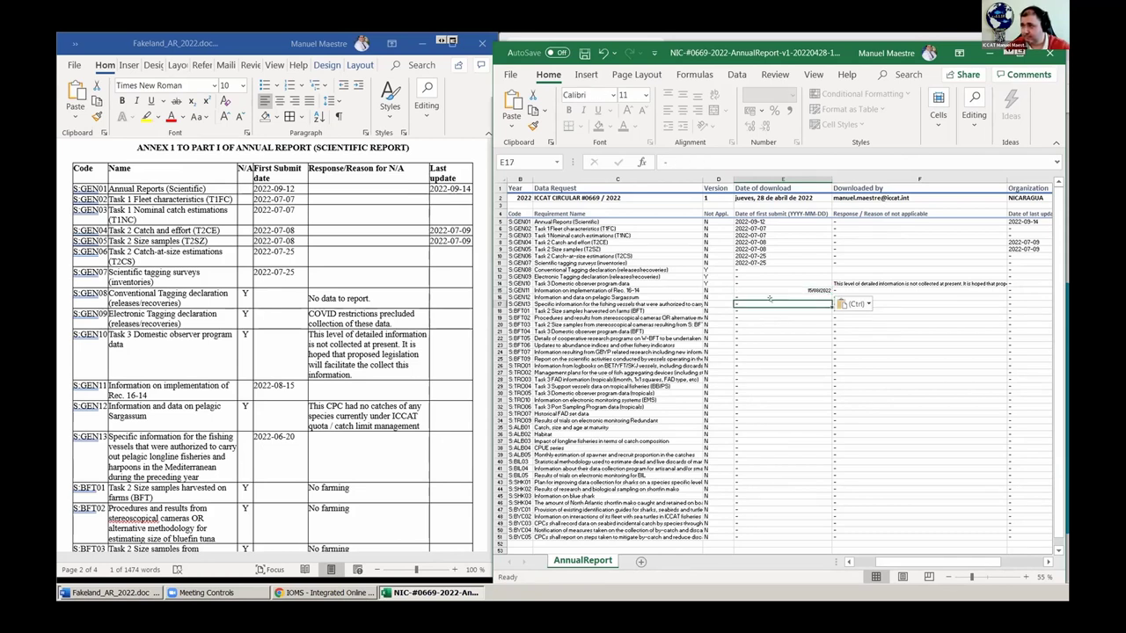
- Set Not Appl. to Y for S:GEN12 and copy its reason, starting "This CPC had no catches", from Word into the response cell
{"action": "left_click", "coordinate": [242, 407]}
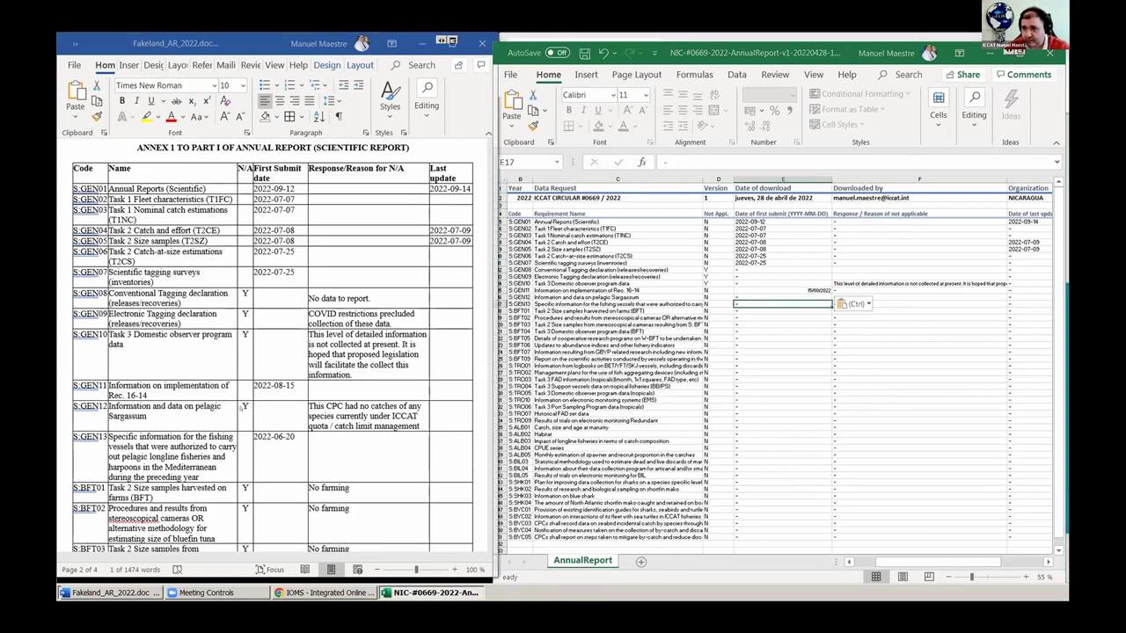
{"action": "left_click_drag", "start_coordinate": [420, 430], "coordinate": [308, 407]}
{"action": "key", "text": "ctrl+c"}
{"action": "left_click", "coordinate": [308, 407]}
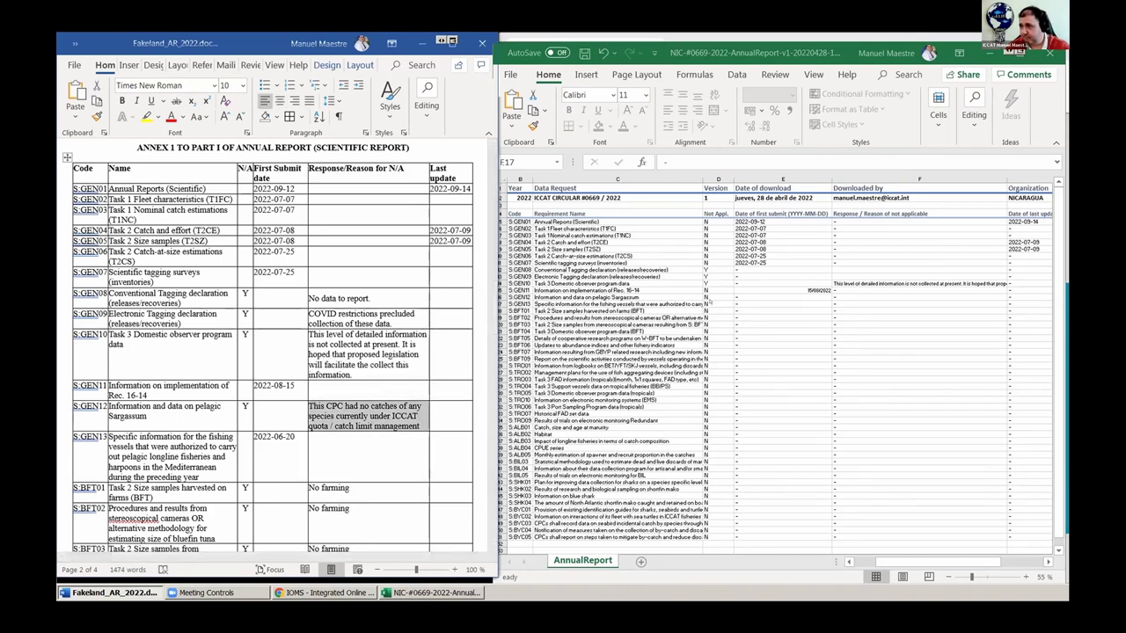
{"action": "left_click", "coordinate": [718, 298]}
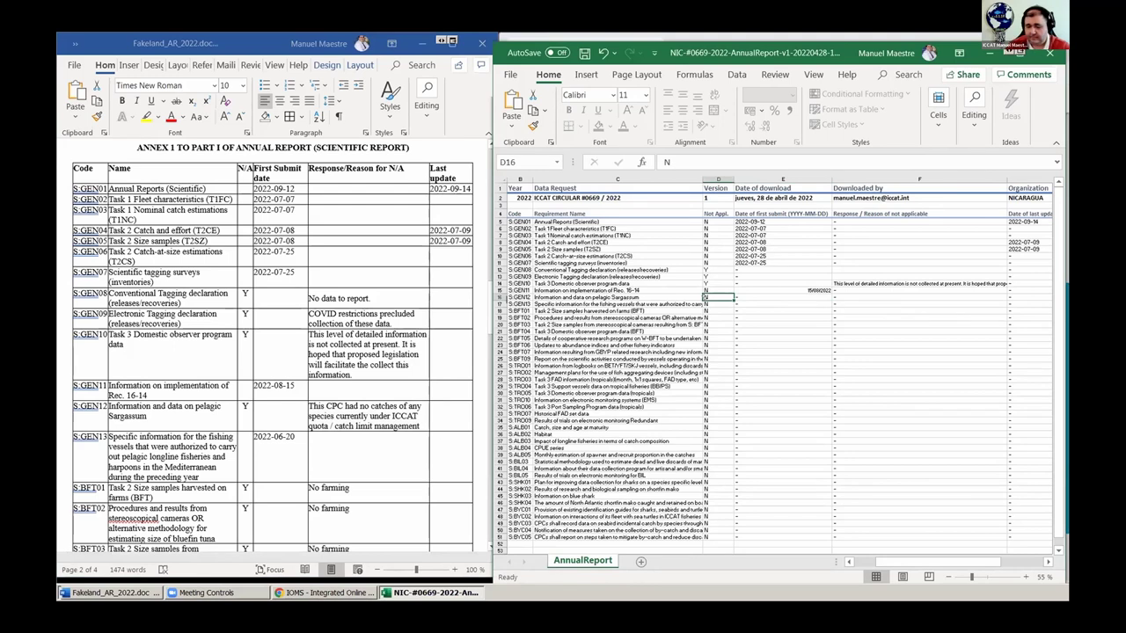
{"action": "type", "text": "Y"}
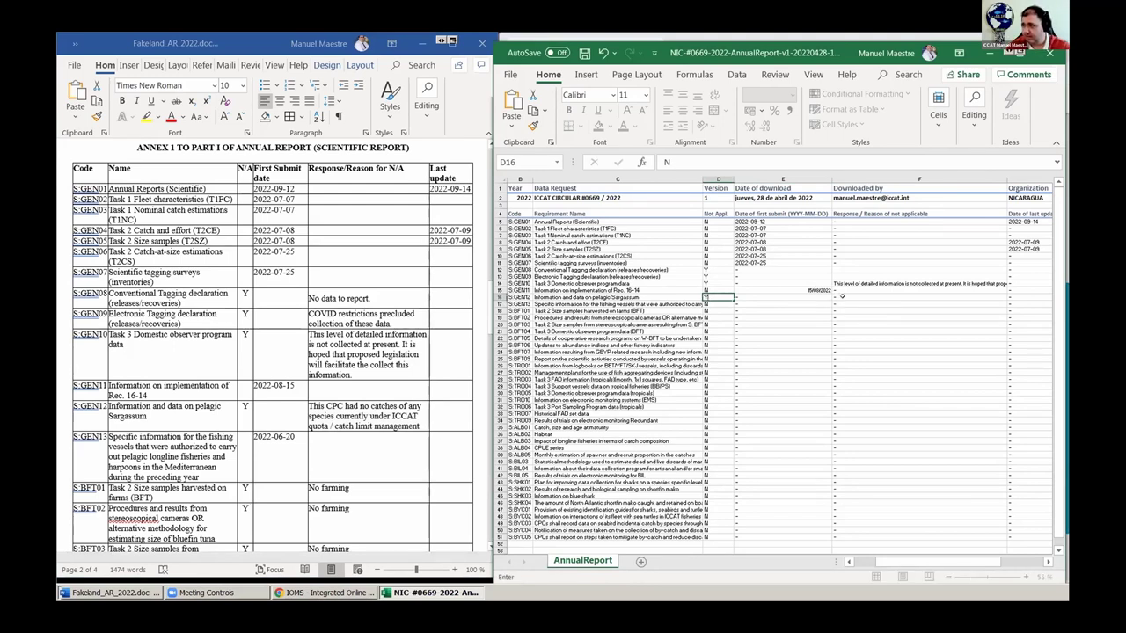
{"action": "left_click", "coordinate": [842, 297]}
{"action": "key", "text": "ctrl+v"}
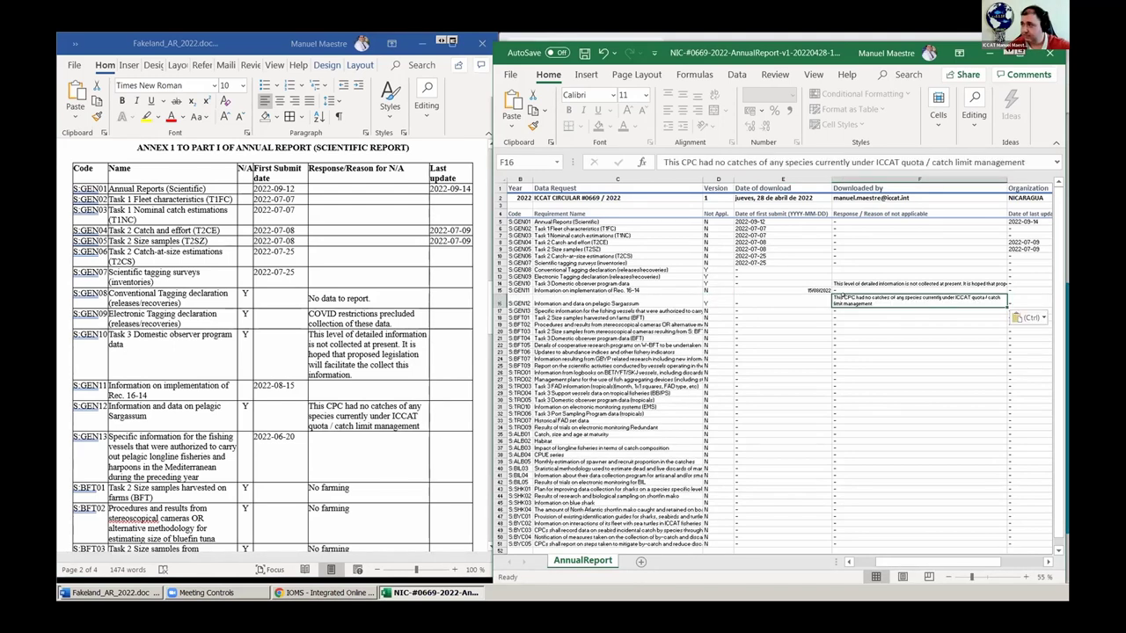
- Copy the S:GEN13 first submit date, 2022-06-20, from Word into that requirement's date cell in the sheet
{"action": "left_click", "coordinate": [255, 461]}
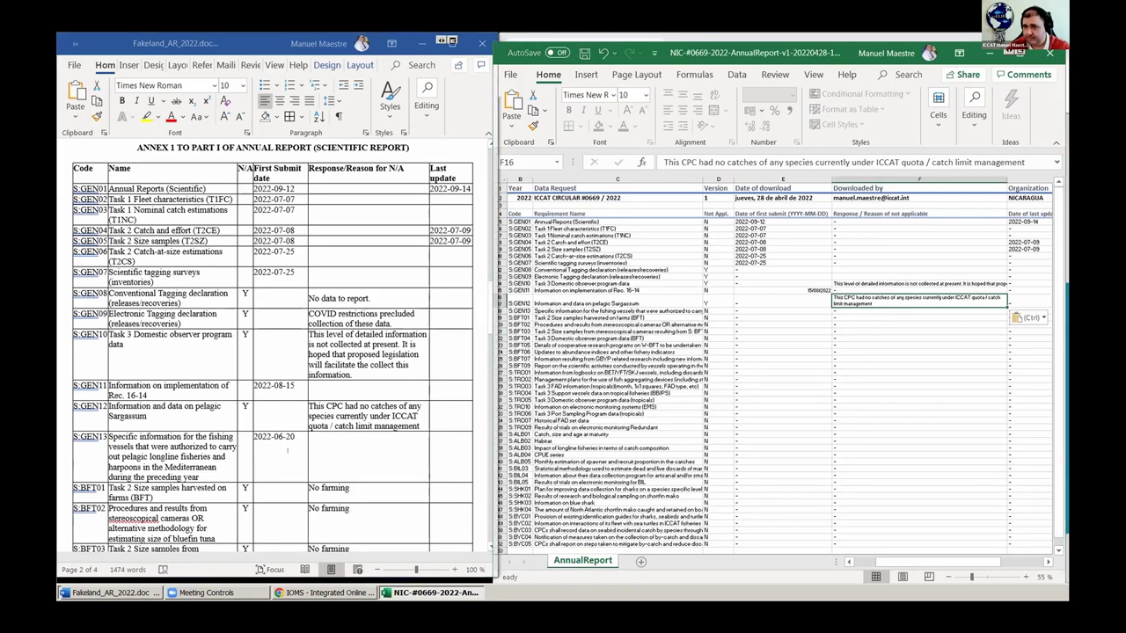
{"action": "left_click", "coordinate": [251, 437]}
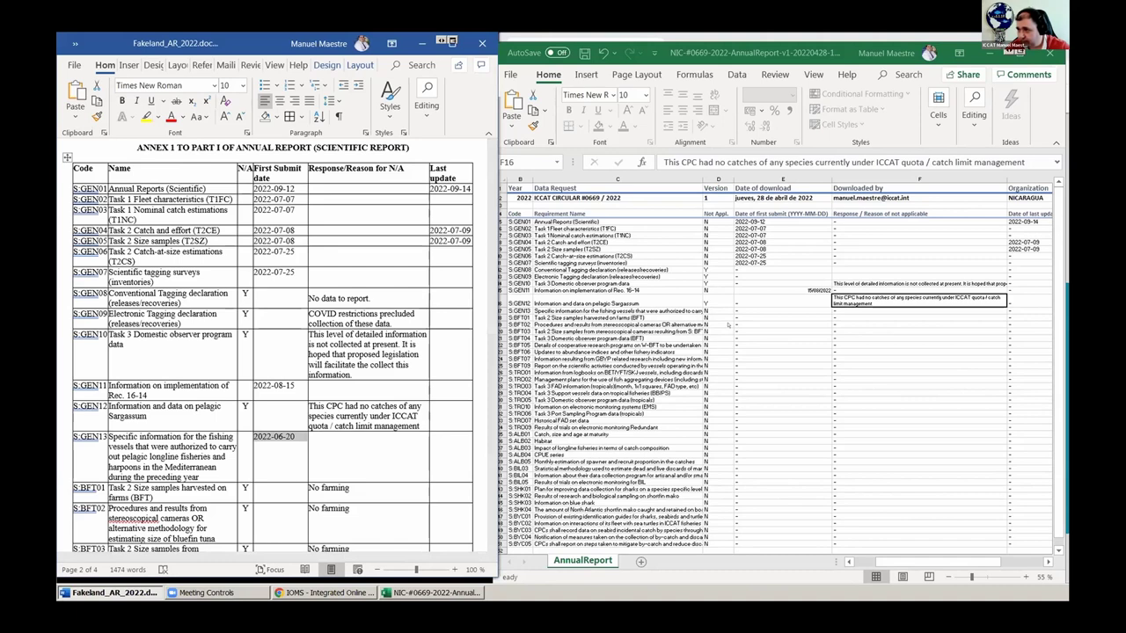
{"action": "left_click", "coordinate": [760, 307]}
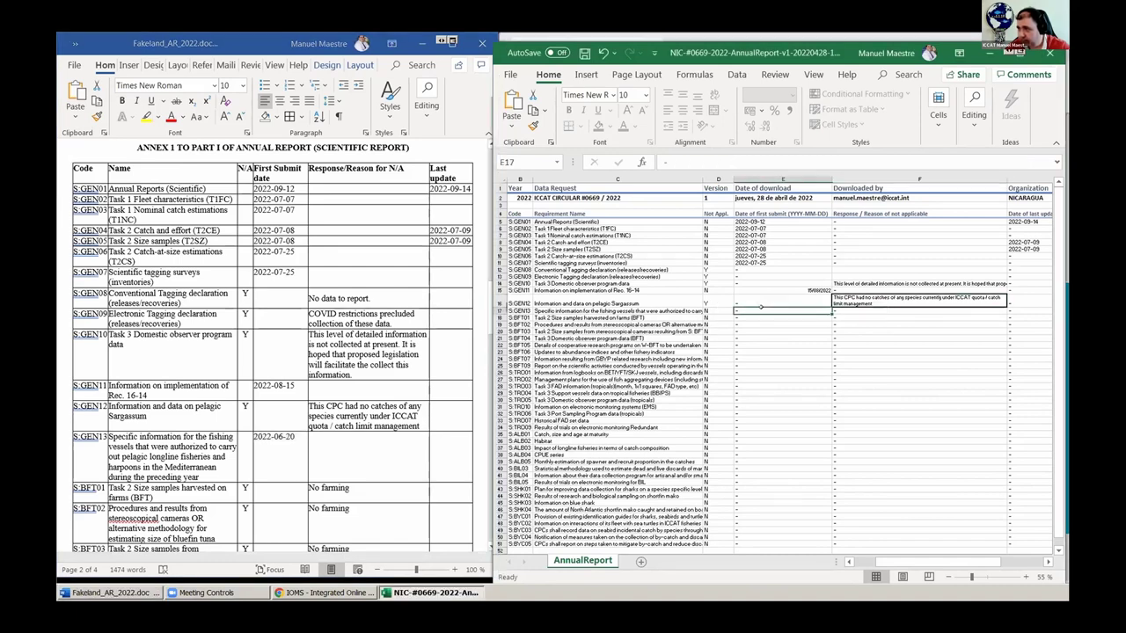
{"action": "type", "text": "20/06/2022"}
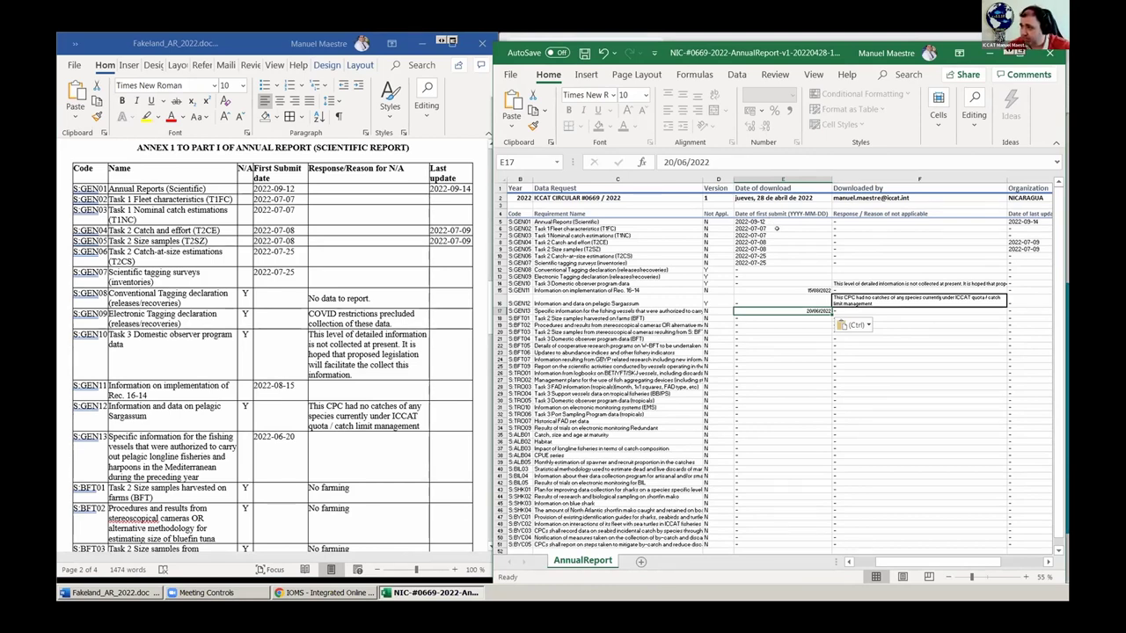
- Change the date of first submit for S:GEN02 Task 1 Fleet characteristics (T1FC) to 2022-07-17
{"action": "left_click", "coordinate": [766, 228]}
{"action": "key", "text": "F2"}
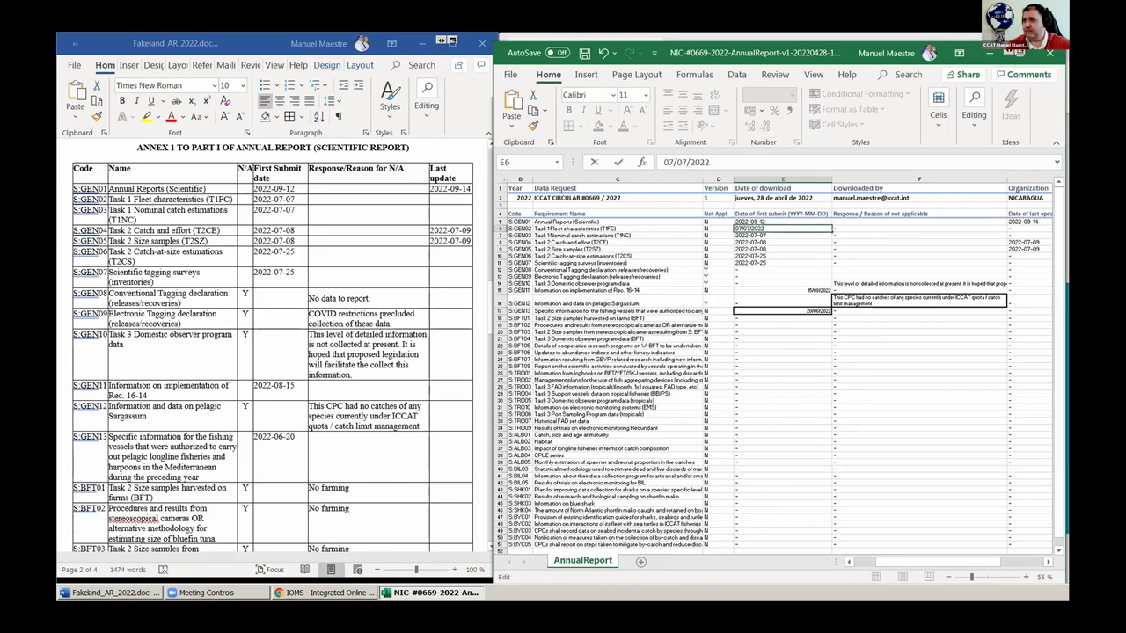
{"action": "key", "text": "BackSpace"}
{"action": "key", "text": "Return"}
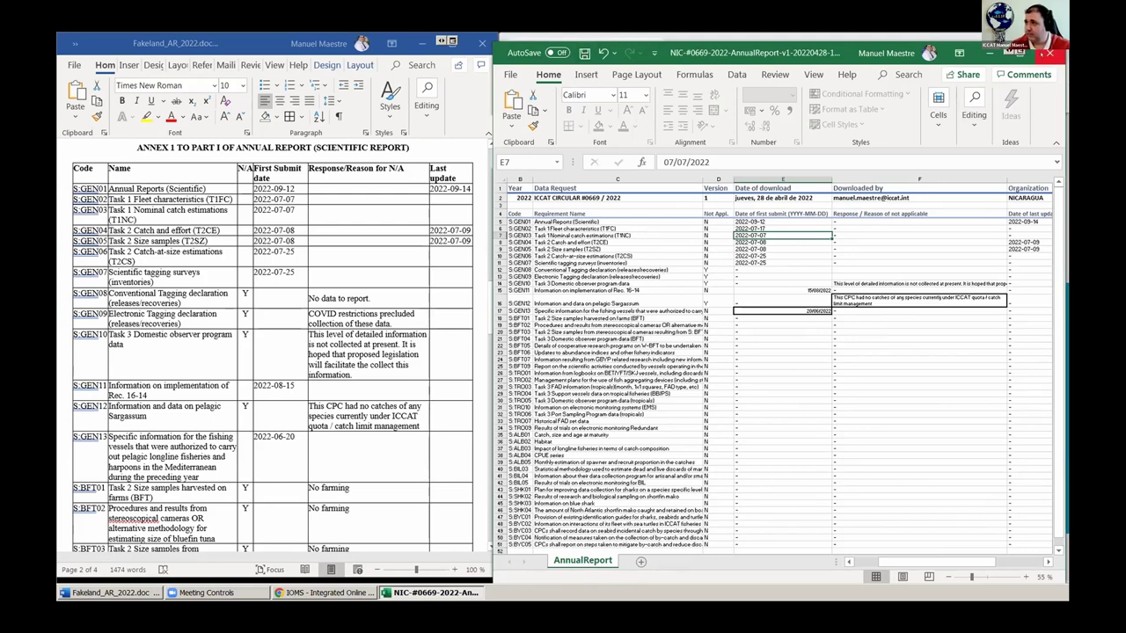
{"action": "key", "text": "alt+Tab"}
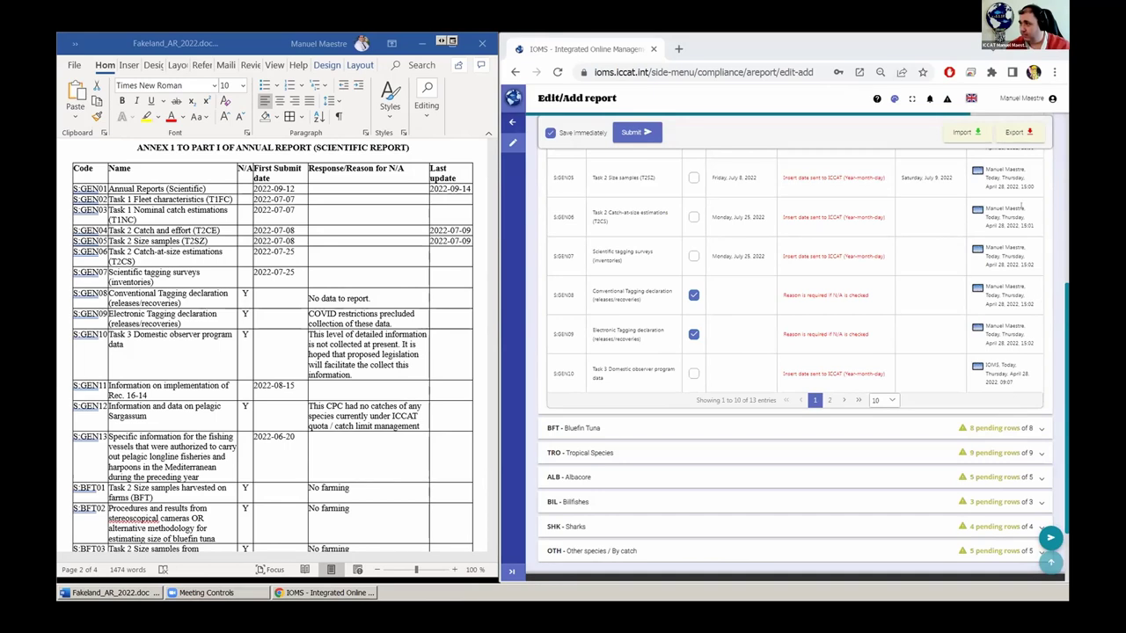
{"action": "left_click", "coordinate": [950, 131]}
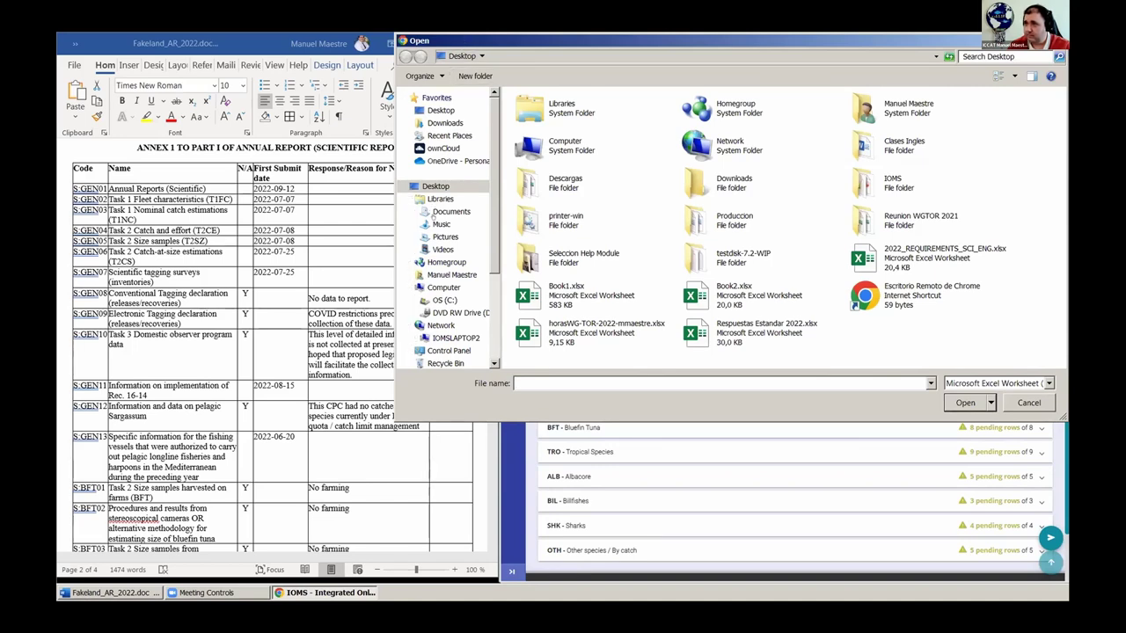
{"action": "left_click", "coordinate": [431, 218]}
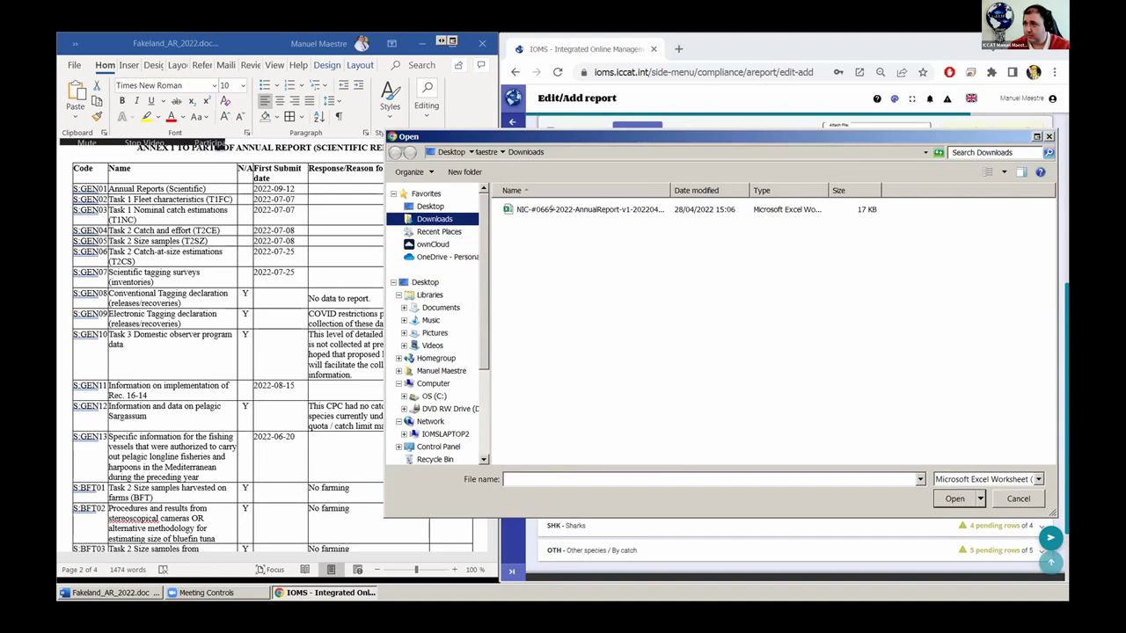
{"action": "left_click", "coordinate": [509, 210]}
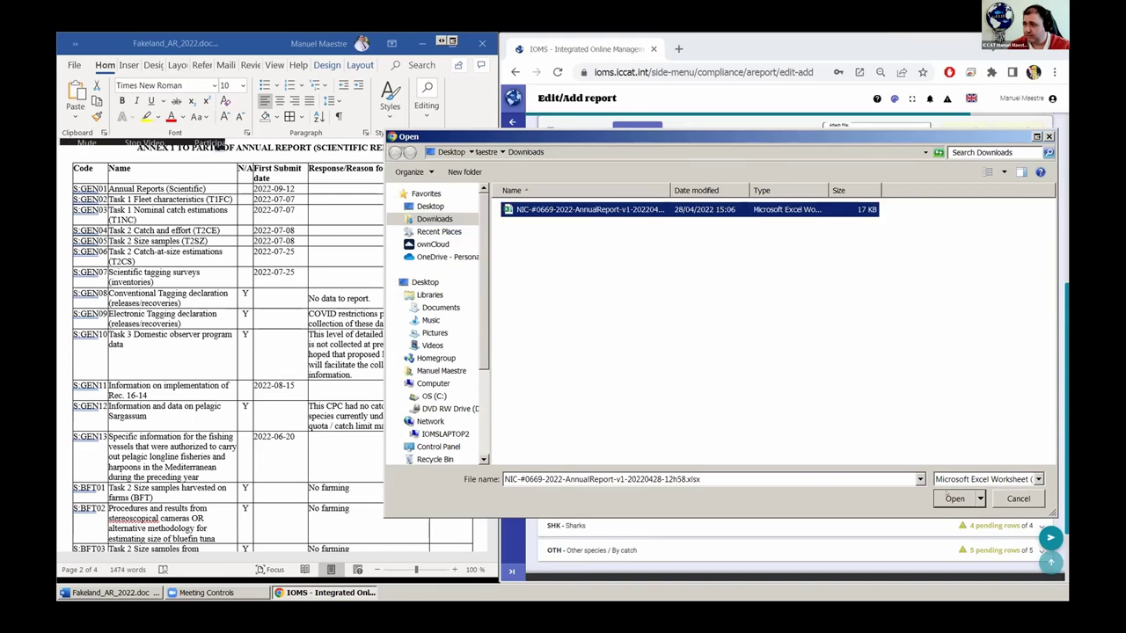
{"action": "left_click", "coordinate": [954, 499]}
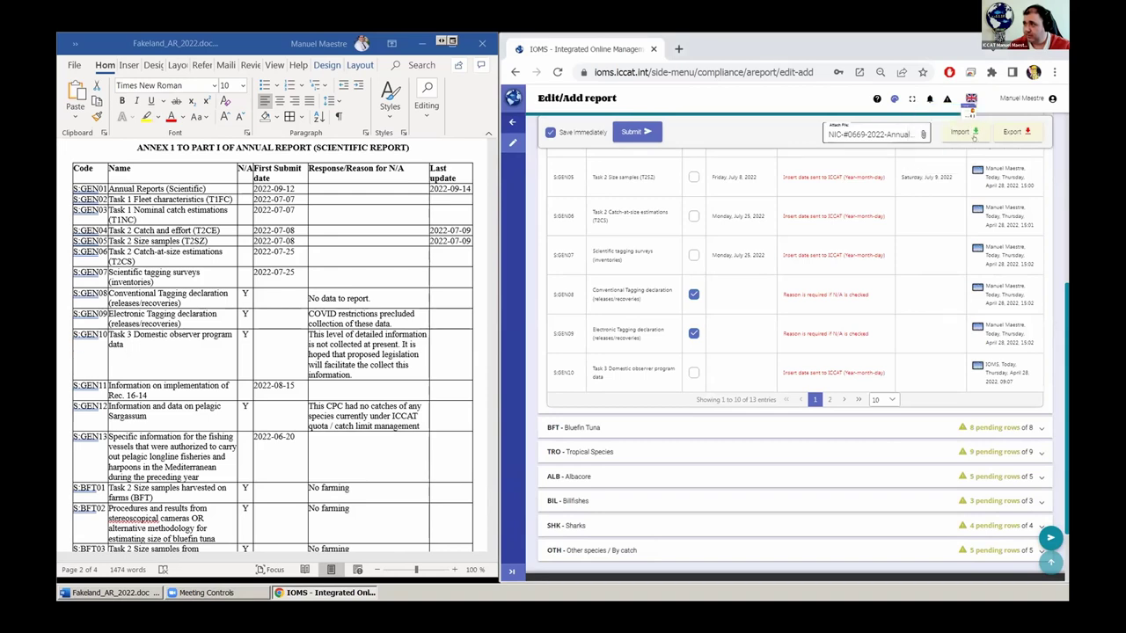
{"action": "left_click", "coordinate": [961, 132]}
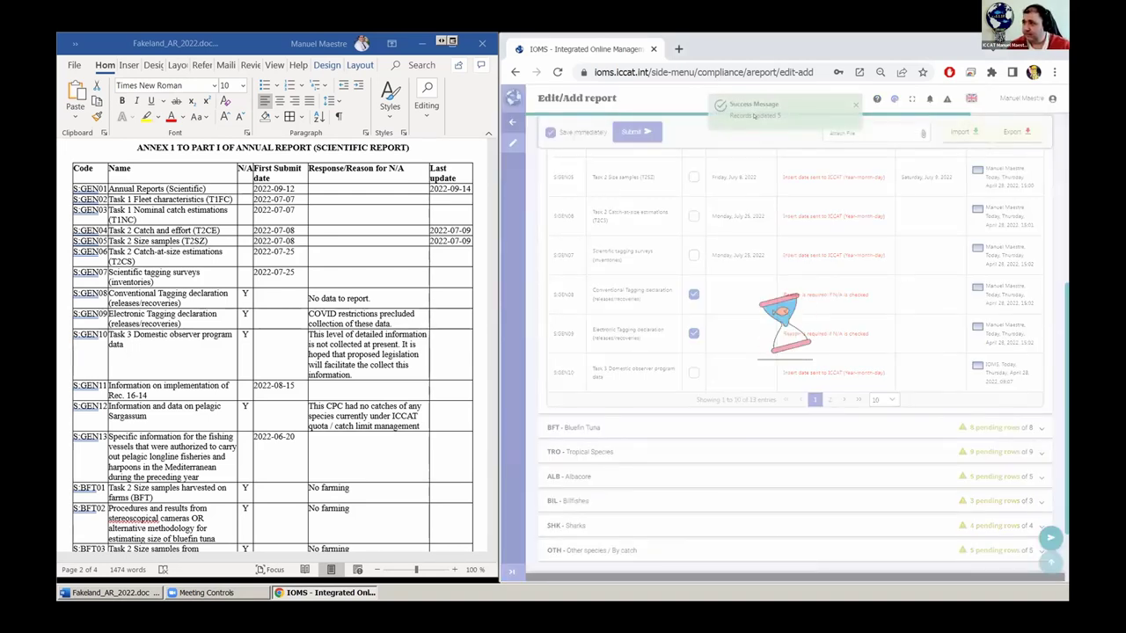
- Check the imported dates, N/A marks and reasons on both pages of the GEN - General requirements
{"action": "scroll", "coordinate": [792, 352], "scroll_direction": "up", "scroll_amount": 3}
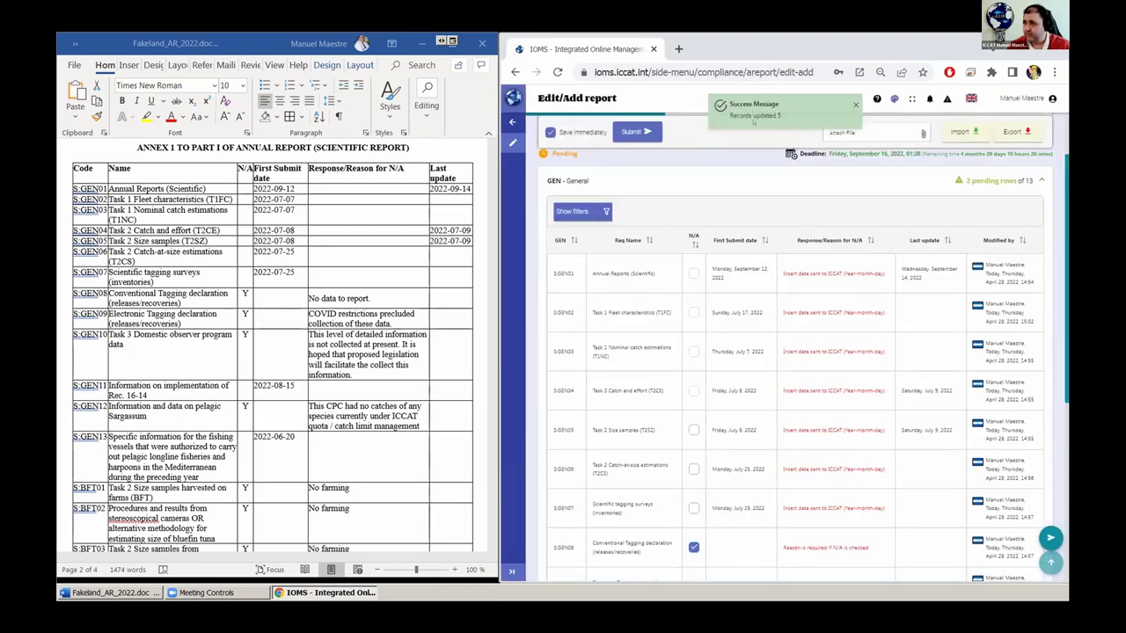
{"action": "scroll", "coordinate": [792, 497], "scroll_direction": "down", "scroll_amount": 2}
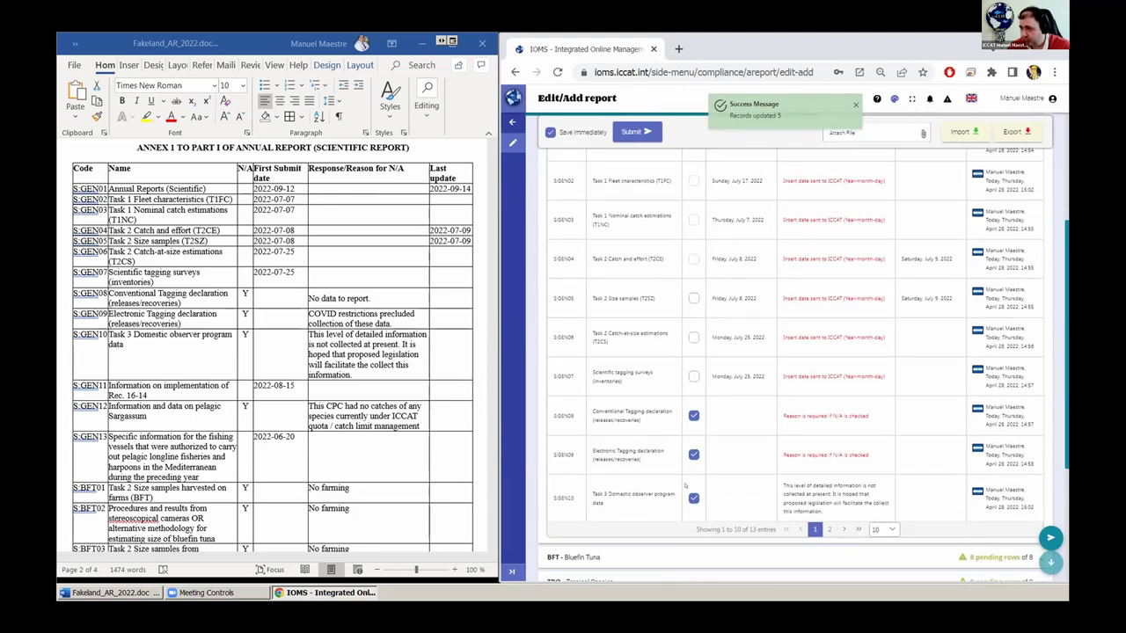
{"action": "left_click", "coordinate": [826, 528]}
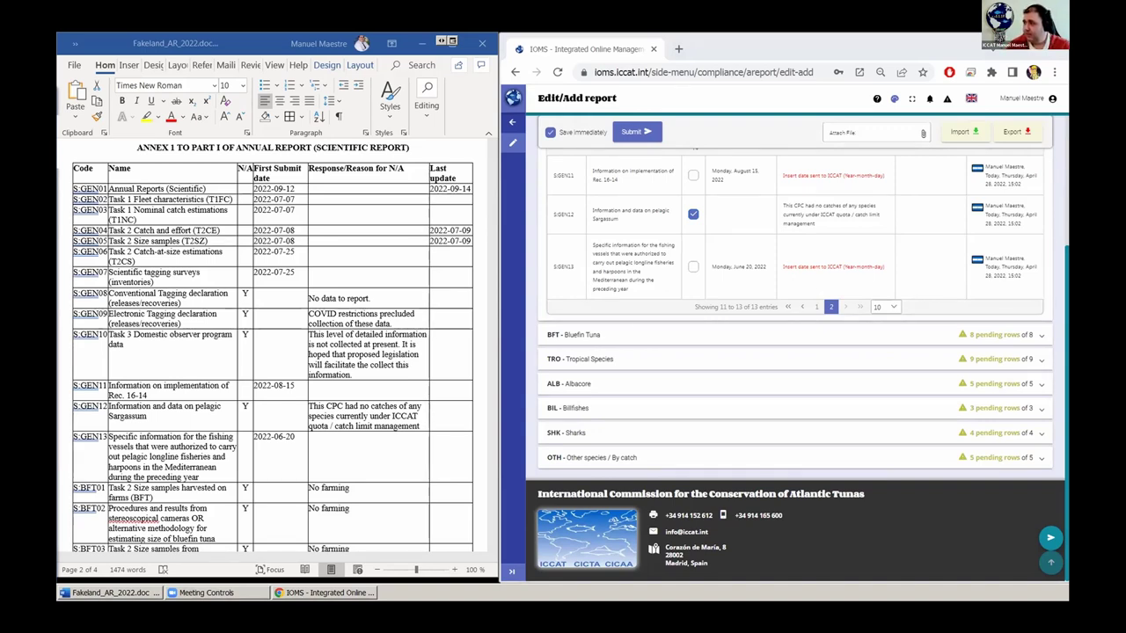
{"action": "scroll", "coordinate": [792, 352], "scroll_direction": "up", "scroll_amount": 4}
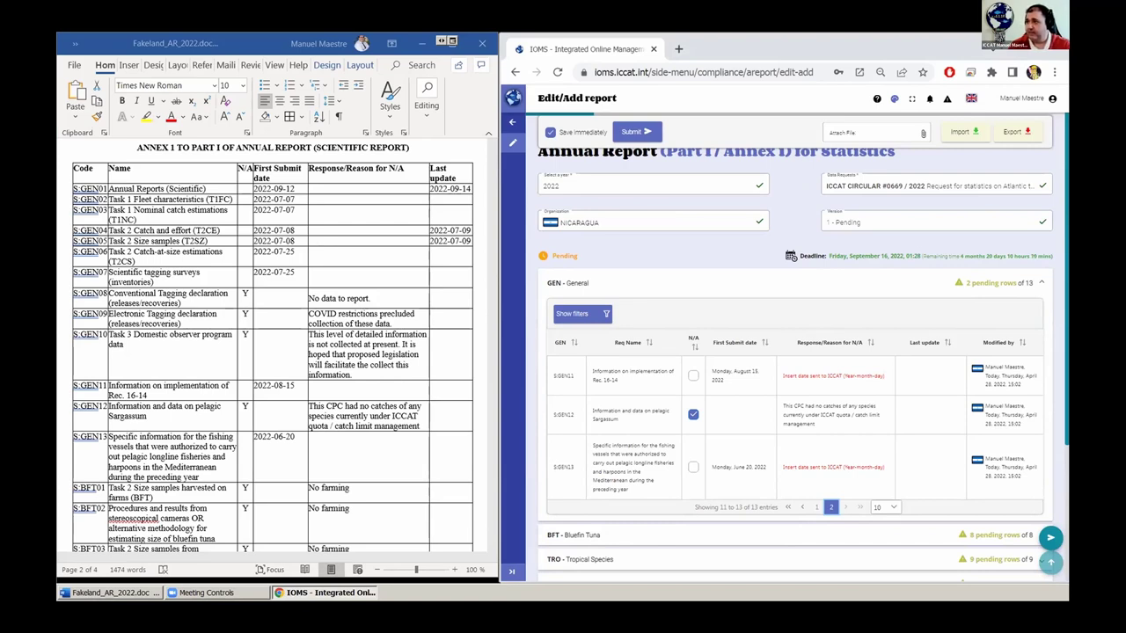
- Submit version 1 of the 2022 Annual Report (Part I / Annex 1) for Statistics and confirm the submission
{"action": "scroll", "coordinate": [869, 187], "scroll_direction": "up", "scroll_amount": 1}
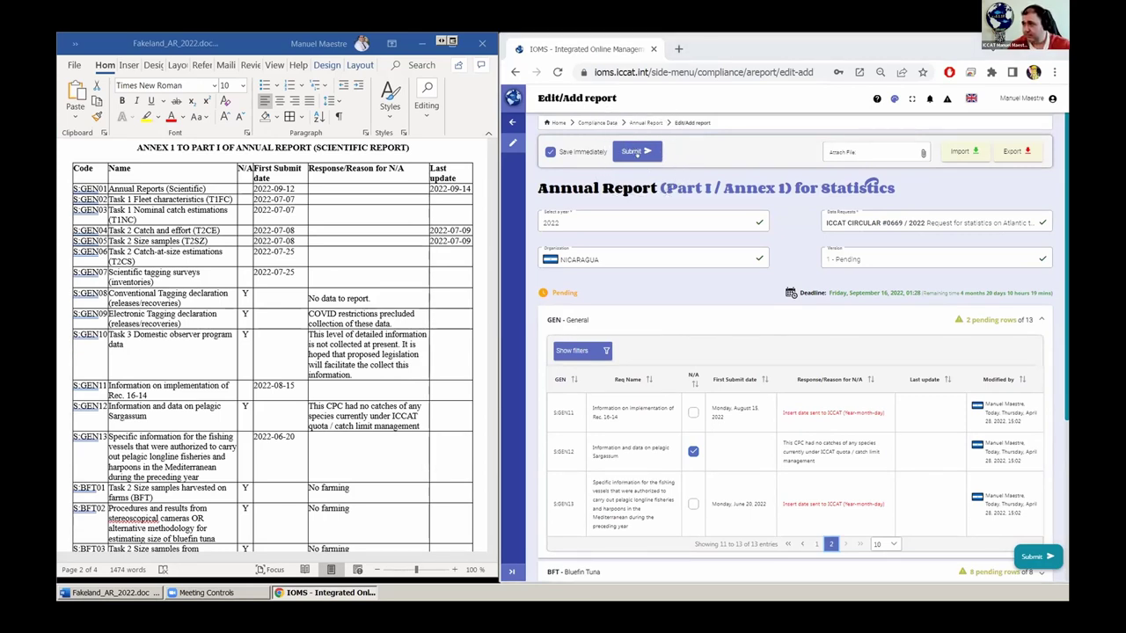
{"action": "left_click", "coordinate": [634, 152]}
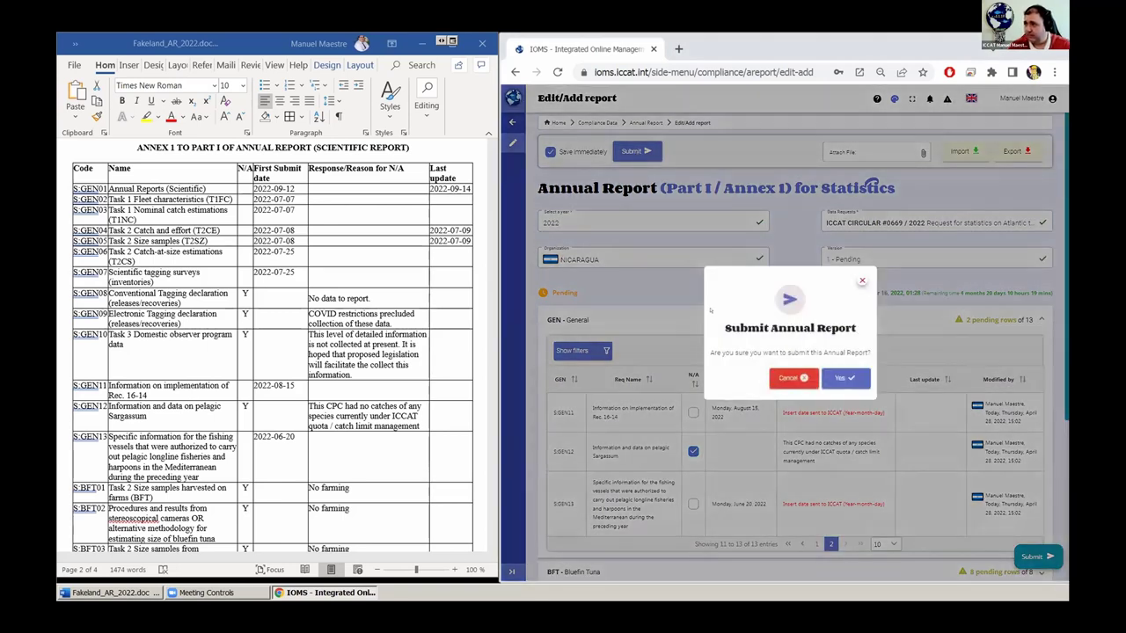
{"action": "left_click", "coordinate": [839, 374]}
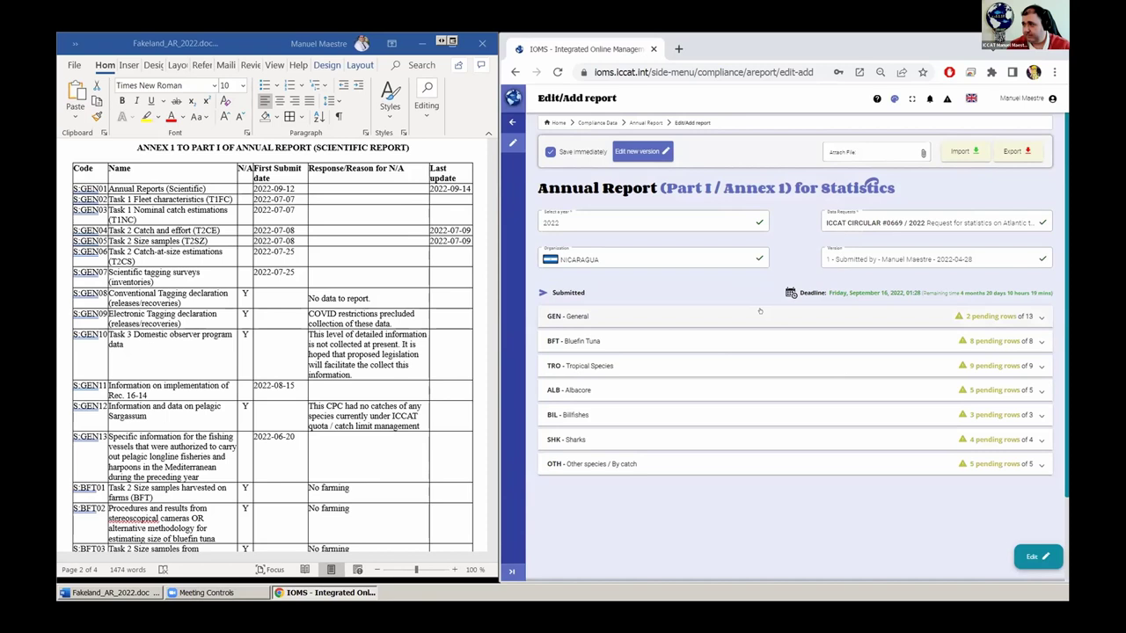
- Expand the GEN - General section of the submitted report and examine whether its requirement rows can still be edited
{"action": "left_click", "coordinate": [761, 314]}
{"action": "scroll", "coordinate": [821, 282], "scroll_direction": "down", "scroll_amount": 1}
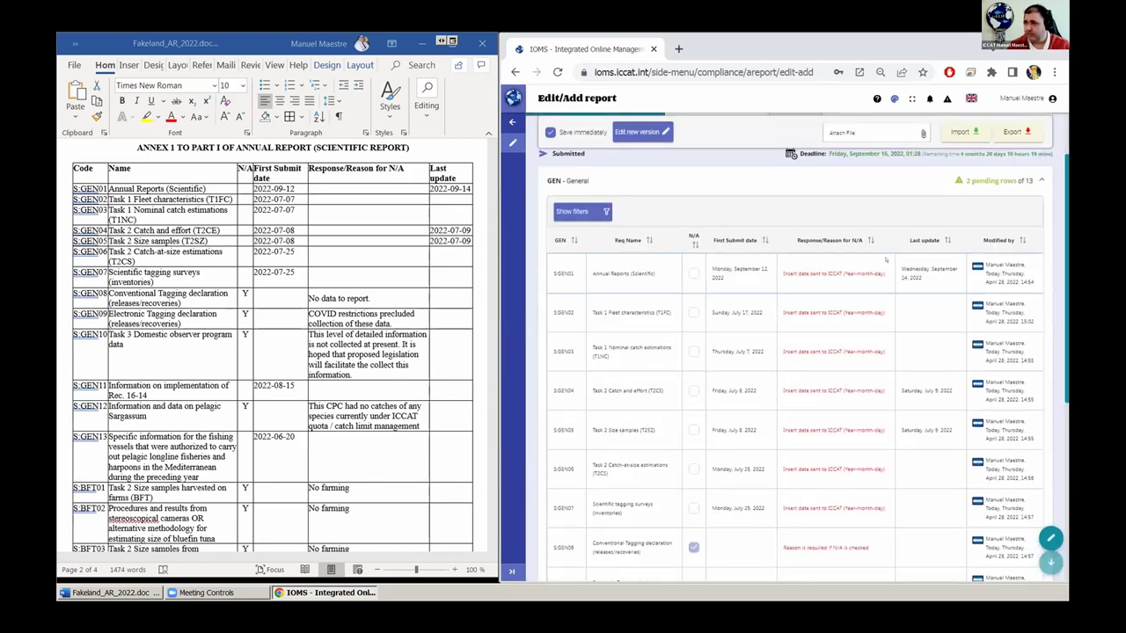
{"action": "left_click", "coordinate": [818, 432]}
{"action": "scroll", "coordinate": [728, 344], "scroll_direction": "up", "scroll_amount": 3}
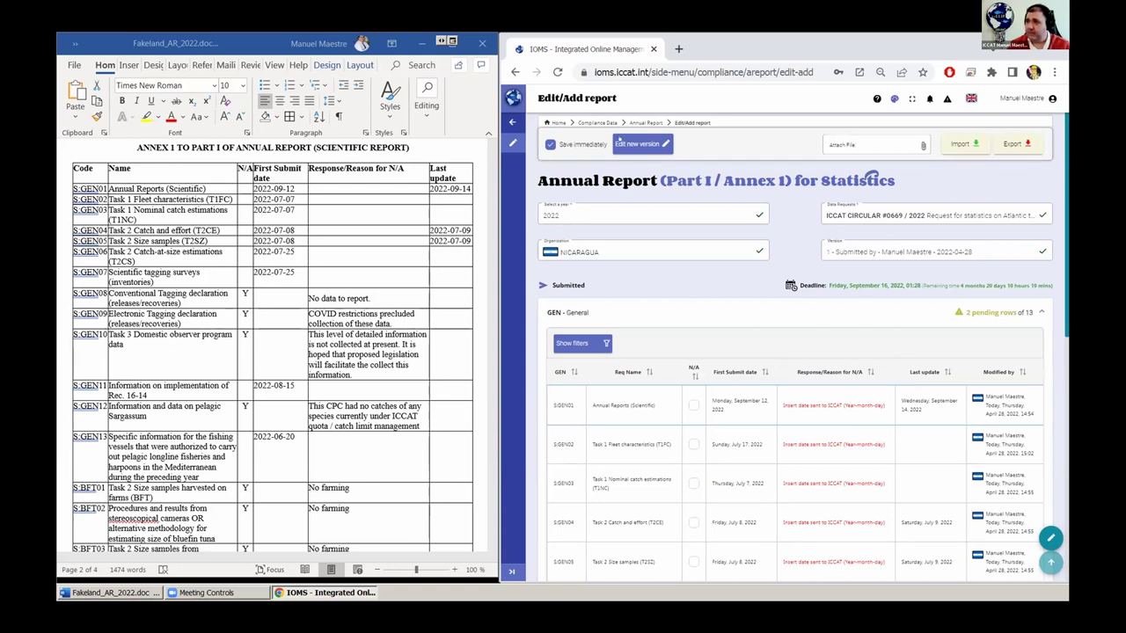
- Start editing a new version of the submitted Annual Report, confirm it, and review the version 2 header and GEN rows
{"action": "left_click", "coordinate": [630, 140]}
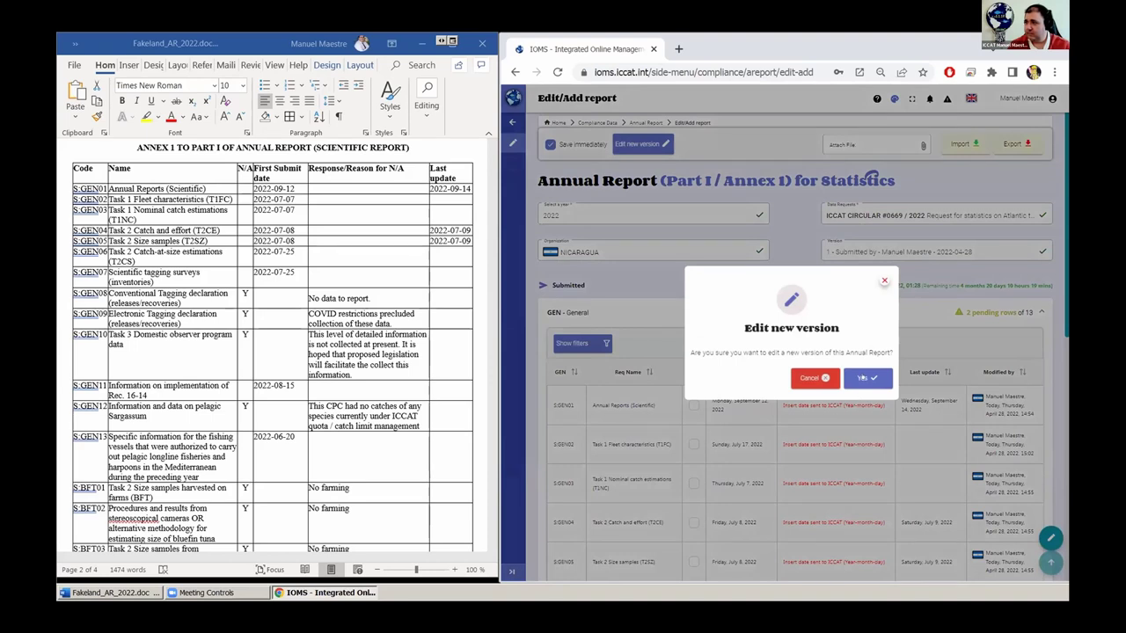
{"action": "left_click", "coordinate": [863, 377]}
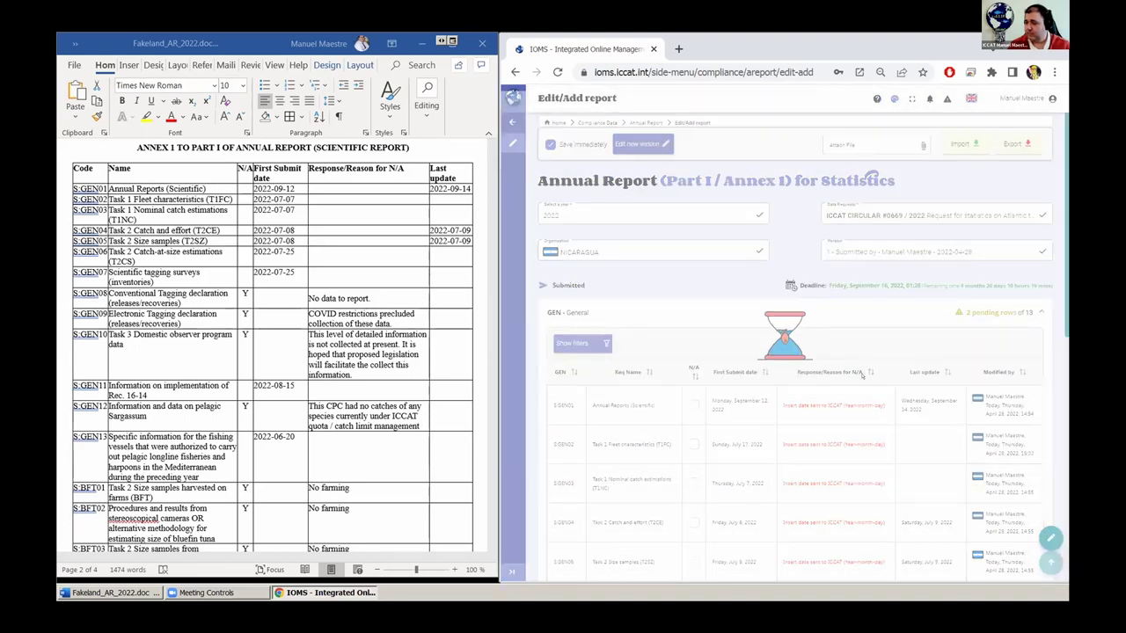
{"action": "scroll", "coordinate": [759, 317], "scroll_direction": "up", "scroll_amount": 3}
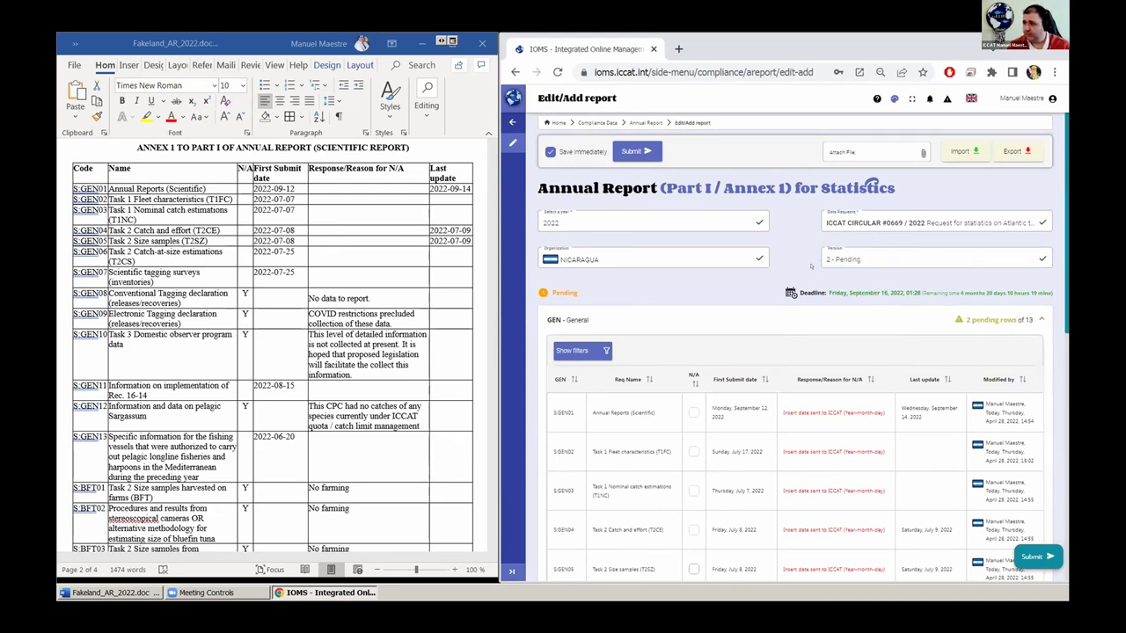
{"action": "scroll", "coordinate": [733, 386], "scroll_direction": "down", "scroll_amount": 1}
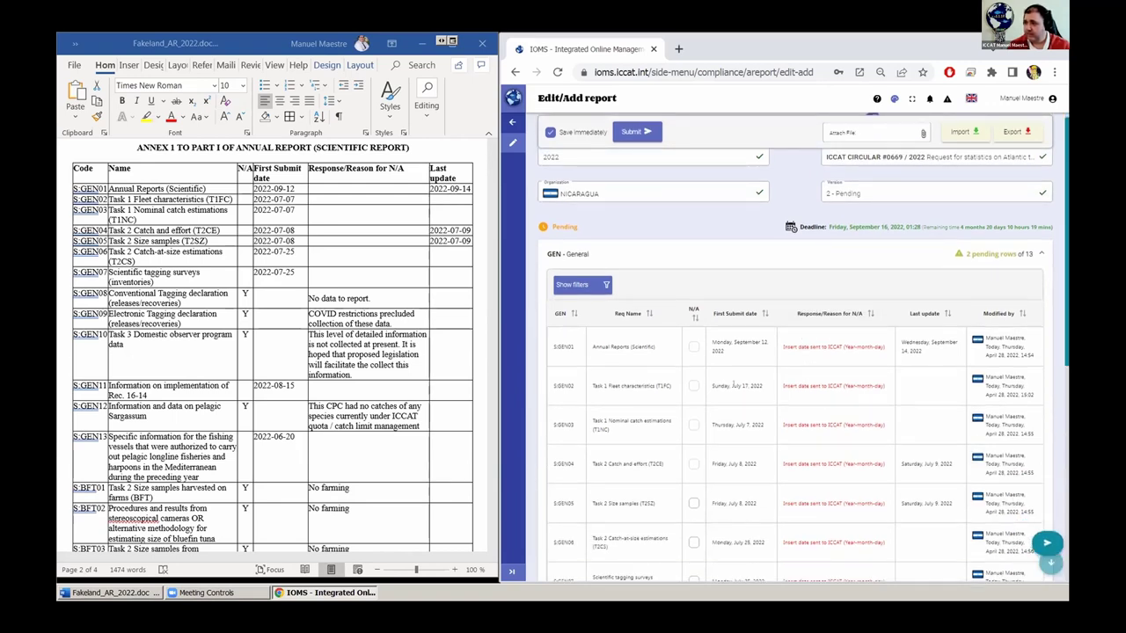
- Open the First Submit date of S:GEN02 and review the remaining GEN rows alongside the Word annex table
{"action": "left_click", "coordinate": [736, 385]}
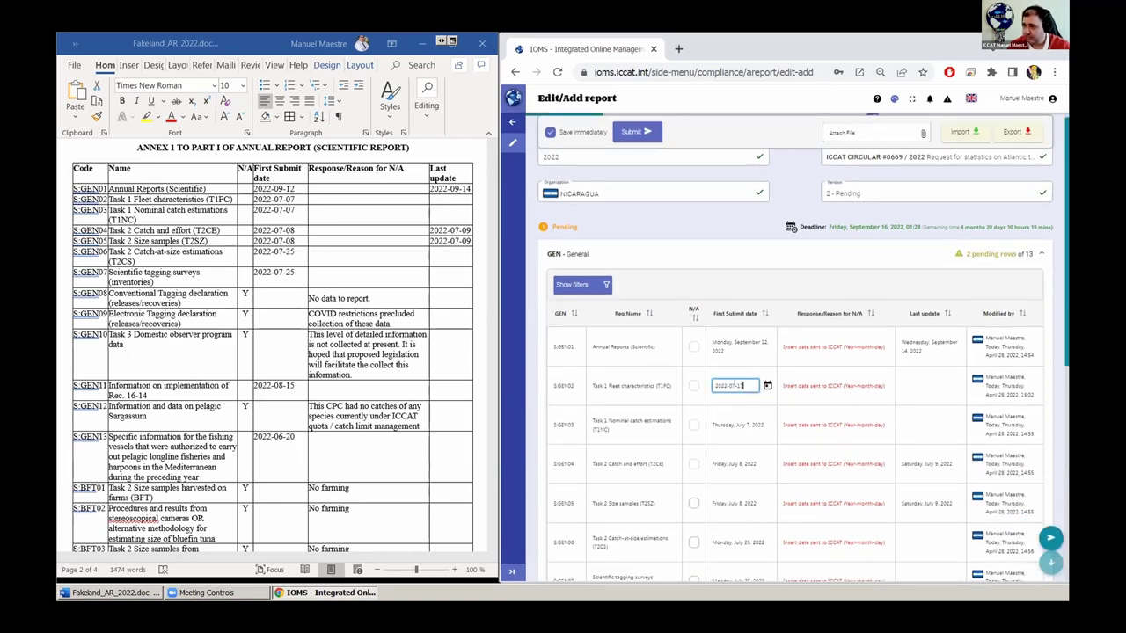
{"action": "left_click", "coordinate": [742, 386]}
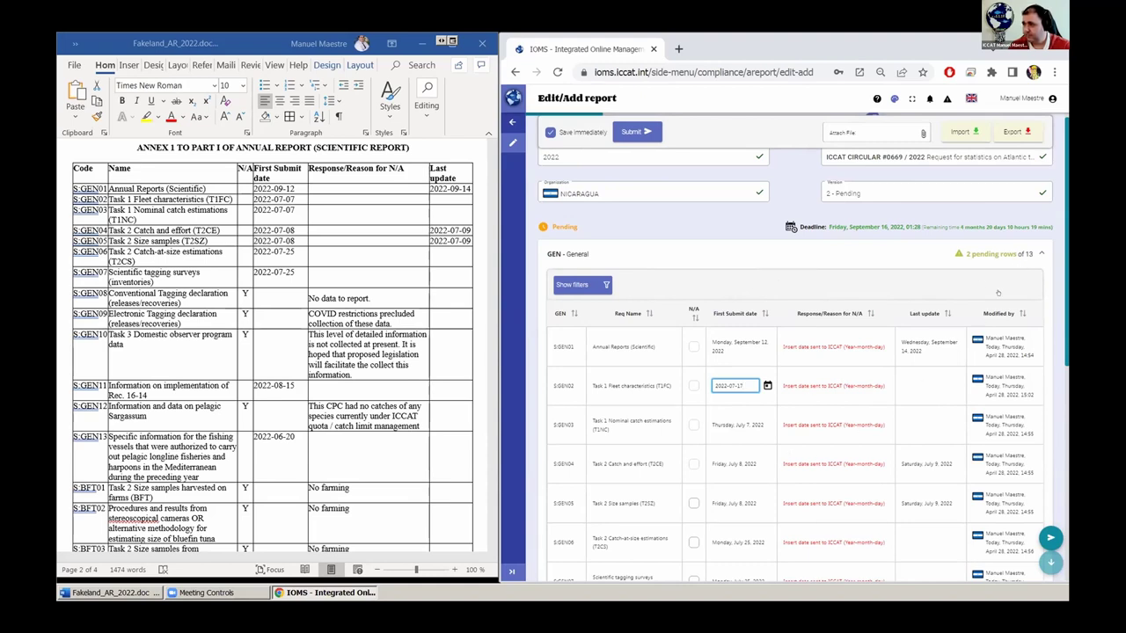
{"action": "scroll", "coordinate": [745, 226], "scroll_direction": "down", "scroll_amount": 4}
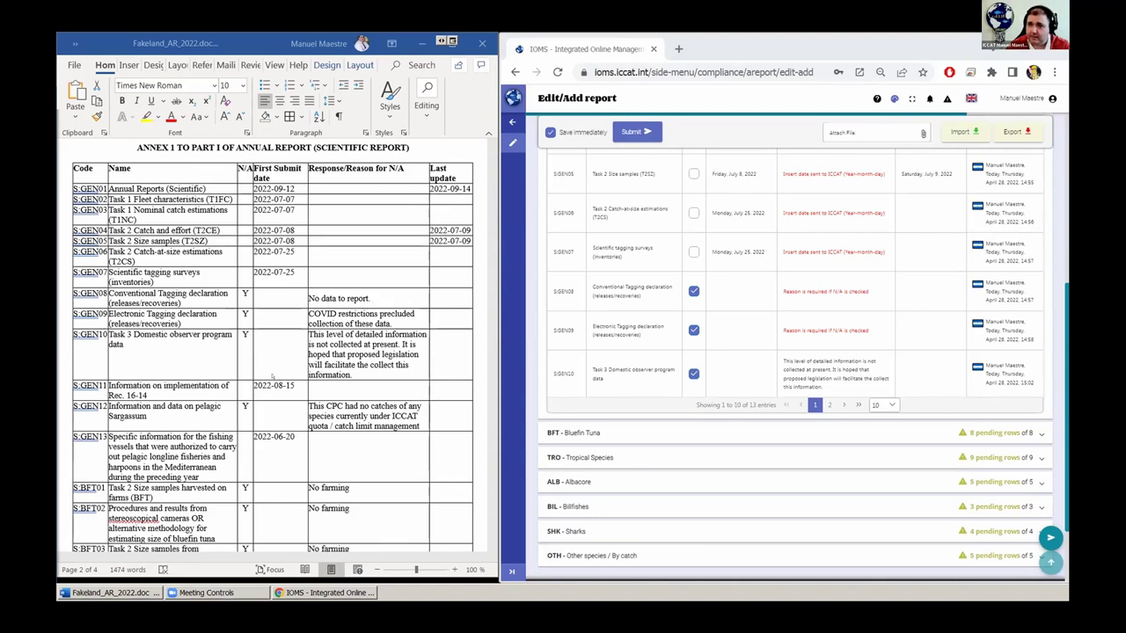
{"action": "scroll", "coordinate": [280, 375], "scroll_direction": "down", "scroll_amount": 1}
{"action": "scroll", "coordinate": [272, 343], "scroll_direction": "down", "scroll_amount": 1}
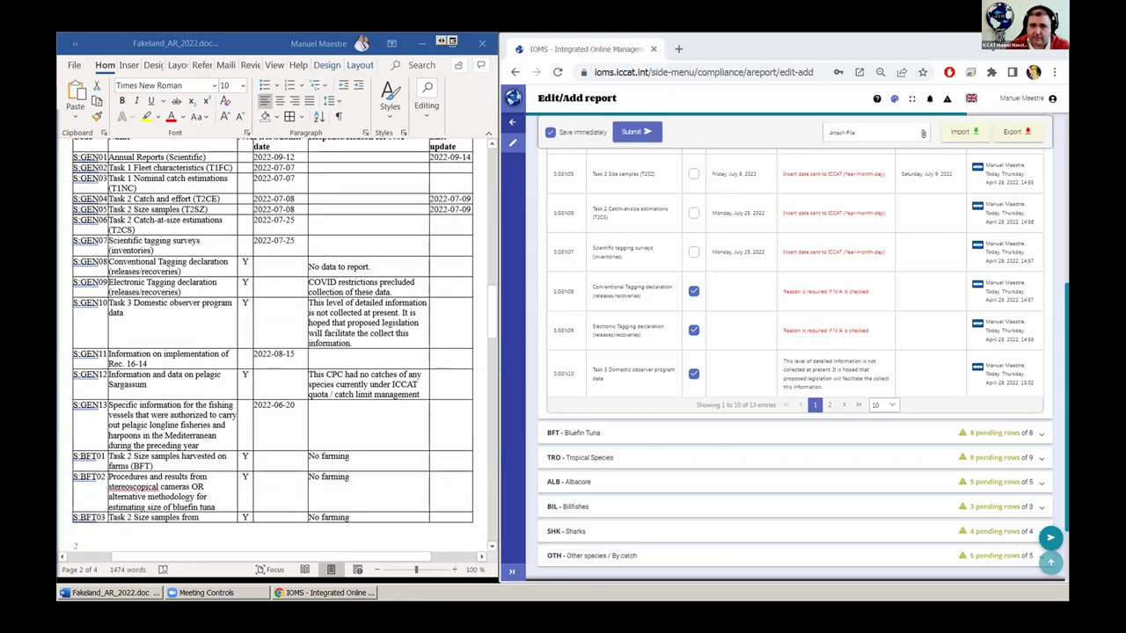
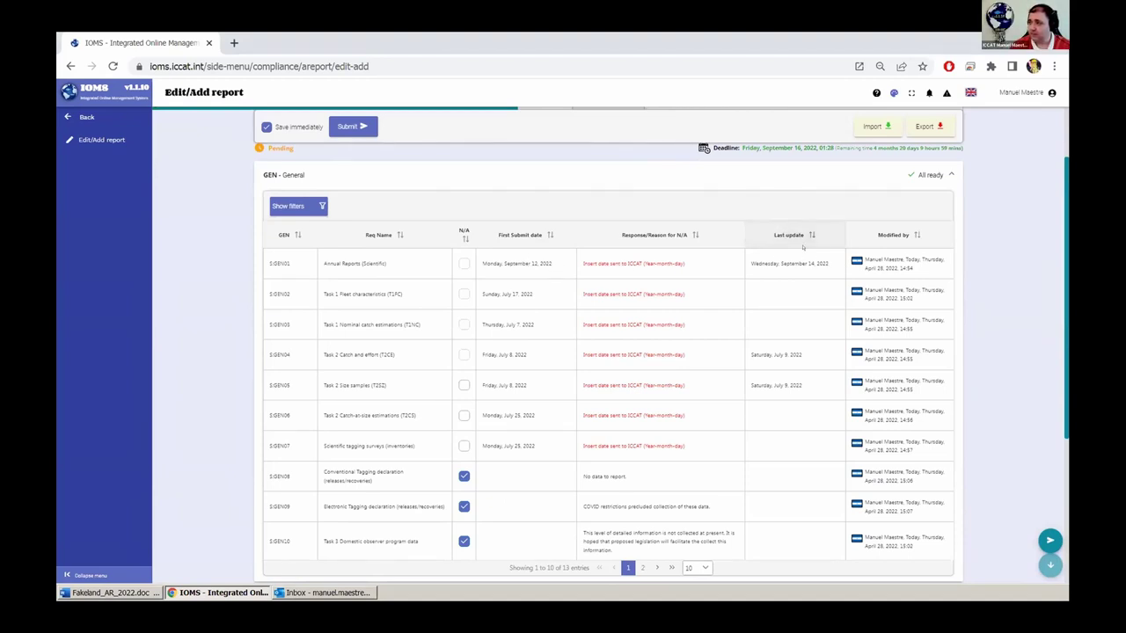
- Enter 2022-09-13 as the Response/Reason for N/A of the S:GEN01 Annual Reports (Scientific) row and save it
{"action": "left_click", "coordinate": [600, 257]}
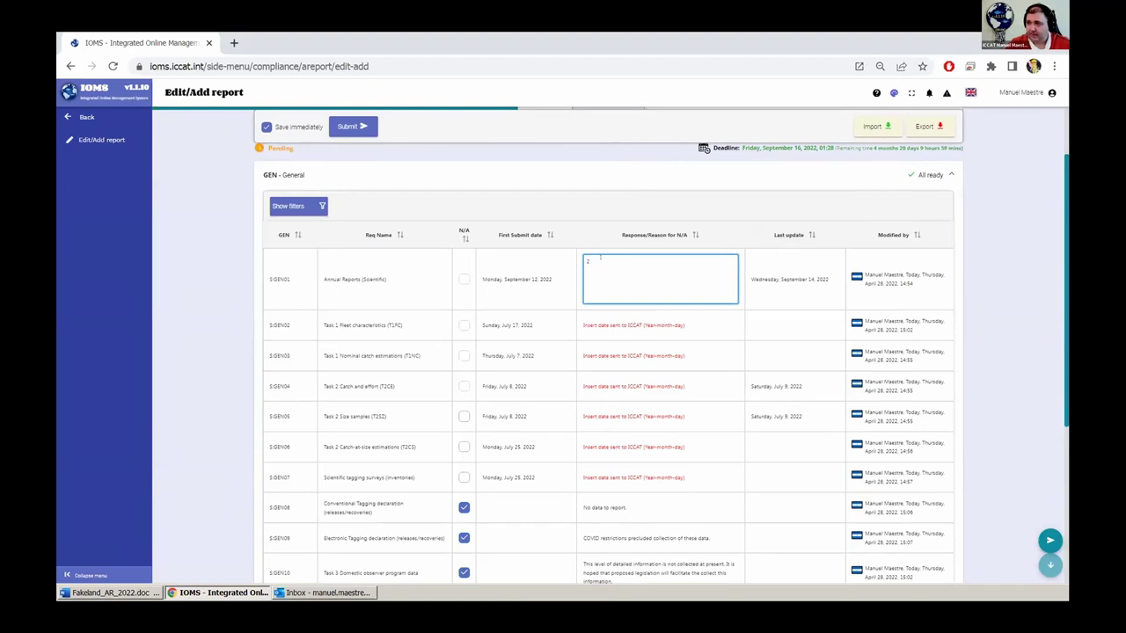
{"action": "type", "text": "2"}
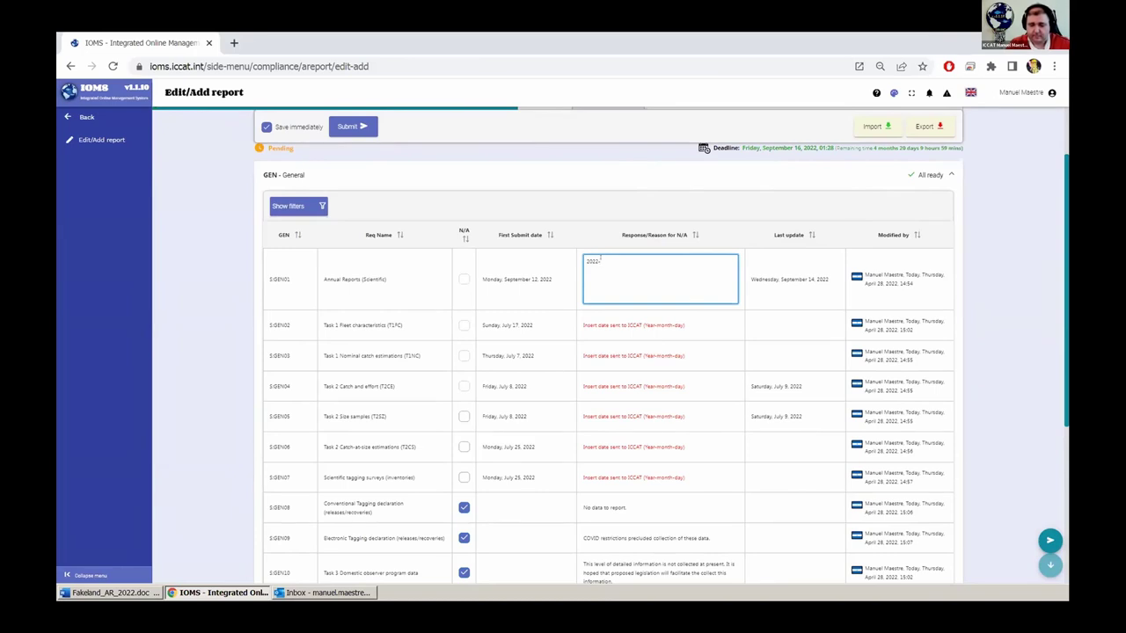
{"action": "type", "text": "2-09-13"}
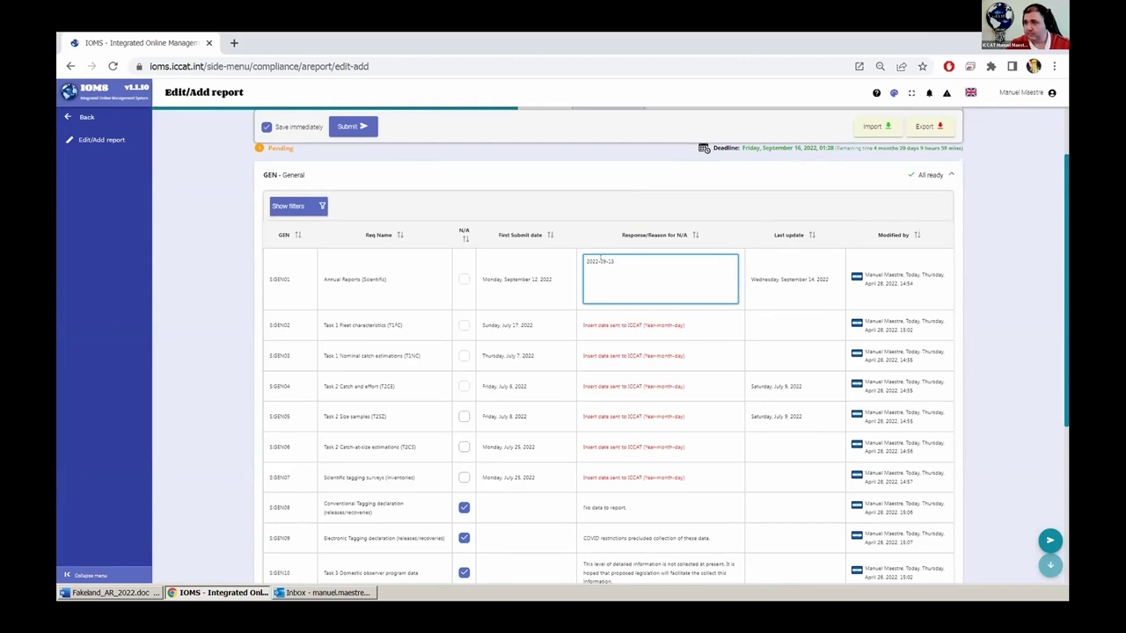
{"action": "key", "text": "Return"}
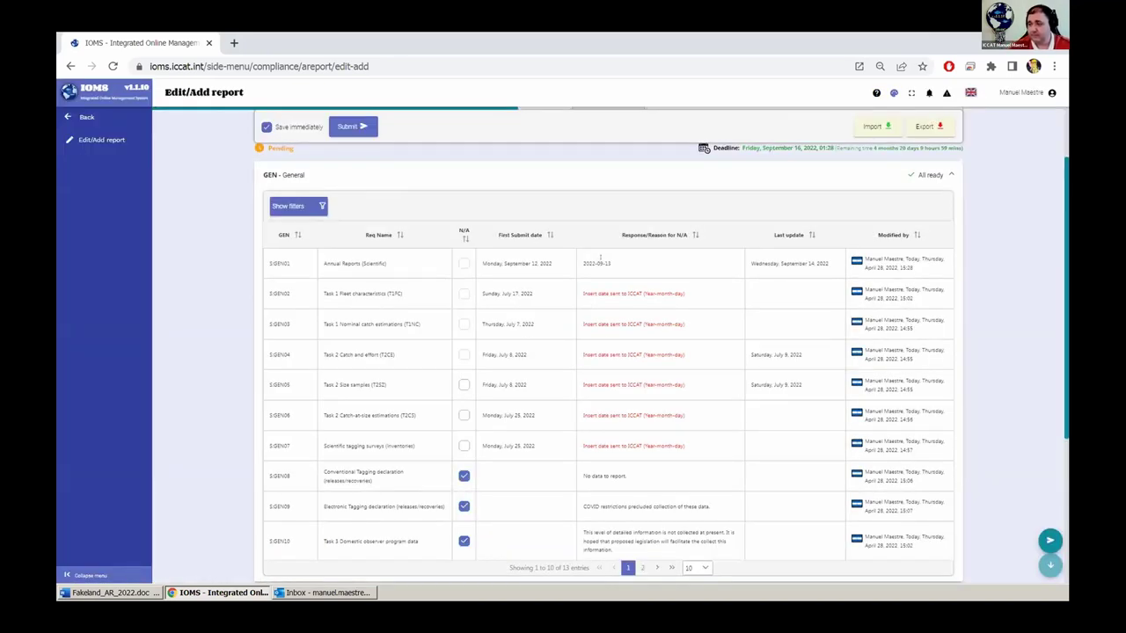
{"action": "left_click", "coordinate": [611, 264]}
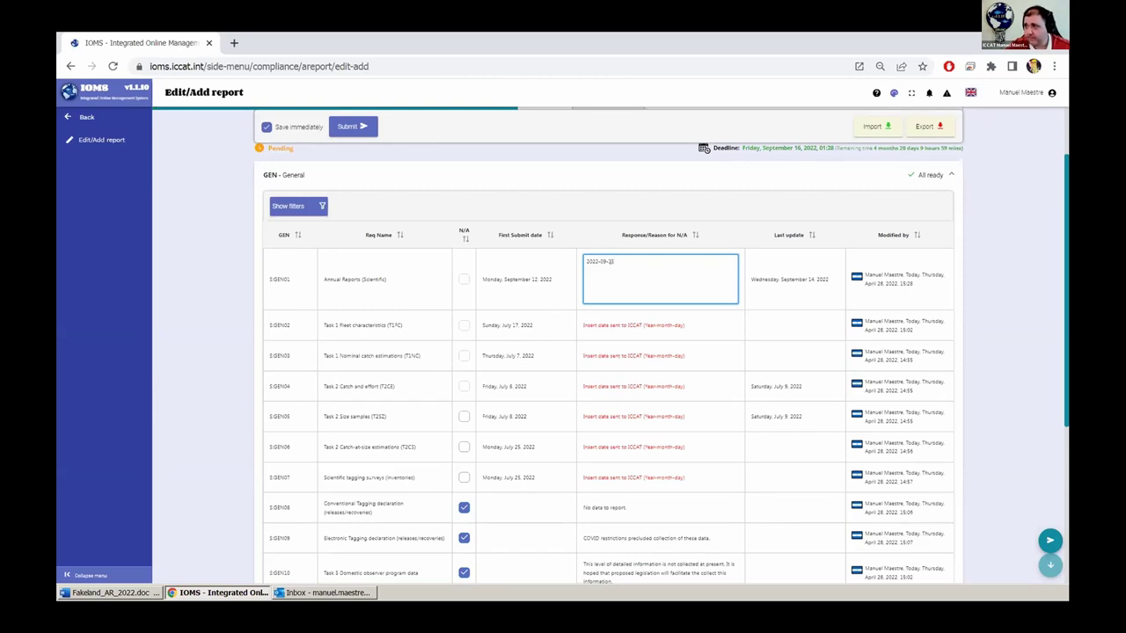
{"action": "left_click", "coordinate": [702, 207]}
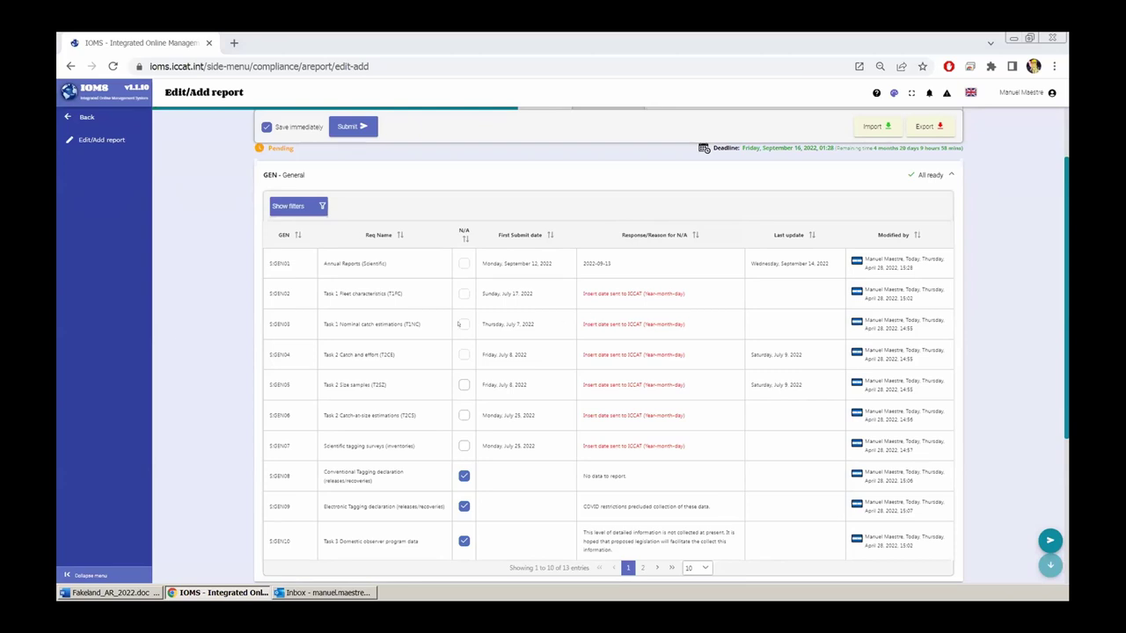
- Add the lines "explanation" and "or whatever you like" below the date in the S:GEN01 response and save it
{"action": "left_click", "coordinate": [618, 263]}
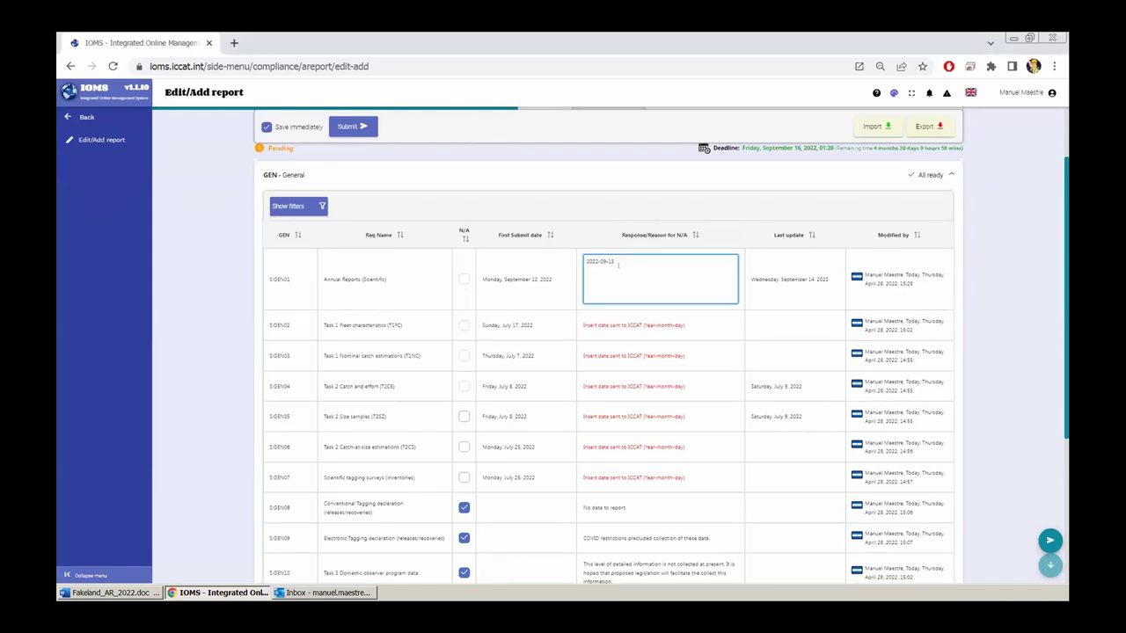
{"action": "key", "text": "Return"}
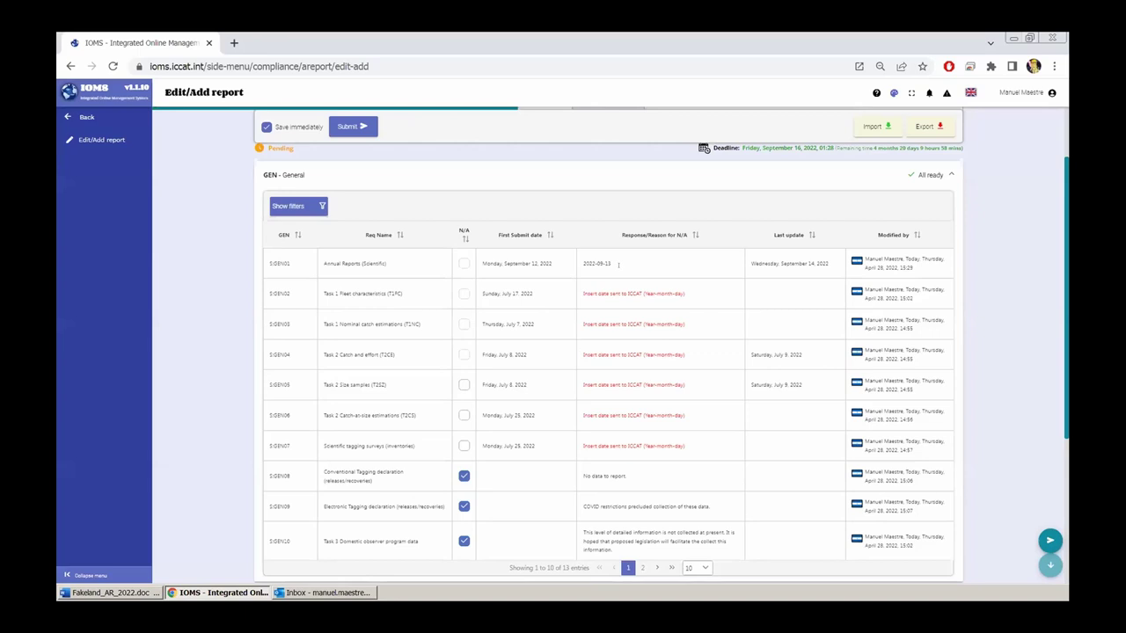
{"action": "left_click", "coordinate": [618, 264]}
{"action": "type", "text": "explanation"}
{"action": "key", "text": "Return"}
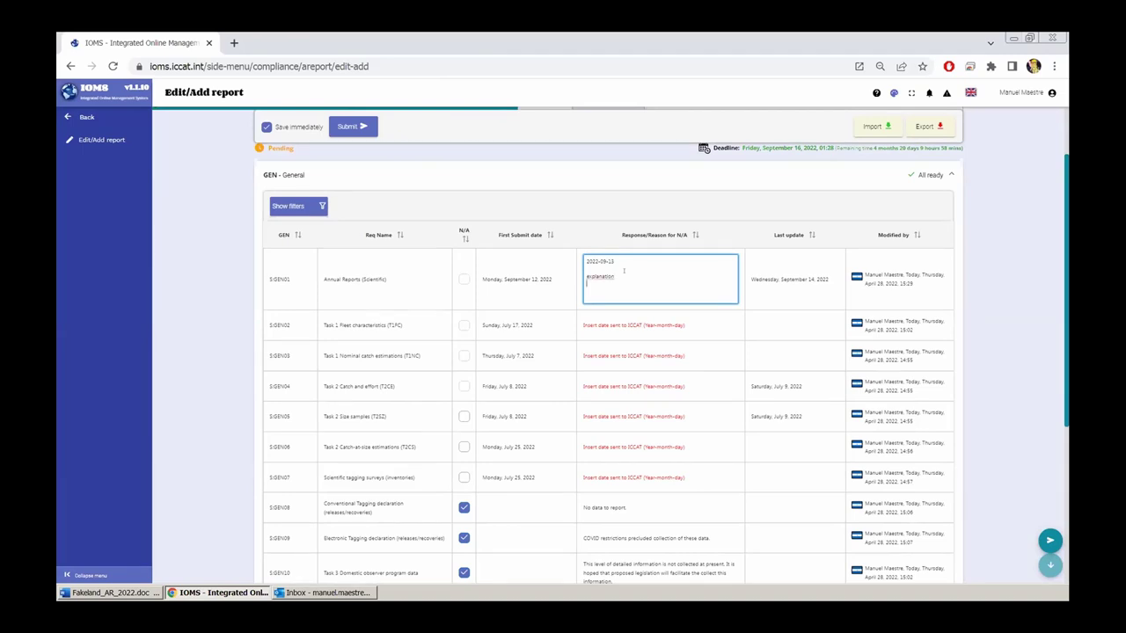
{"action": "type", "text": "d"}
{"action": "type", "text": "r whatever you like"}
{"action": "key", "text": "Tab"}
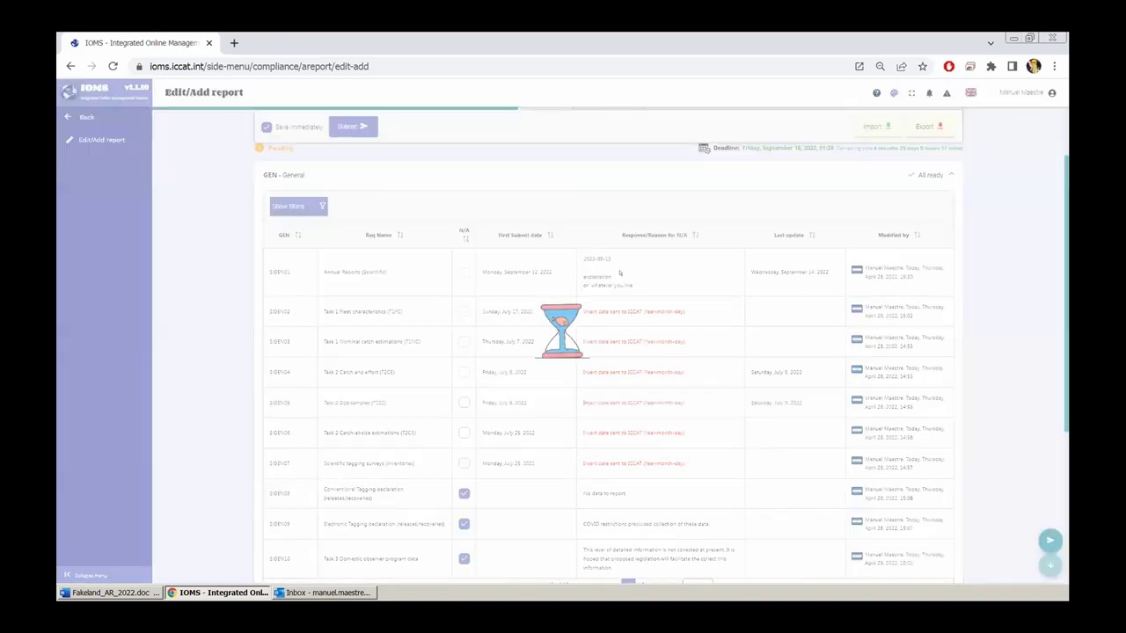
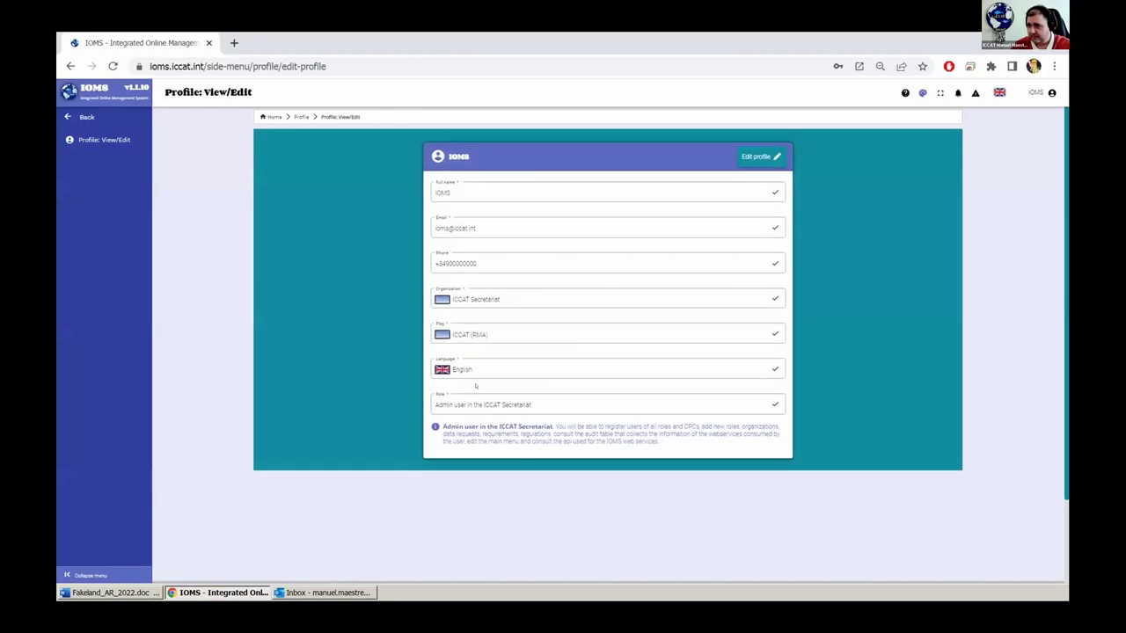
- Leave the profile for the main dashboard and examine the enlarged chart of pending and completed data requests by organization
{"action": "left_click", "coordinate": [455, 401]}
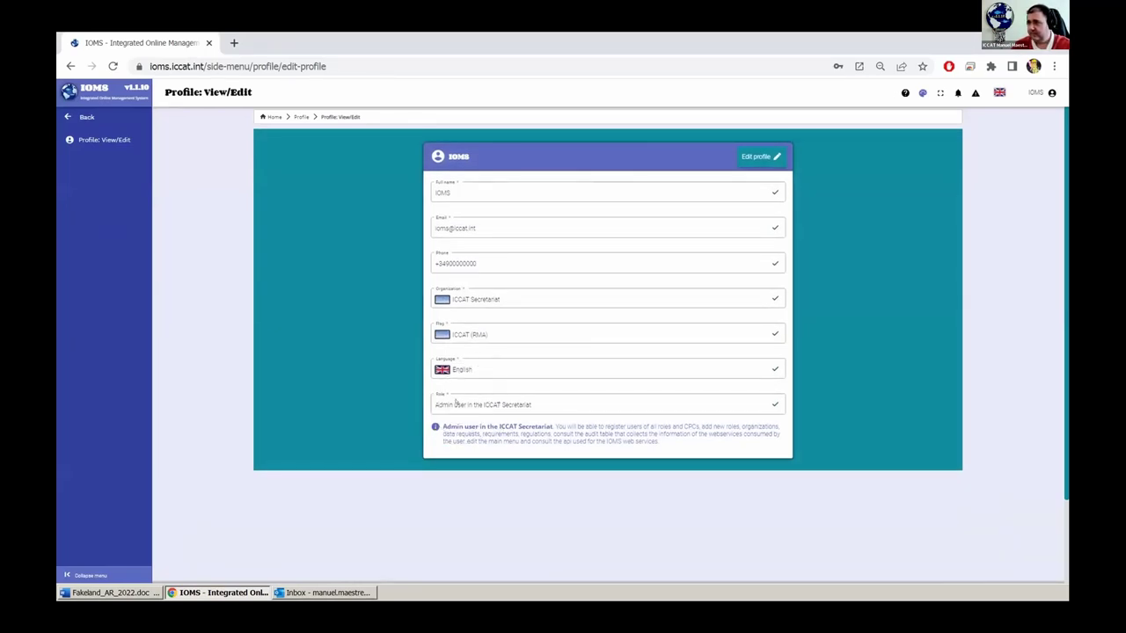
{"action": "left_click", "coordinate": [86, 116]}
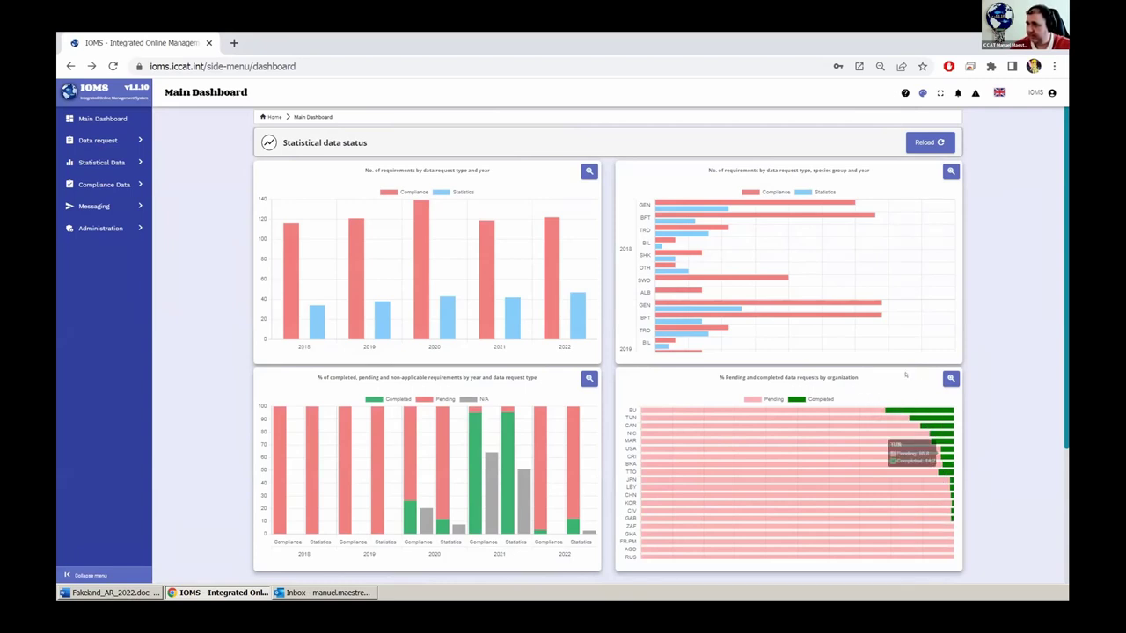
{"action": "left_click", "coordinate": [950, 378]}
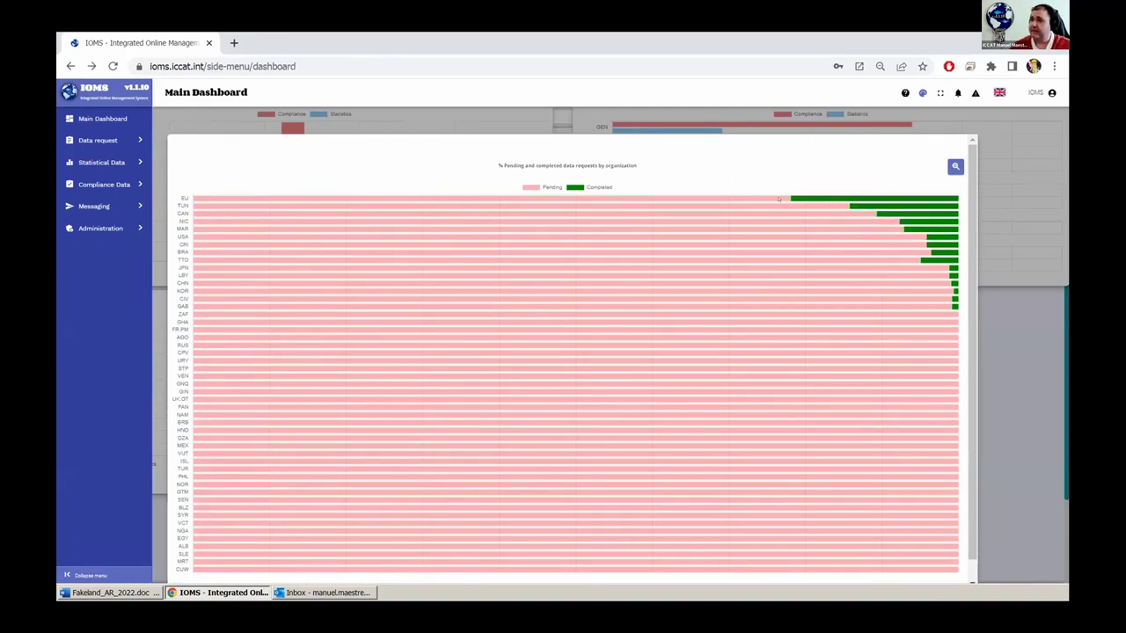
{"action": "mouse_move", "coordinate": [793, 198]}
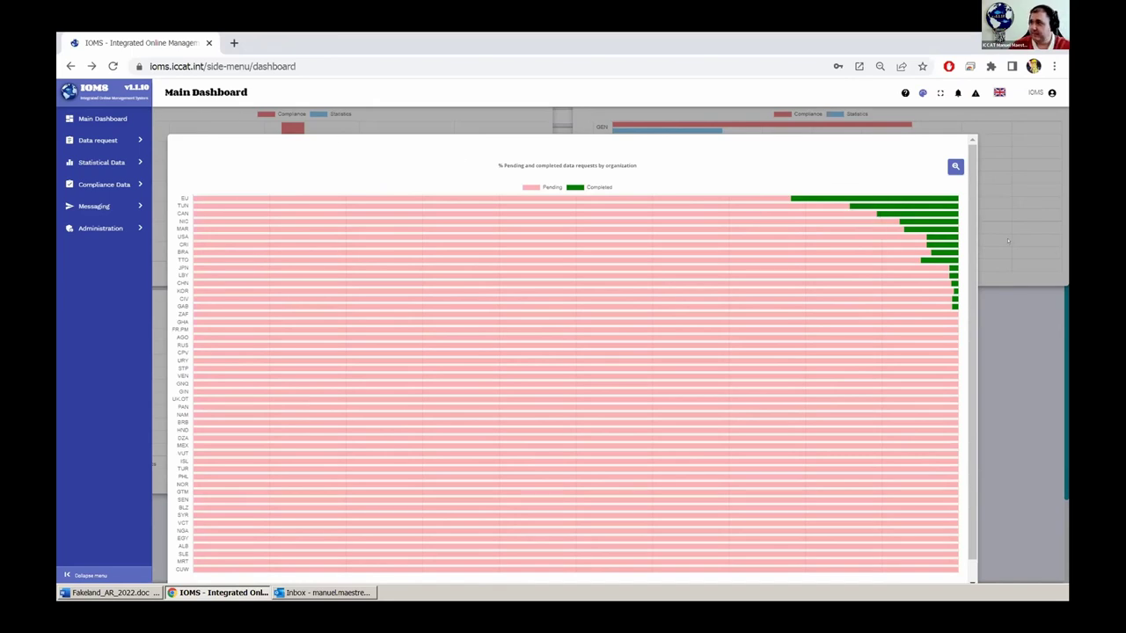
{"action": "left_click", "coordinate": [952, 166]}
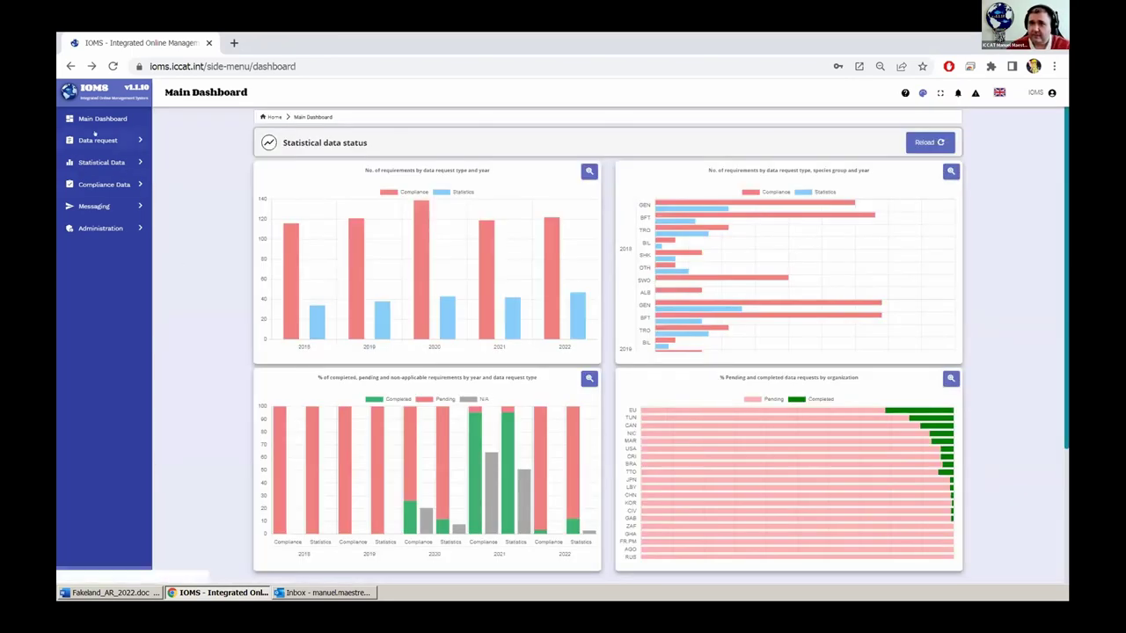
- Open the Annual Reports Dashboard within the Annual Report section of Compliance Data
{"action": "left_click", "coordinate": [102, 182]}
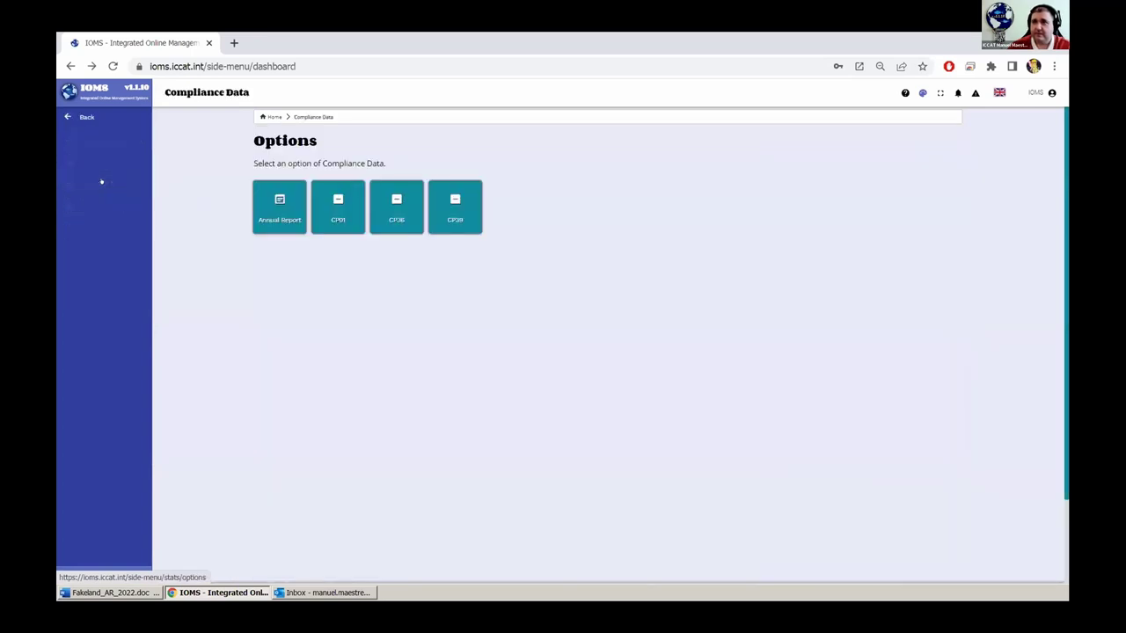
{"action": "left_click", "coordinate": [279, 206]}
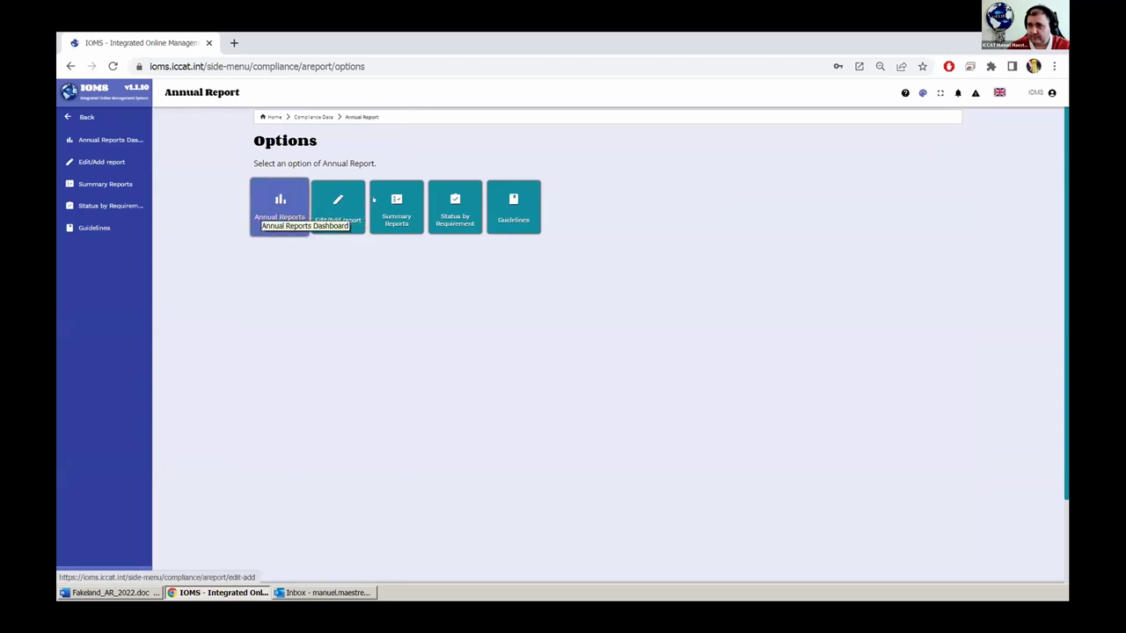
{"action": "left_click", "coordinate": [282, 215]}
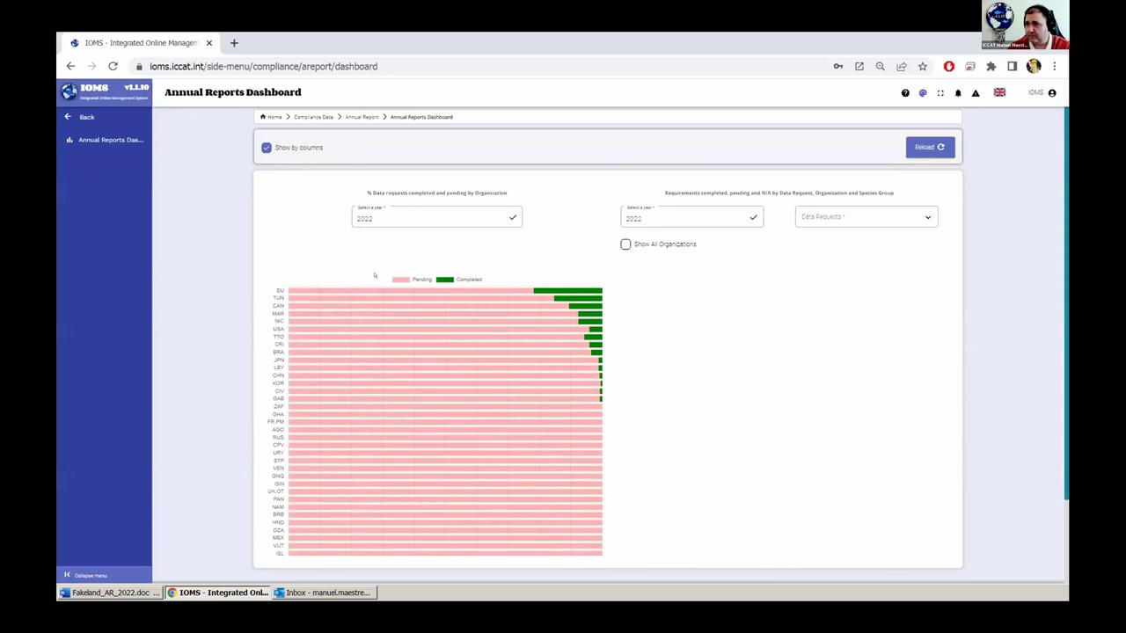
- View the percentage of completed and pending data requests by organization for 2021, and return that chart to 2022
{"action": "left_click", "coordinate": [389, 222]}
{"action": "left_click", "coordinate": [389, 216]}
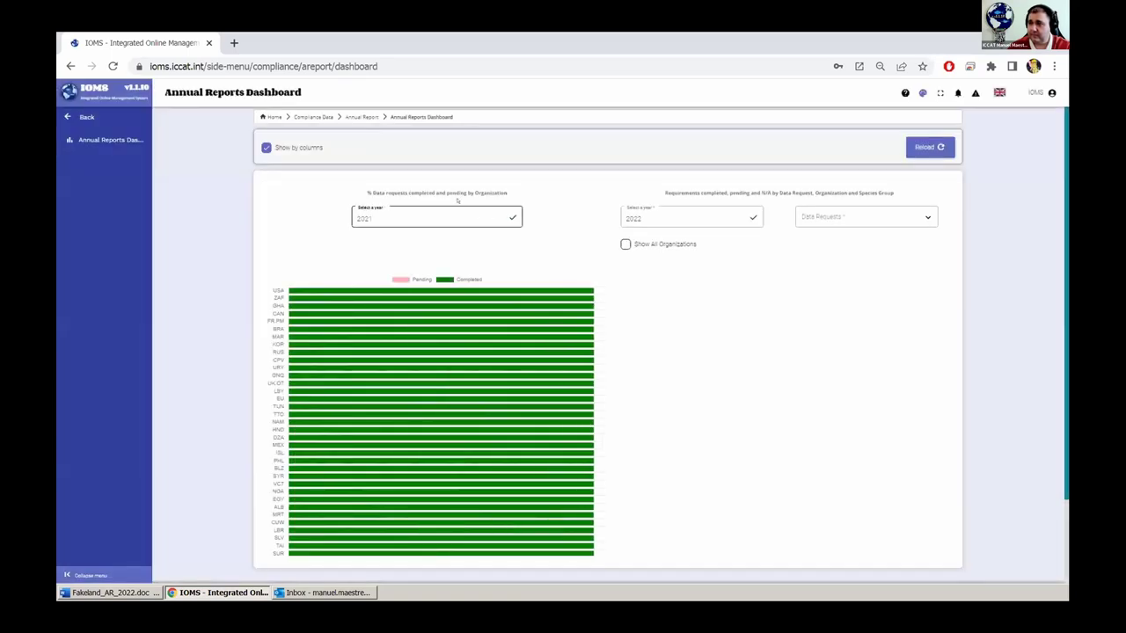
{"action": "left_click", "coordinate": [436, 218]}
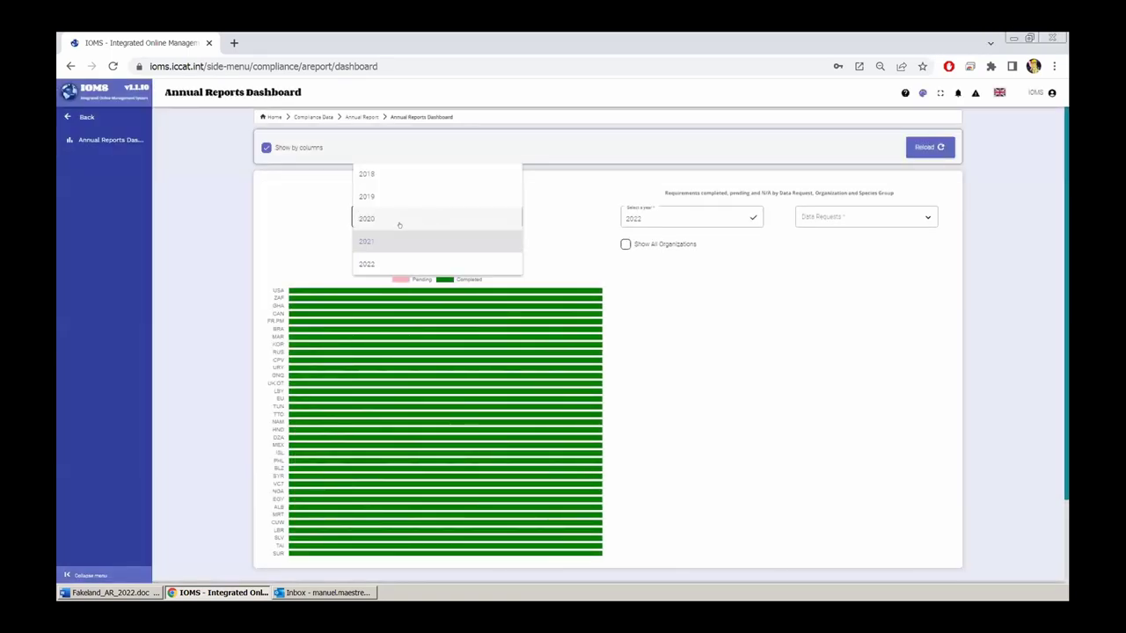
{"action": "left_click", "coordinate": [382, 263]}
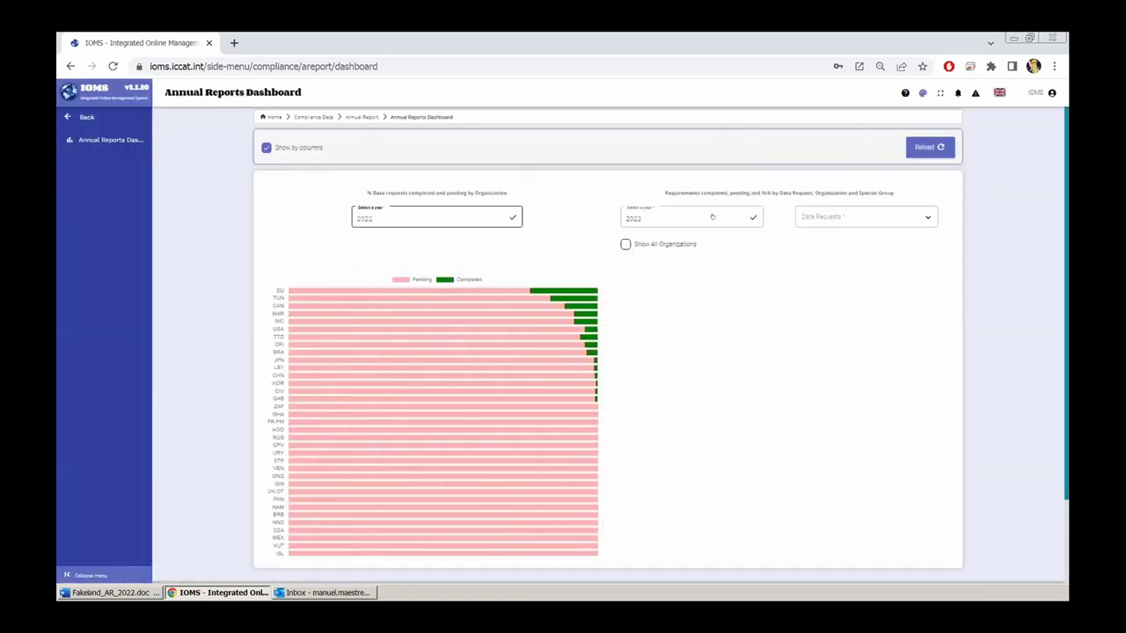
- Set the requirements chart to year 2021 and ICCAT CIRCULAR #0738 / 2021, and browse the selectable organizations
{"action": "left_click", "coordinate": [688, 222]}
{"action": "left_click", "coordinate": [649, 220]}
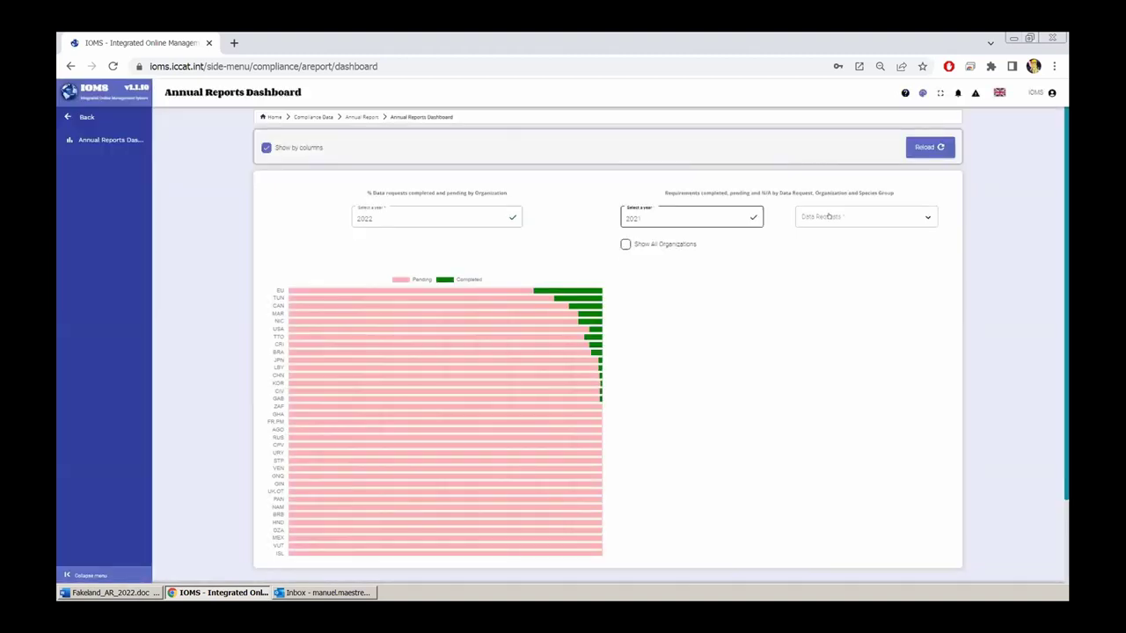
{"action": "left_click", "coordinate": [828, 216]}
{"action": "left_click", "coordinate": [845, 251]}
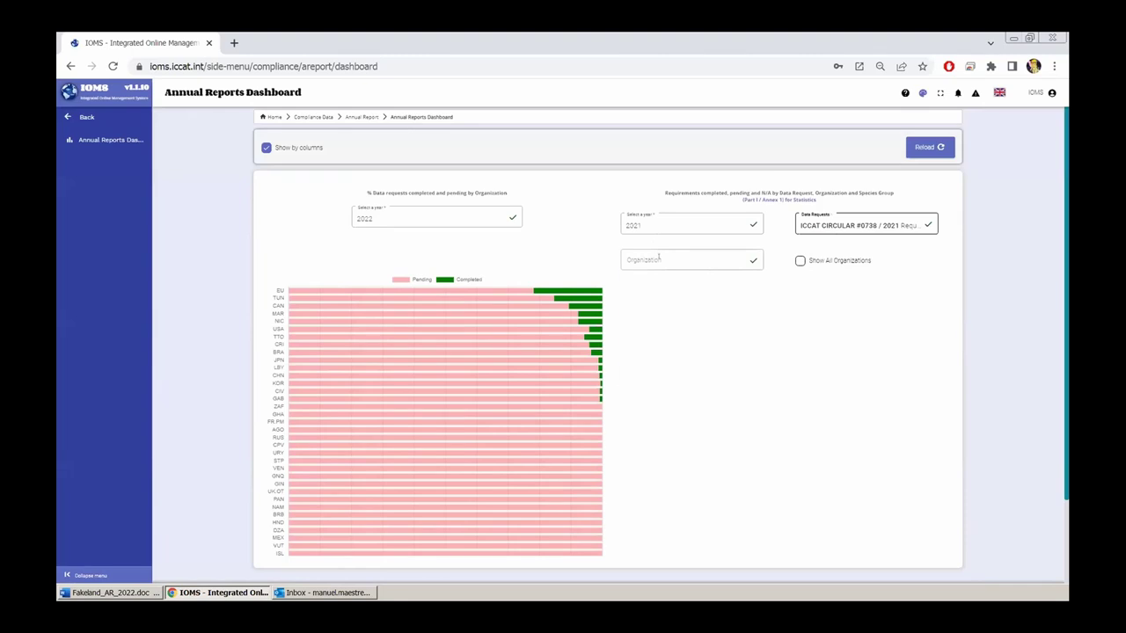
{"action": "left_click", "coordinate": [653, 262]}
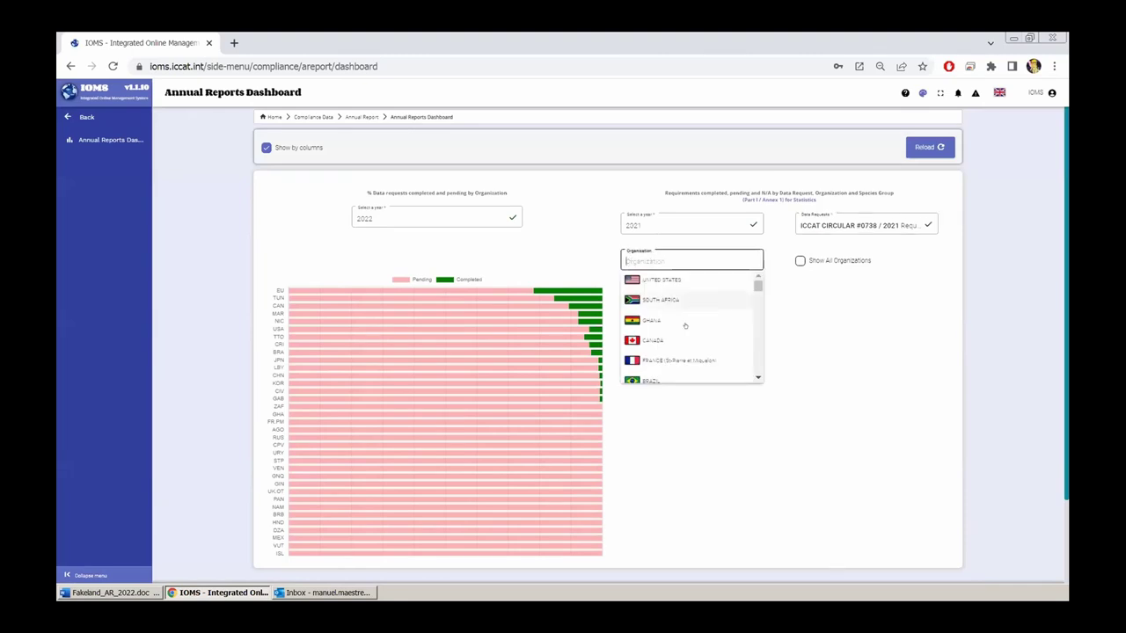
{"action": "scroll", "coordinate": [661, 342], "scroll_direction": "down", "scroll_amount": 5}
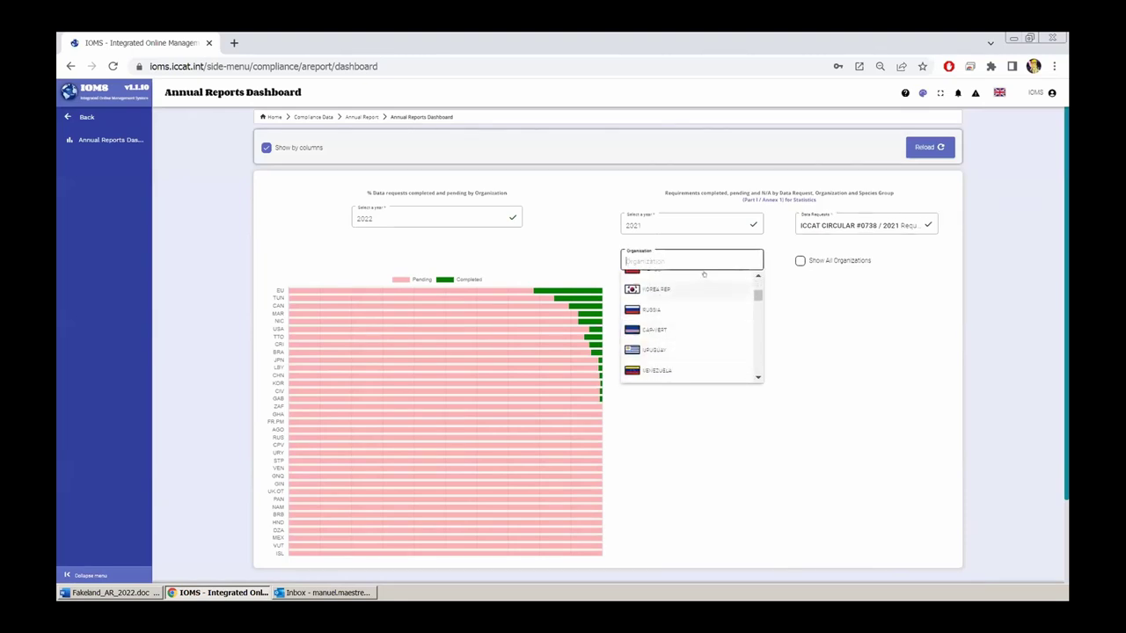
- Set the requirements chart to year 2022, ICCAT CIRCULAR #0669 / 2022 and organization EUROPEAN UNION
{"action": "left_click", "coordinate": [684, 214]}
{"action": "left_click", "coordinate": [668, 269]}
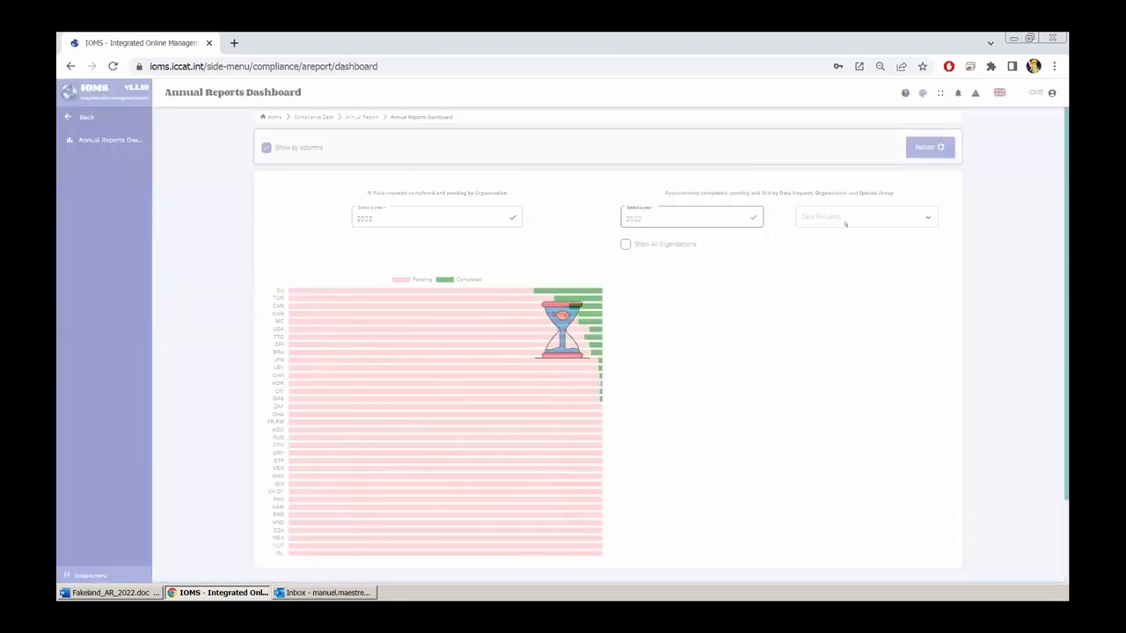
{"action": "left_click", "coordinate": [828, 216]}
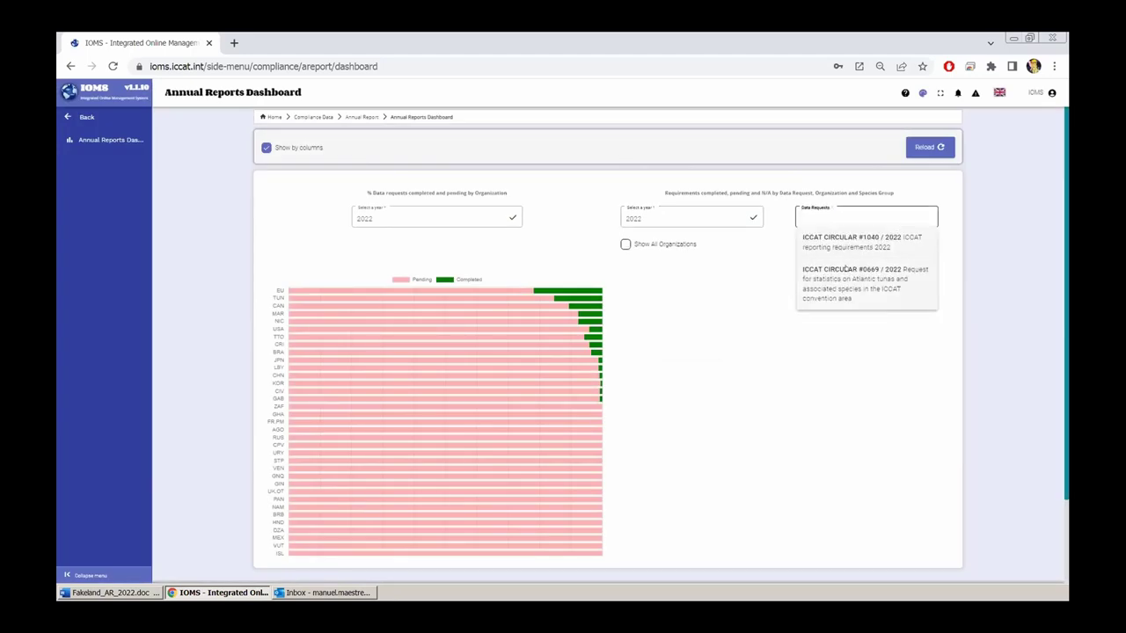
{"action": "left_click", "coordinate": [853, 284]}
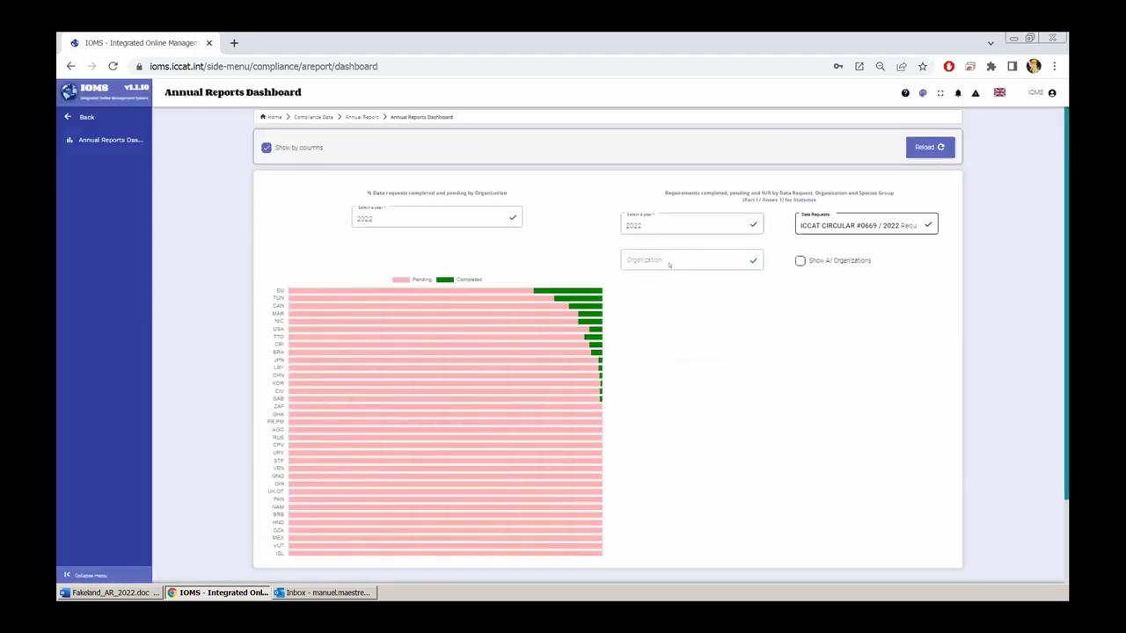
{"action": "left_click", "coordinate": [684, 258]}
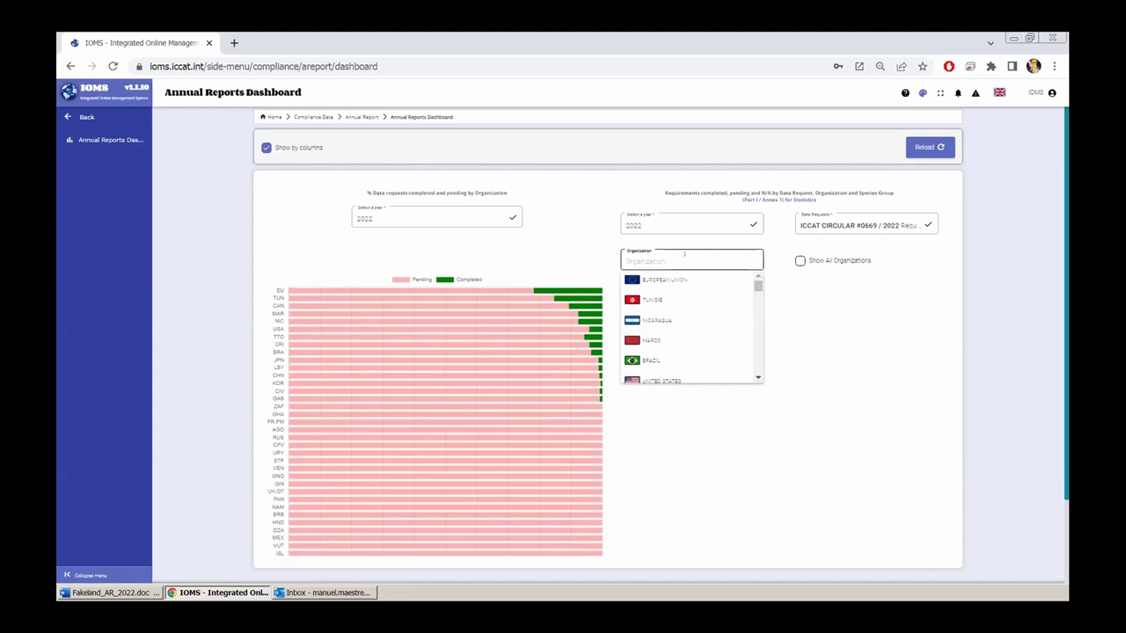
{"action": "left_click", "coordinate": [684, 275]}
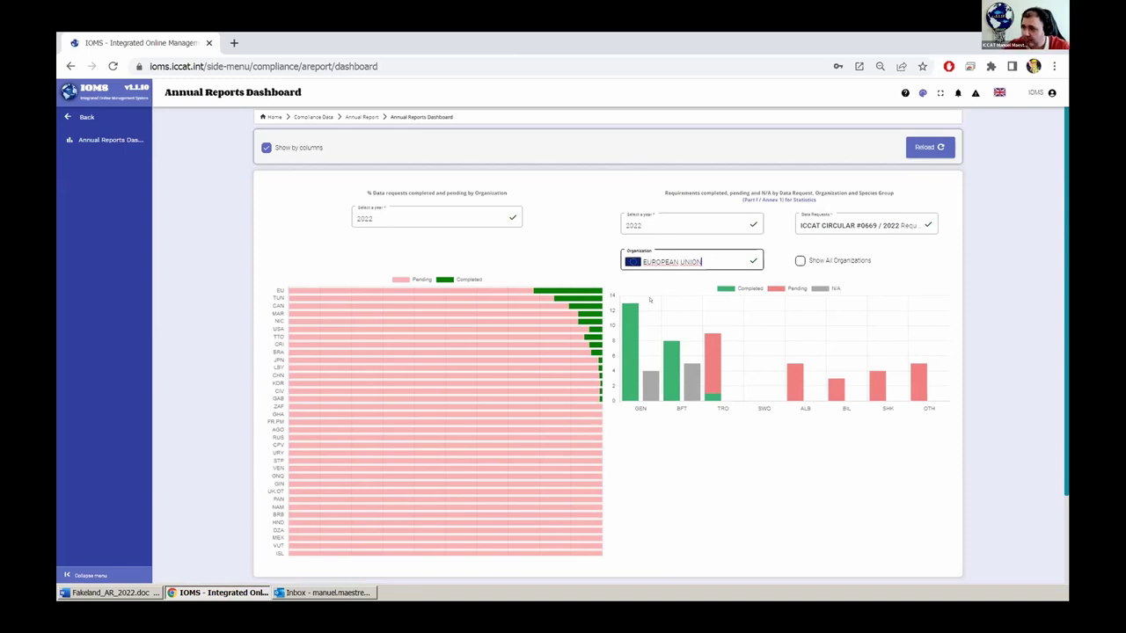
- Examine the European Union's requirement bars by species group, and switch the chart to organization TUNISIE
{"action": "mouse_move", "coordinate": [632, 352]}
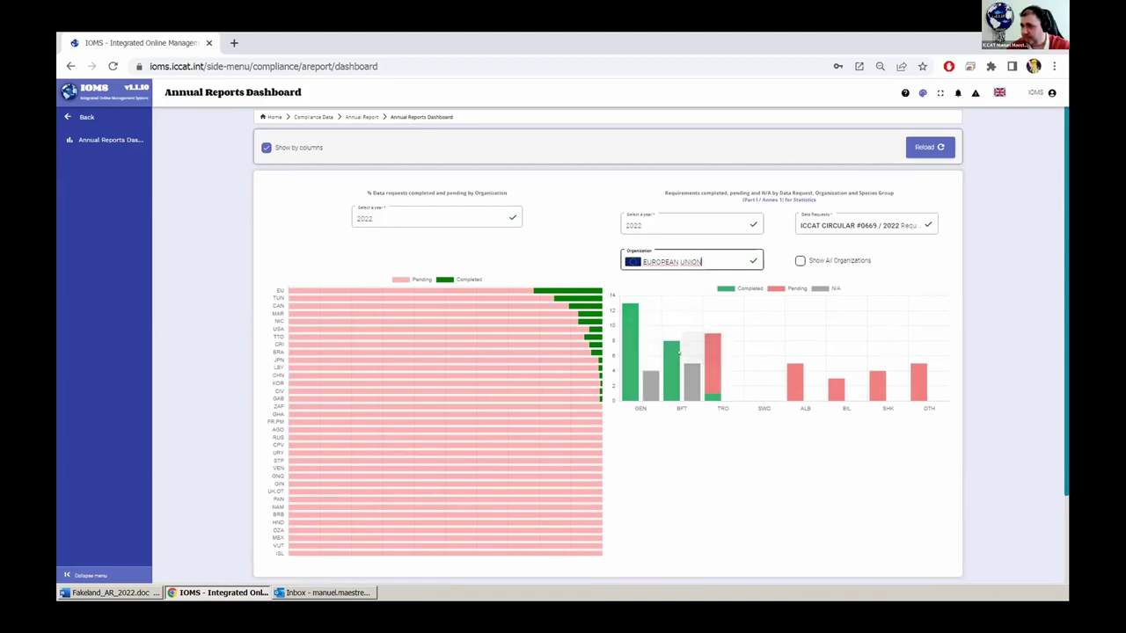
{"action": "mouse_move", "coordinate": [693, 394]}
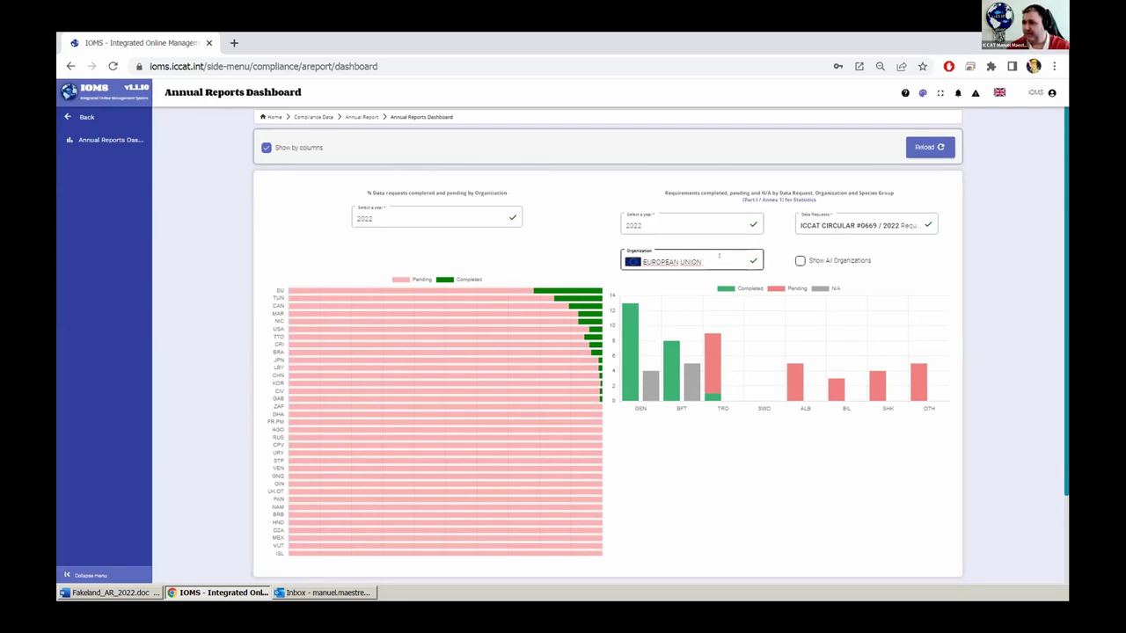
{"action": "left_click", "coordinate": [667, 253]}
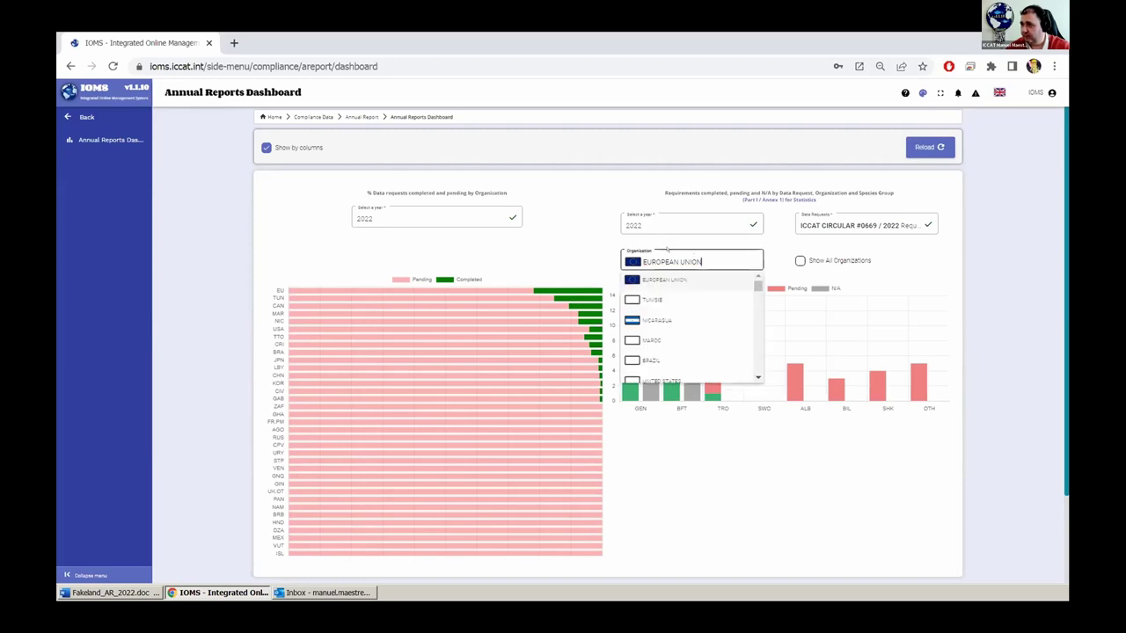
{"action": "left_click", "coordinate": [653, 298]}
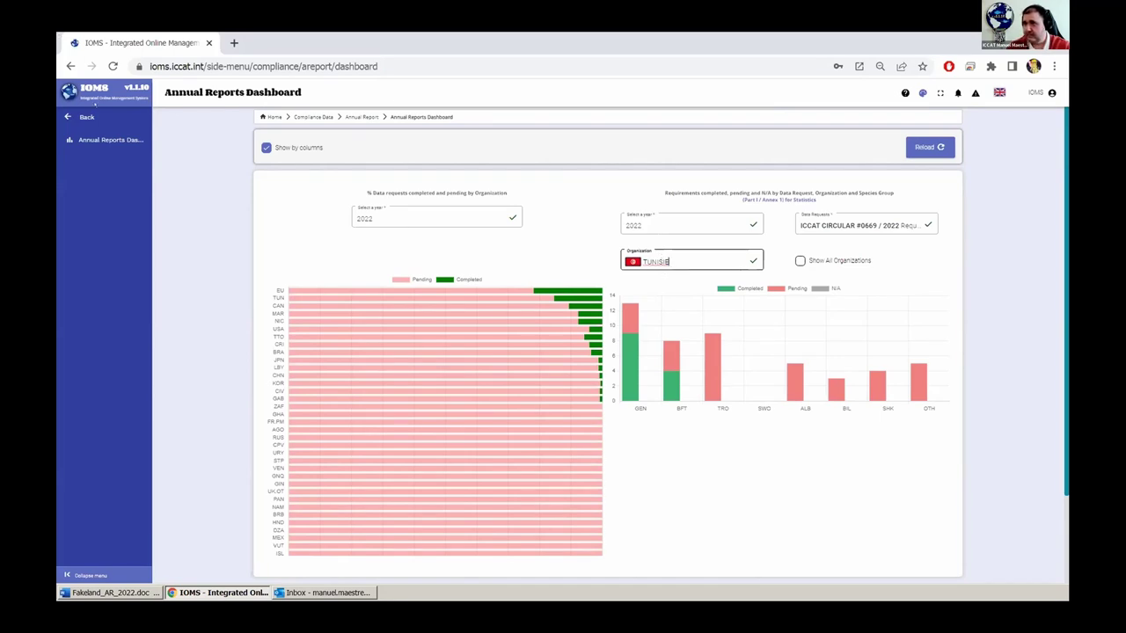
- Open the Annual Report's Summary Reports and display the 2022 summary for ICCAT CIRCULAR #1040 / 2022
{"action": "left_click", "coordinate": [92, 117]}
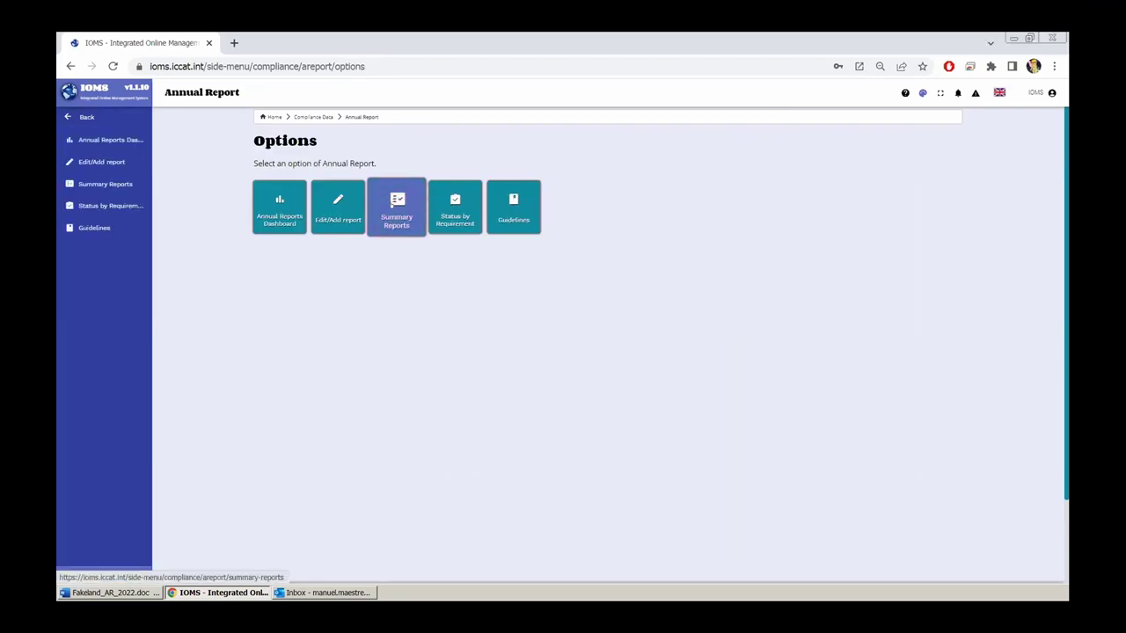
{"action": "left_click", "coordinate": [392, 205]}
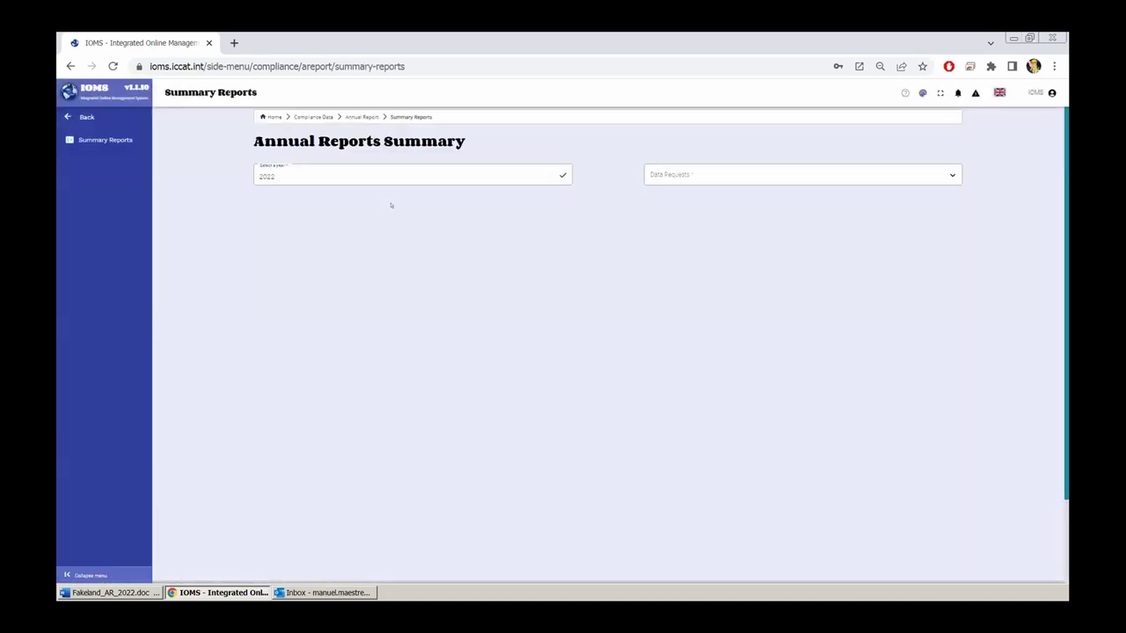
{"action": "left_click", "coordinate": [726, 167]}
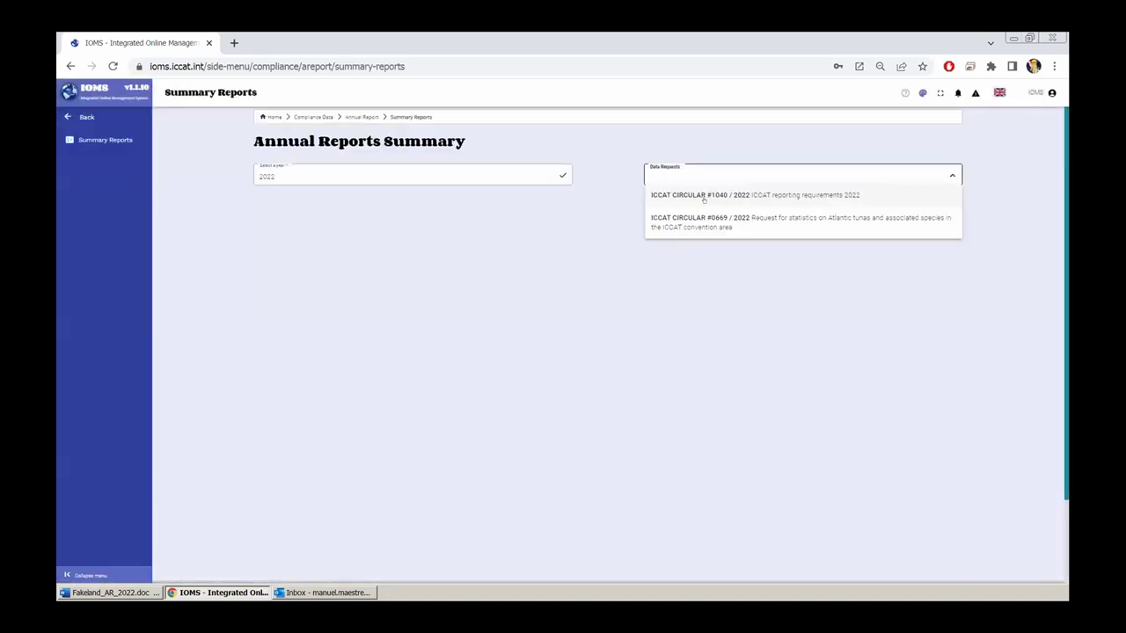
{"action": "left_click", "coordinate": [704, 192]}
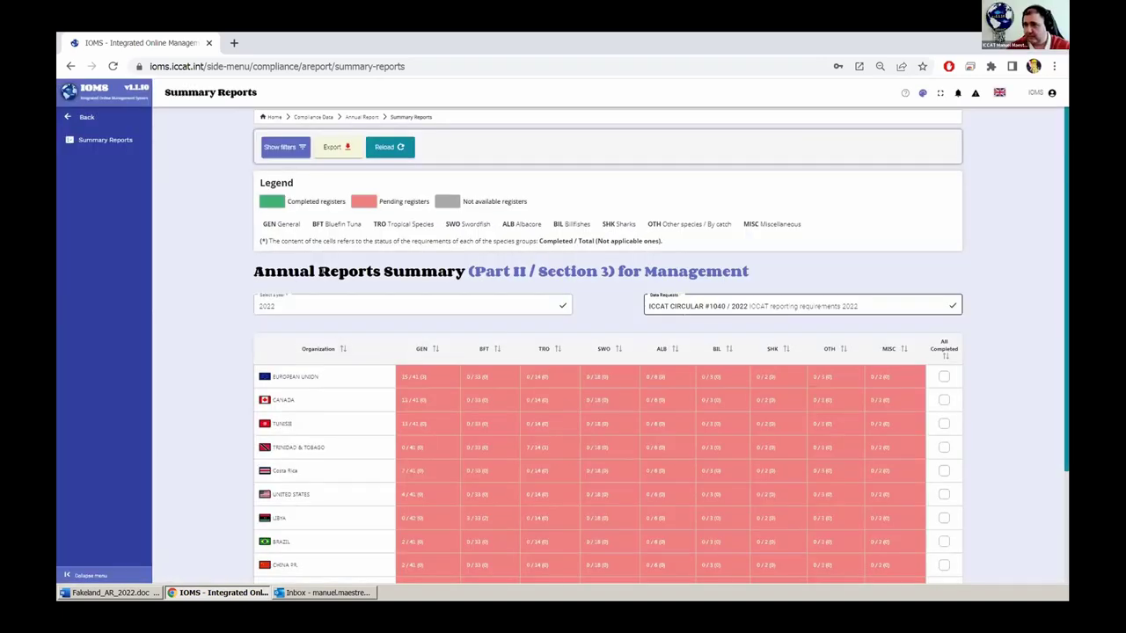
- Examine the summary table alongside the note on the Completed / Total (Not applicable ones) cell format
{"action": "scroll", "coordinate": [221, 312], "scroll_direction": "down", "scroll_amount": 1}
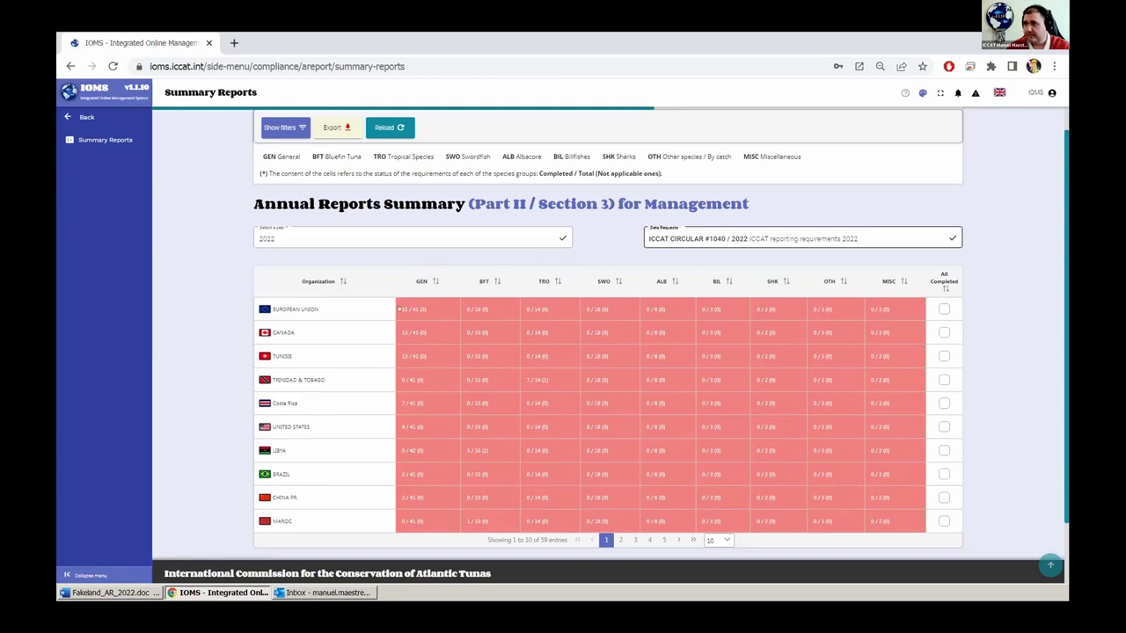
{"action": "left_click", "coordinate": [552, 178]}
{"action": "left_click", "coordinate": [581, 175]}
{"action": "left_click", "coordinate": [581, 174]}
{"action": "left_click", "coordinate": [626, 170]}
{"action": "left_click", "coordinate": [626, 169]}
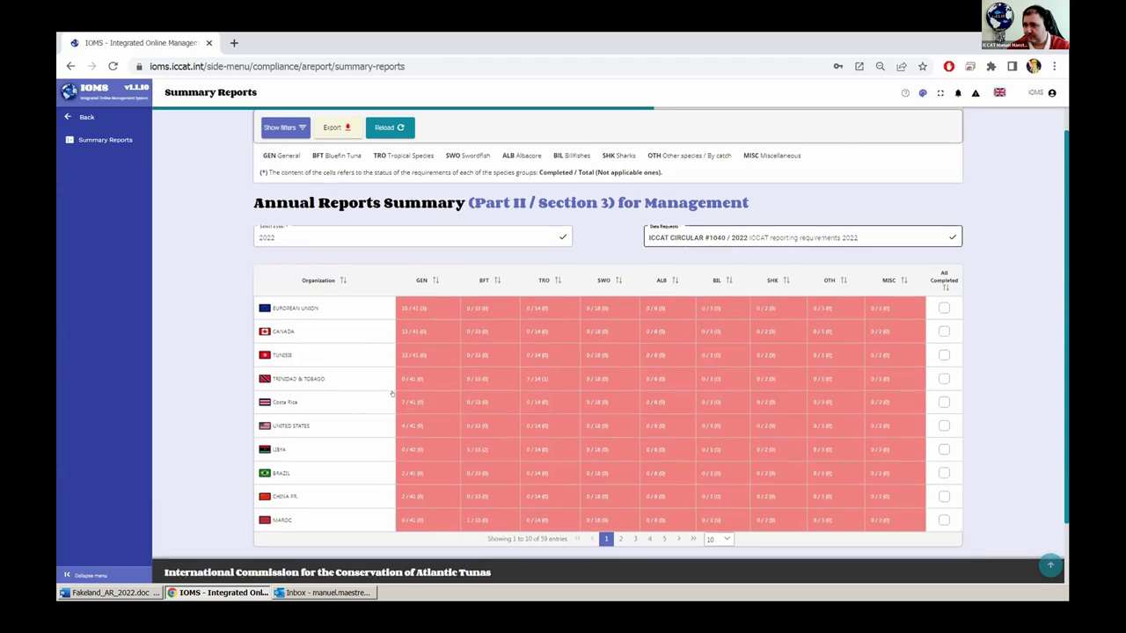
- View the second page of organizations in the summary table and return to the first page
{"action": "scroll", "coordinate": [528, 440], "scroll_direction": "down", "scroll_amount": 2}
{"action": "left_click", "coordinate": [620, 462]}
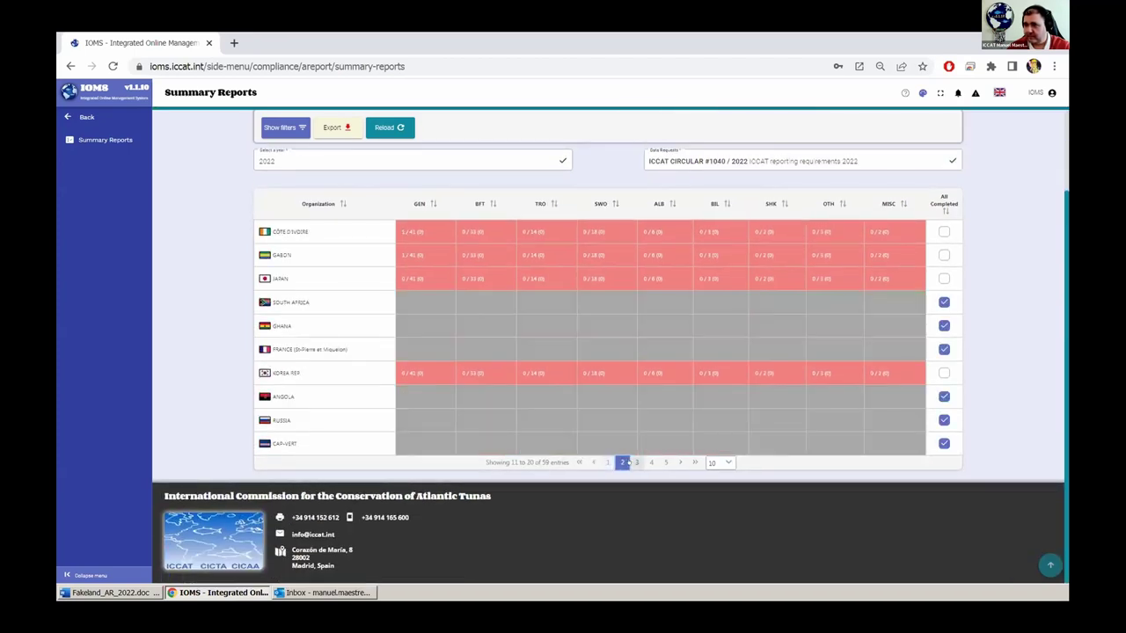
{"action": "left_click", "coordinate": [637, 462]}
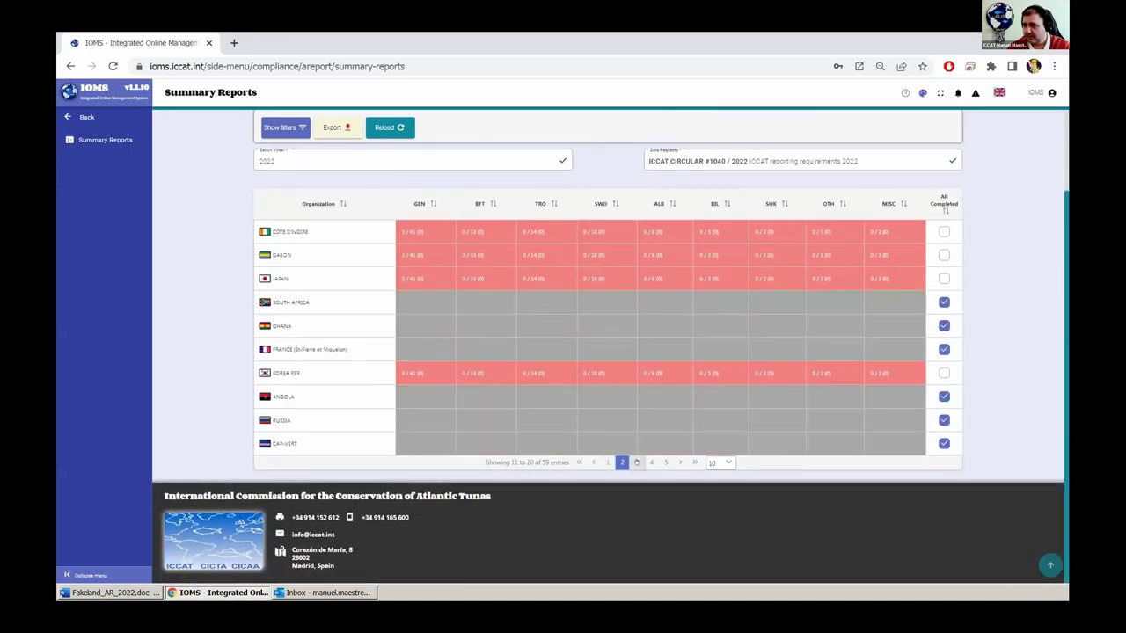
{"action": "left_click", "coordinate": [592, 462]}
{"action": "left_click", "coordinate": [592, 463]}
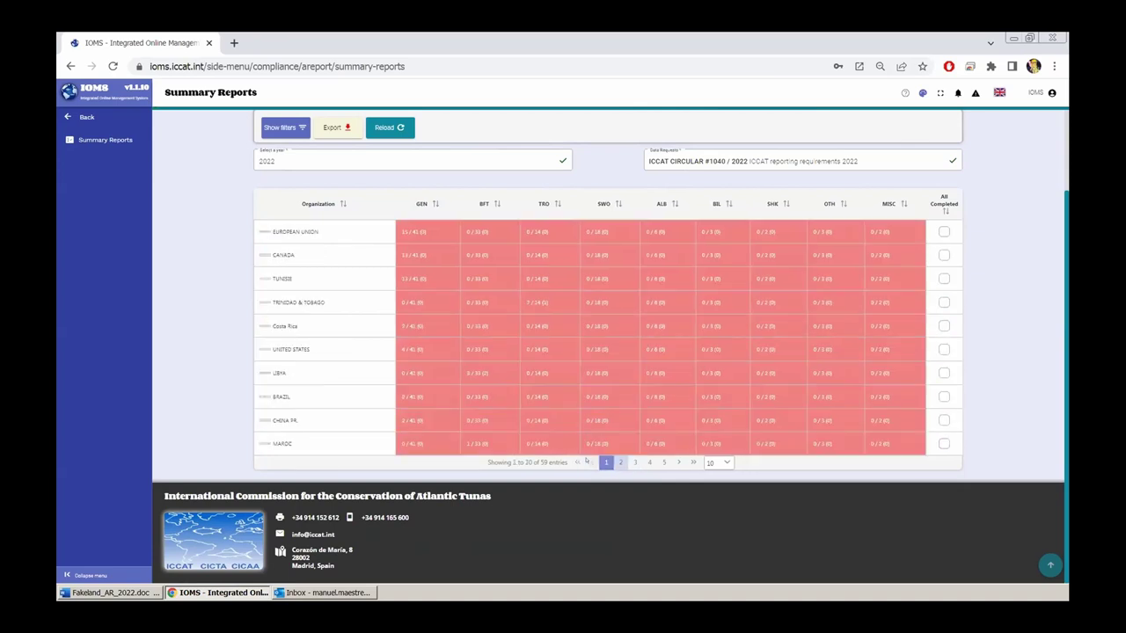
{"action": "scroll", "coordinate": [497, 431], "scroll_direction": "down", "scroll_amount": 2}
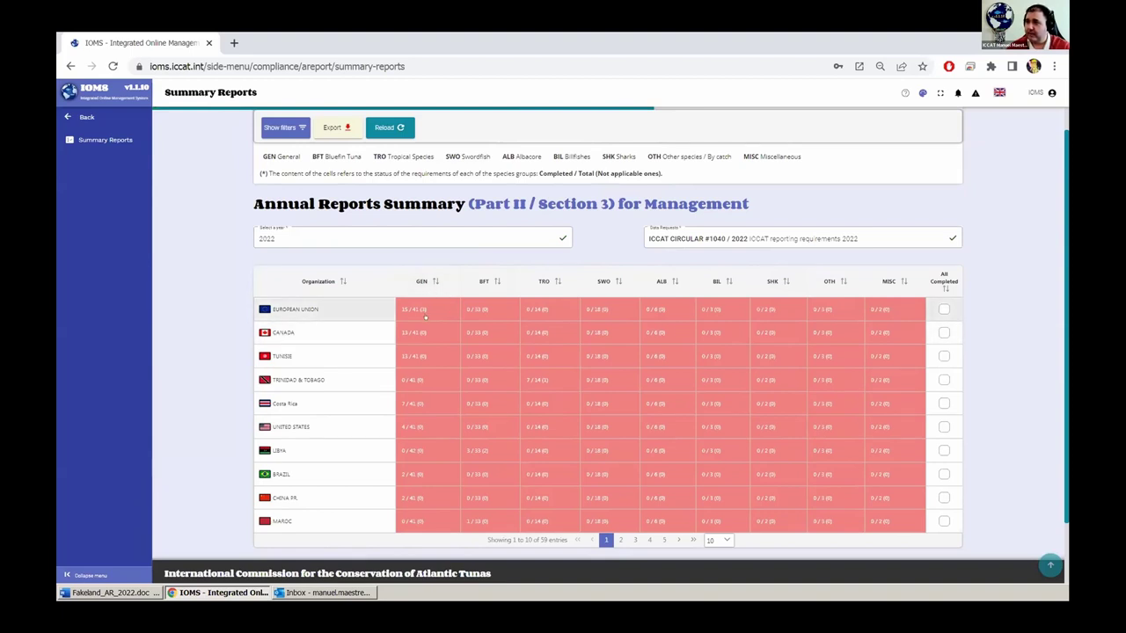
- Review the legend colours for completed and pending registers above the summary table
{"action": "scroll", "coordinate": [382, 310], "scroll_direction": "up", "scroll_amount": 1}
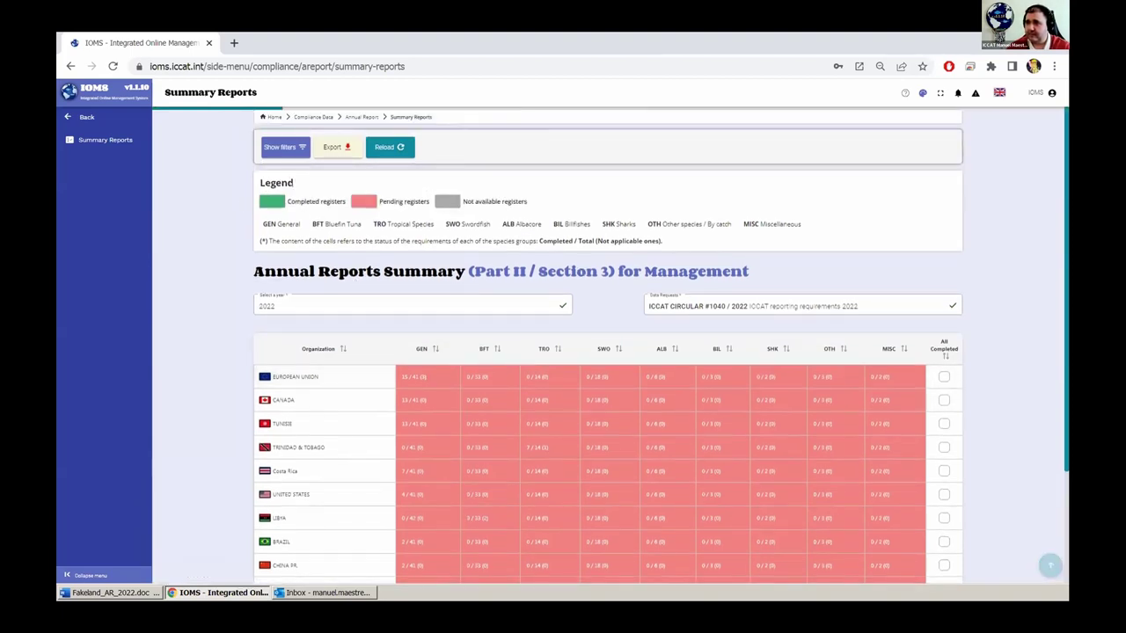
{"action": "left_click", "coordinate": [272, 200]}
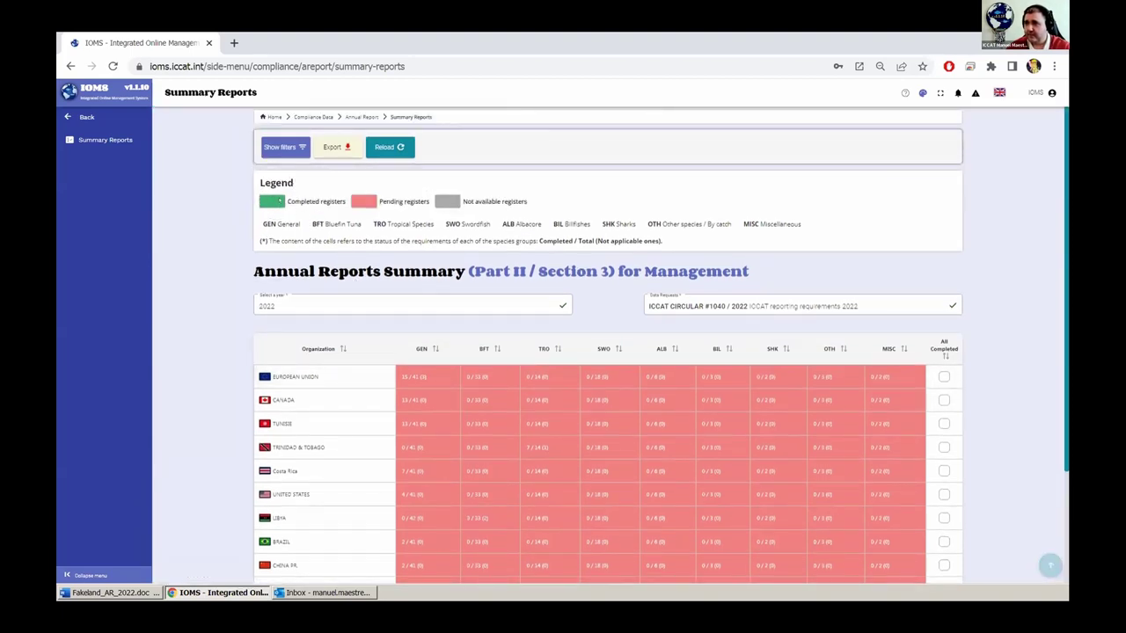
{"action": "left_click", "coordinate": [278, 201]}
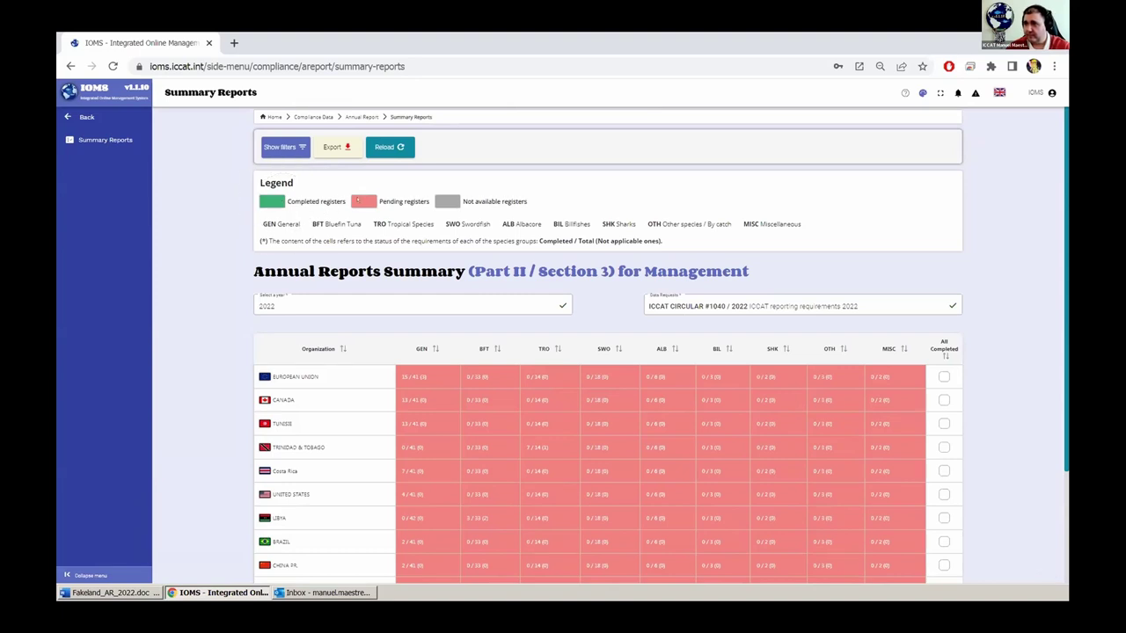
{"action": "left_click", "coordinate": [370, 203]}
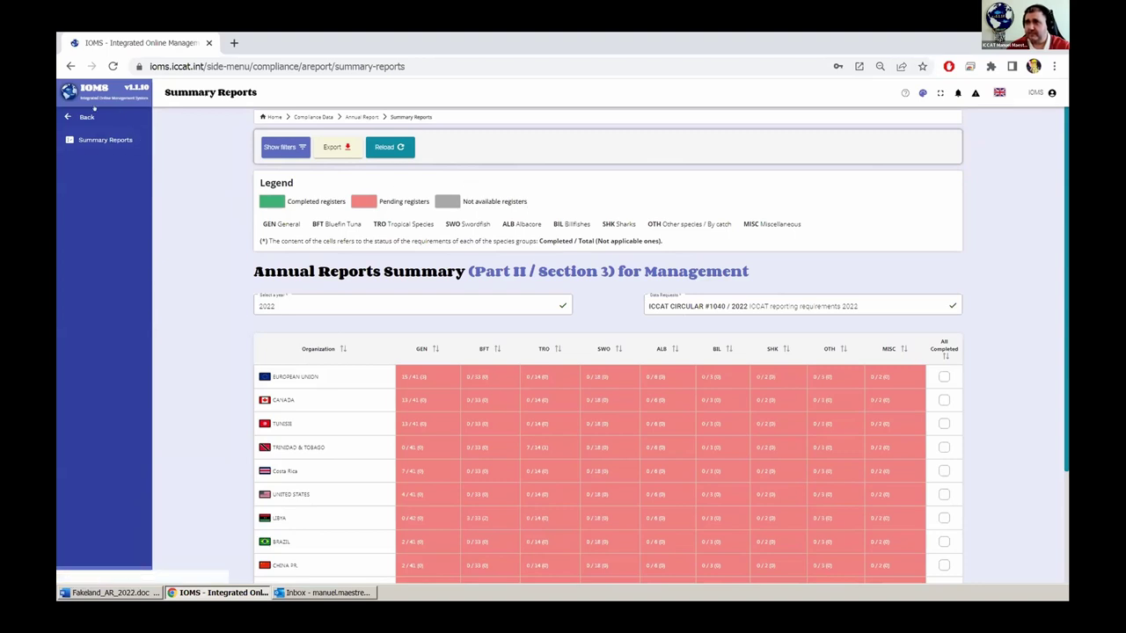
- Open Status by Requirement and display the 2022 report for ICCAT CIRCULAR #0669 / 2022, requirement S:GEN01 Annual Reports (Scientific)
{"action": "left_click", "coordinate": [362, 117]}
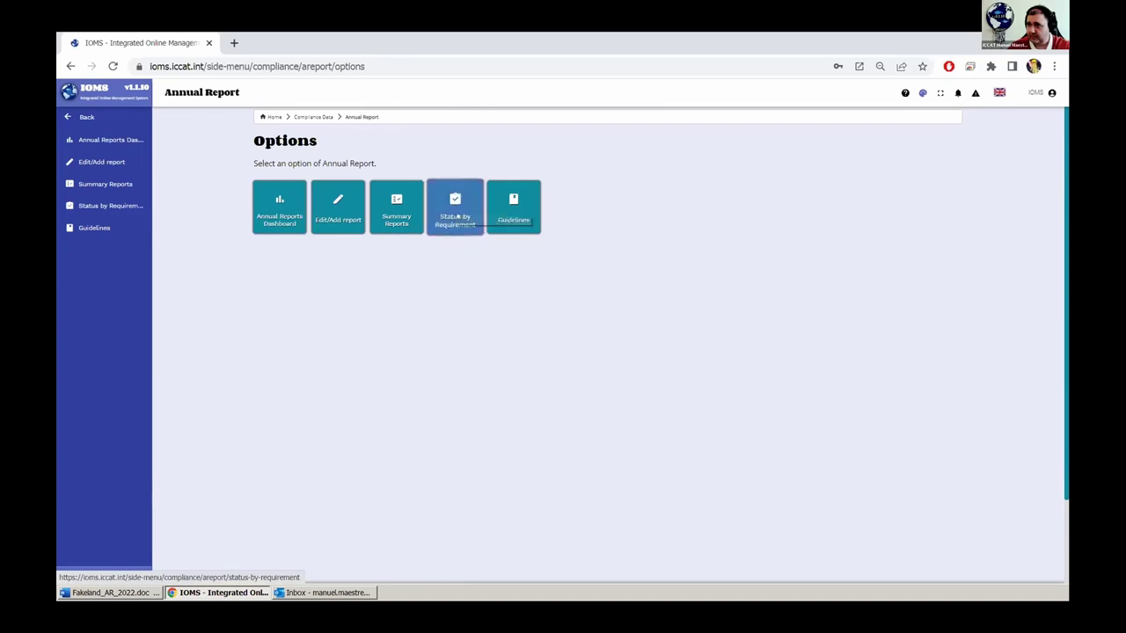
{"action": "left_click", "coordinate": [450, 201]}
{"action": "left_click", "coordinate": [413, 174]}
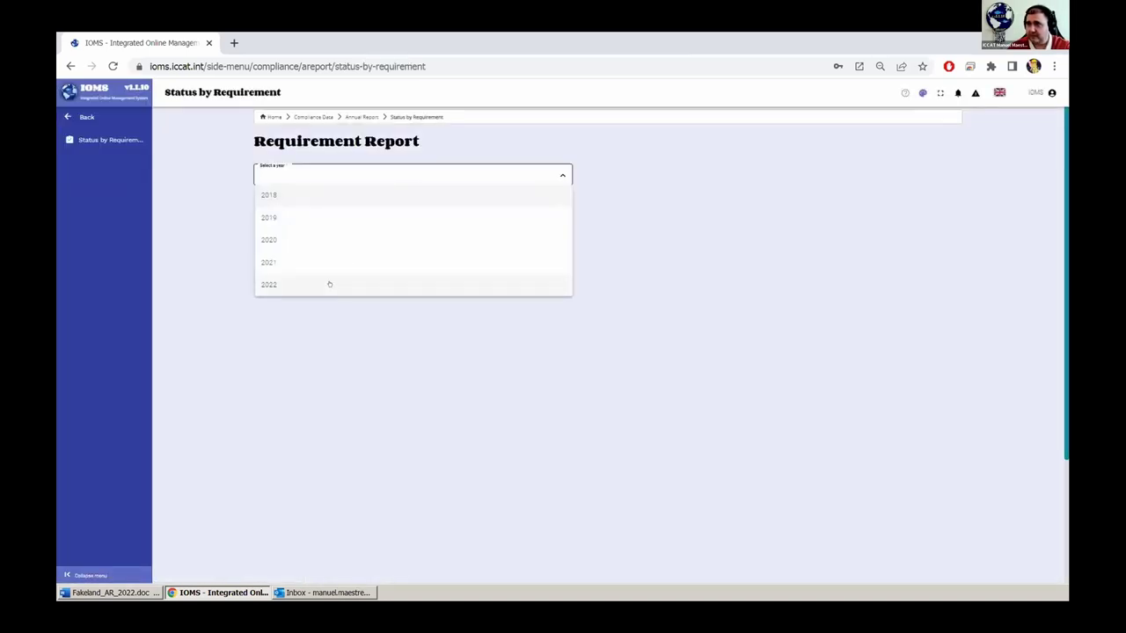
{"action": "left_click", "coordinate": [329, 284]}
{"action": "left_click", "coordinate": [702, 172]}
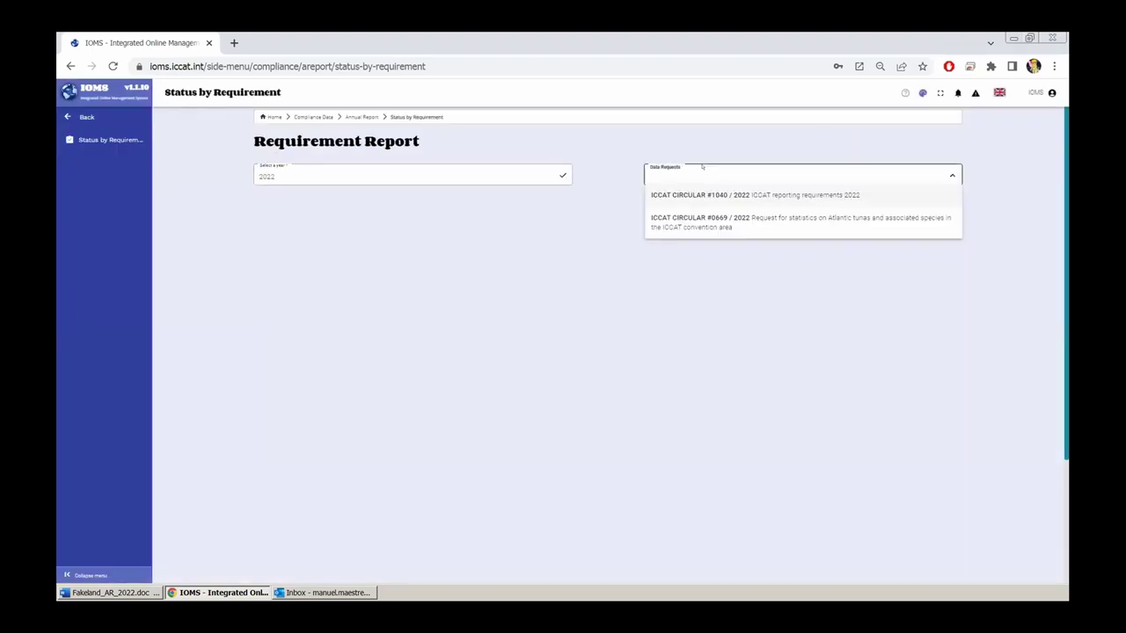
{"action": "left_click", "coordinate": [709, 222]}
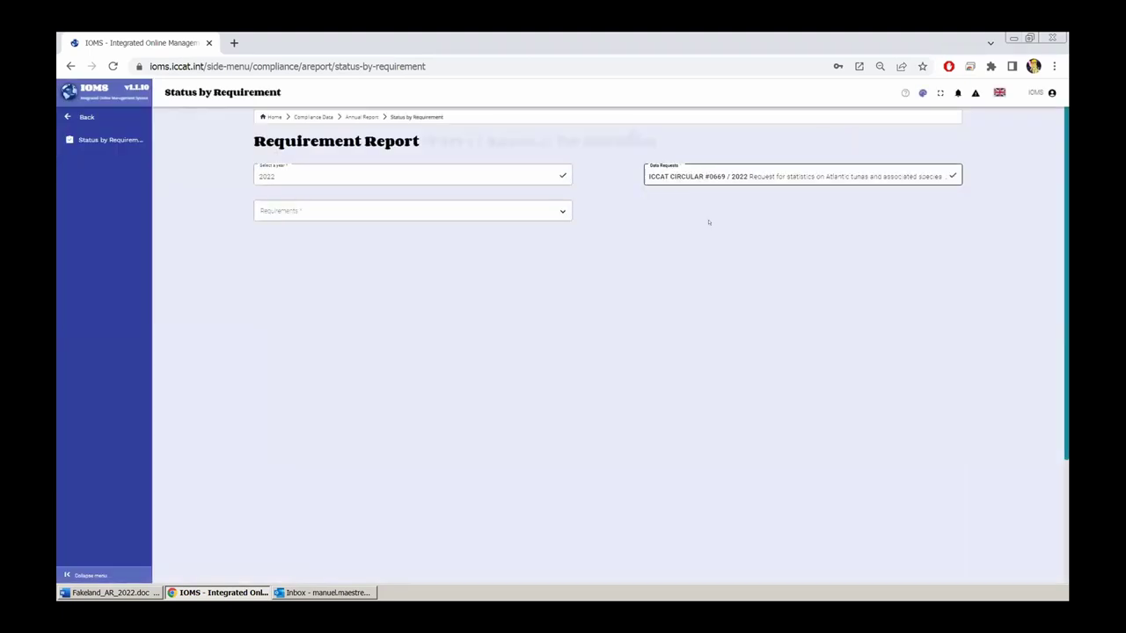
{"action": "left_click", "coordinate": [380, 207]}
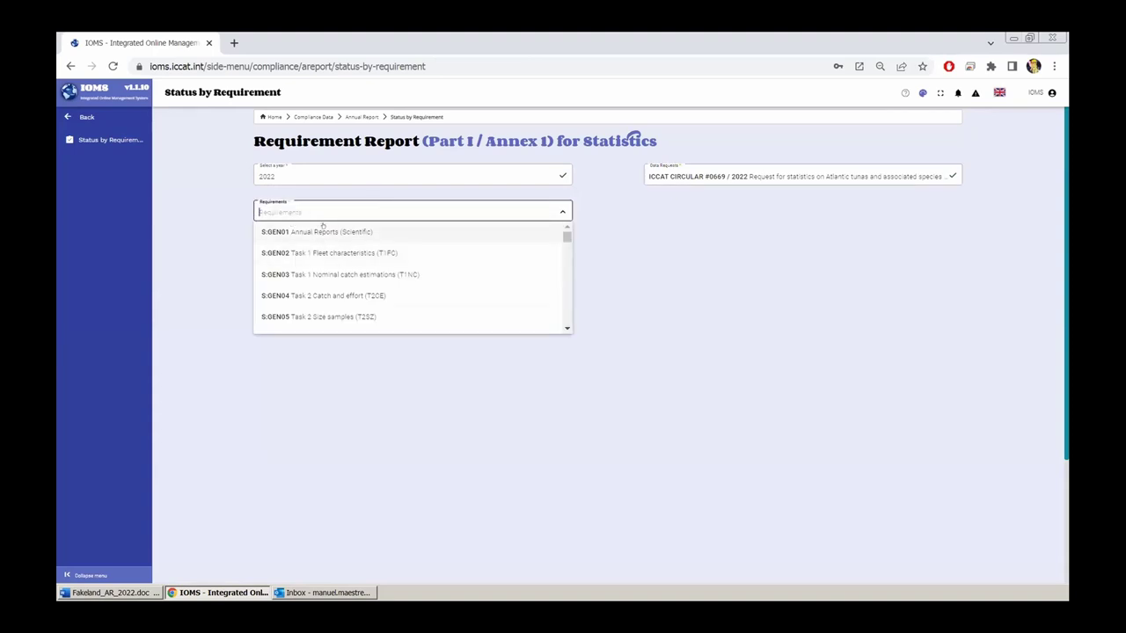
{"action": "left_click", "coordinate": [323, 231]}
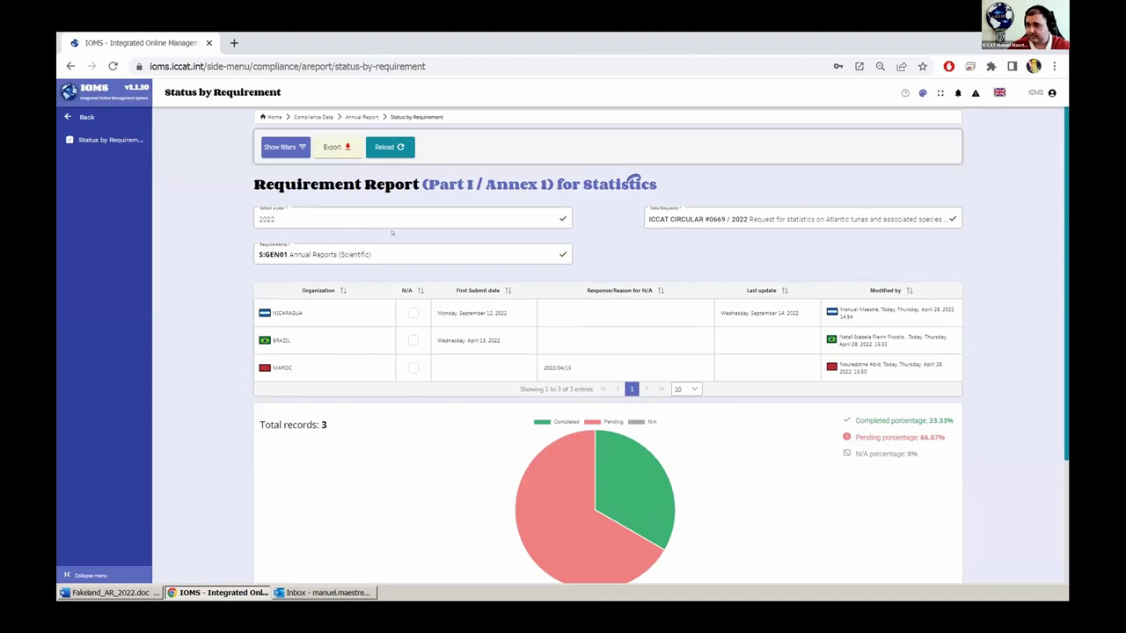
- Examine the S:GEN01 pie chart and the organizations' submission dates and responses, including Maroc's entry
{"action": "scroll", "coordinate": [341, 458], "scroll_direction": "down", "scroll_amount": 1}
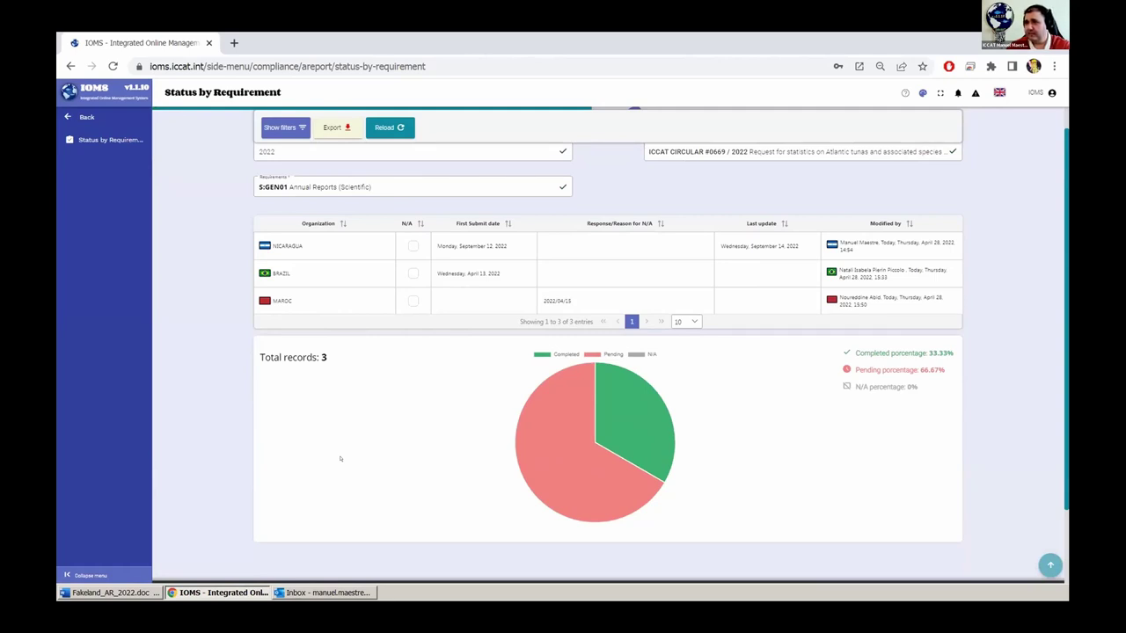
{"action": "scroll", "coordinate": [322, 254], "scroll_direction": "up", "scroll_amount": 1}
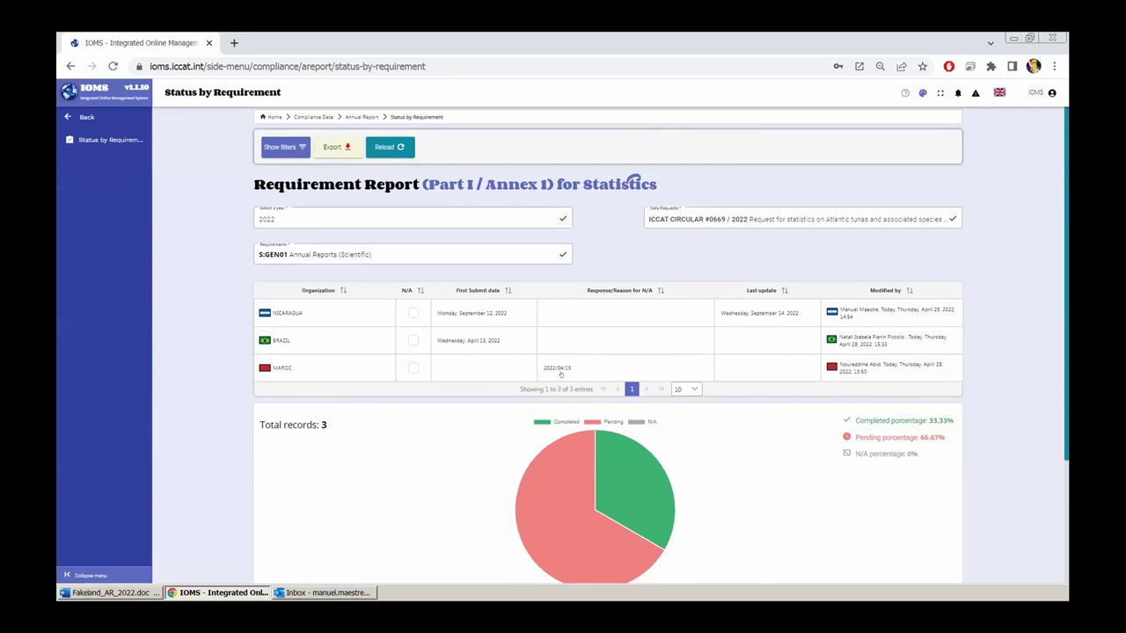
{"action": "left_click", "coordinate": [558, 370]}
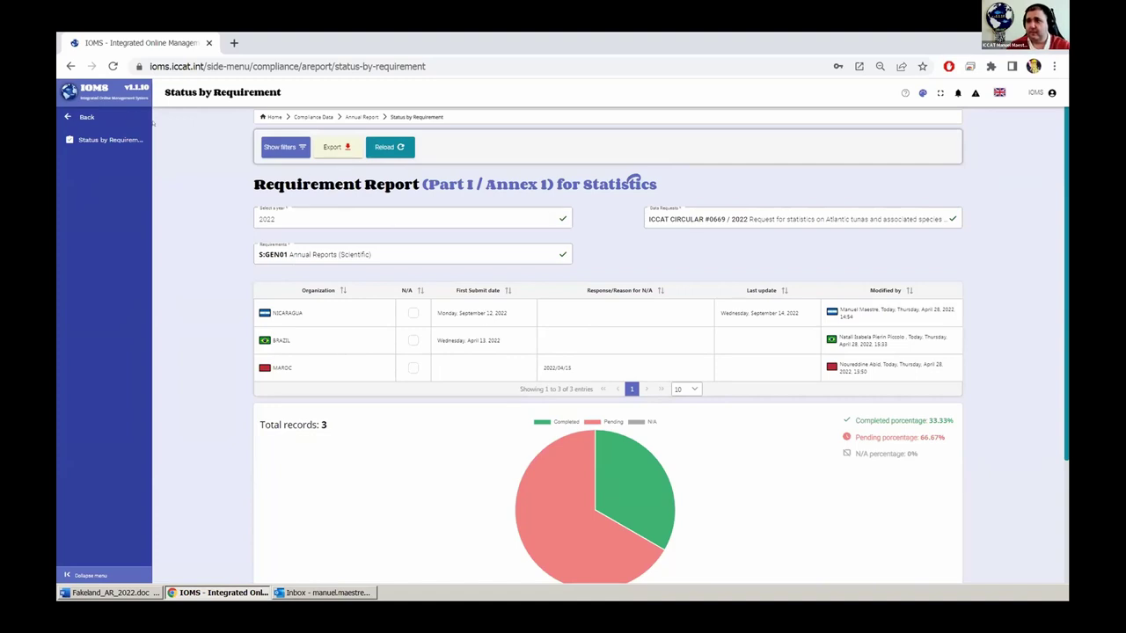
- Display the report for requirement S:GEN02 Task 1 Fleet characteristics (T1FC), and return to the Annual Report options
{"action": "left_click", "coordinate": [316, 258]}
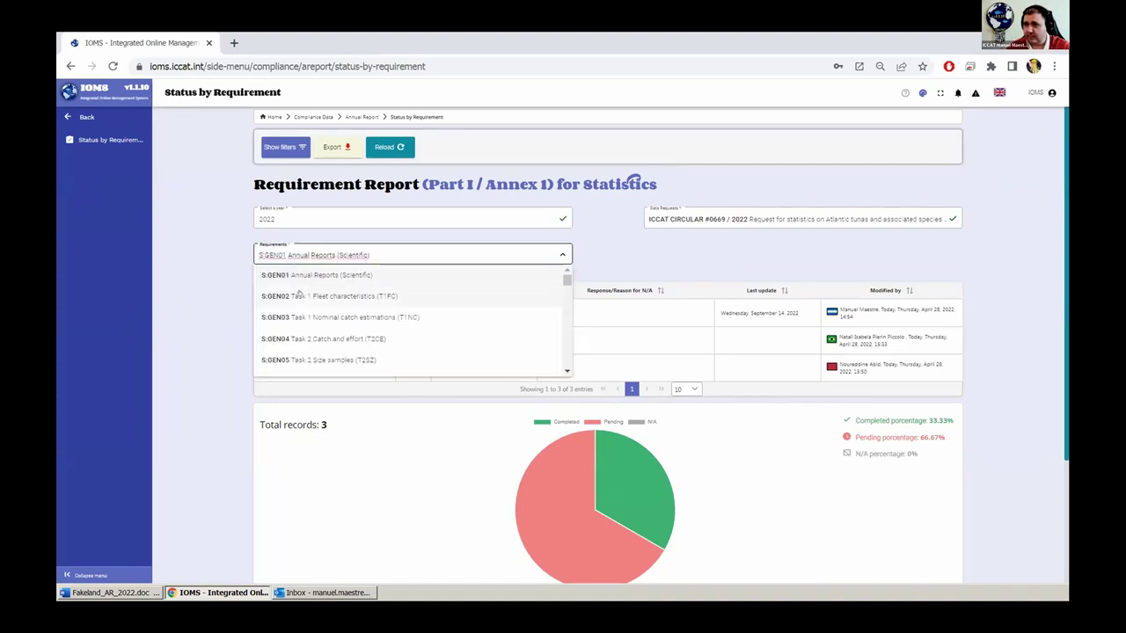
{"action": "left_click", "coordinate": [299, 294]}
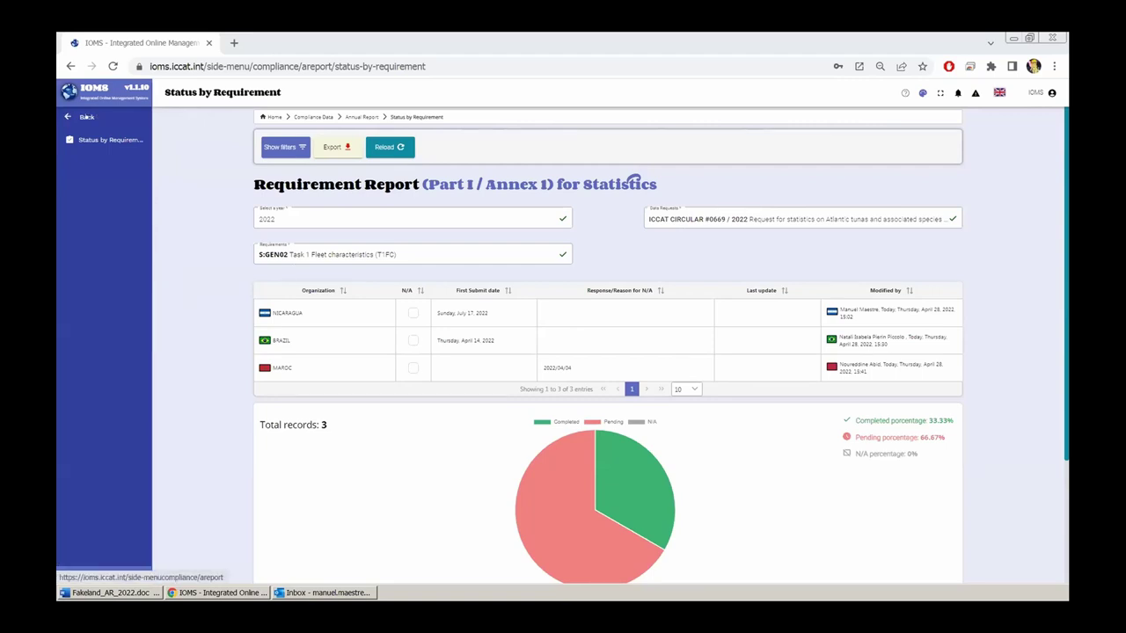
{"action": "left_click", "coordinate": [82, 117]}
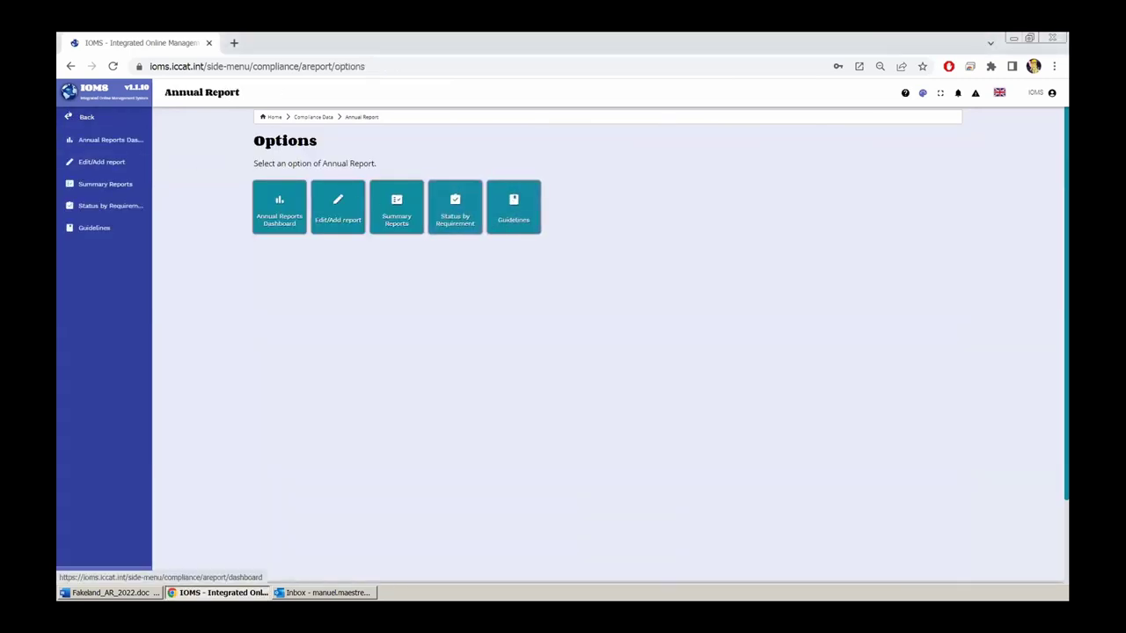
- Open Edit/Add report and load TUNISIE's 2022 annual report for ICCAT CIRCULAR #0669 / 2022
{"action": "left_click", "coordinate": [81, 117]}
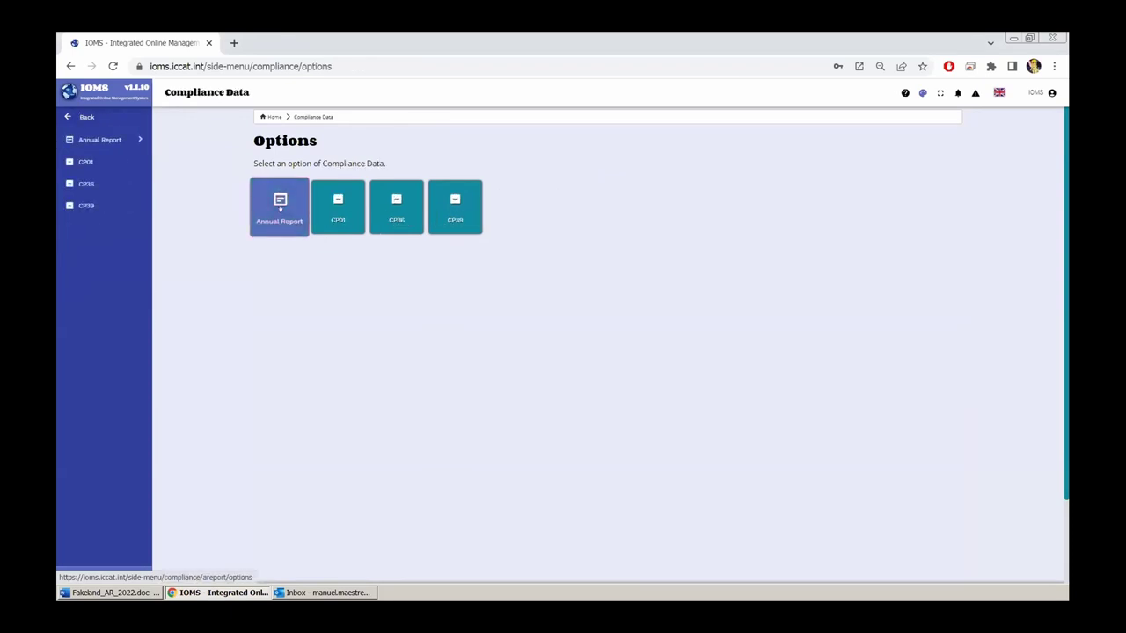
{"action": "left_click", "coordinate": [278, 207]}
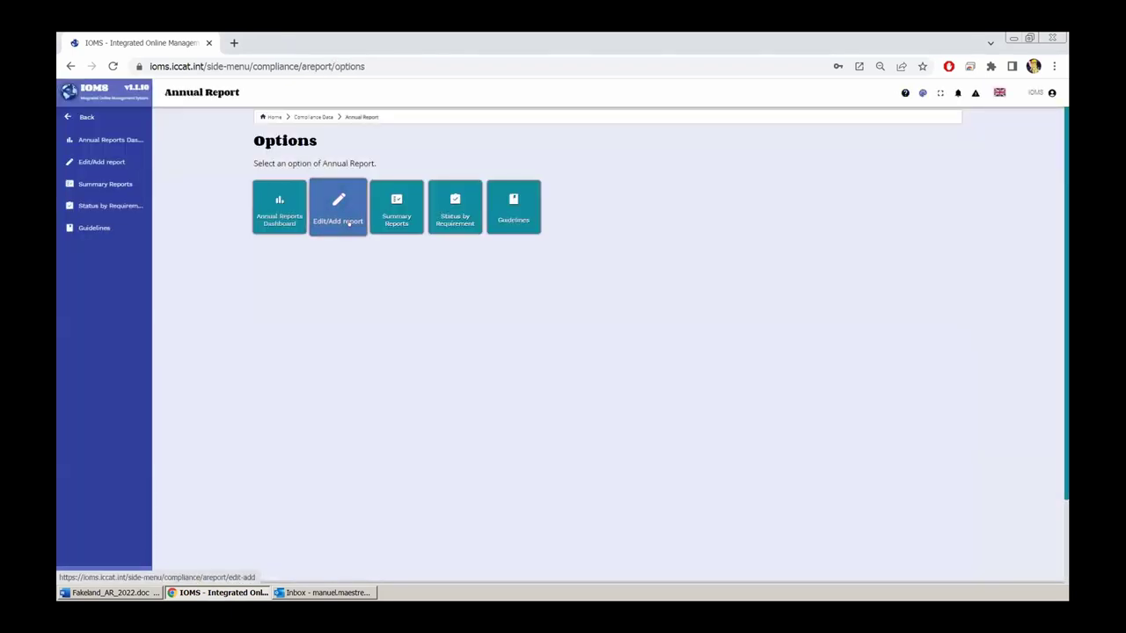
{"action": "left_click", "coordinate": [338, 207]}
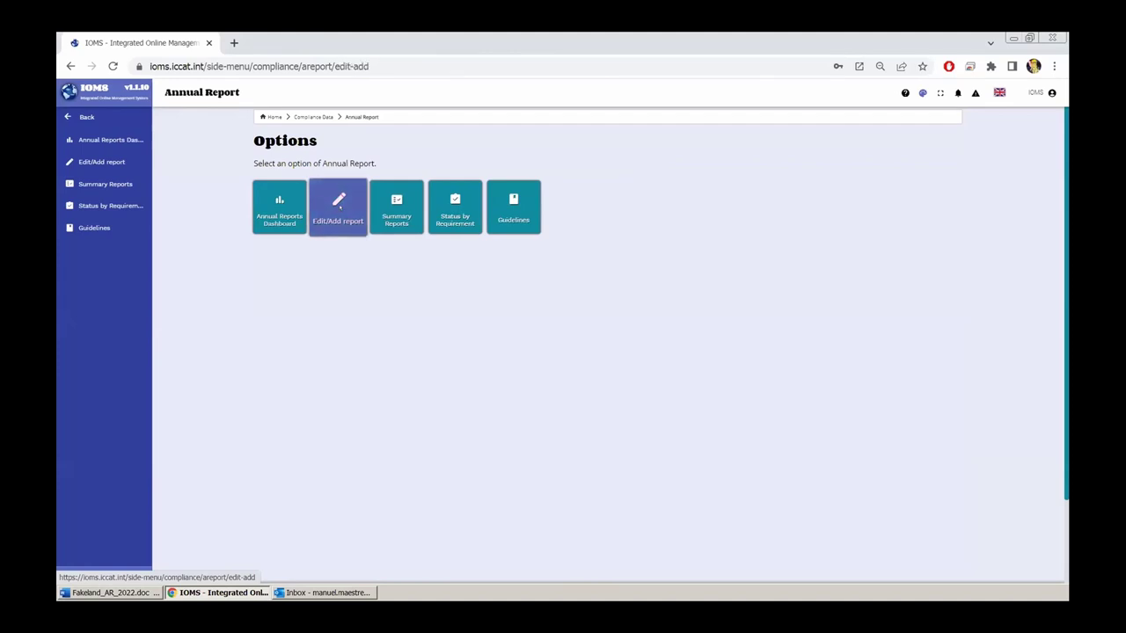
{"action": "left_click", "coordinate": [322, 173]}
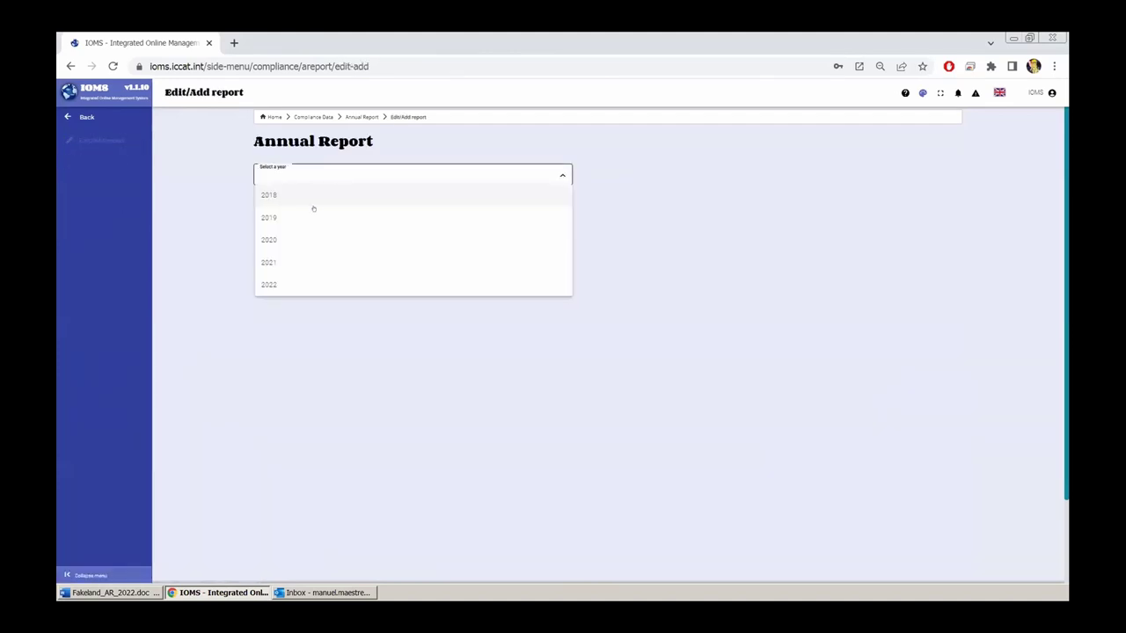
{"action": "left_click", "coordinate": [291, 282]}
{"action": "left_click", "coordinate": [737, 171]}
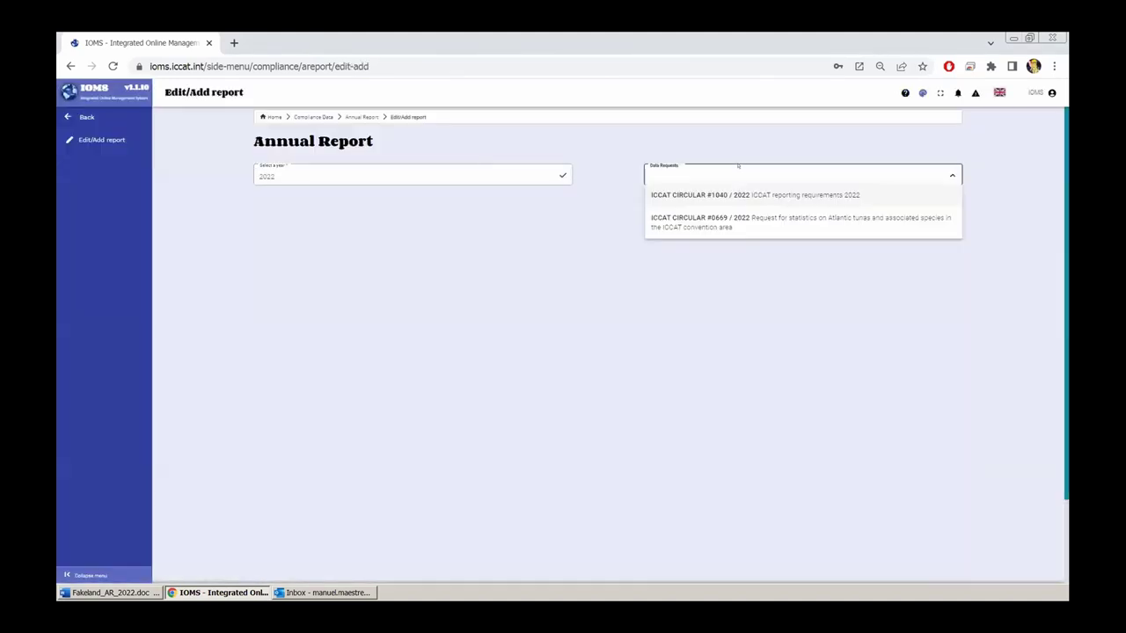
{"action": "left_click", "coordinate": [729, 225]}
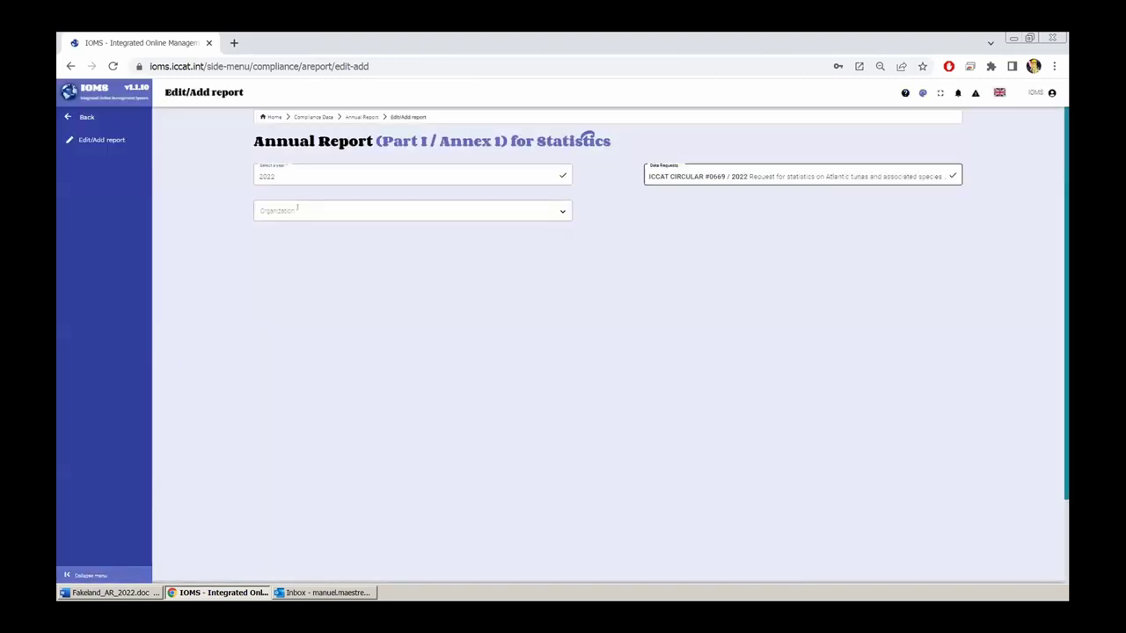
{"action": "left_click", "coordinate": [298, 209]}
{"action": "type", "text": "tuni"}
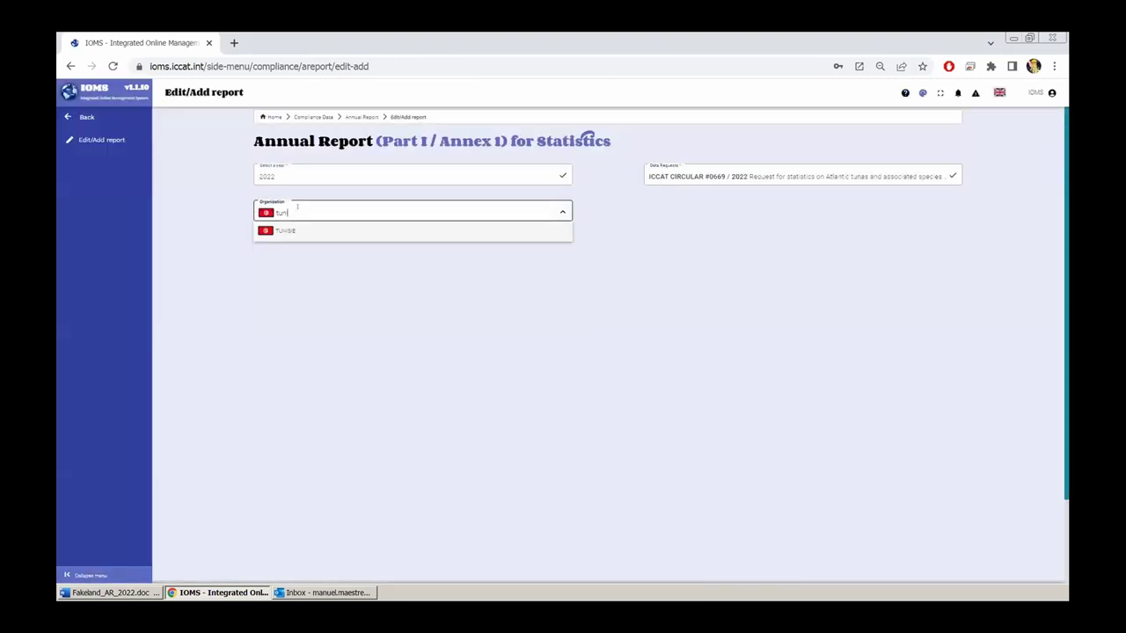
{"action": "left_click", "coordinate": [280, 231]}
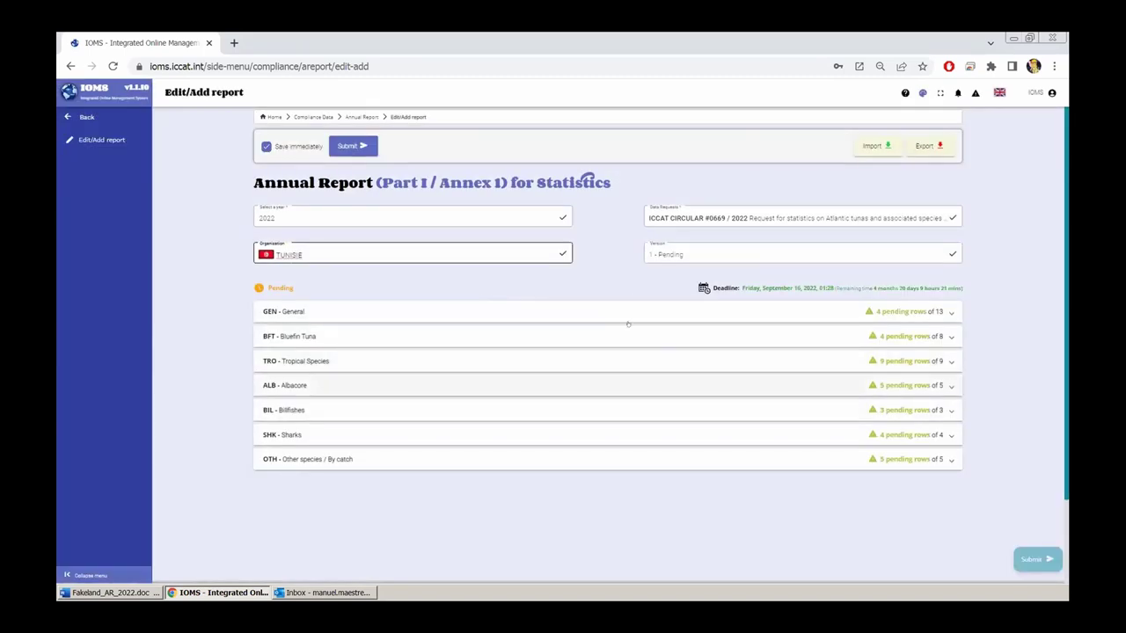
- Expand the GEN - General section of TUNISIE's report and check its rows and the report version
{"action": "left_click", "coordinate": [518, 309]}
{"action": "scroll", "coordinate": [518, 309], "scroll_direction": "down", "scroll_amount": 2}
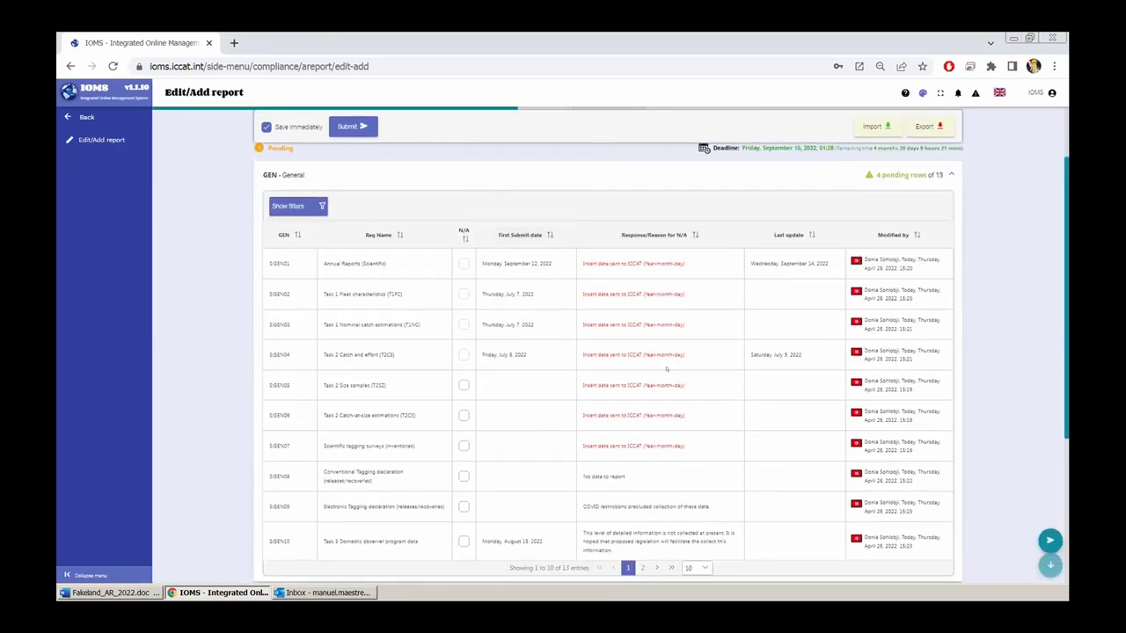
{"action": "scroll", "coordinate": [757, 264], "scroll_direction": "up", "scroll_amount": 2}
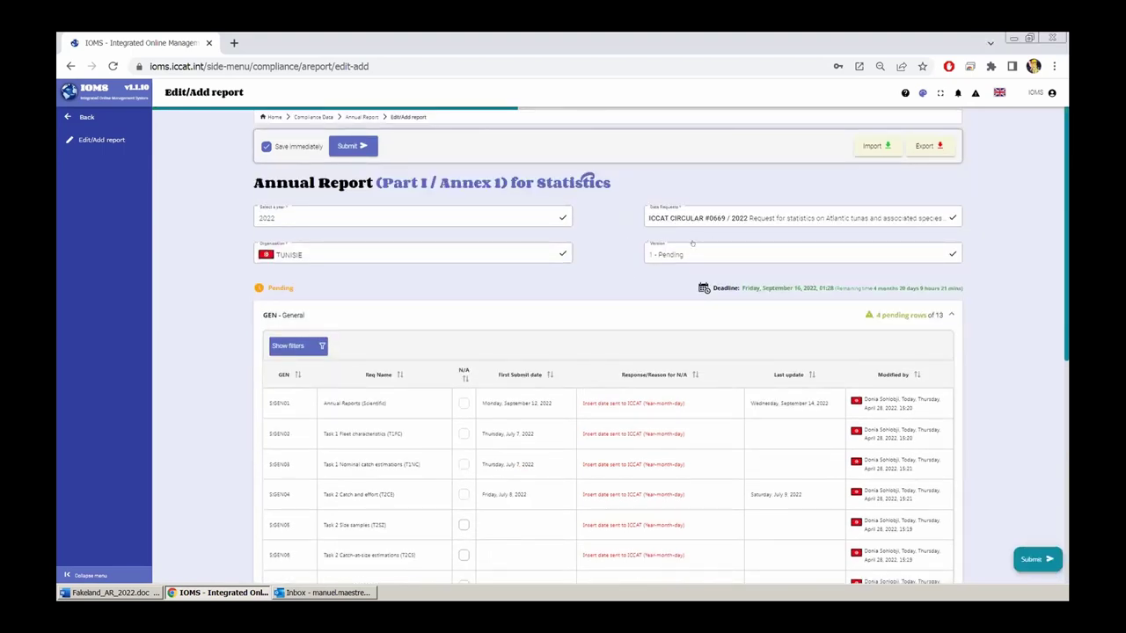
{"action": "left_click", "coordinate": [664, 254]}
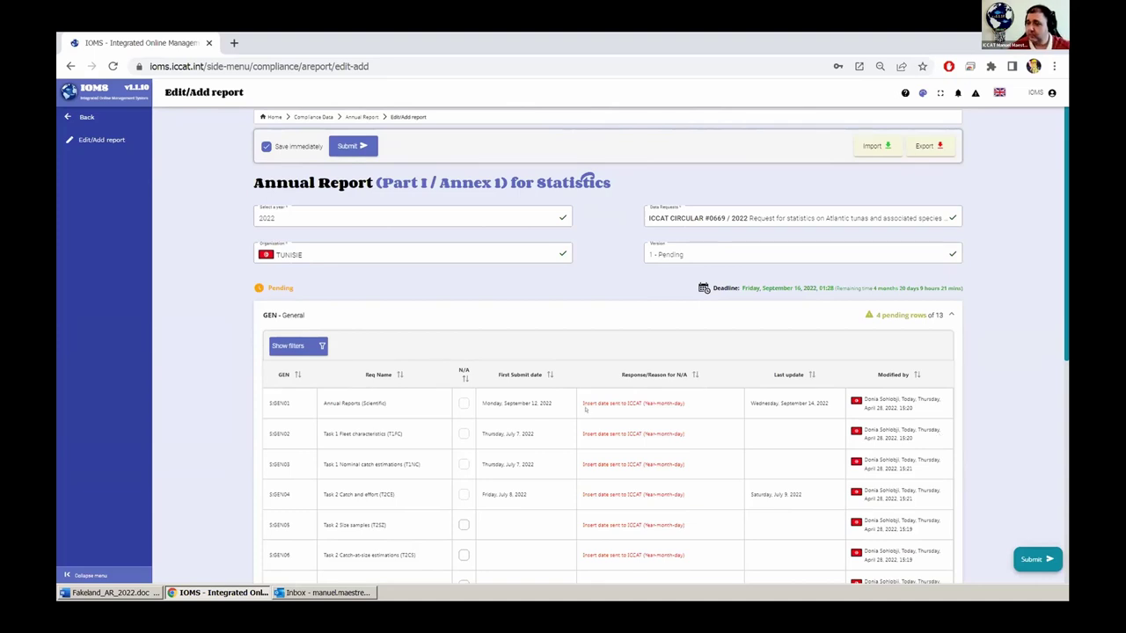
- Review the submission dates and responses in the GEN rows, and open the Submit Annual Report confirmation and dismiss it without submitting
{"action": "scroll", "coordinate": [508, 351], "scroll_direction": "down", "scroll_amount": 1}
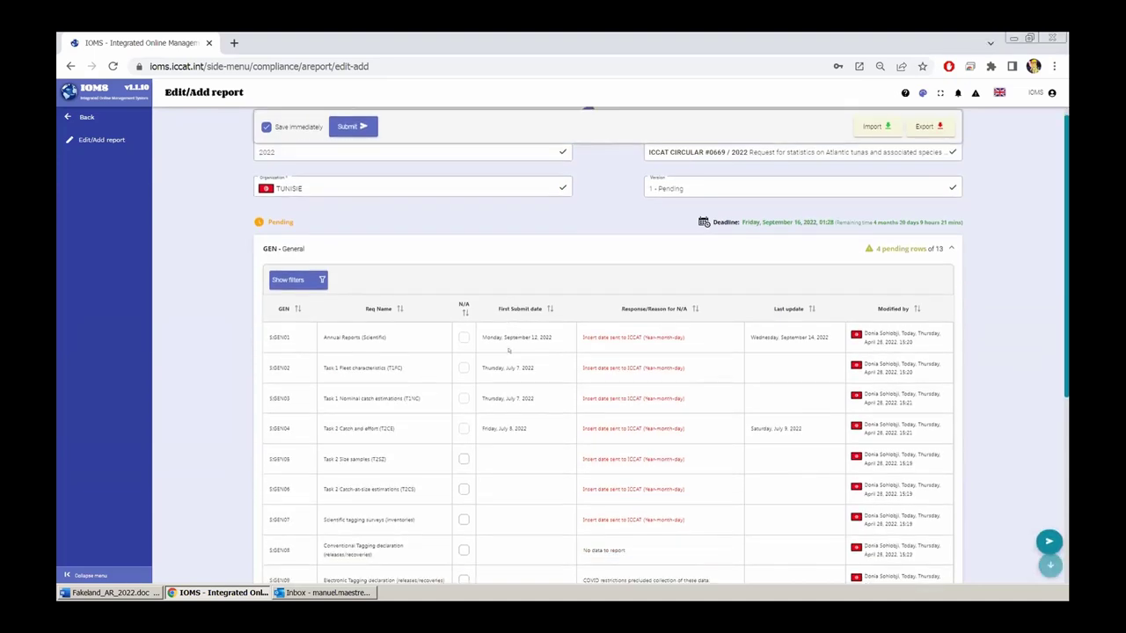
{"action": "scroll", "coordinate": [509, 351], "scroll_direction": "down", "scroll_amount": 1}
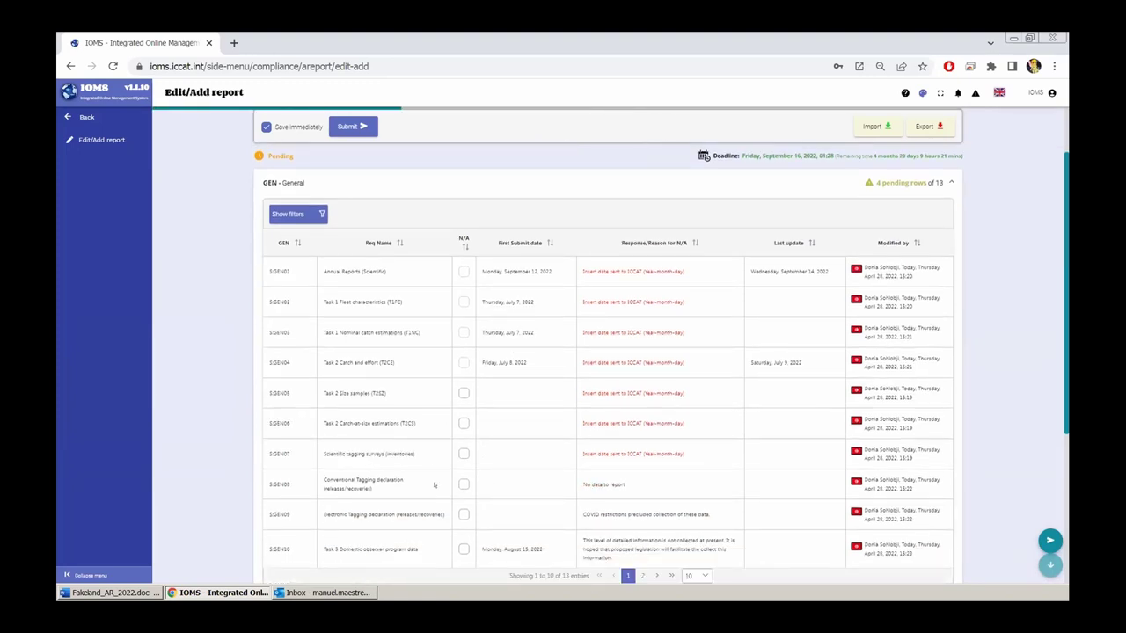
{"action": "scroll", "coordinate": [433, 477], "scroll_direction": "down", "scroll_amount": 1}
{"action": "scroll", "coordinate": [422, 366], "scroll_direction": "up", "scroll_amount": 3}
{"action": "scroll", "coordinate": [341, 141], "scroll_direction": "up", "scroll_amount": 1}
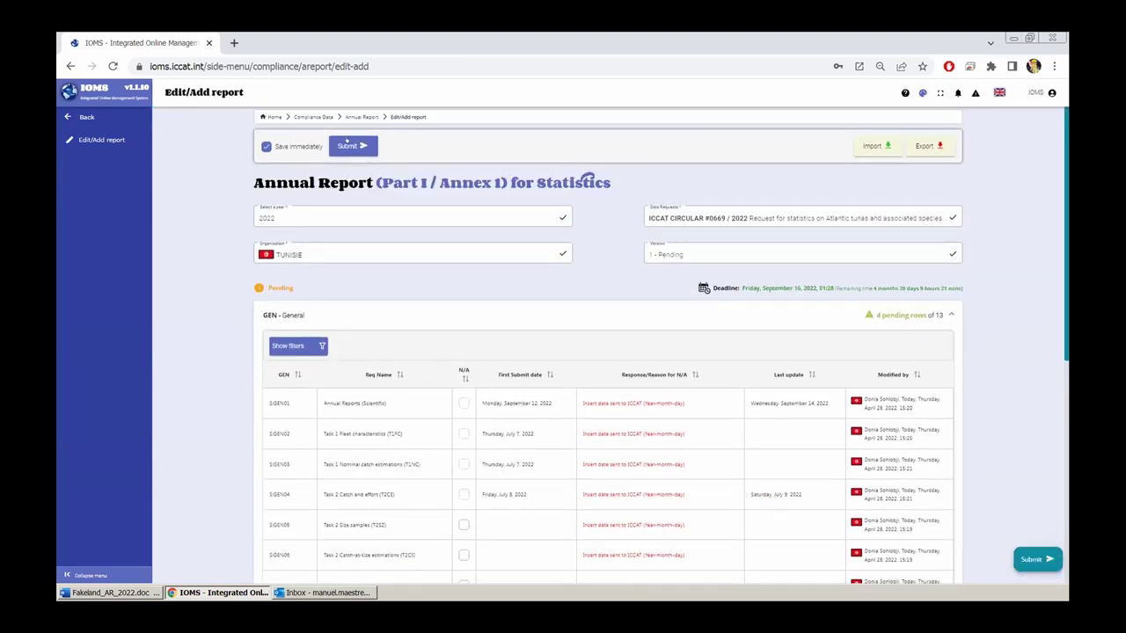
{"action": "left_click", "coordinate": [350, 147]}
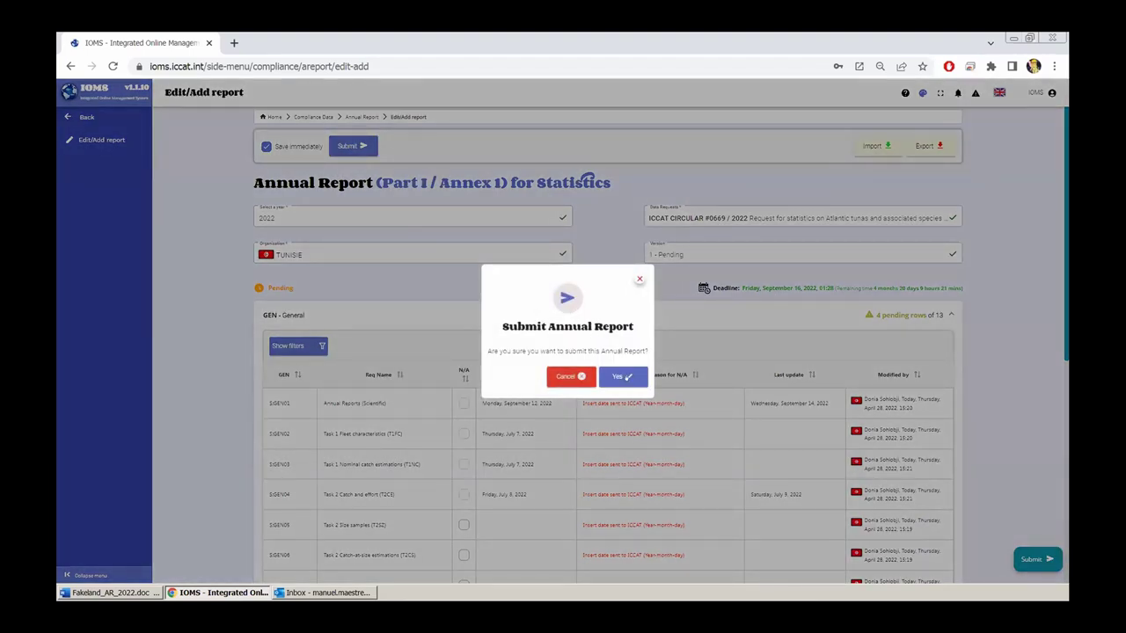
{"action": "left_click", "coordinate": [639, 280]}
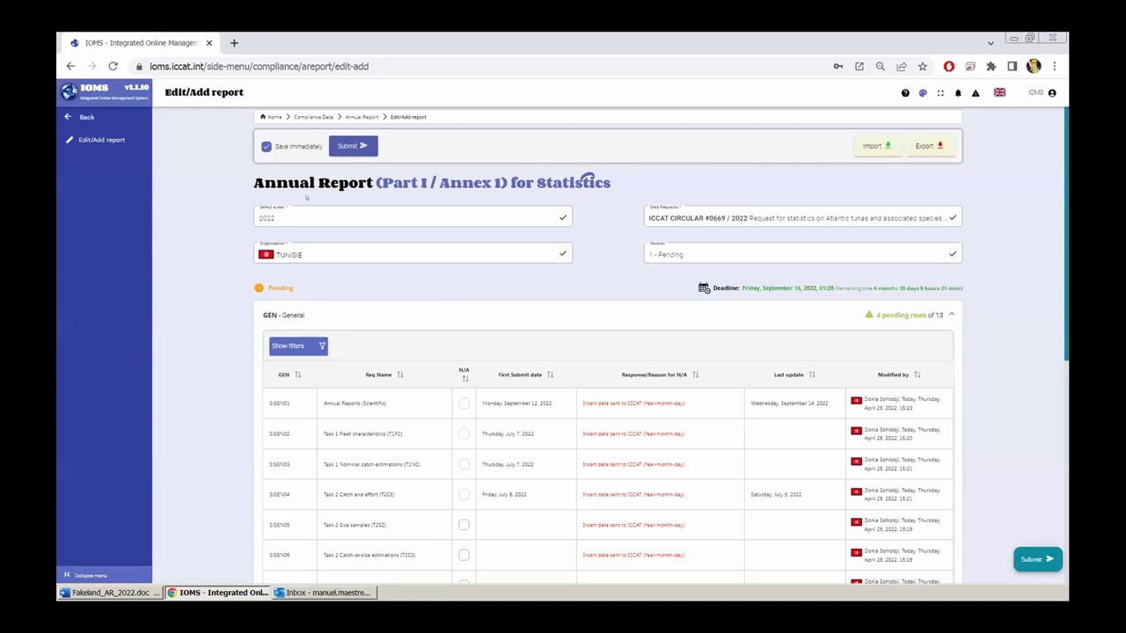
- Switch the interface language to French and review the translated report header and GEN requirements
{"action": "left_click", "coordinate": [1000, 92]}
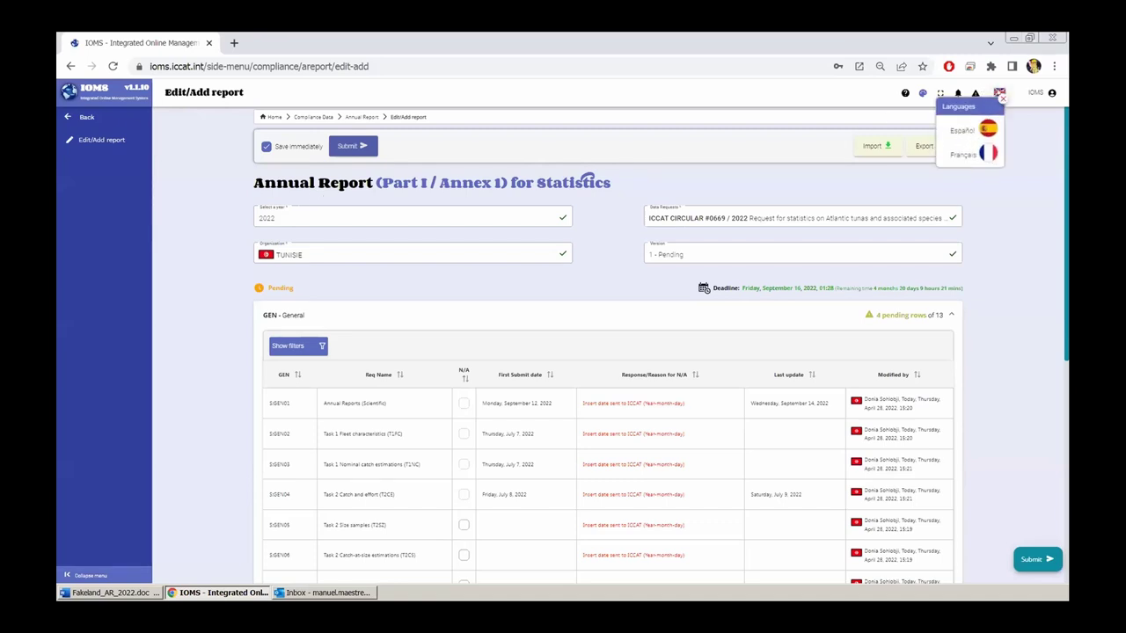
{"action": "left_click", "coordinate": [956, 149]}
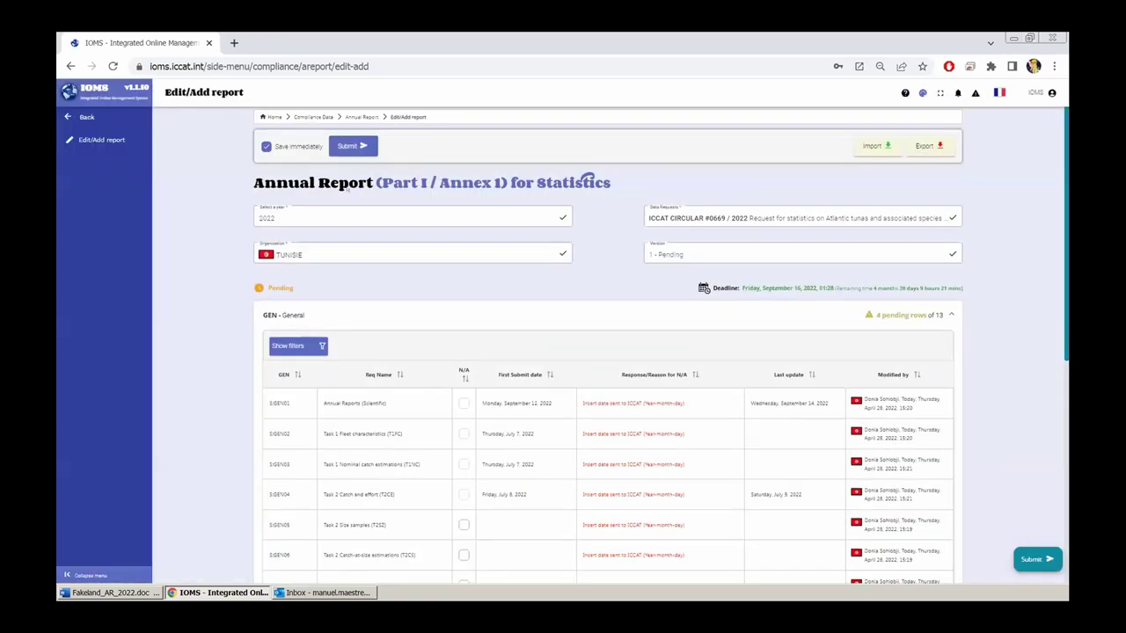
{"action": "scroll", "coordinate": [346, 147], "scroll_direction": "down", "scroll_amount": 1}
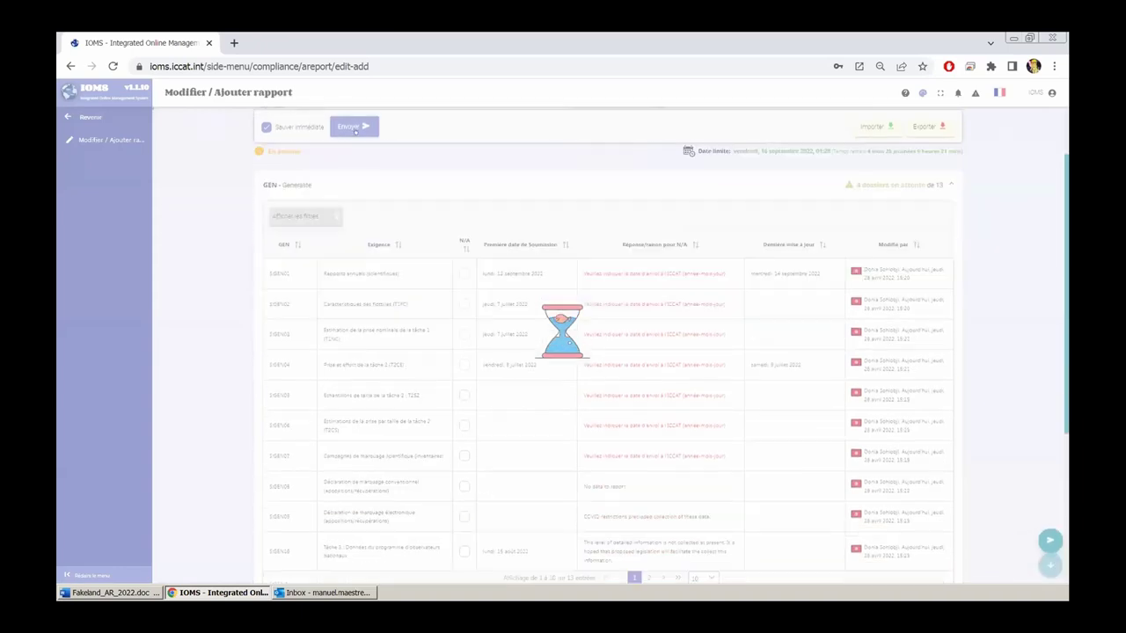
{"action": "scroll", "coordinate": [351, 132], "scroll_direction": "down", "scroll_amount": 2}
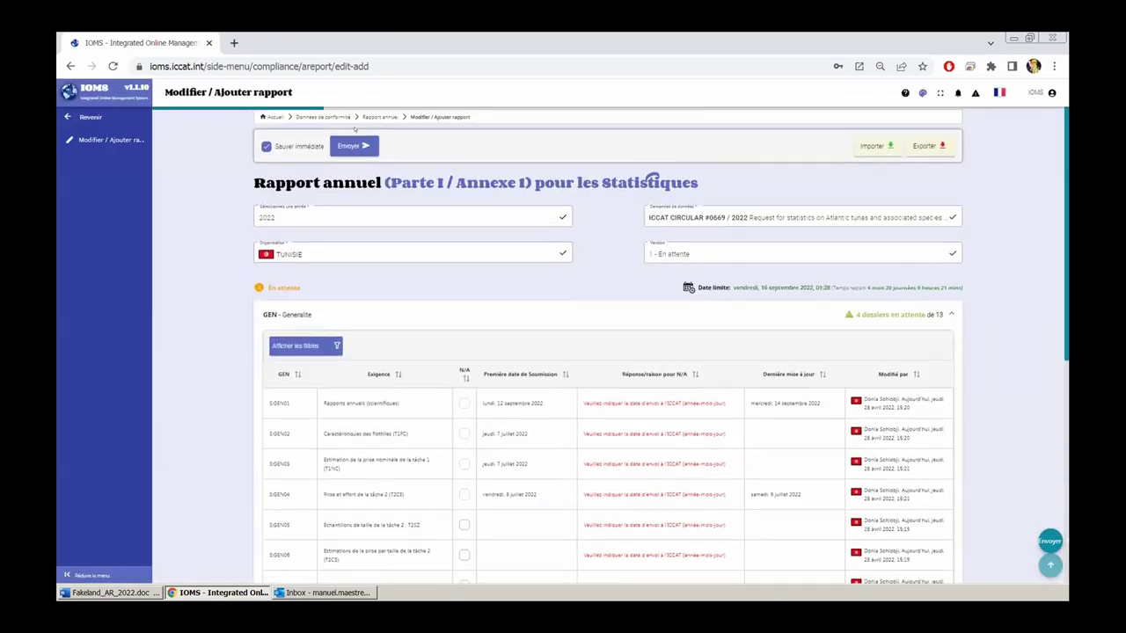
{"action": "scroll", "coordinate": [356, 140], "scroll_direction": "down", "scroll_amount": 2}
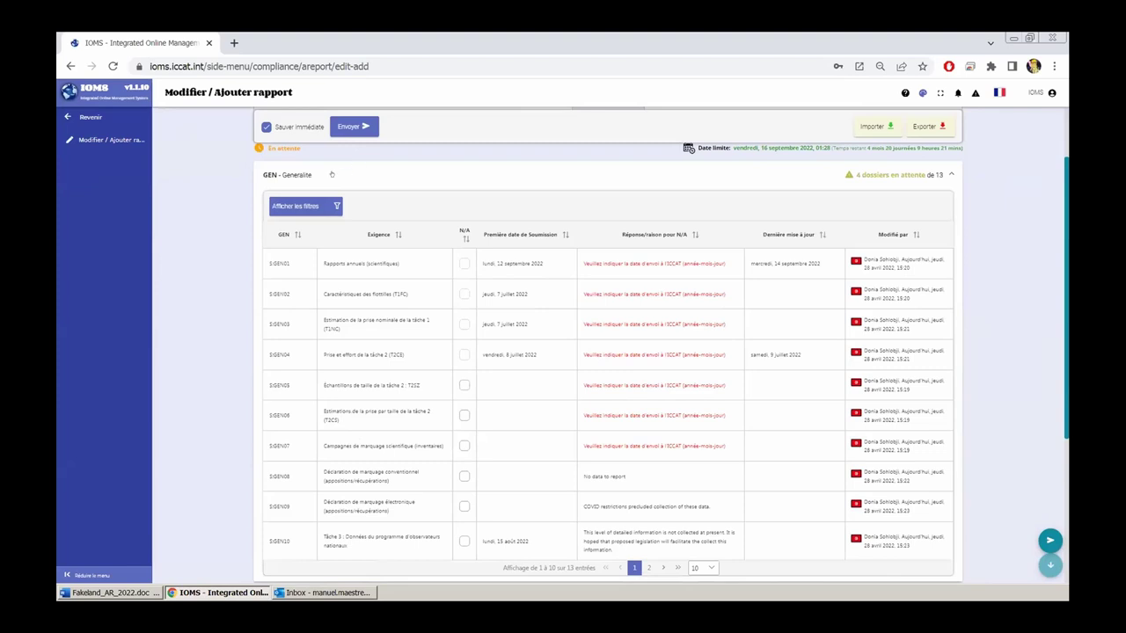
{"action": "scroll", "coordinate": [289, 206], "scroll_direction": "up", "scroll_amount": 1}
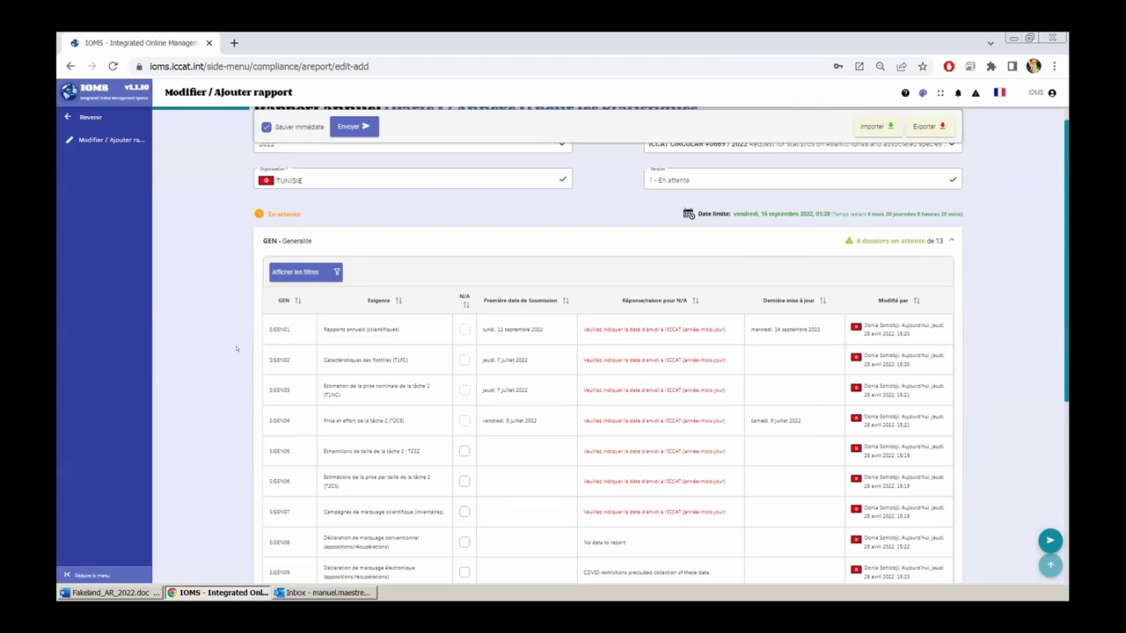
{"action": "scroll", "coordinate": [235, 348], "scroll_direction": "up", "scroll_amount": 1}
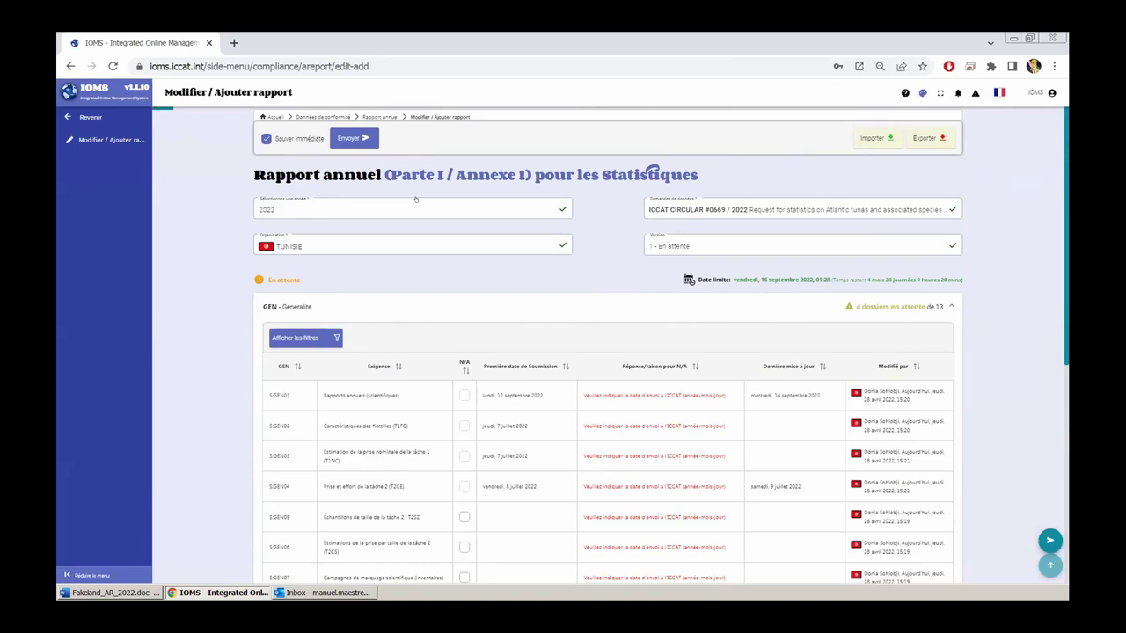
- Change the data request to ICCAT CIRCULAR #1040 / 2022 and check TUNISIE's compliance rows and report version
{"action": "left_click", "coordinate": [736, 207]}
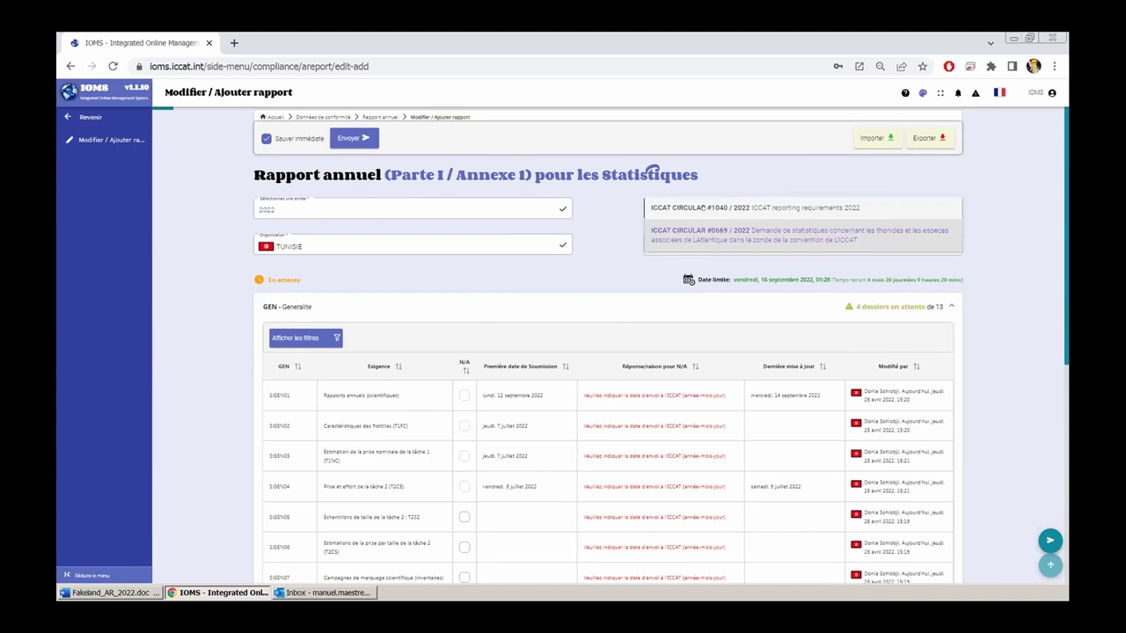
{"action": "left_click", "coordinate": [702, 208]}
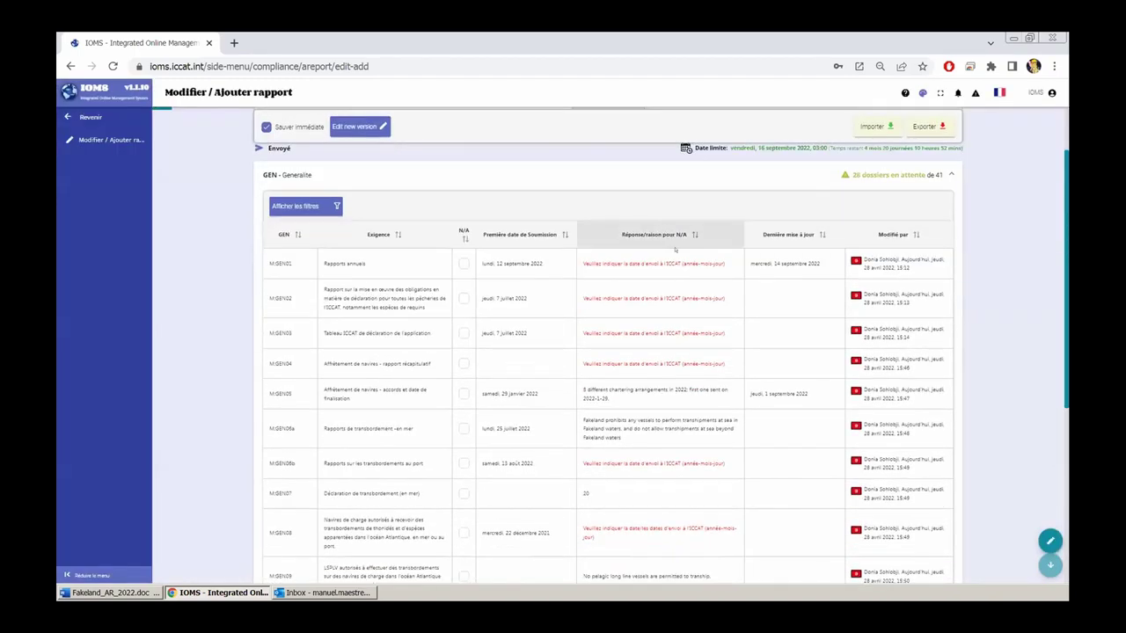
{"action": "scroll", "coordinate": [676, 266], "scroll_direction": "down", "scroll_amount": 3}
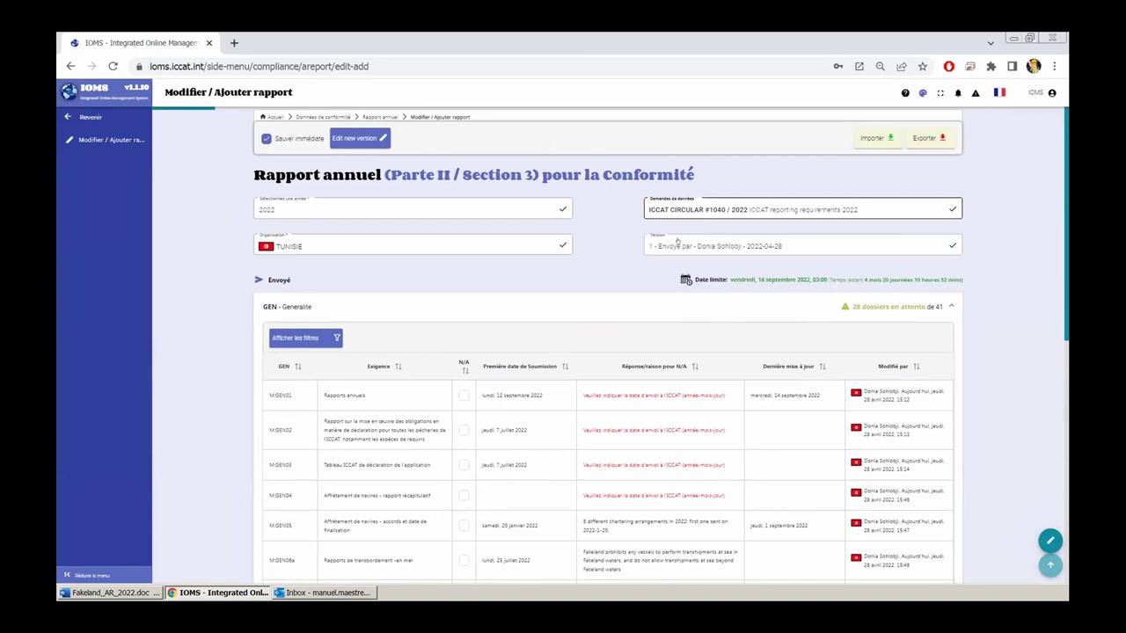
{"action": "left_click", "coordinate": [675, 243]}
{"action": "left_click", "coordinate": [670, 243]}
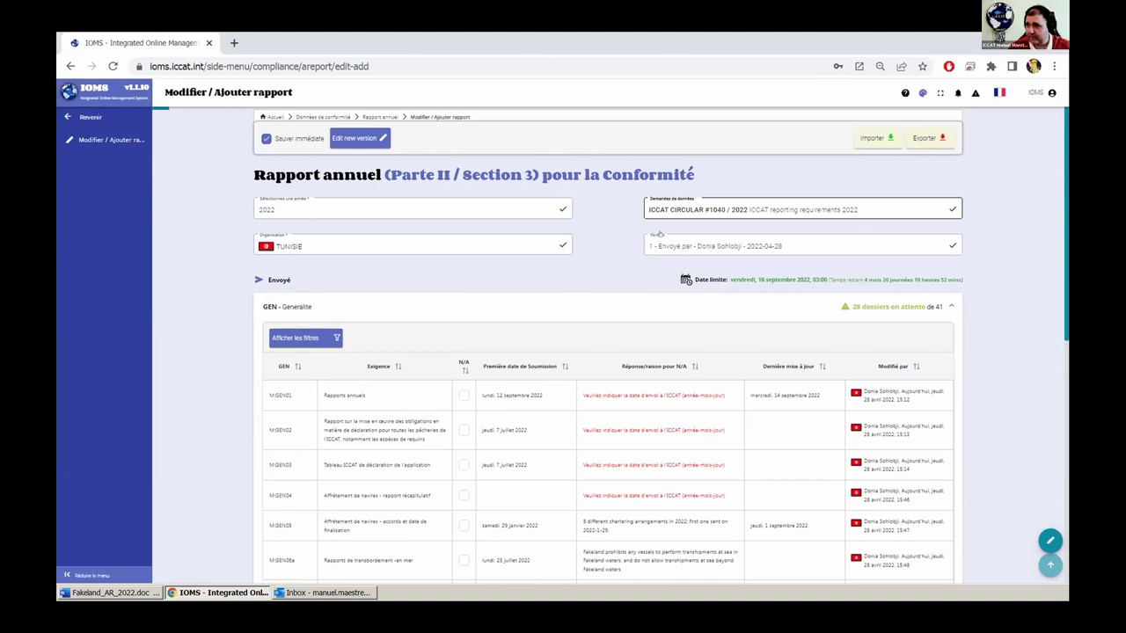
- Change the data request back to ICCAT CIRCULAR #0669 / 2022 and check the statistics report's version and GEN rows
{"action": "left_click", "coordinate": [716, 213]}
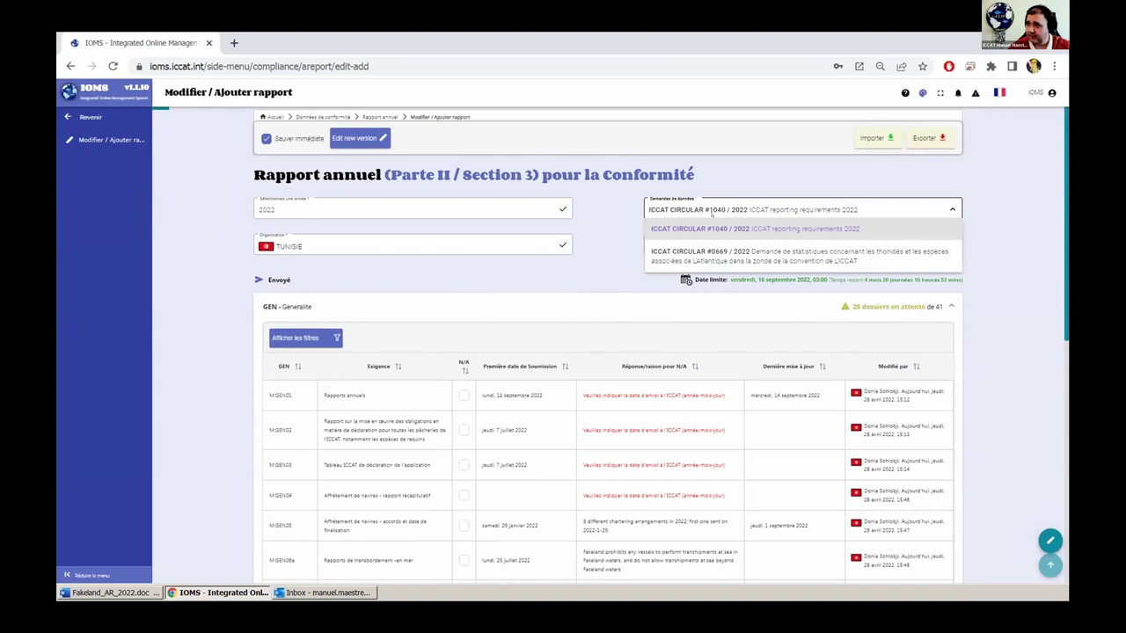
{"action": "left_click", "coordinate": [711, 252]}
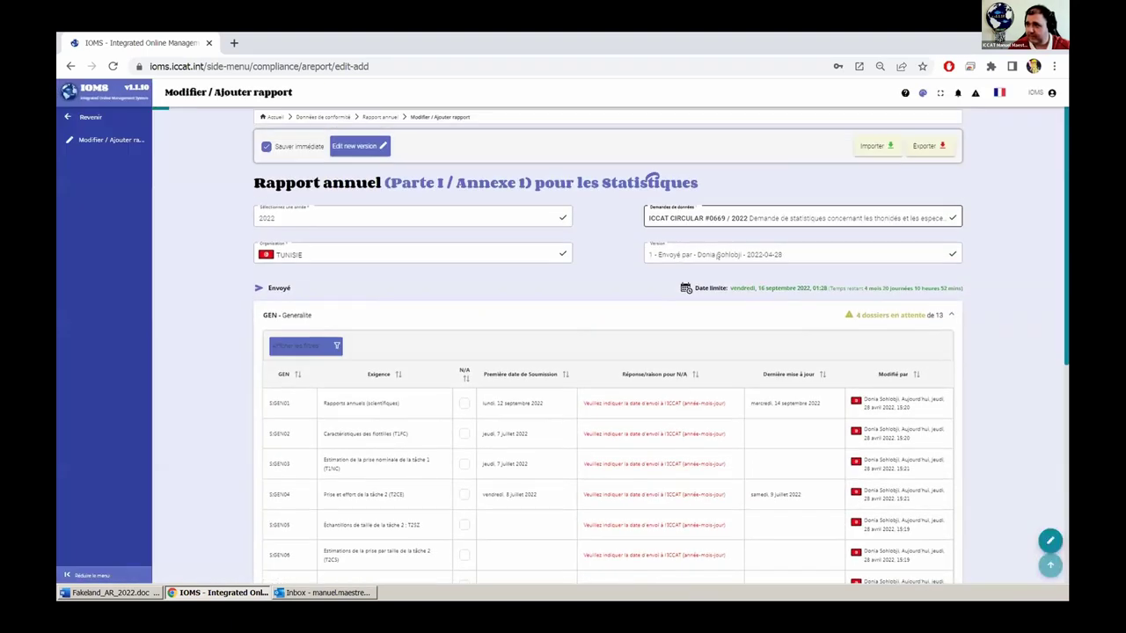
{"action": "scroll", "coordinate": [307, 139], "scroll_direction": "down", "scroll_amount": 2}
- Return to the Annual Report options and switch the interface language back to English
{"action": "left_click", "coordinate": [90, 117]}
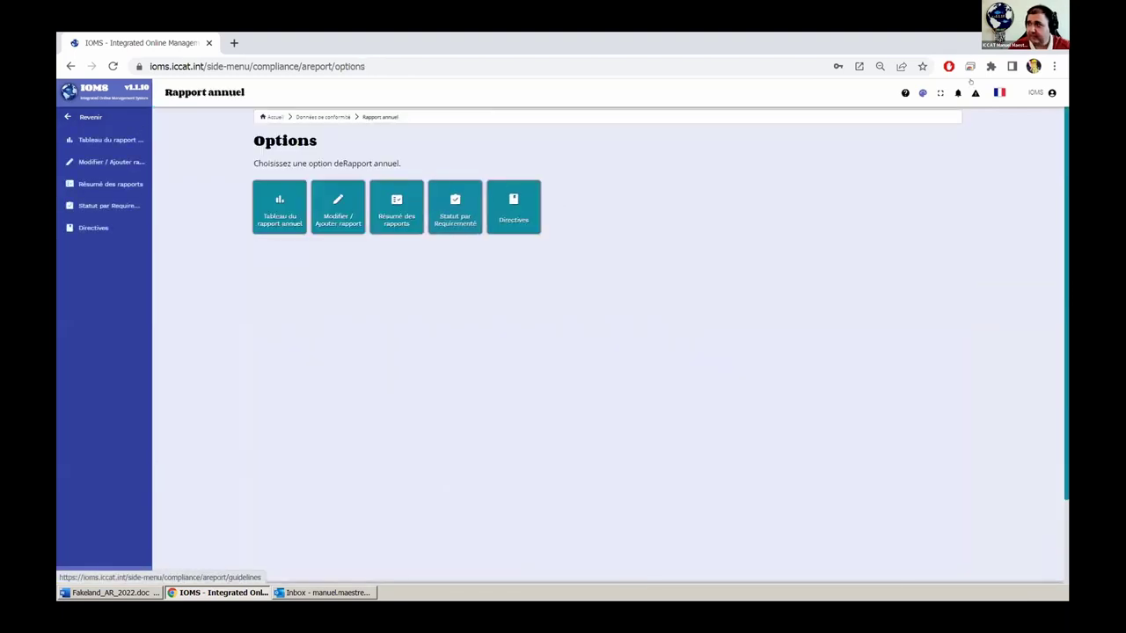
{"action": "left_click", "coordinate": [999, 93]}
{"action": "left_click", "coordinate": [963, 155]}
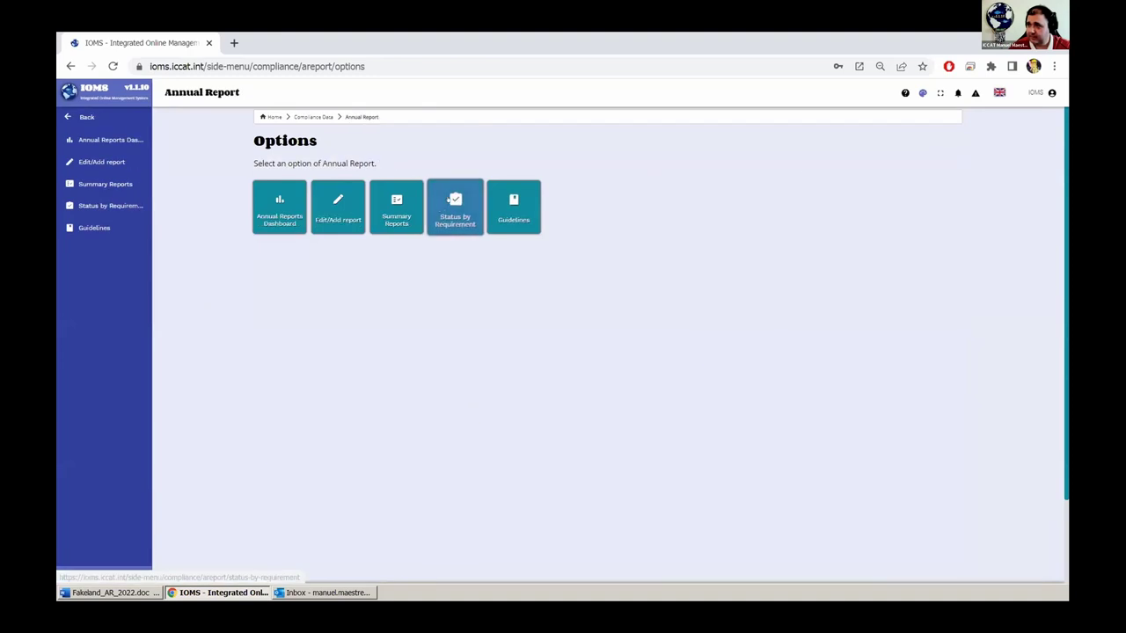
- Display the 2022 Status by Requirement report for ICCAT CIRCULAR #0669 / 2022, requirement S:GEN01 Annual Reports (Scientific)
{"action": "left_click", "coordinate": [448, 200]}
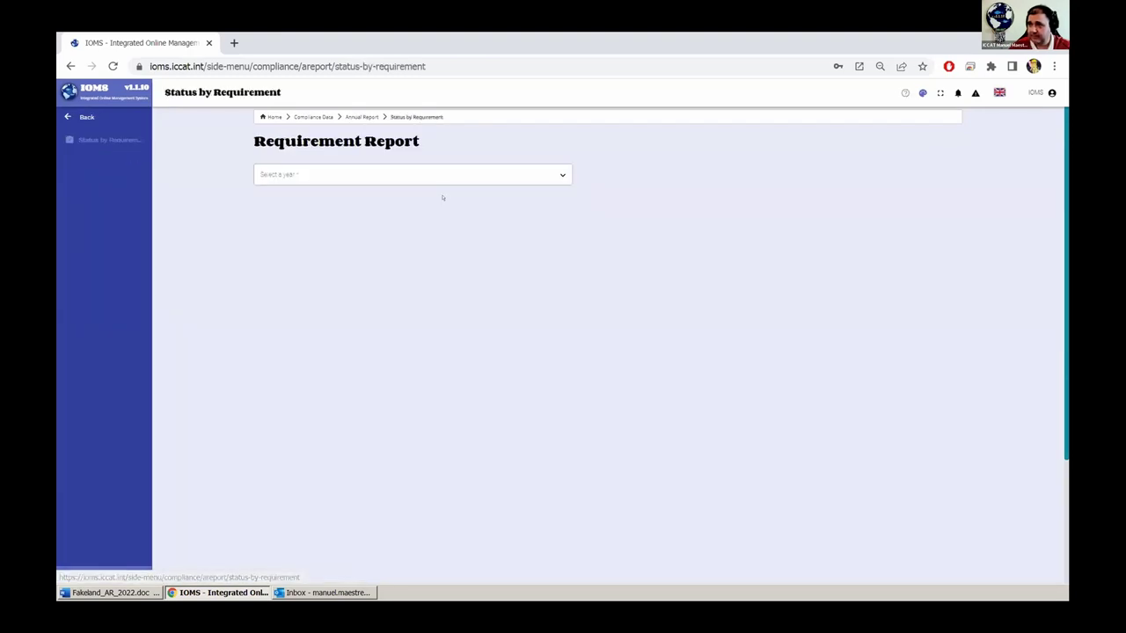
{"action": "left_click", "coordinate": [390, 172]}
{"action": "left_click", "coordinate": [322, 281]}
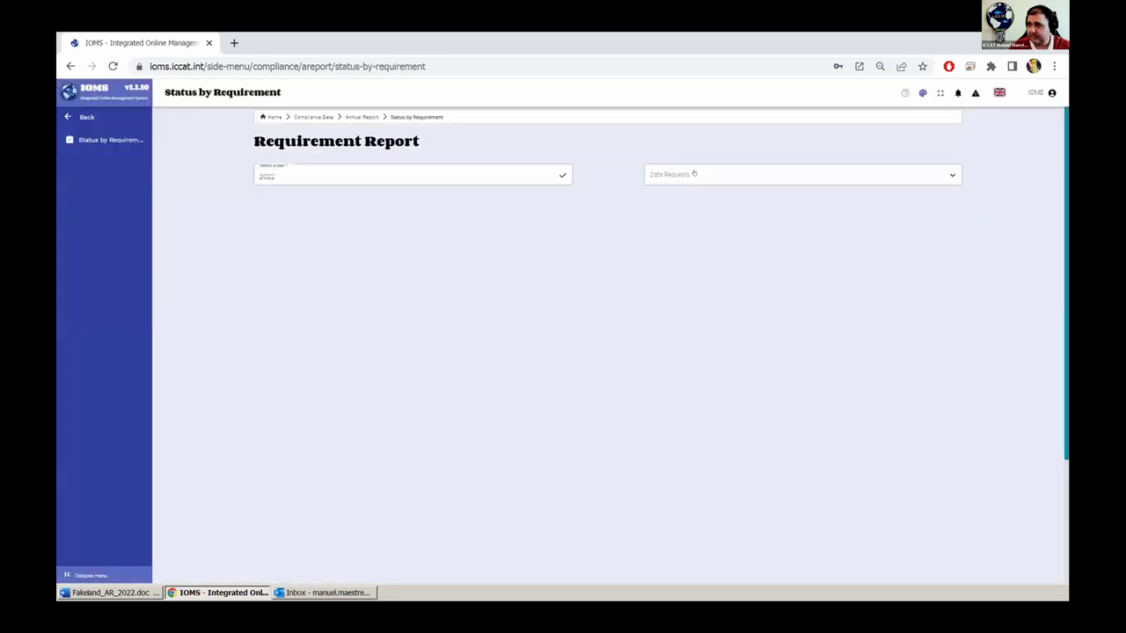
{"action": "left_click", "coordinate": [694, 174]}
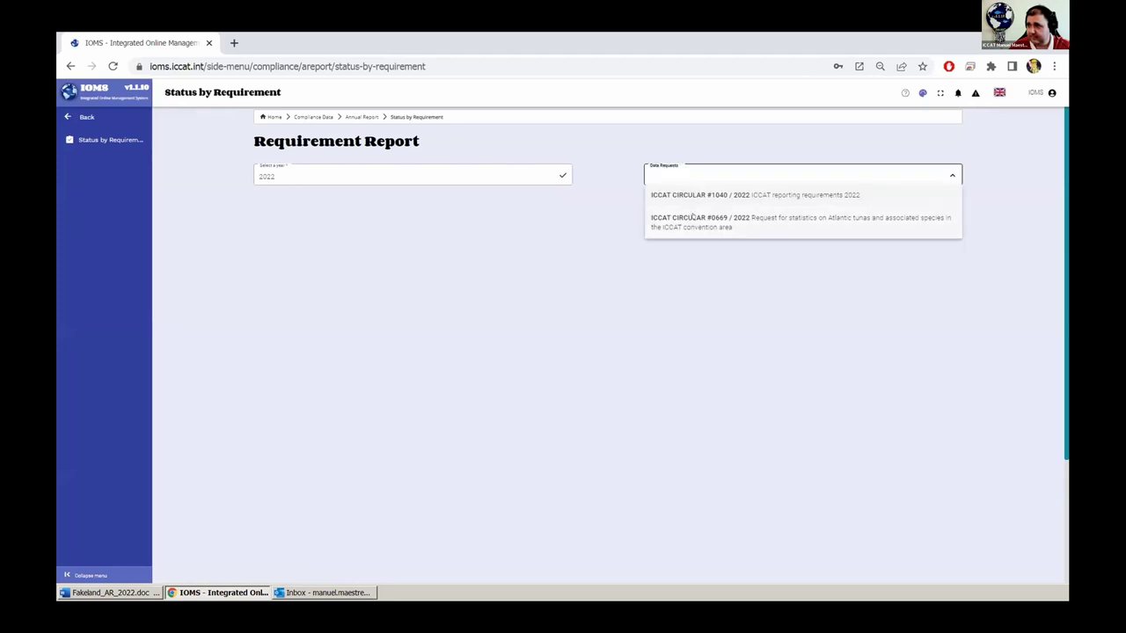
{"action": "left_click", "coordinate": [695, 220]}
{"action": "left_click", "coordinate": [312, 210]}
{"action": "left_click", "coordinate": [307, 231]}
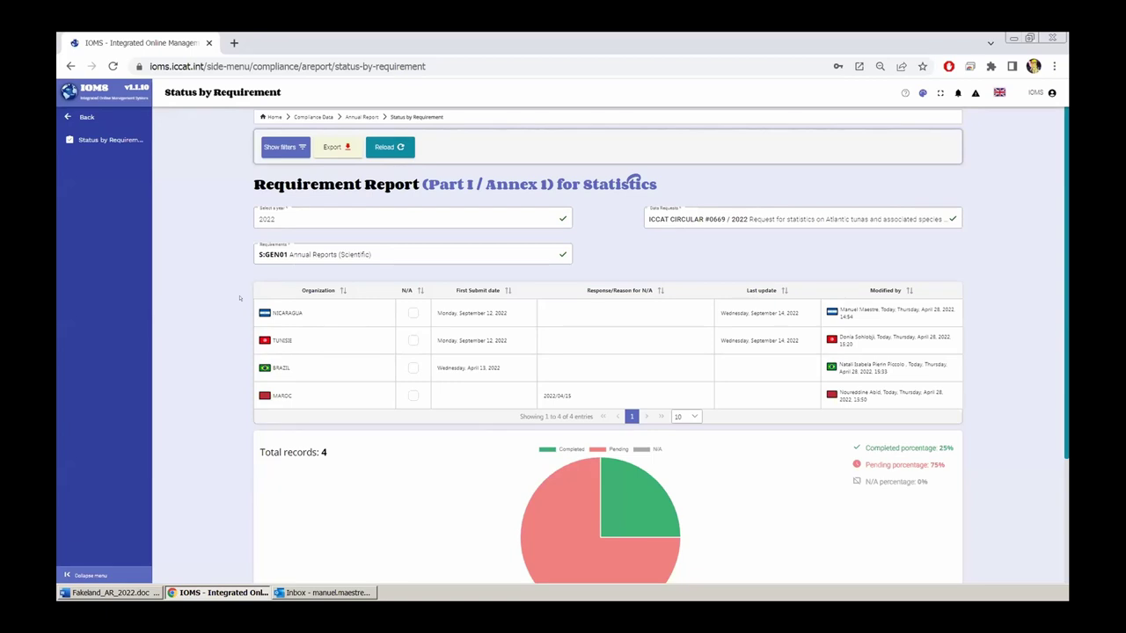
- Open the 2022 annual report for editing with data request ICCAT CIRCULAR #0669 / 2022 and organization EUROPEAN UNION
{"action": "left_click", "coordinate": [85, 117]}
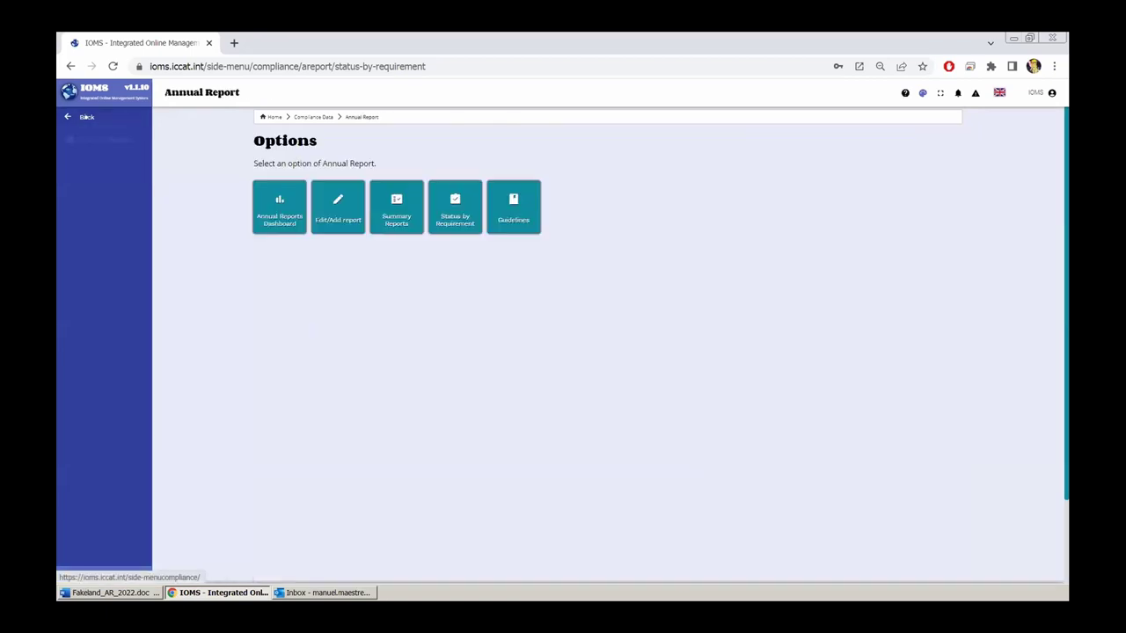
{"action": "left_click", "coordinate": [347, 200]}
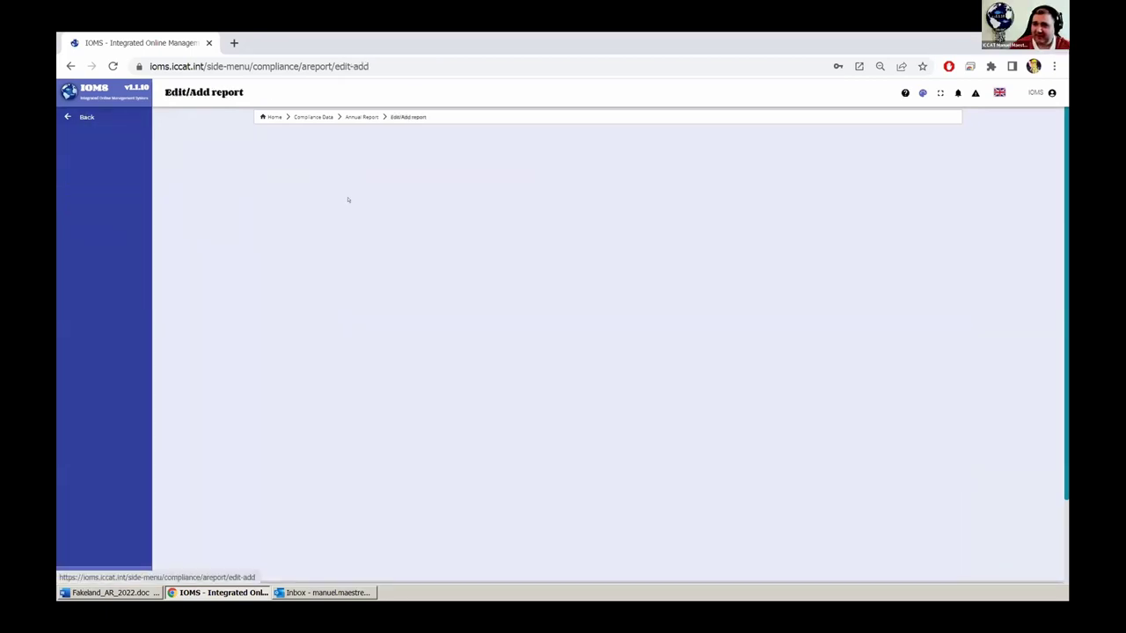
{"action": "left_click", "coordinate": [422, 176]}
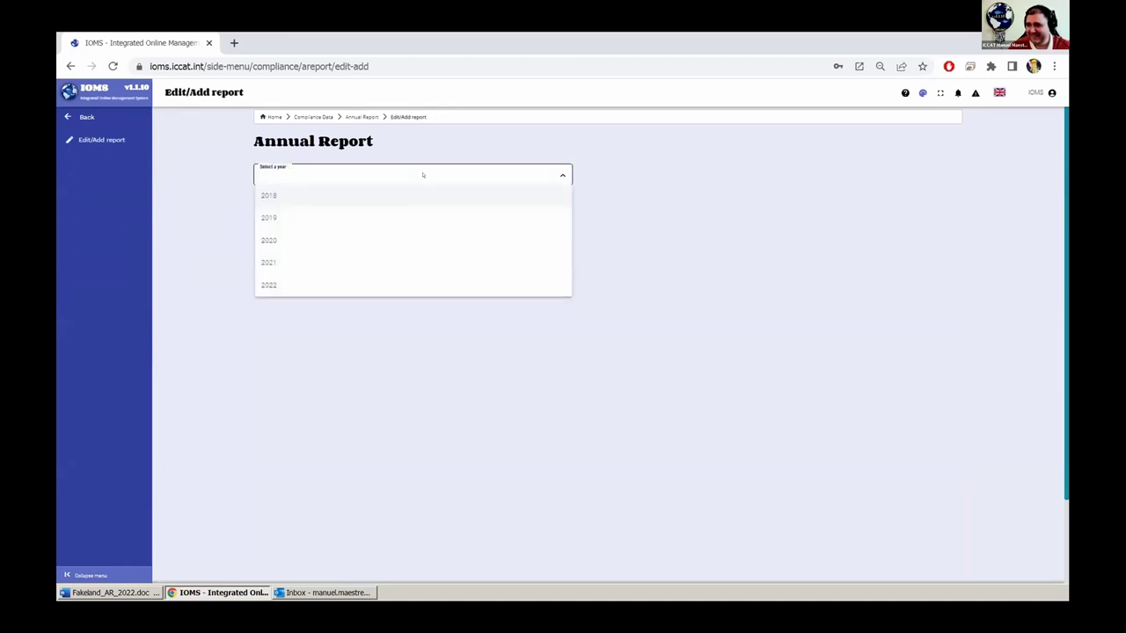
{"action": "left_click", "coordinate": [314, 284]}
{"action": "left_click", "coordinate": [741, 175]}
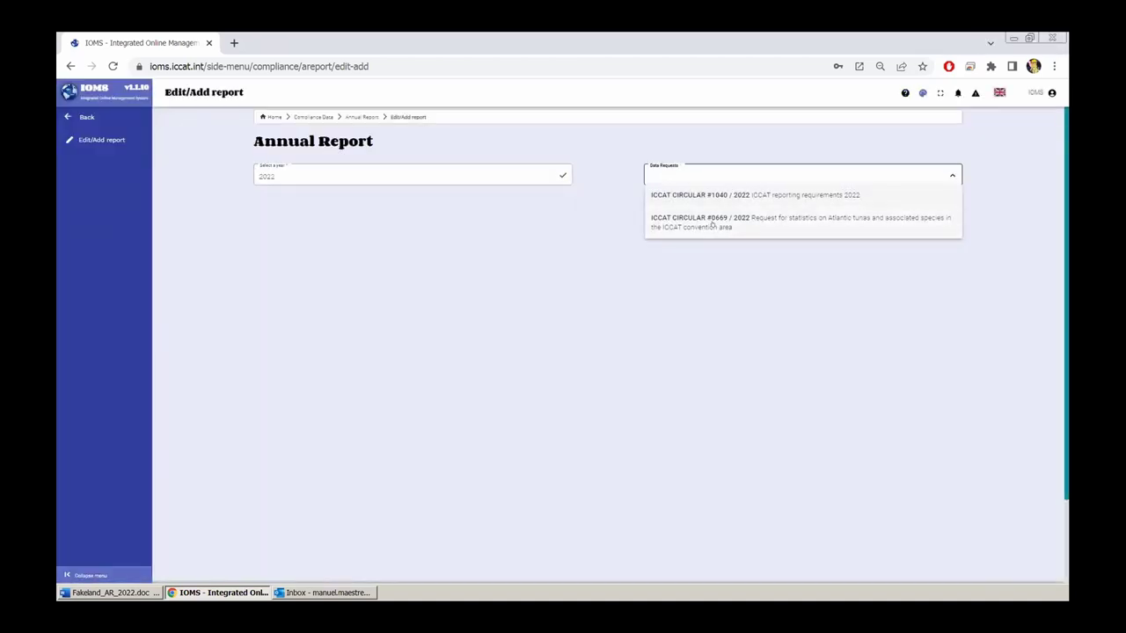
{"action": "left_click", "coordinate": [704, 222]}
{"action": "left_click", "coordinate": [333, 218]}
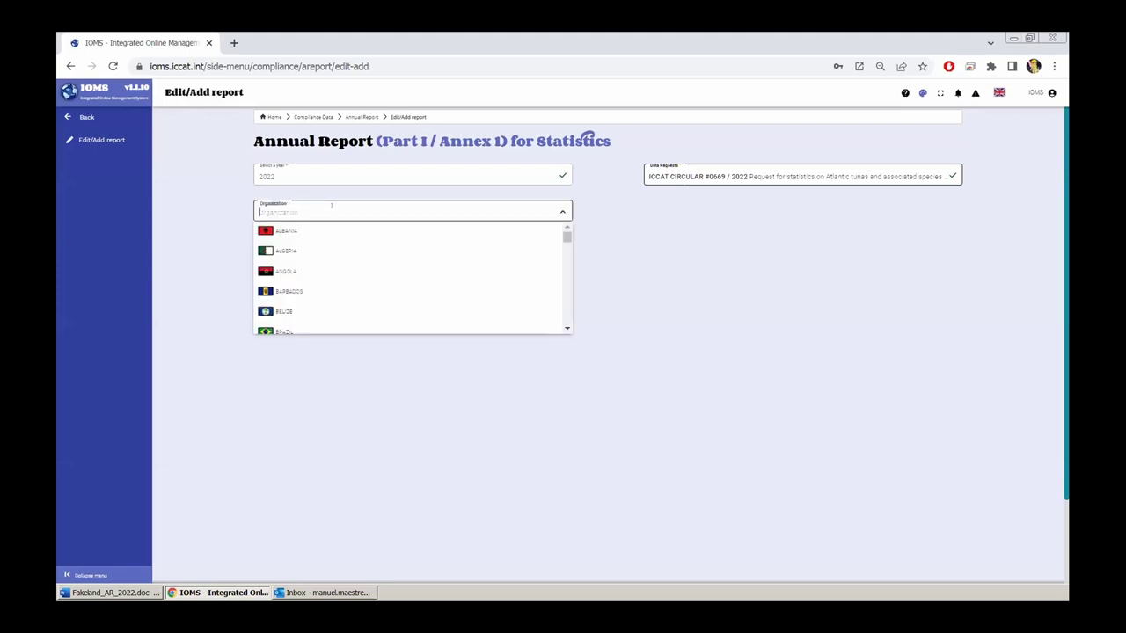
{"action": "type", "text": "eu"}
{"action": "left_click", "coordinate": [330, 231]}
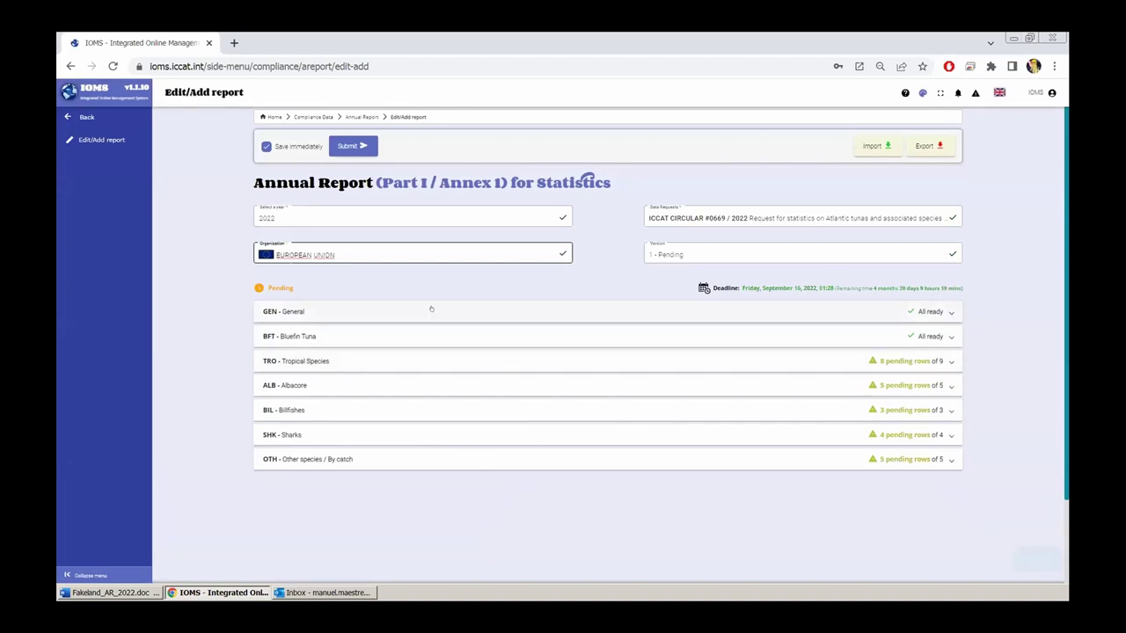
- Review the European Union's statistics requirements in the GEN, BFT and TRO groups, including the second page of GEN rows
{"action": "left_click", "coordinate": [431, 309]}
{"action": "scroll", "coordinate": [457, 327], "scroll_direction": "down", "scroll_amount": 3}
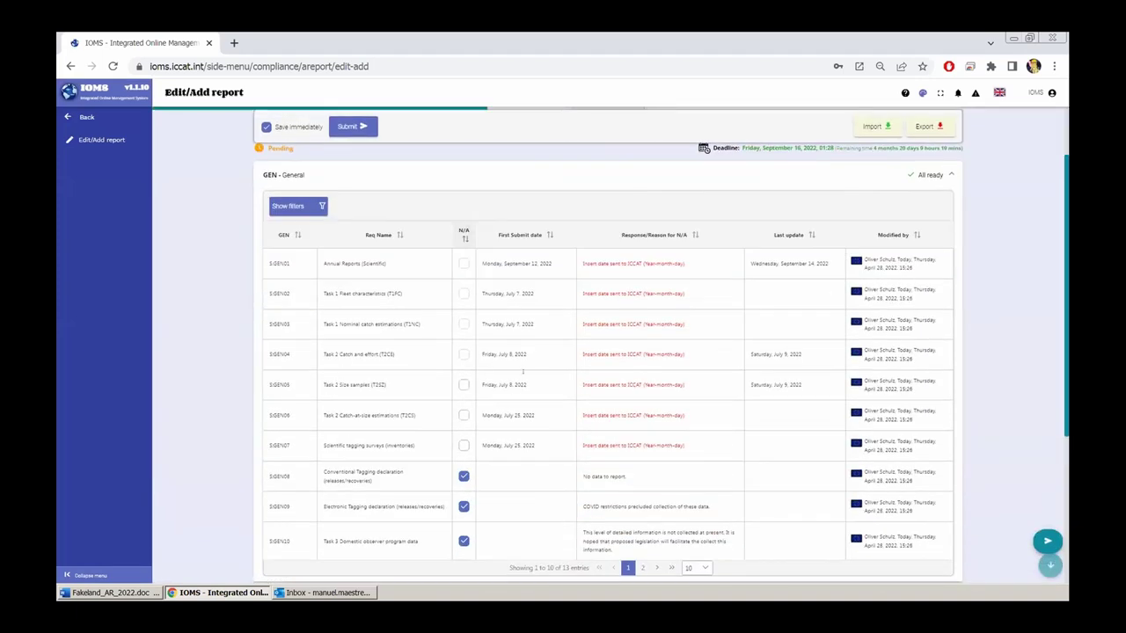
{"action": "scroll", "coordinate": [551, 393], "scroll_direction": "down", "scroll_amount": 2}
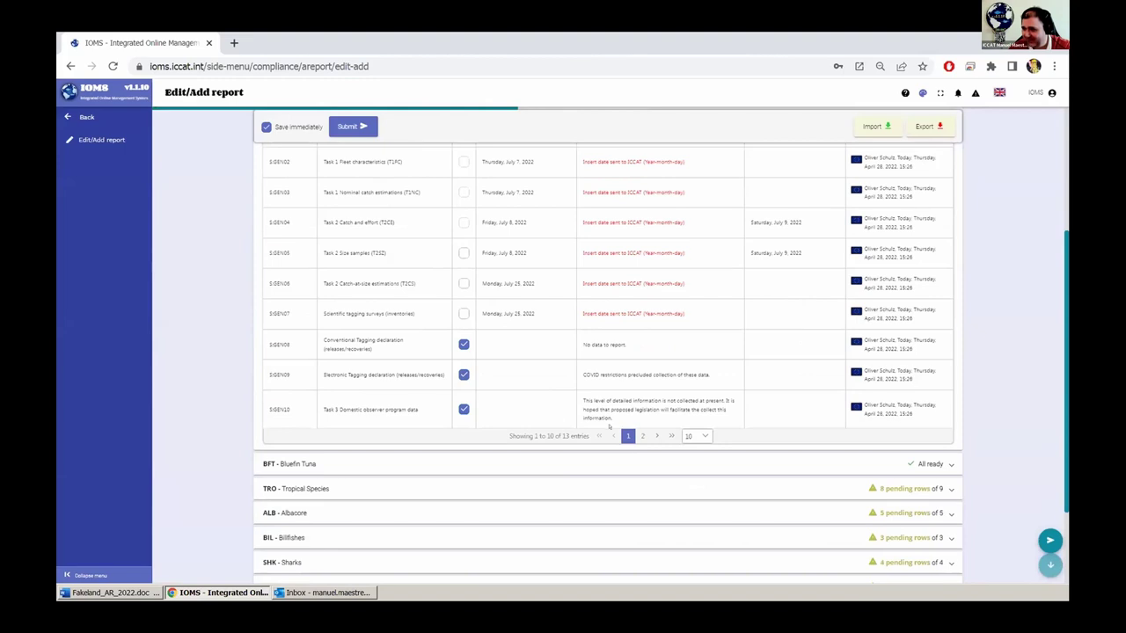
{"action": "left_click", "coordinate": [642, 436]}
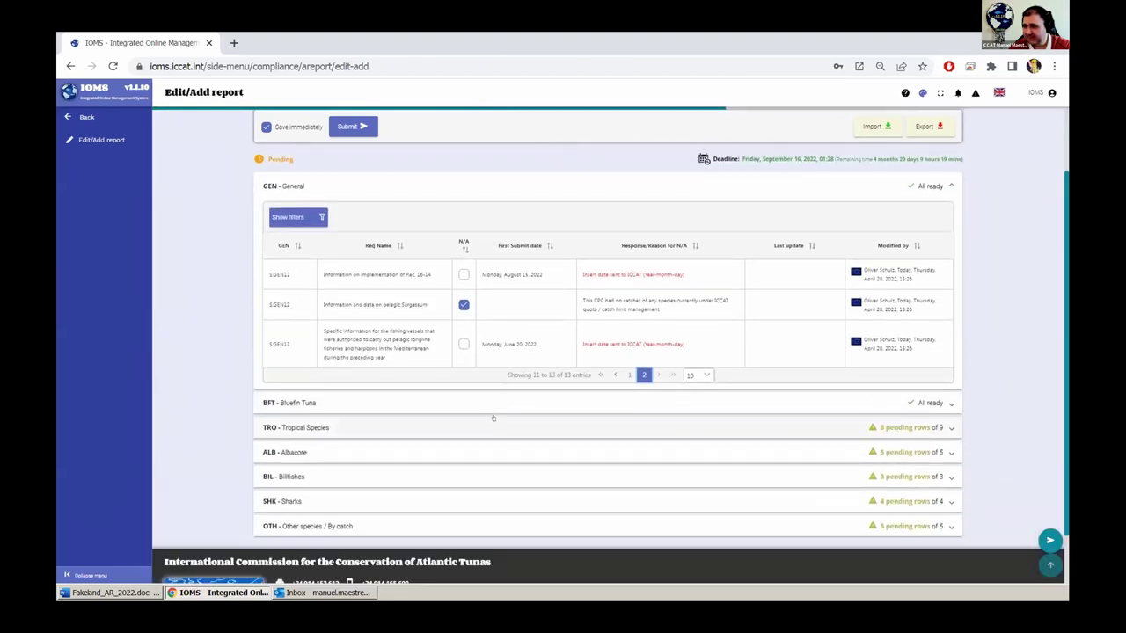
{"action": "left_click", "coordinate": [497, 401]}
{"action": "scroll", "coordinate": [607, 429], "scroll_direction": "down", "scroll_amount": 3}
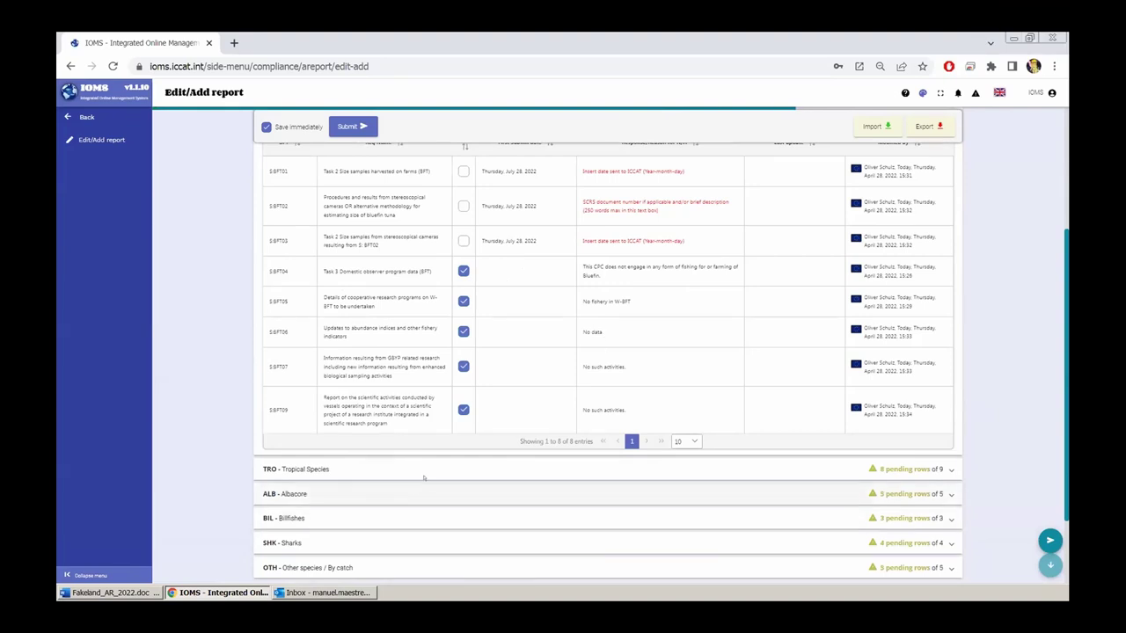
{"action": "left_click", "coordinate": [475, 469]}
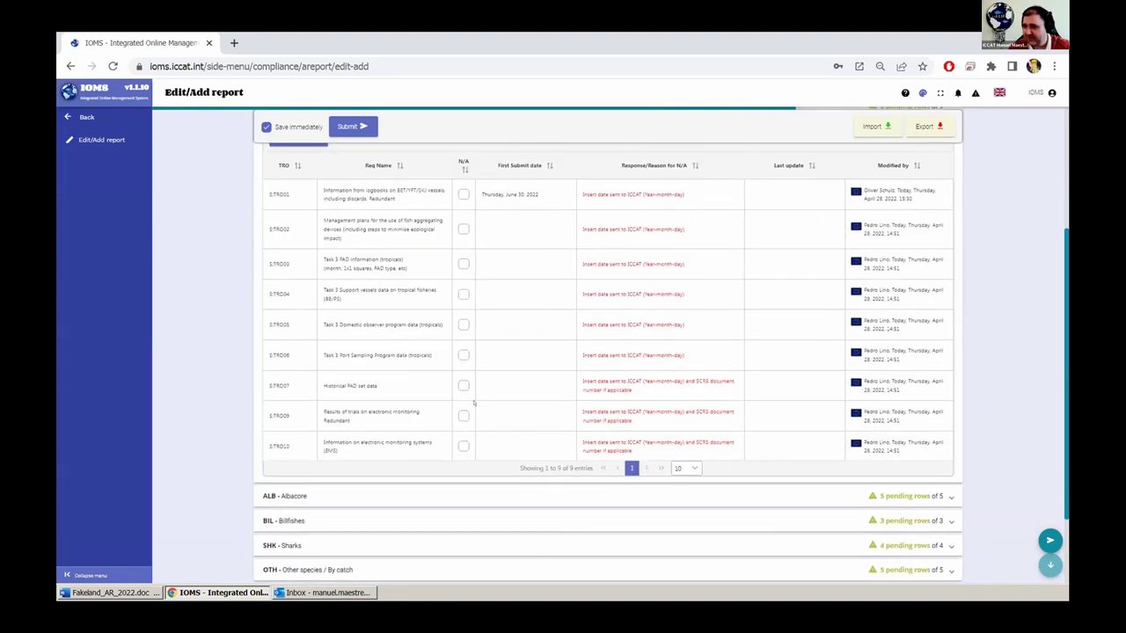
{"action": "scroll", "coordinate": [609, 309], "scroll_direction": "up", "scroll_amount": 3}
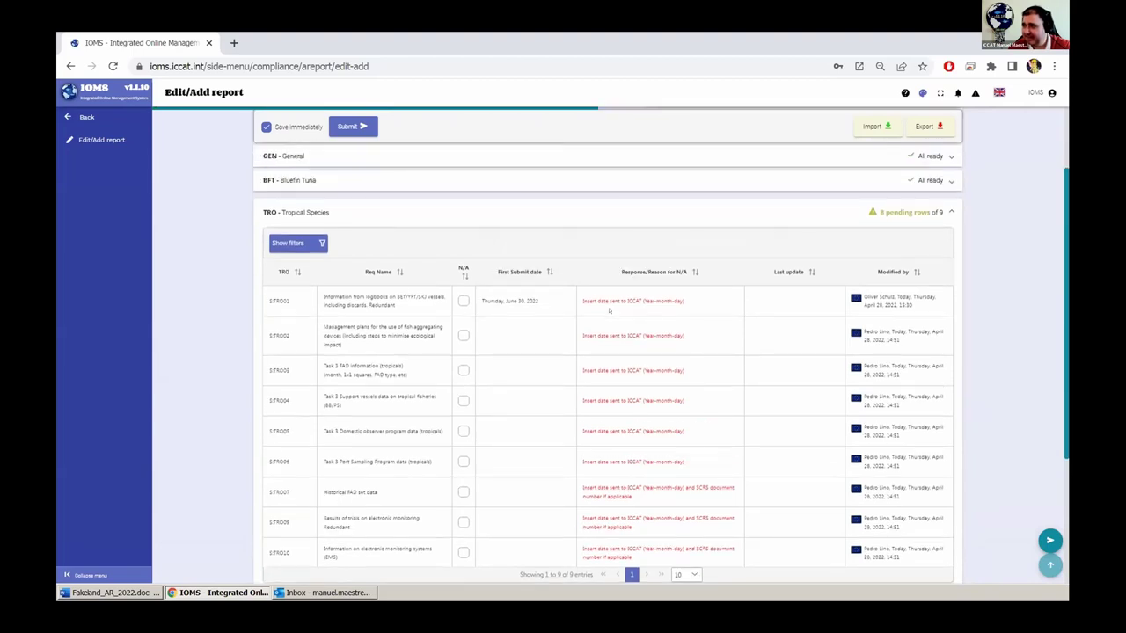
- Change the data request to ICCAT CIRCULAR #1040 / 2022 and review the European Union's management requirements by species group
{"action": "left_click", "coordinate": [734, 221]}
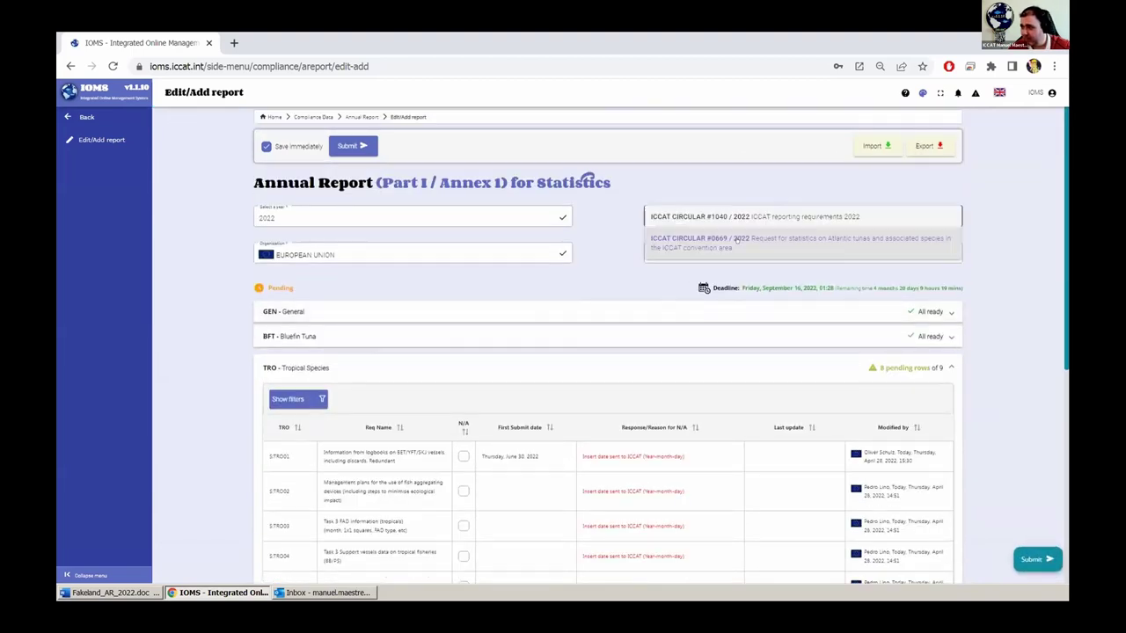
{"action": "left_click", "coordinate": [713, 256]}
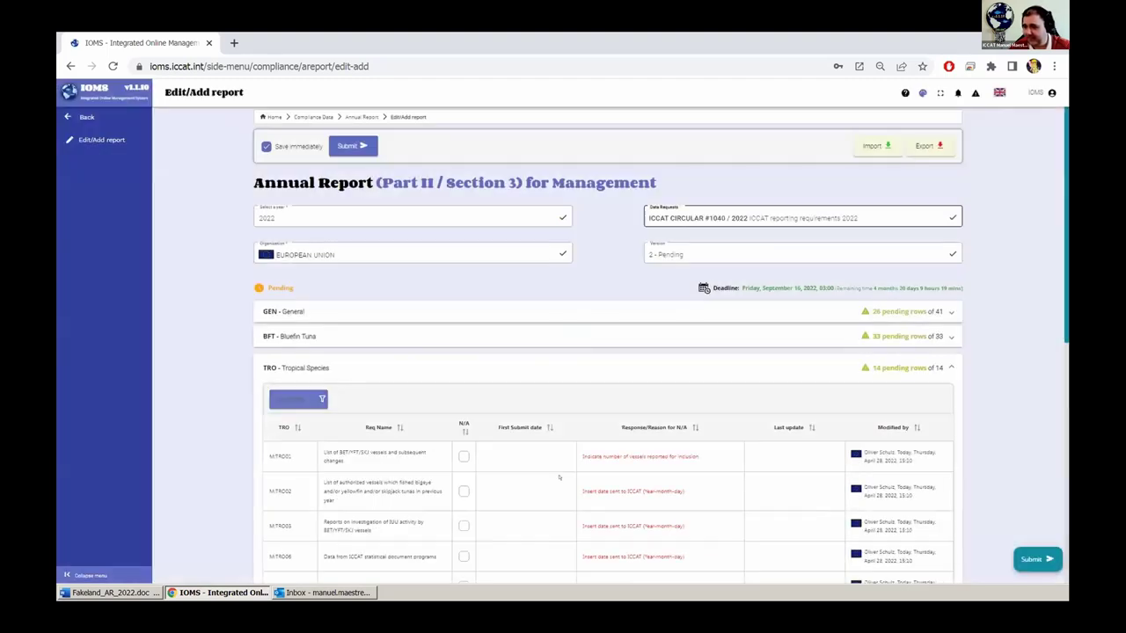
{"action": "scroll", "coordinate": [550, 458], "scroll_direction": "down", "scroll_amount": 2}
{"action": "scroll", "coordinate": [550, 459], "scroll_direction": "down", "scroll_amount": 3}
{"action": "scroll", "coordinate": [550, 458], "scroll_direction": "up", "scroll_amount": 3}
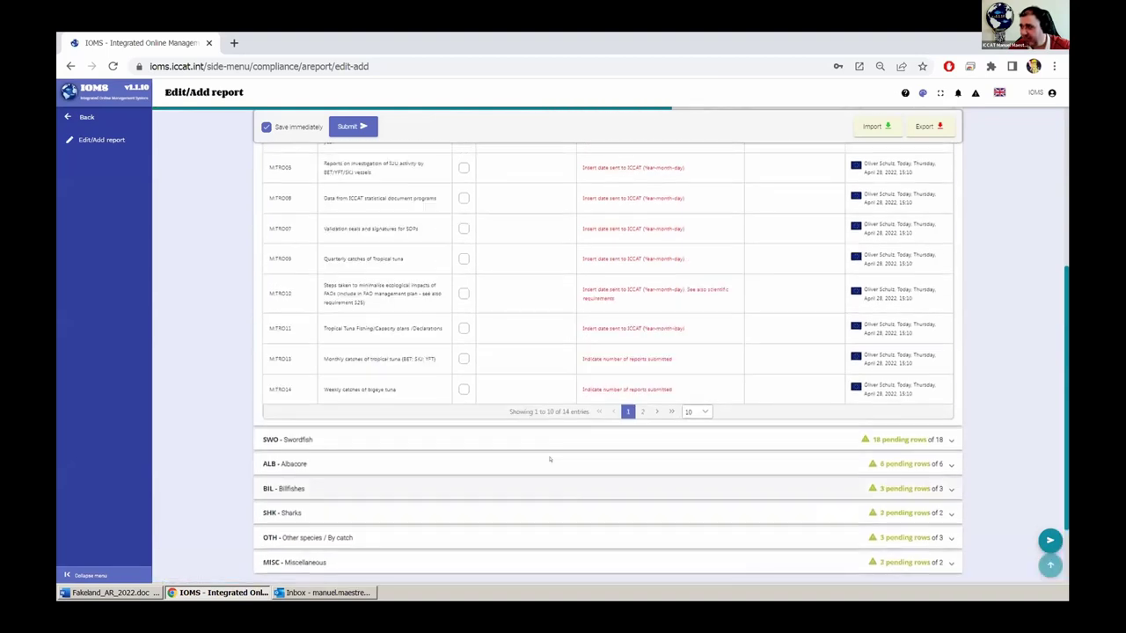
{"action": "scroll", "coordinate": [550, 458], "scroll_direction": "down", "scroll_amount": 3}
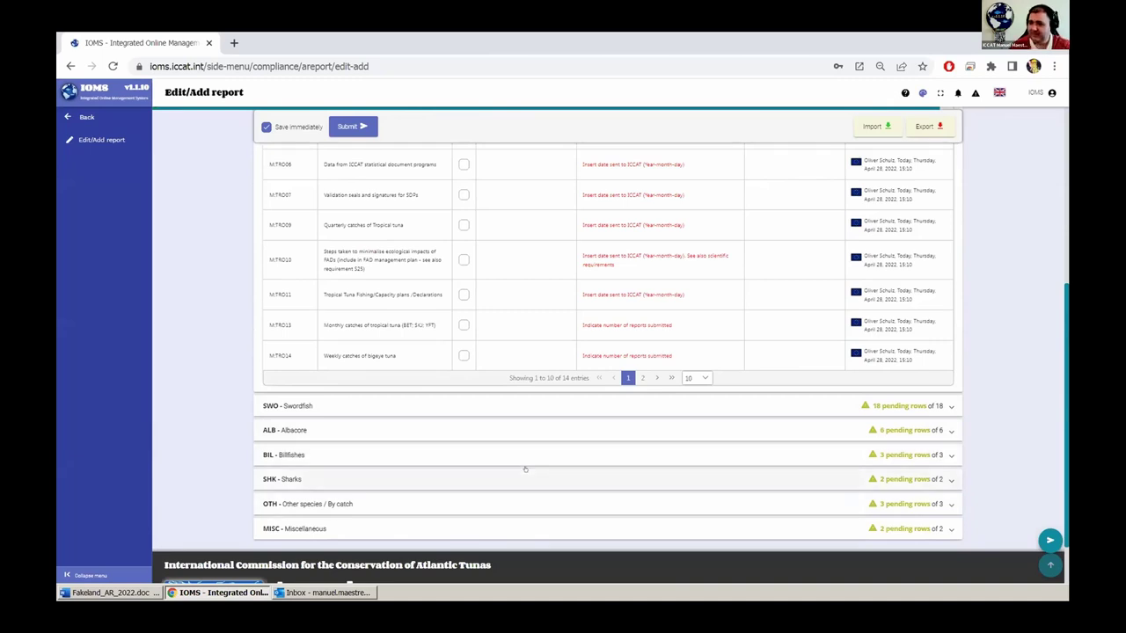
{"action": "scroll", "coordinate": [526, 470], "scroll_direction": "up", "scroll_amount": 5}
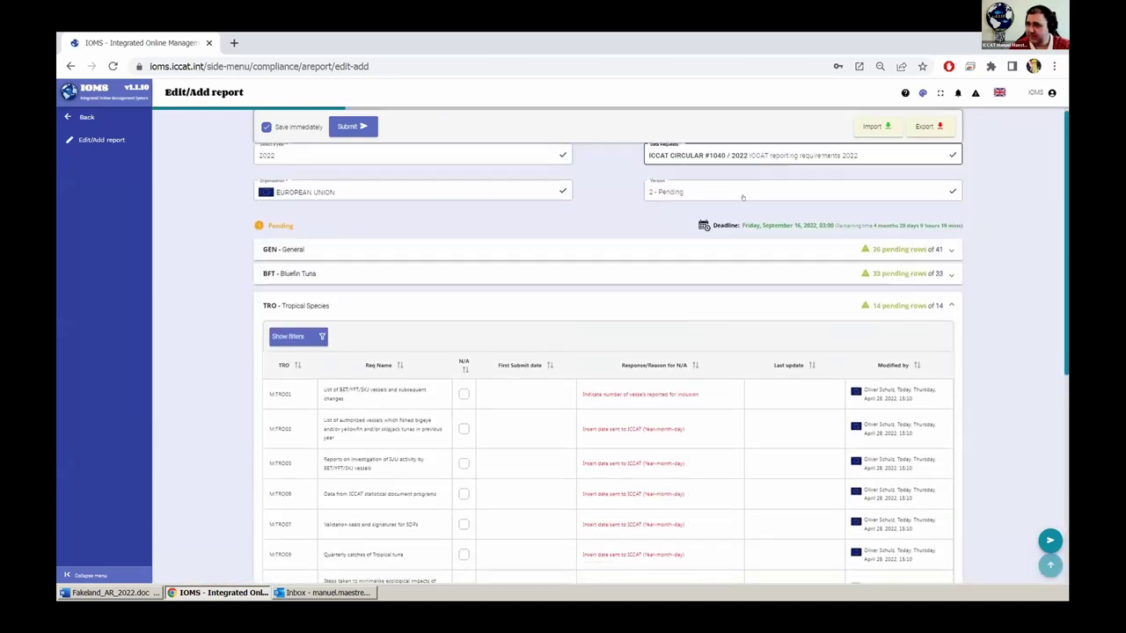
{"action": "scroll", "coordinate": [742, 198], "scroll_direction": "up", "scroll_amount": 1}
- Switch the data request back to ICCAT CIRCULAR #0669 / 2022 and examine the European Union's GEN rows
{"action": "left_click", "coordinate": [730, 218]}
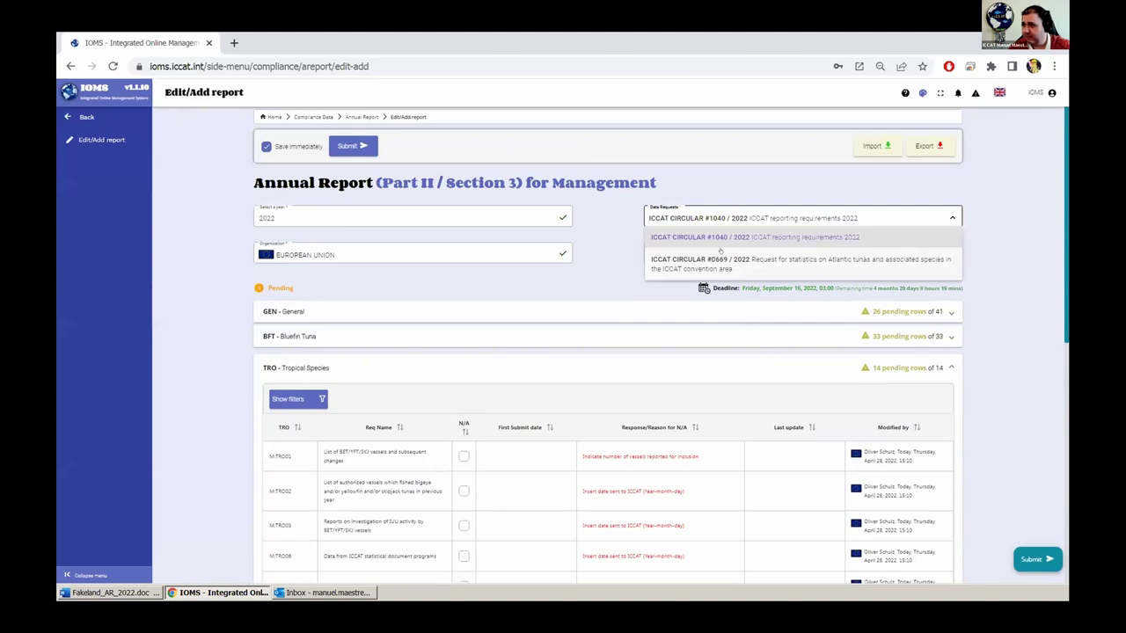
{"action": "left_click", "coordinate": [726, 259]}
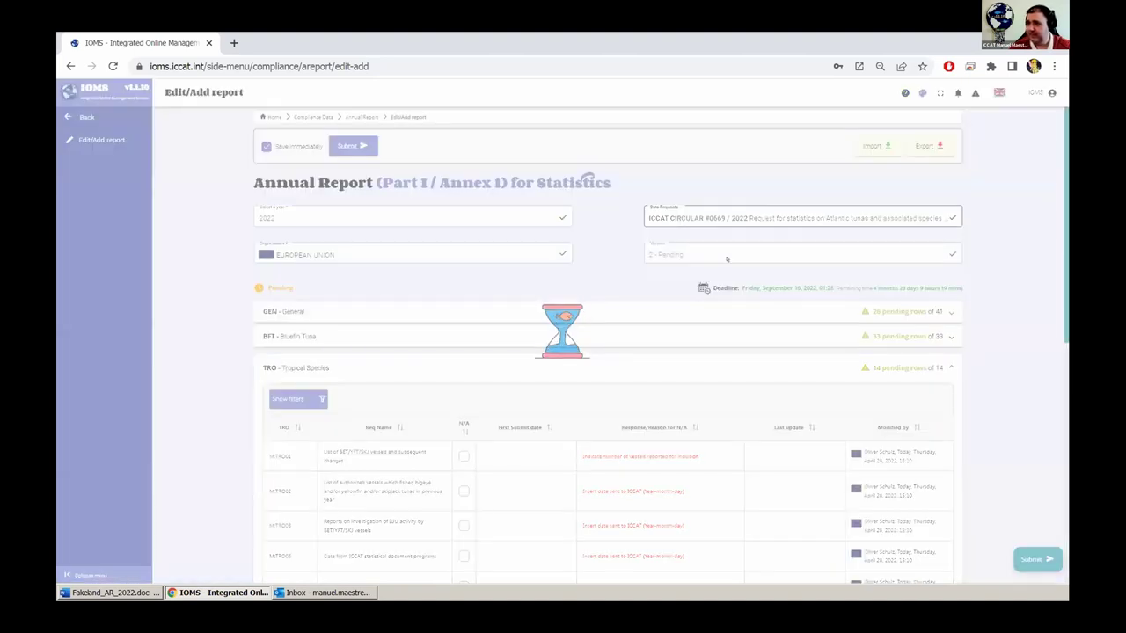
{"action": "scroll", "coordinate": [724, 255], "scroll_direction": "down", "scroll_amount": 3}
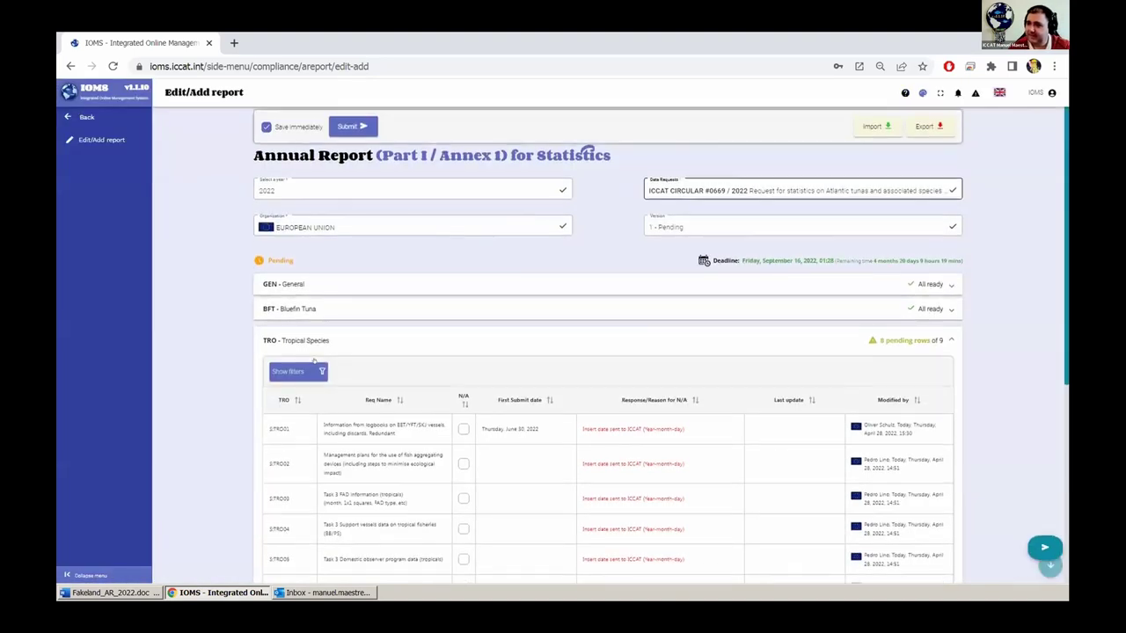
{"action": "scroll", "coordinate": [472, 267], "scroll_direction": "up", "scroll_amount": 2}
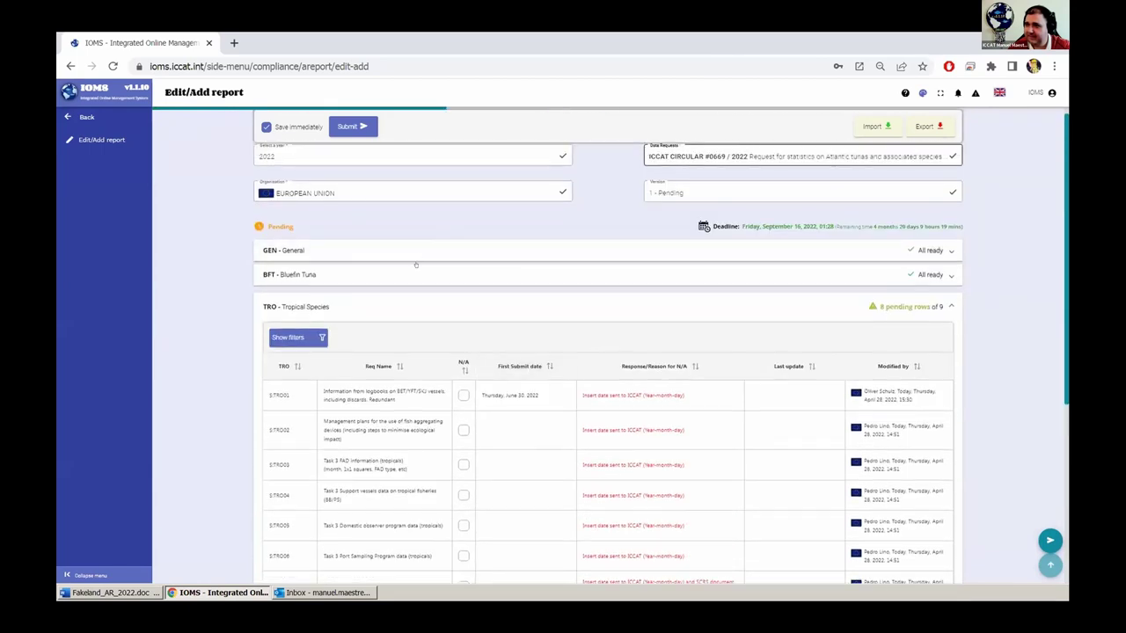
{"action": "left_click", "coordinate": [414, 251]}
{"action": "scroll", "coordinate": [508, 408], "scroll_direction": "down", "scroll_amount": 2}
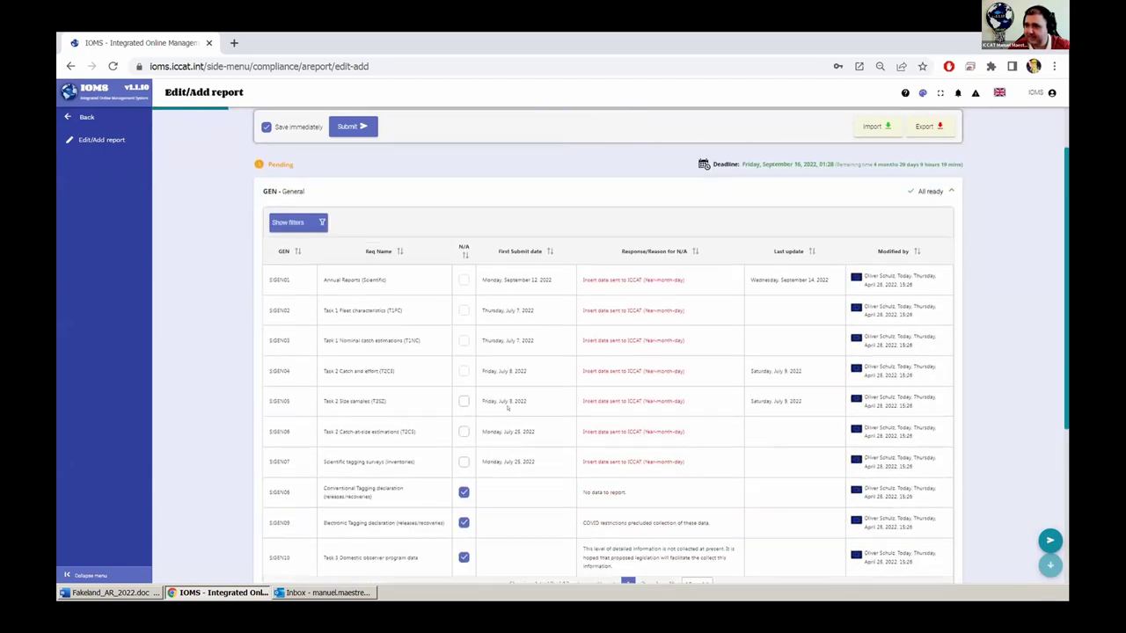
{"action": "scroll", "coordinate": [508, 408], "scroll_direction": "up", "scroll_amount": 1}
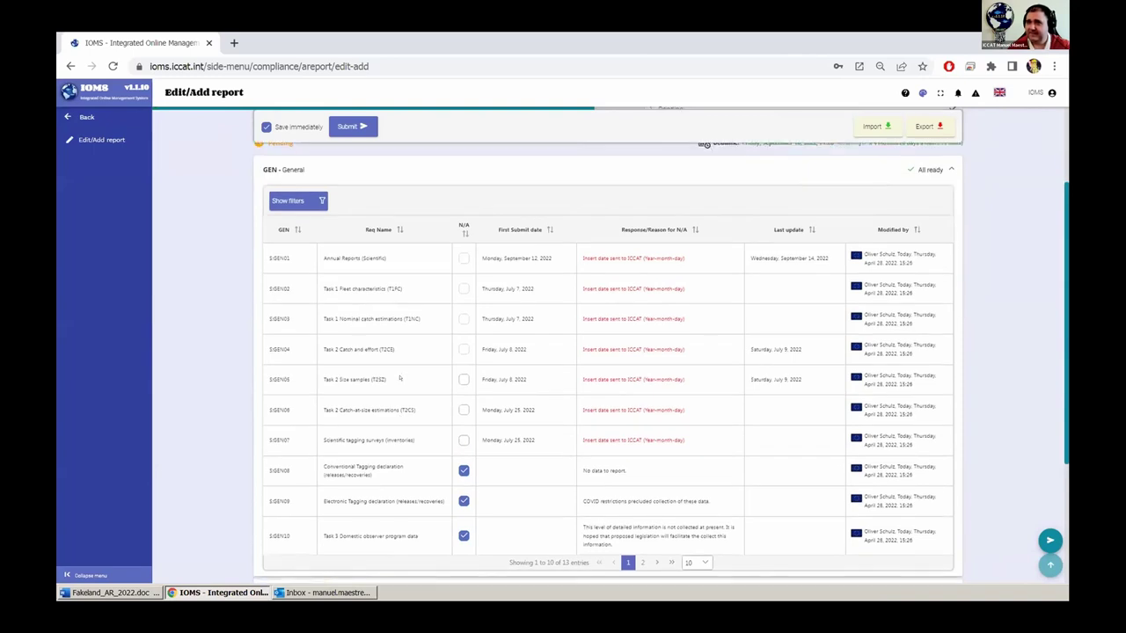
- Display the Status by Requirement report for 2022, ICCAT CIRCULAR #0669 / 2022 and requirement S:GEN01 Annual Reports (Scientific) again
{"action": "left_click", "coordinate": [81, 116]}
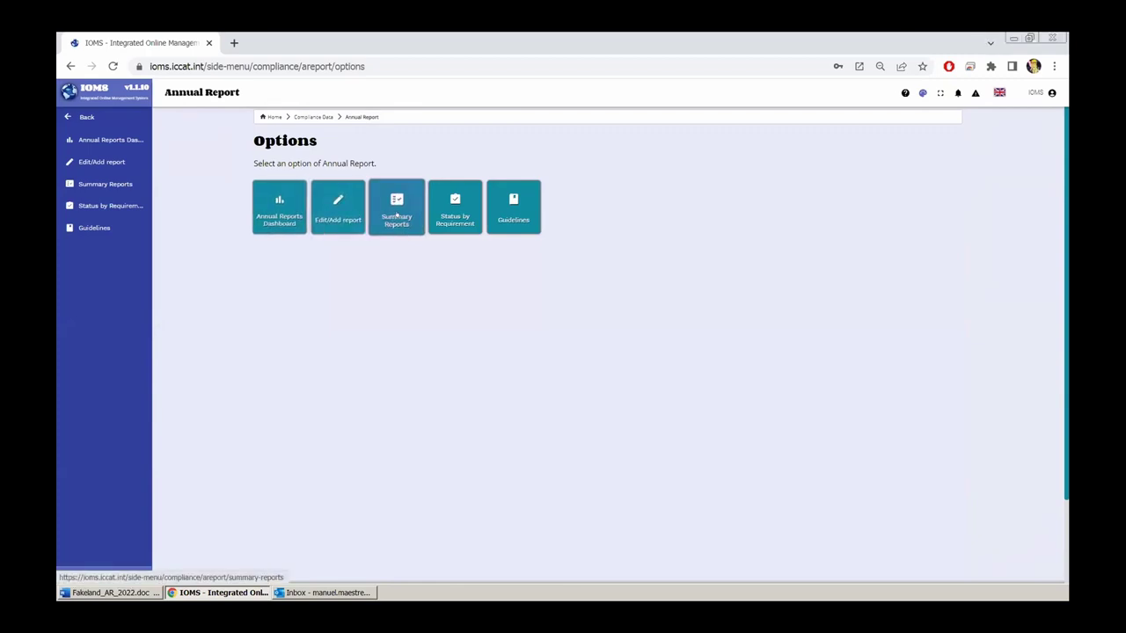
{"action": "left_click", "coordinate": [466, 209]}
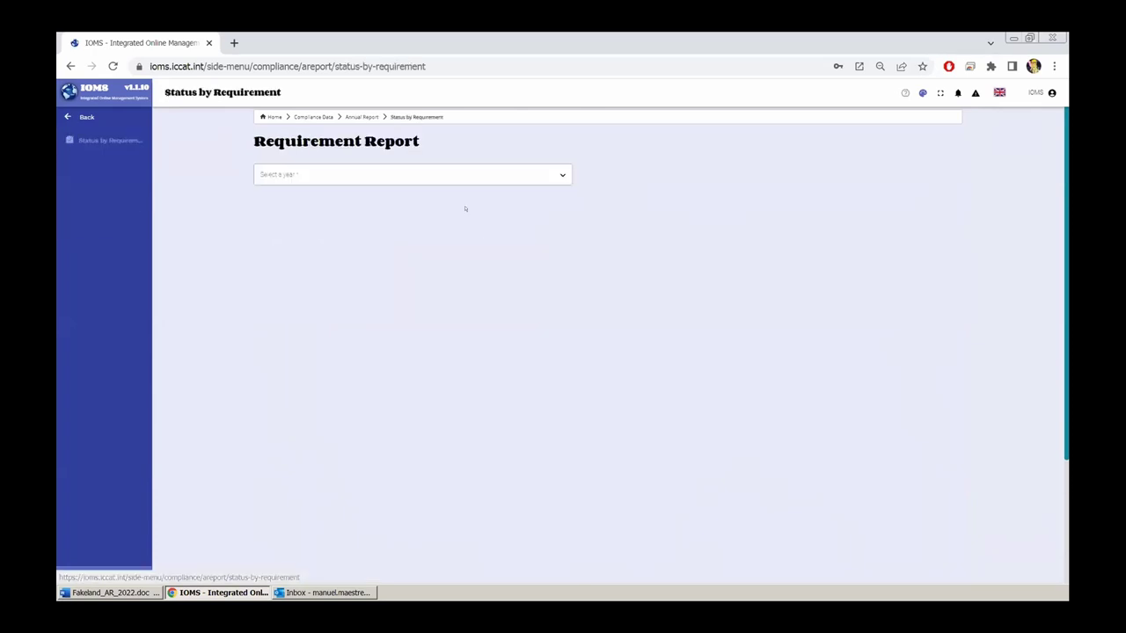
{"action": "left_click", "coordinate": [414, 175]}
{"action": "left_click", "coordinate": [350, 284]}
{"action": "left_click", "coordinate": [684, 175]}
{"action": "left_click", "coordinate": [695, 190]}
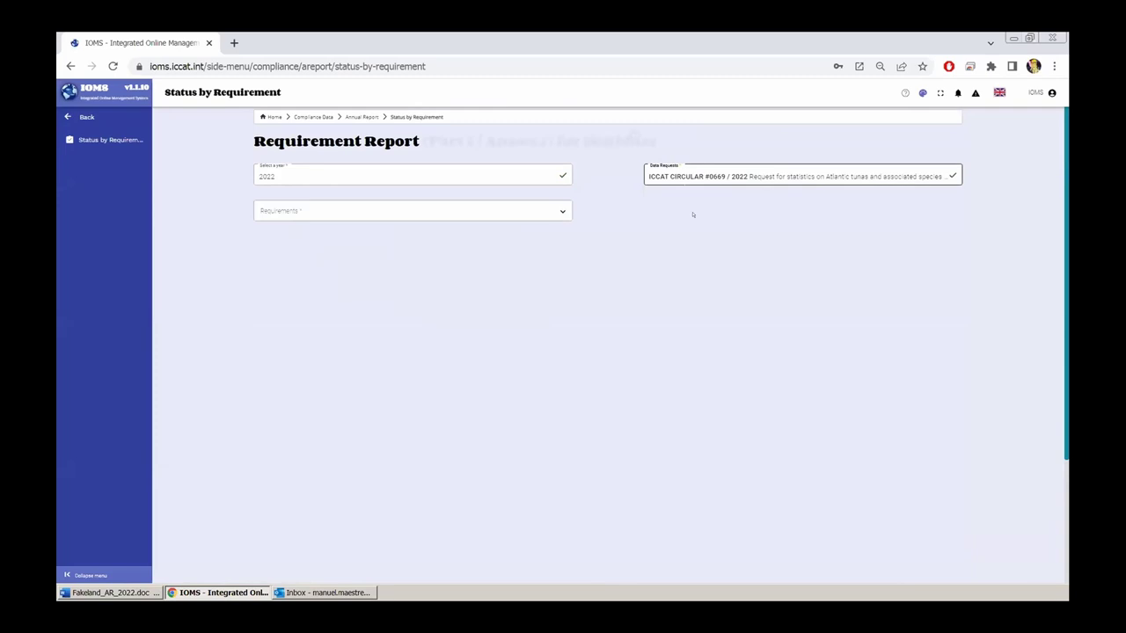
{"action": "left_click", "coordinate": [522, 207]}
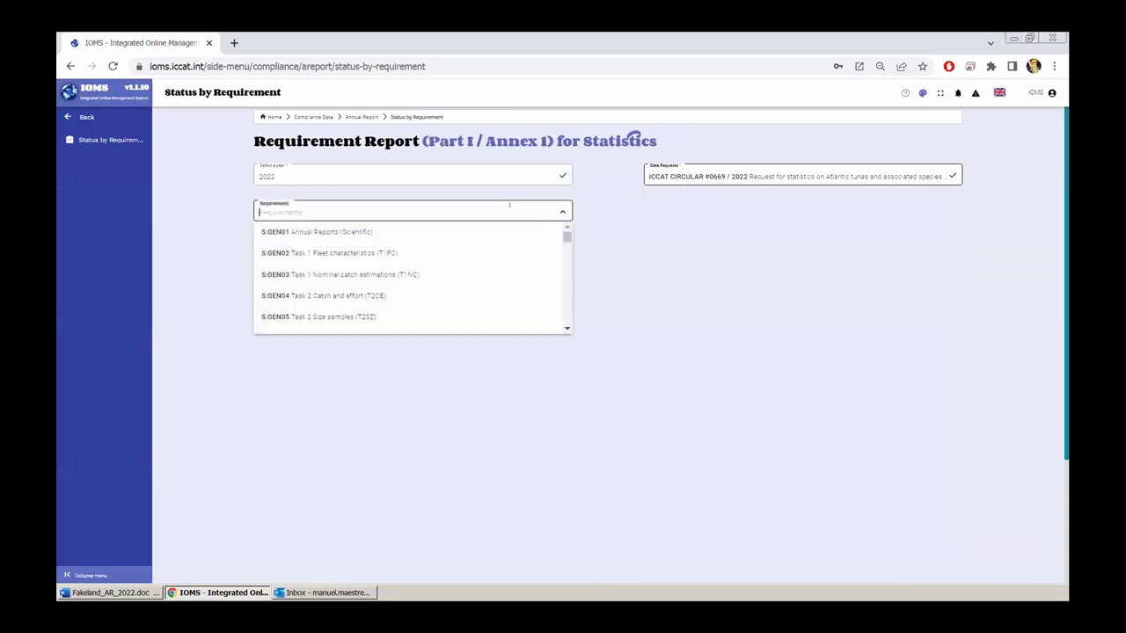
{"action": "left_click", "coordinate": [304, 231]}
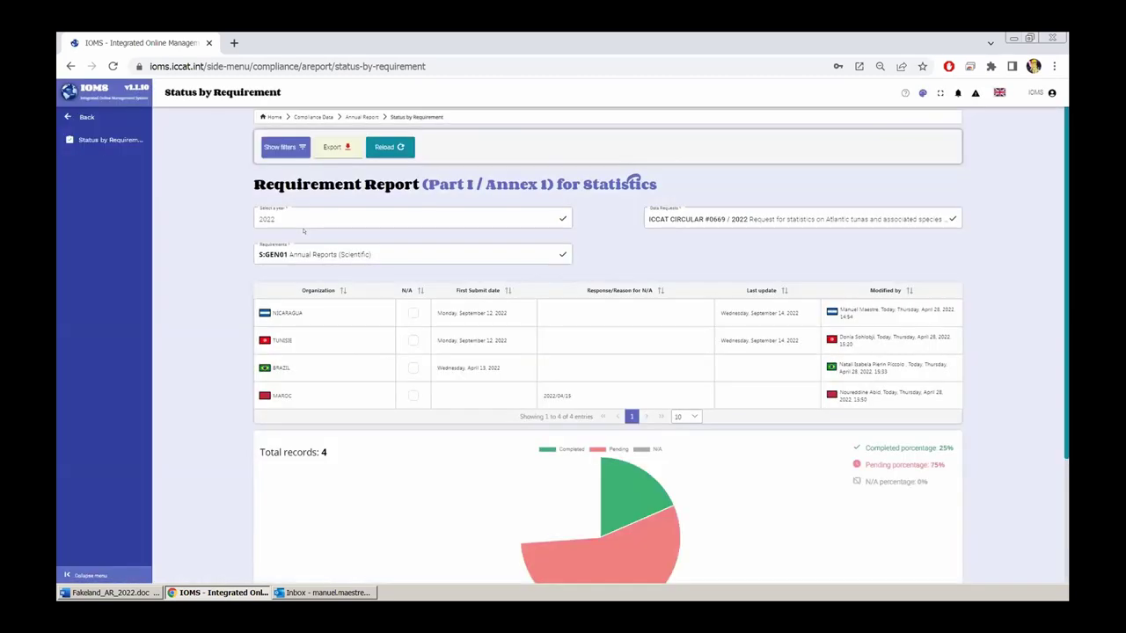
- Display the 2022 Summary Report for ICCAT CIRCULAR #0669 / 2022 and compare requirement completion by organization and species group
{"action": "left_click", "coordinate": [87, 117]}
{"action": "left_click", "coordinate": [389, 216]}
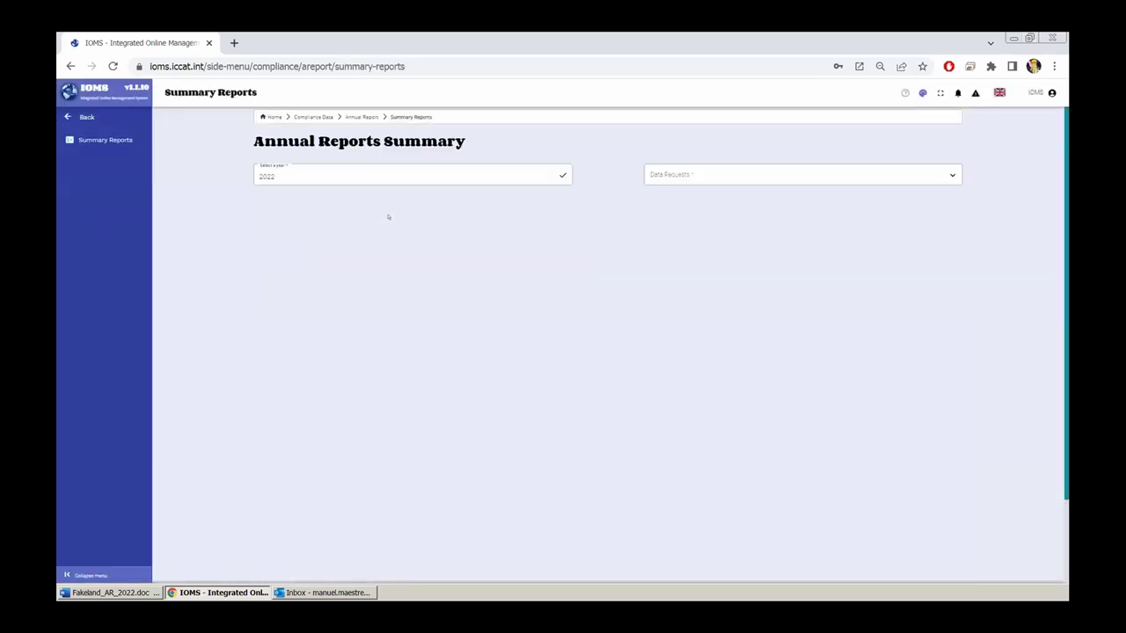
{"action": "left_click", "coordinate": [684, 167]}
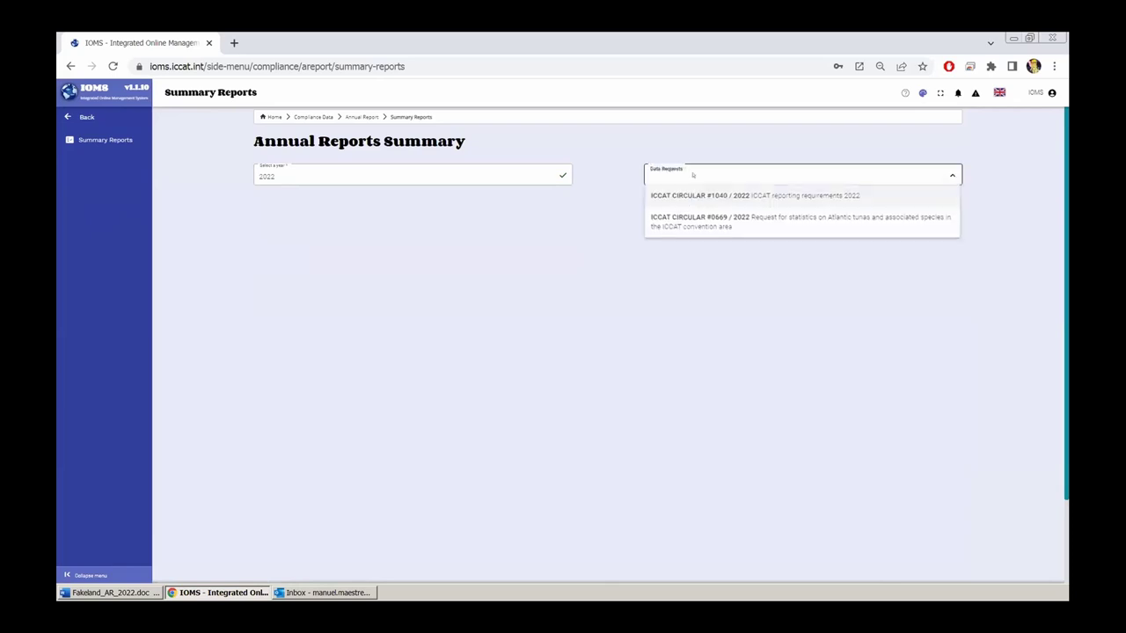
{"action": "left_click", "coordinate": [701, 217]}
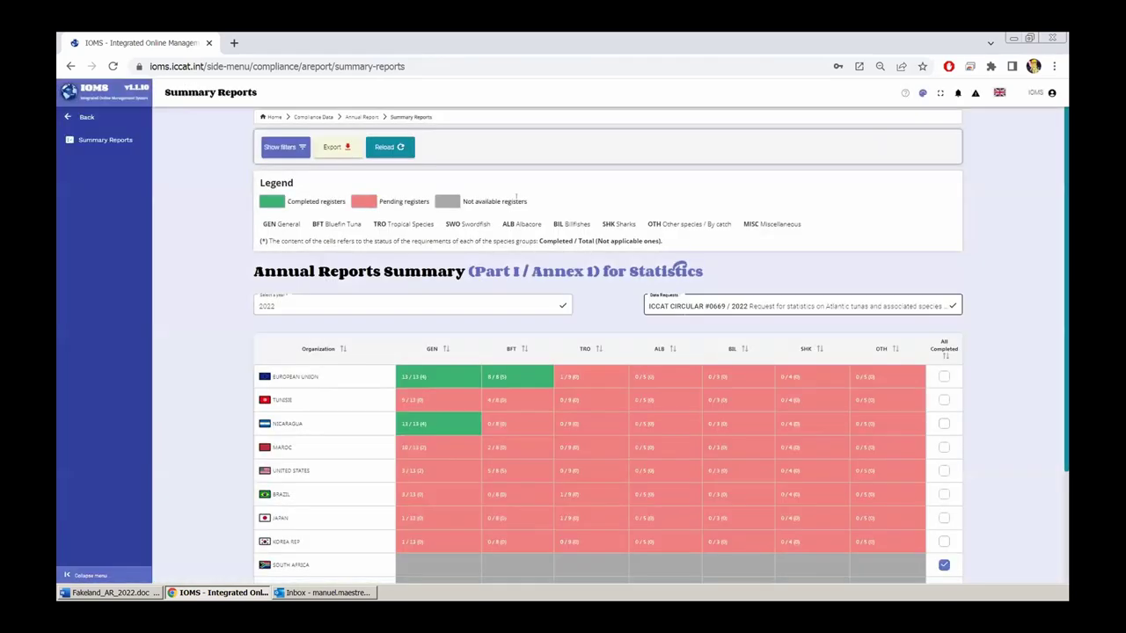
{"action": "scroll", "coordinate": [510, 214], "scroll_direction": "down", "scroll_amount": 1}
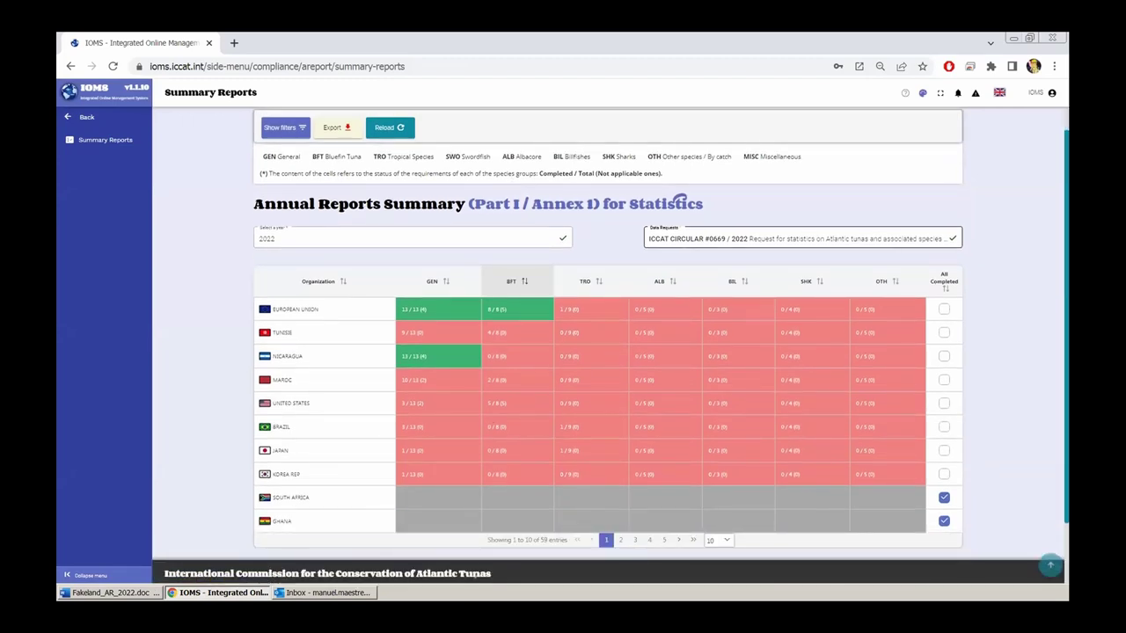
{"action": "left_click", "coordinate": [515, 282]}
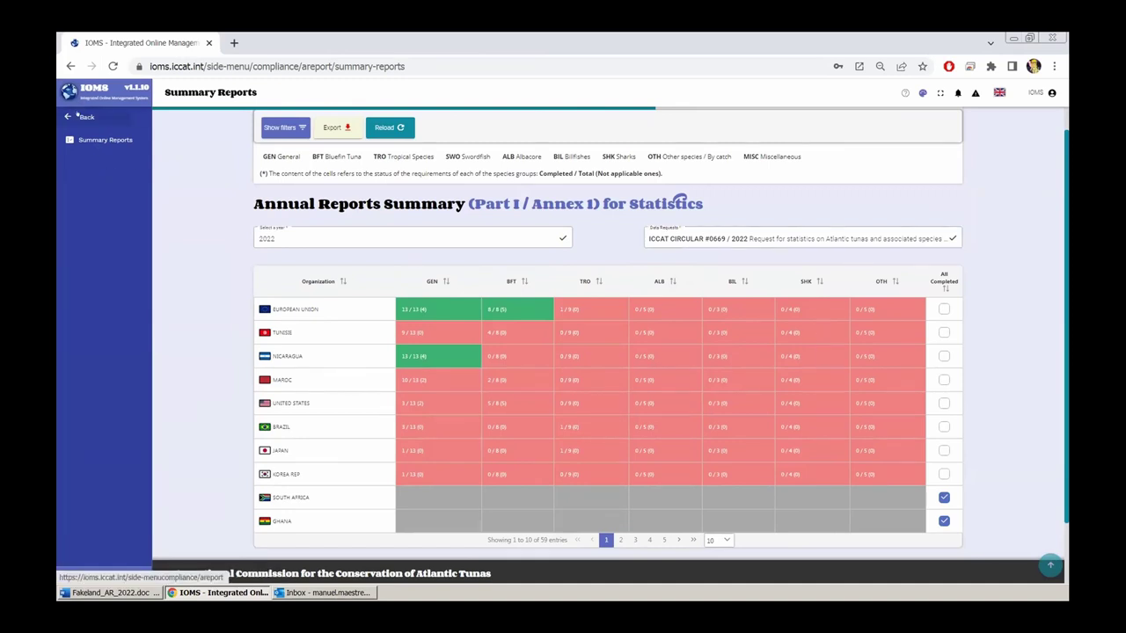
- Leave the Summary Reports and return to the Main Dashboard
{"action": "left_click", "coordinate": [86, 116]}
{"action": "left_click", "coordinate": [86, 117]}
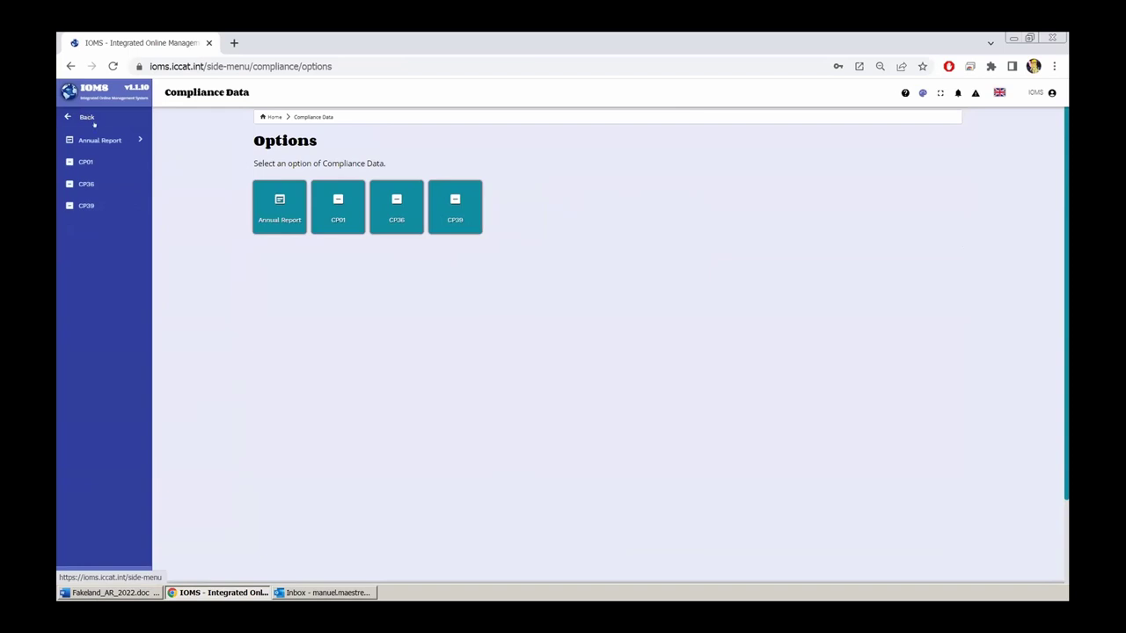
{"action": "left_click", "coordinate": [87, 117]}
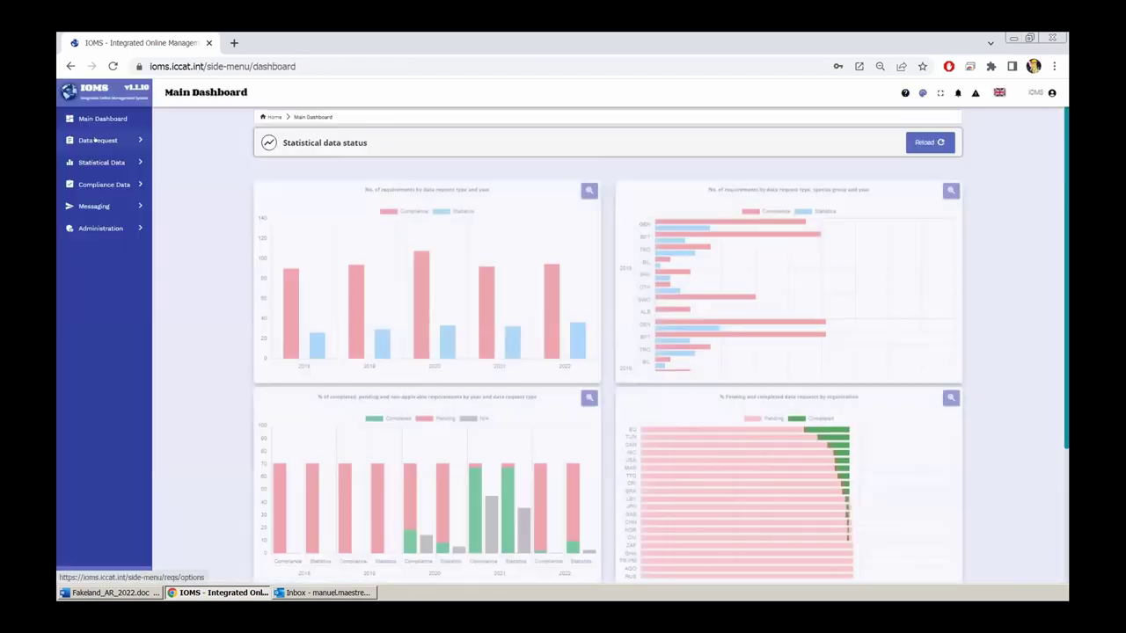
- Open the data requests by organization for 2022, examine the status of each circular, and return to the Main Dashboard
{"action": "left_click", "coordinate": [95, 140]}
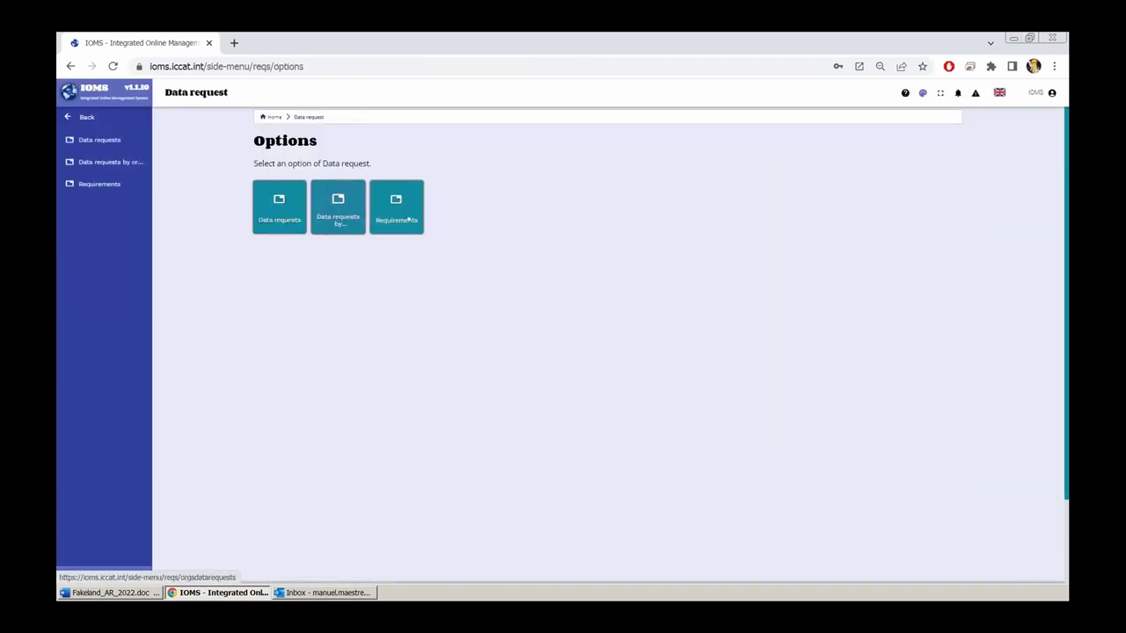
{"action": "left_click", "coordinate": [340, 203]}
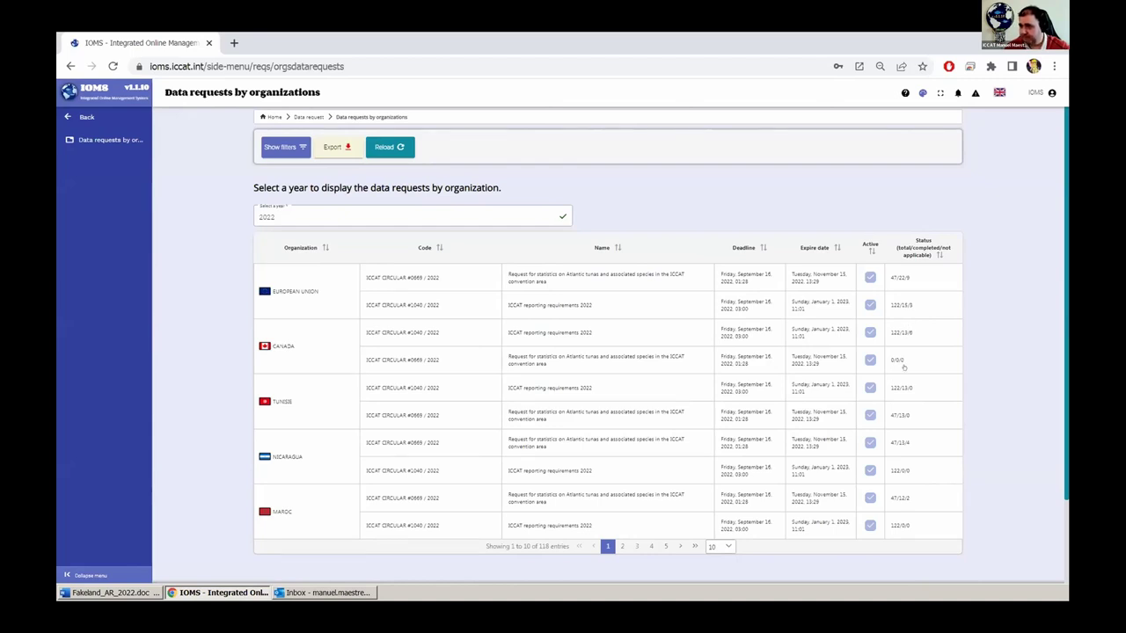
{"action": "scroll", "coordinate": [829, 402], "scroll_direction": "down", "scroll_amount": 2}
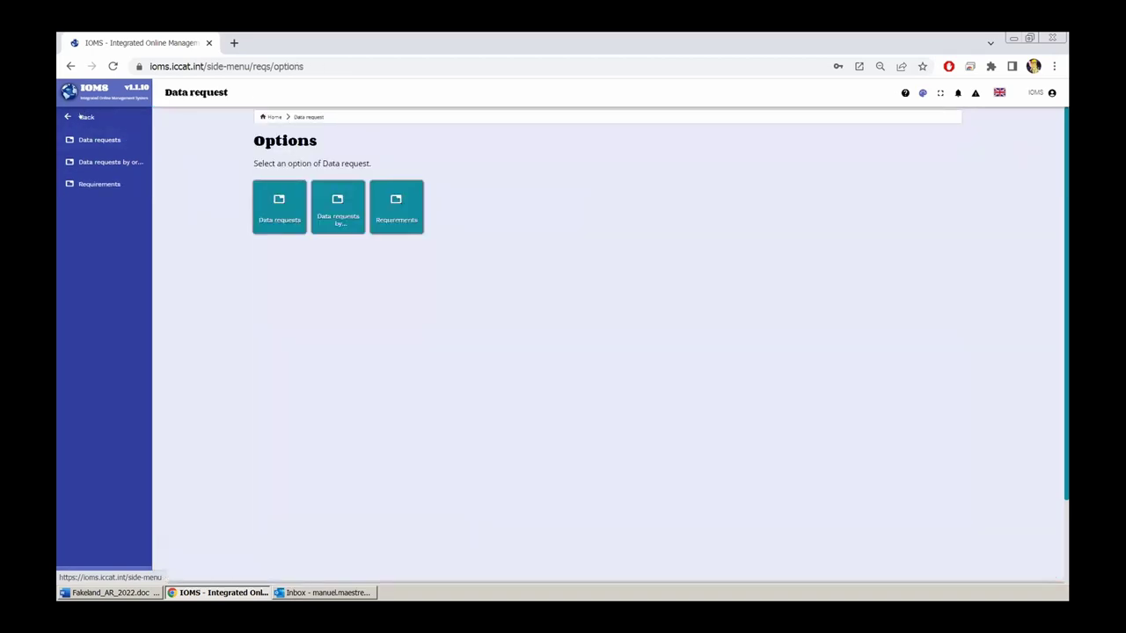
{"action": "left_click", "coordinate": [82, 116]}
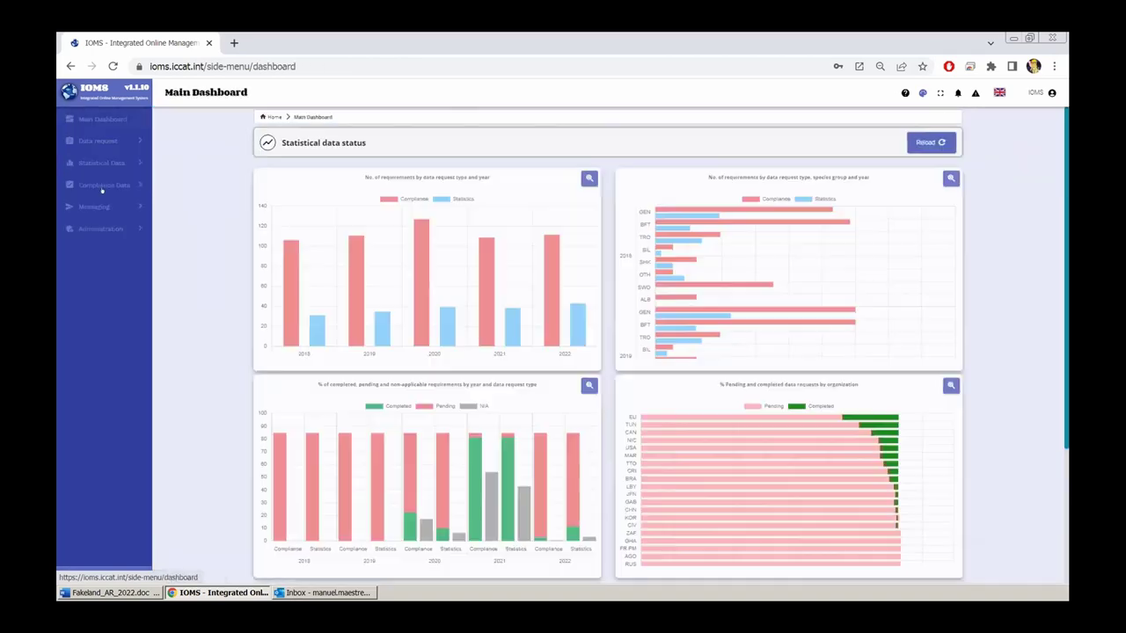
- Display the Annual Report's 2022 Summary Report for ICCAT CIRCULAR #0669 / 2022 and examine completion for each organization
{"action": "left_click", "coordinate": [99, 186]}
{"action": "left_click", "coordinate": [280, 206]}
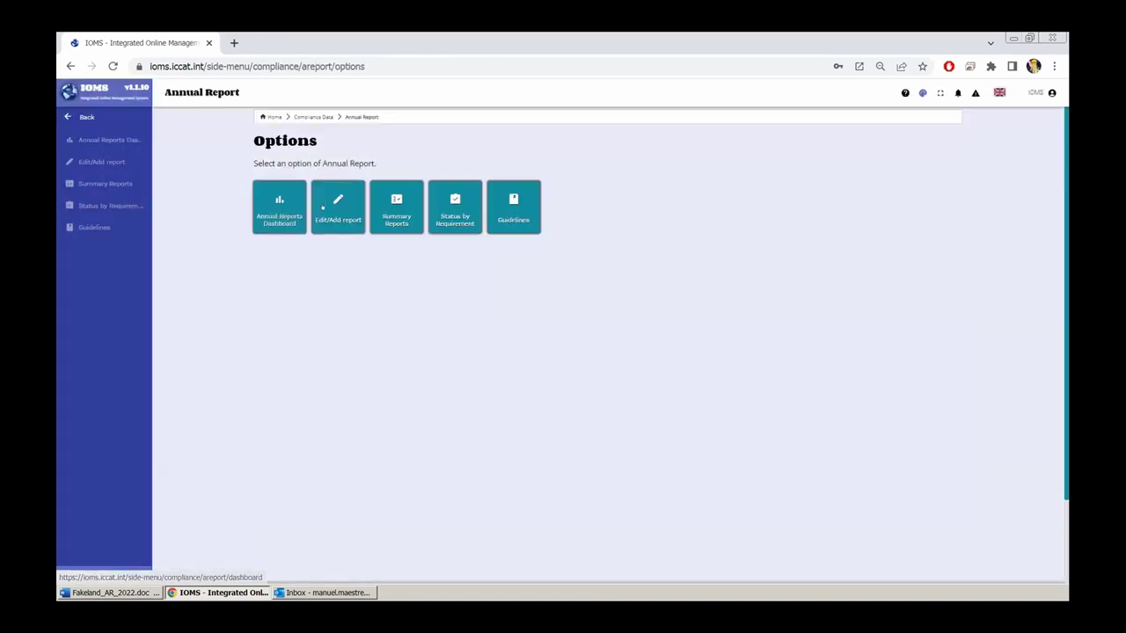
{"action": "left_click", "coordinate": [384, 214]}
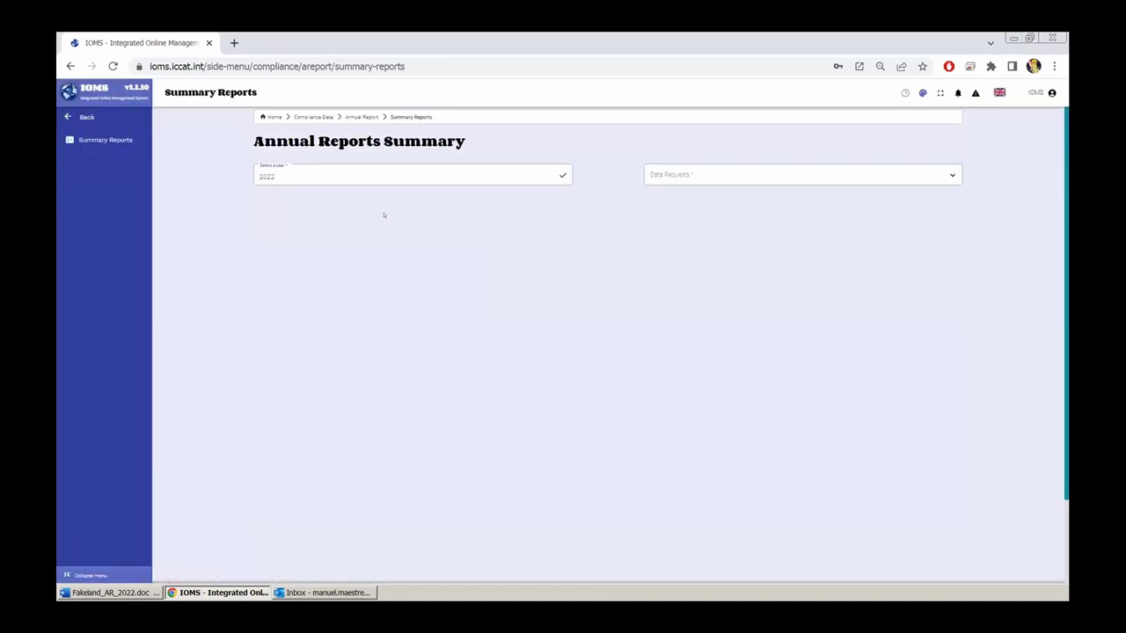
{"action": "left_click", "coordinate": [678, 173]}
{"action": "left_click", "coordinate": [718, 224]}
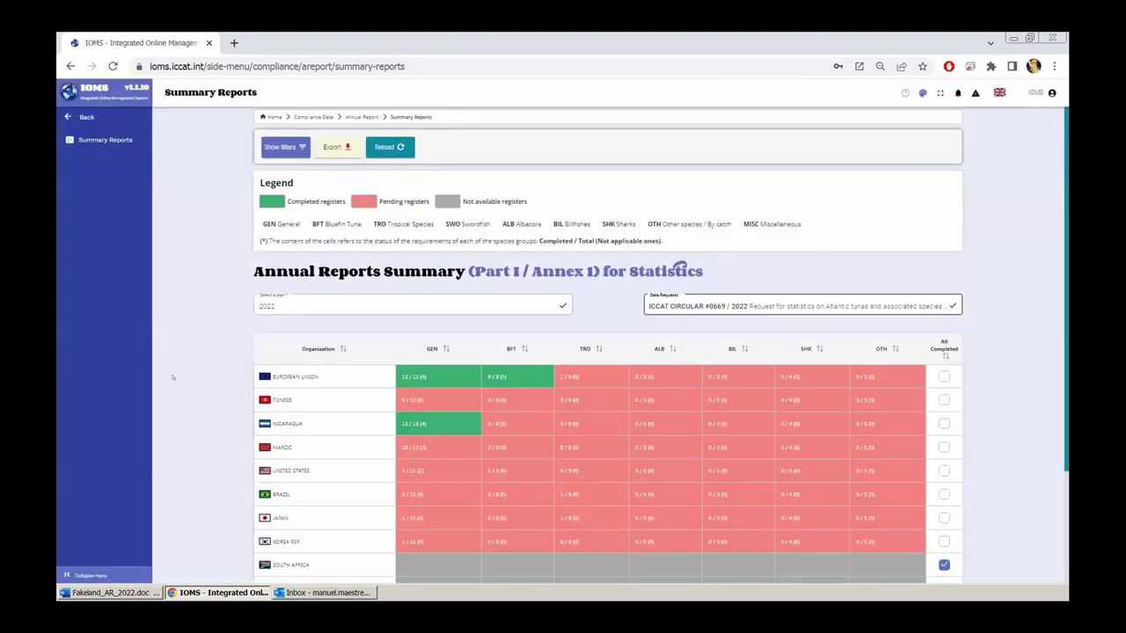
{"action": "scroll", "coordinate": [173, 378], "scroll_direction": "down", "scroll_amount": 3}
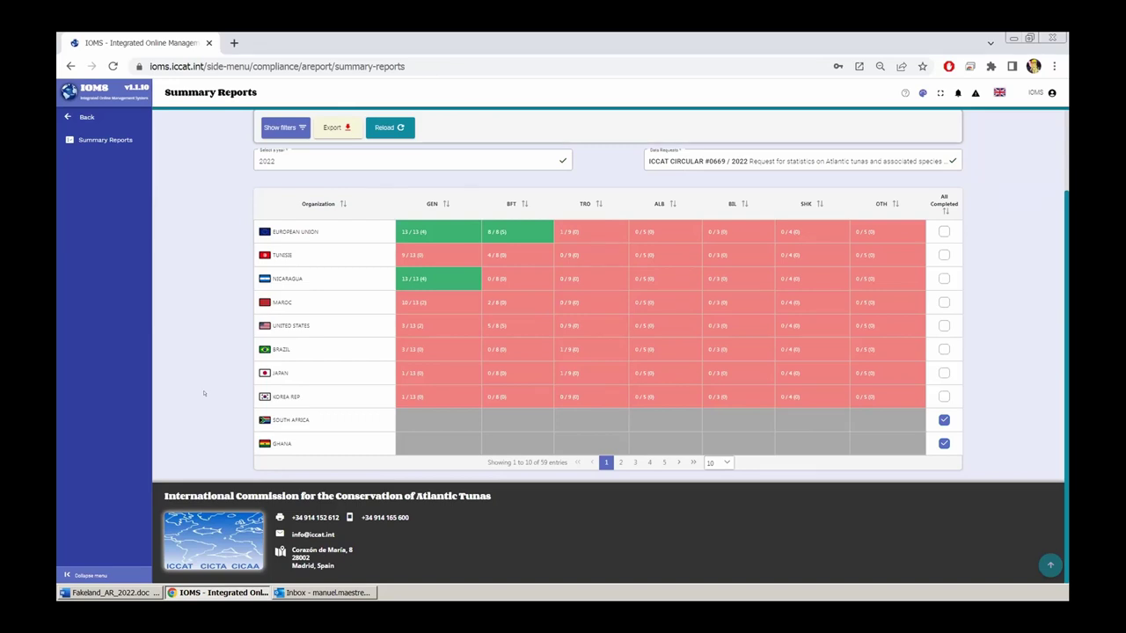
- Switch the summary's data request to ICCAT CIRCULAR #1040 / 2022, compare the organizations, and return to the Annual Report options
{"action": "left_click", "coordinate": [651, 151]}
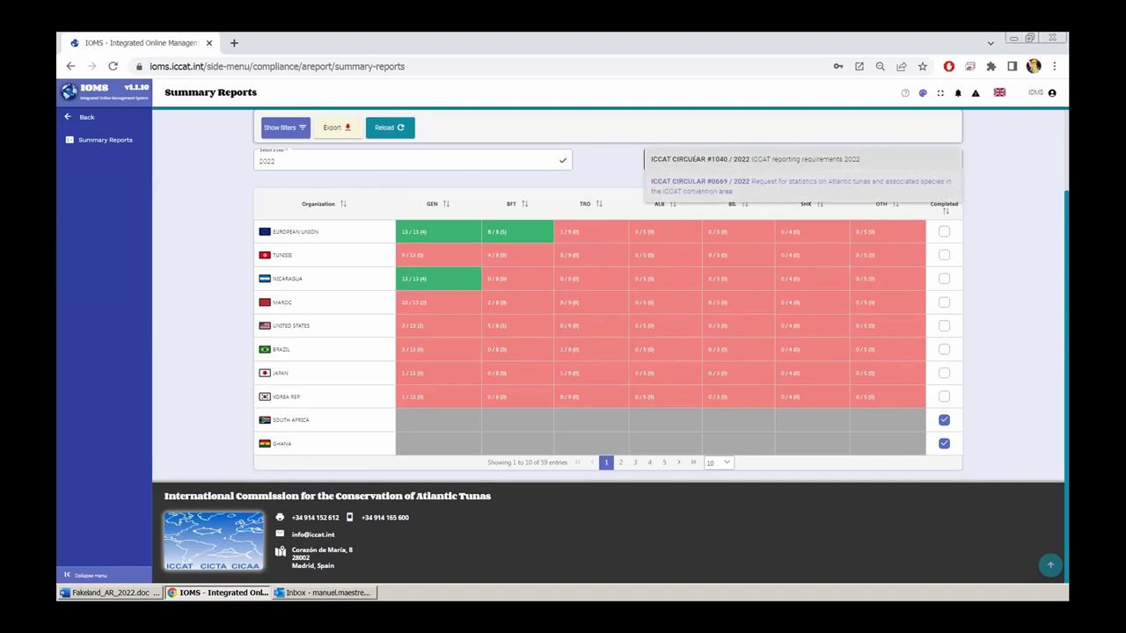
{"action": "left_click", "coordinate": [695, 159]}
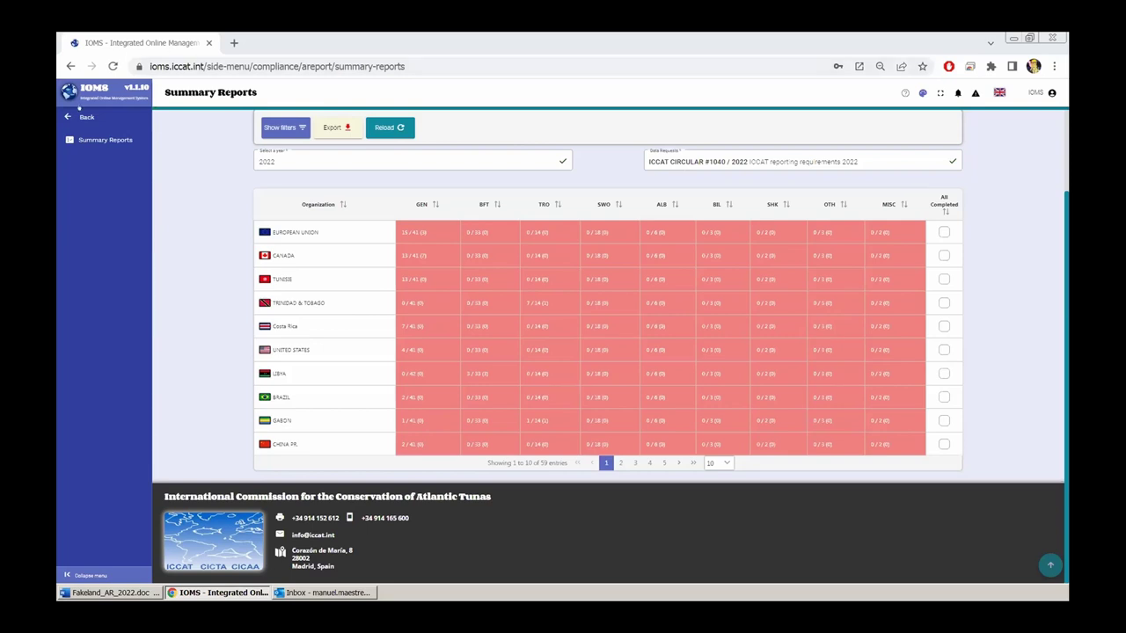
{"action": "left_click", "coordinate": [78, 109]}
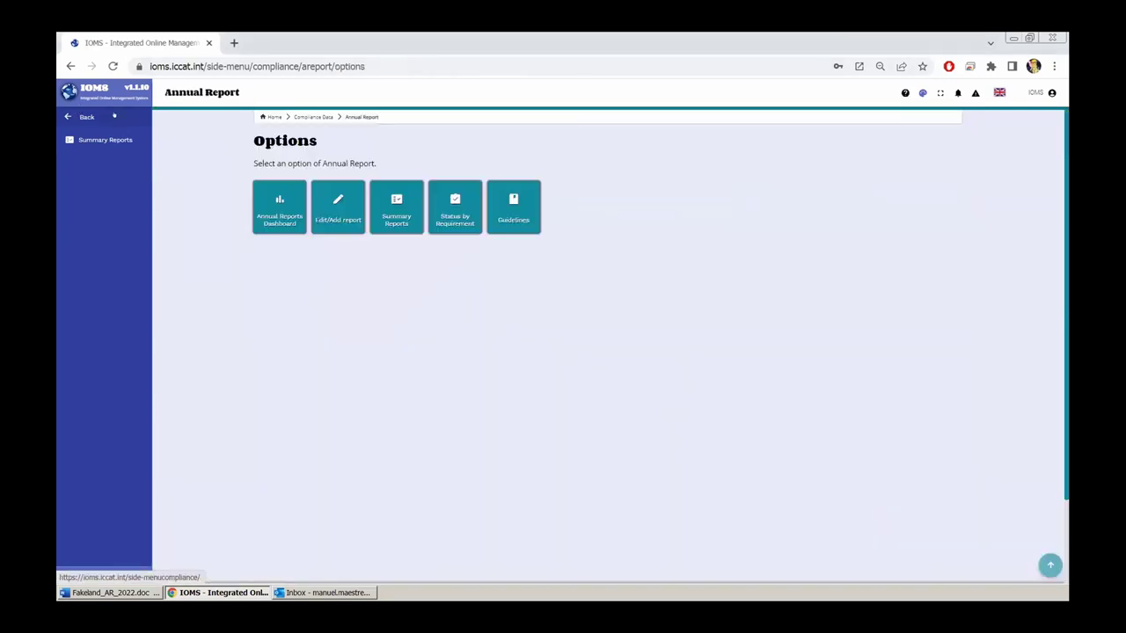
- Open the European Union's 2022 Annual Report for ICCAT CIRCULAR #0669 / 2022 and examine its species group sections
{"action": "left_click", "coordinate": [339, 206]}
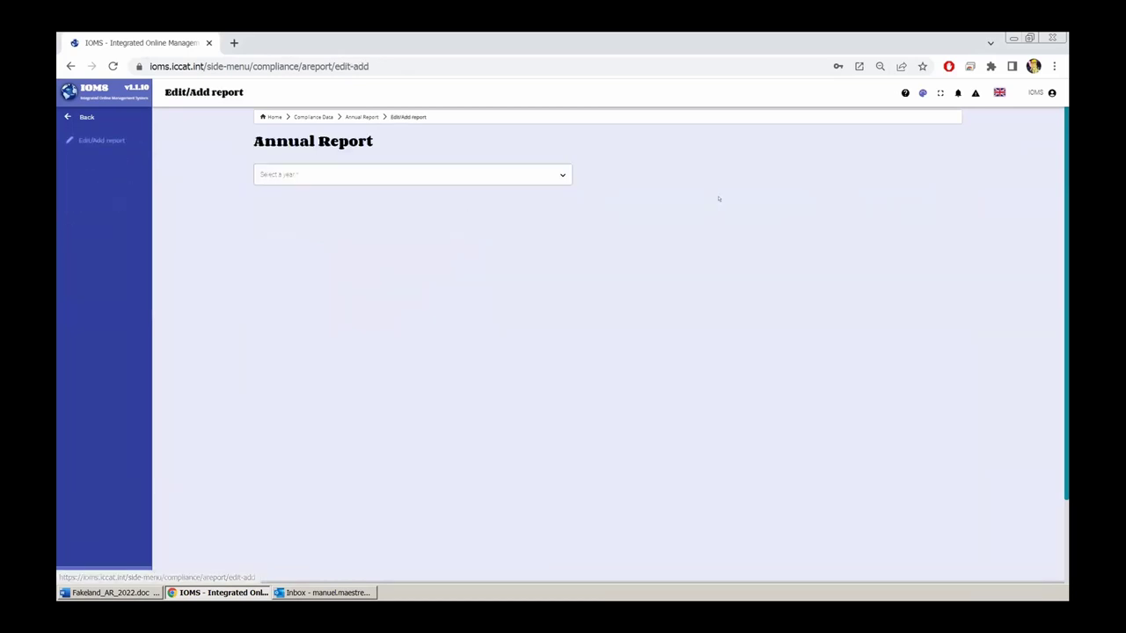
{"action": "left_click", "coordinate": [466, 173]}
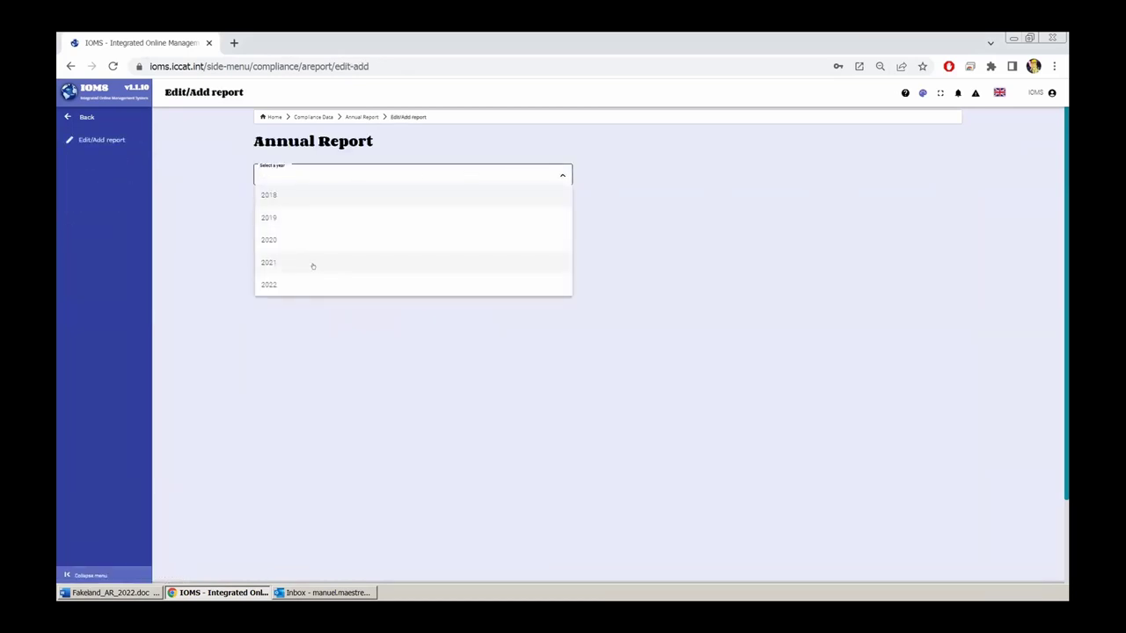
{"action": "left_click", "coordinate": [380, 284]}
{"action": "left_click", "coordinate": [686, 170]}
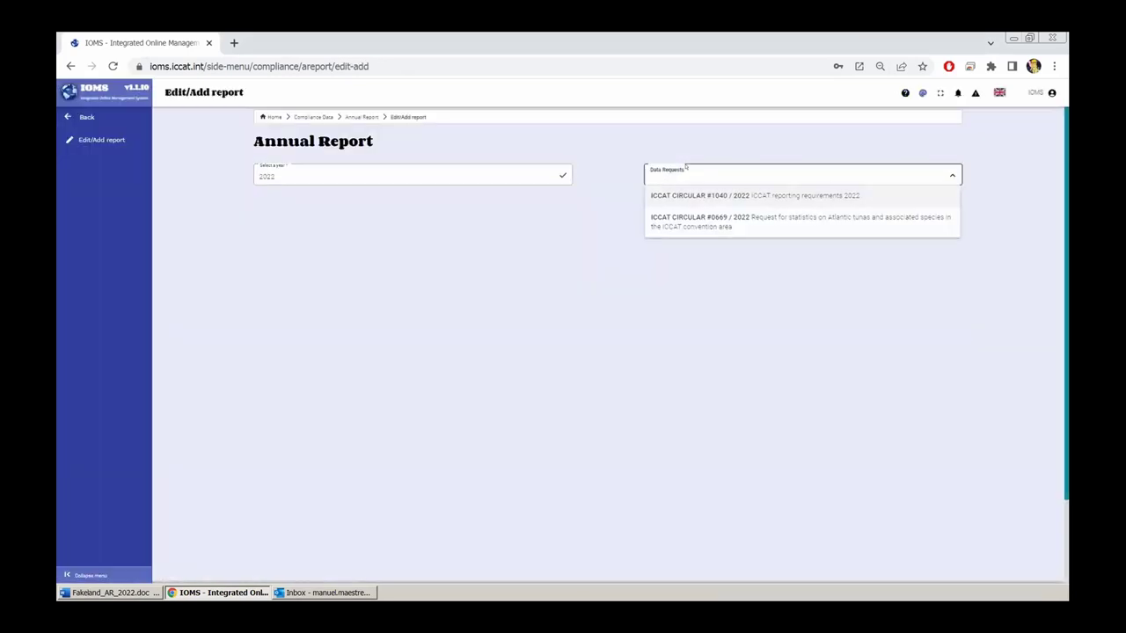
{"action": "left_click", "coordinate": [704, 217]}
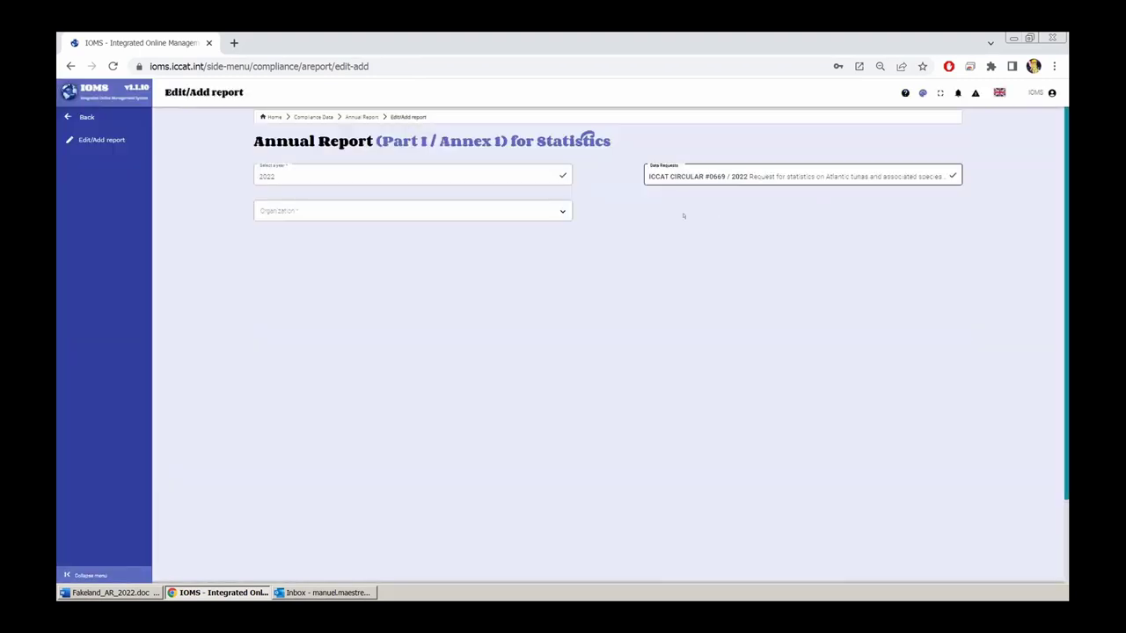
{"action": "left_click", "coordinate": [525, 209]}
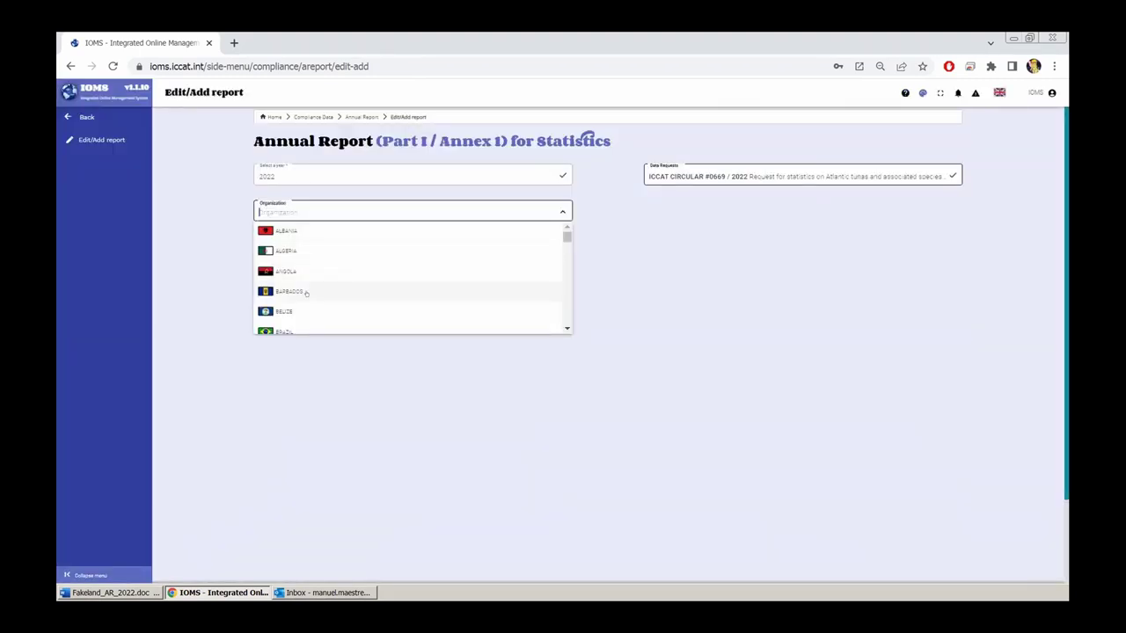
{"action": "type", "text": "eu"}
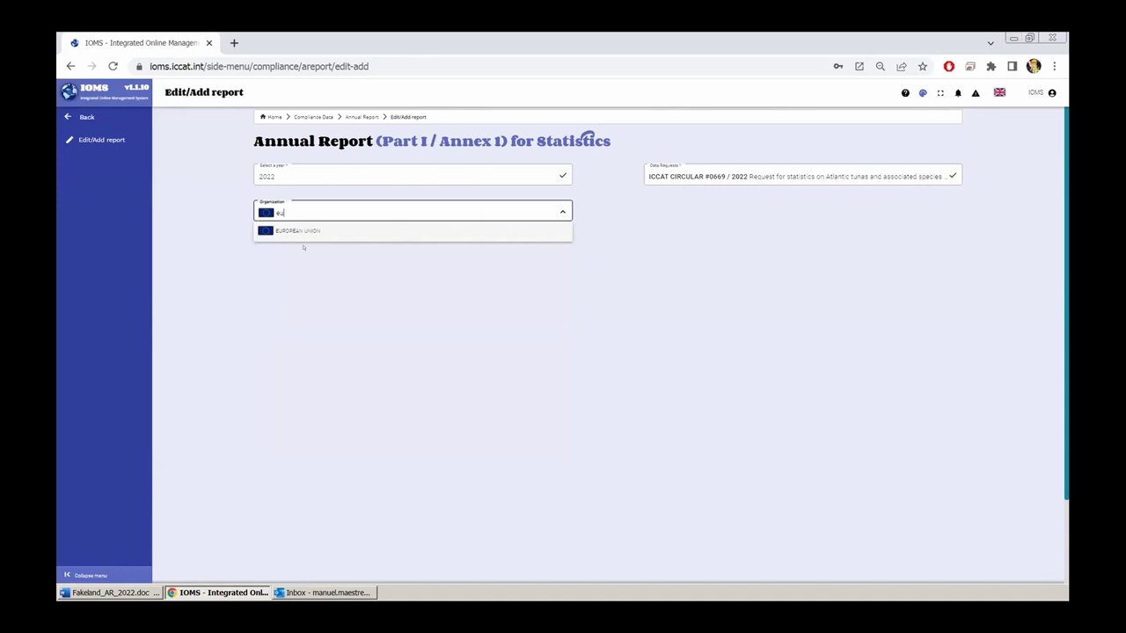
{"action": "left_click", "coordinate": [299, 230]}
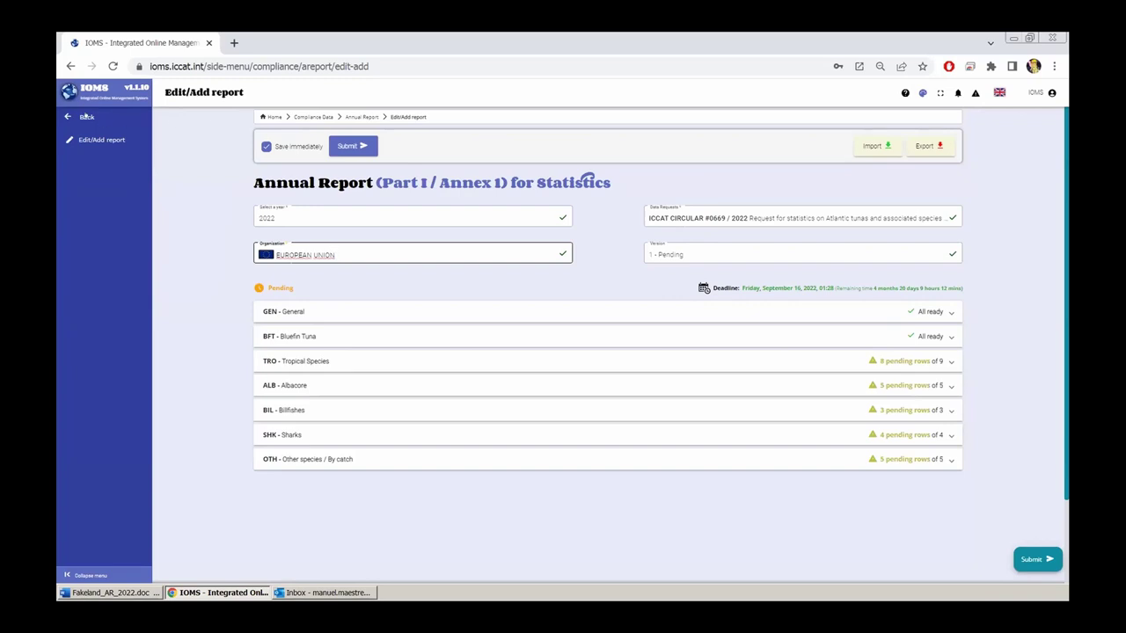
- Leave this report and open Nicaragua's 2022 Annual Report for ICCAT CIRCULAR #0669 / 2022 for editing
{"action": "left_click", "coordinate": [86, 116]}
{"action": "left_click", "coordinate": [330, 217]}
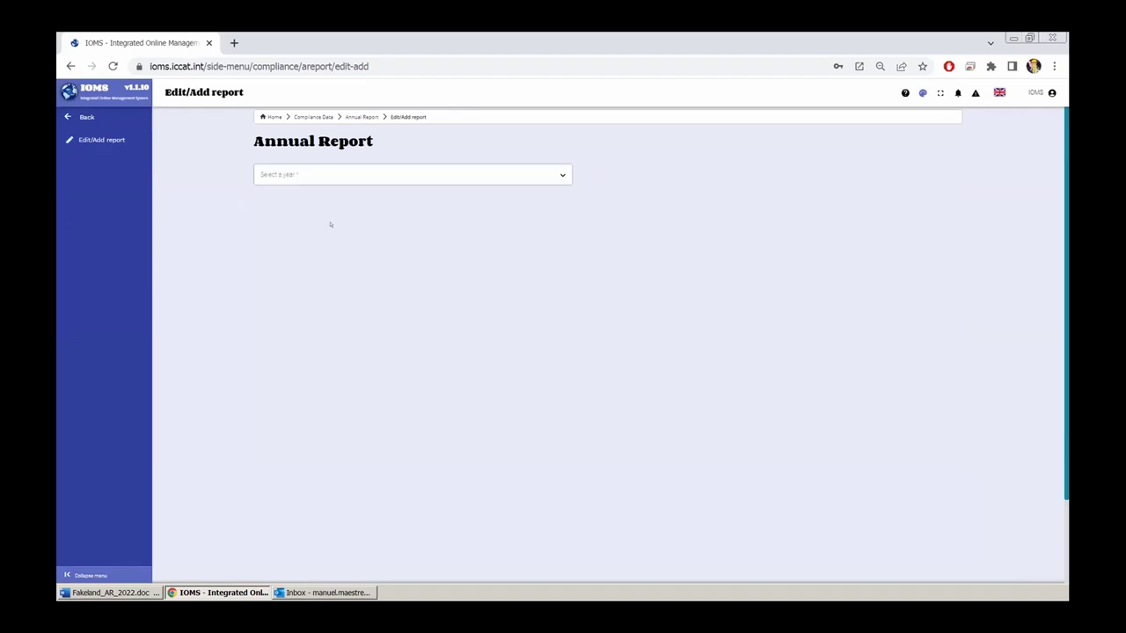
{"action": "left_click", "coordinate": [333, 172]}
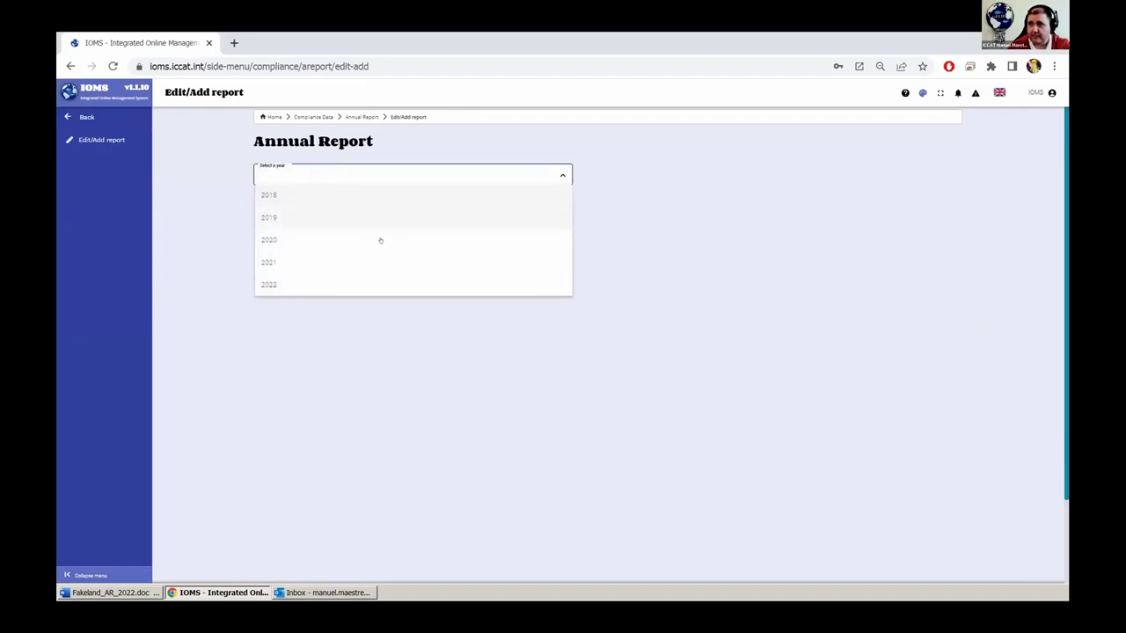
{"action": "left_click", "coordinate": [296, 282]}
{"action": "left_click", "coordinate": [670, 174]}
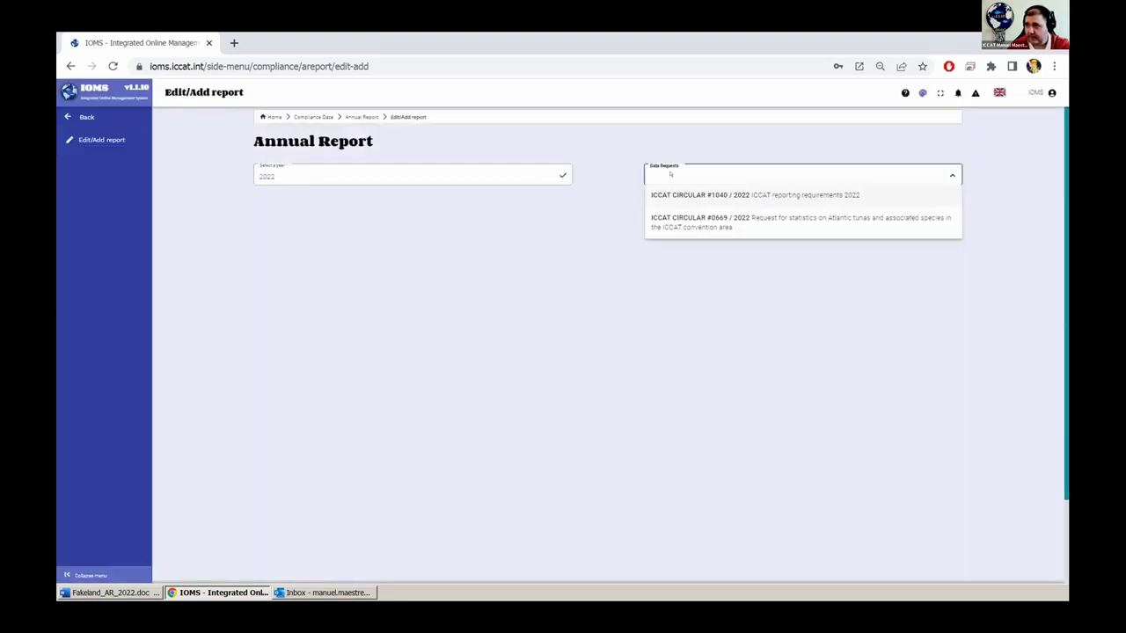
{"action": "left_click", "coordinate": [699, 220]}
{"action": "left_click", "coordinate": [399, 199]}
{"action": "left_click", "coordinate": [365, 215]}
{"action": "type", "text": "ni"}
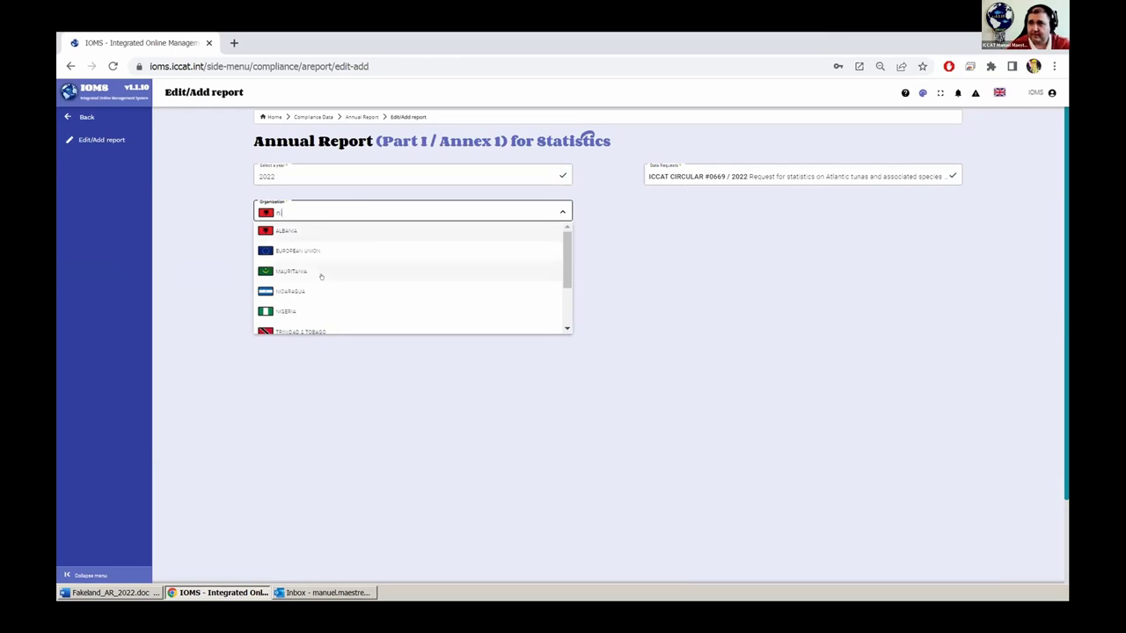
{"action": "left_click", "coordinate": [308, 292]}
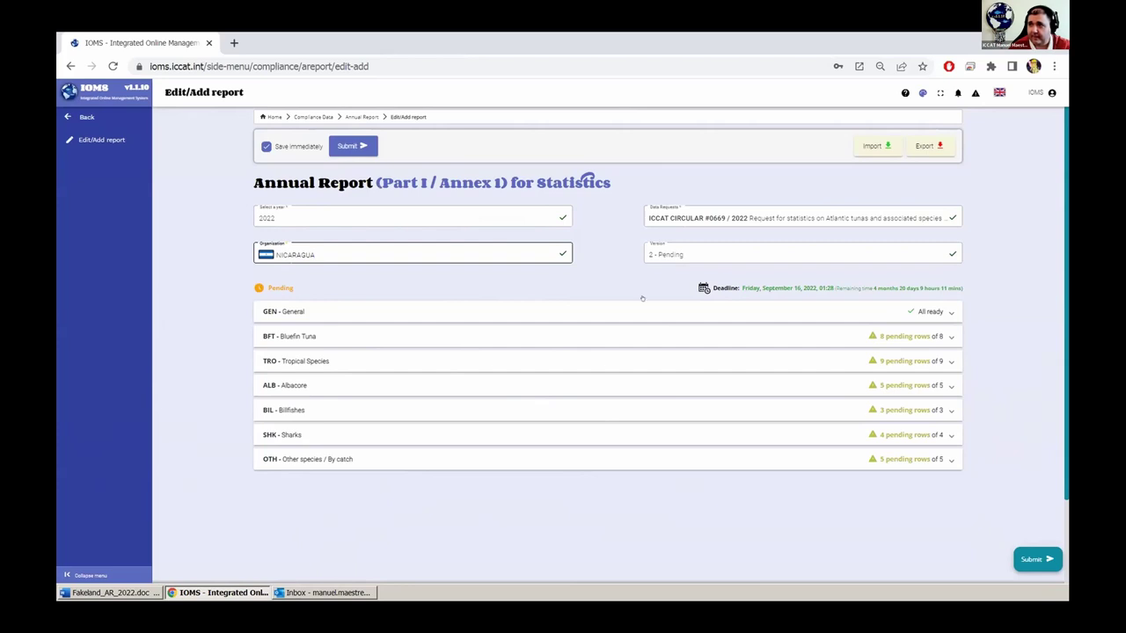
- Display submitted version 1 of Nicaragua's report, compare its sections, and switch back to version 2 - Pending
{"action": "left_click", "coordinate": [652, 257]}
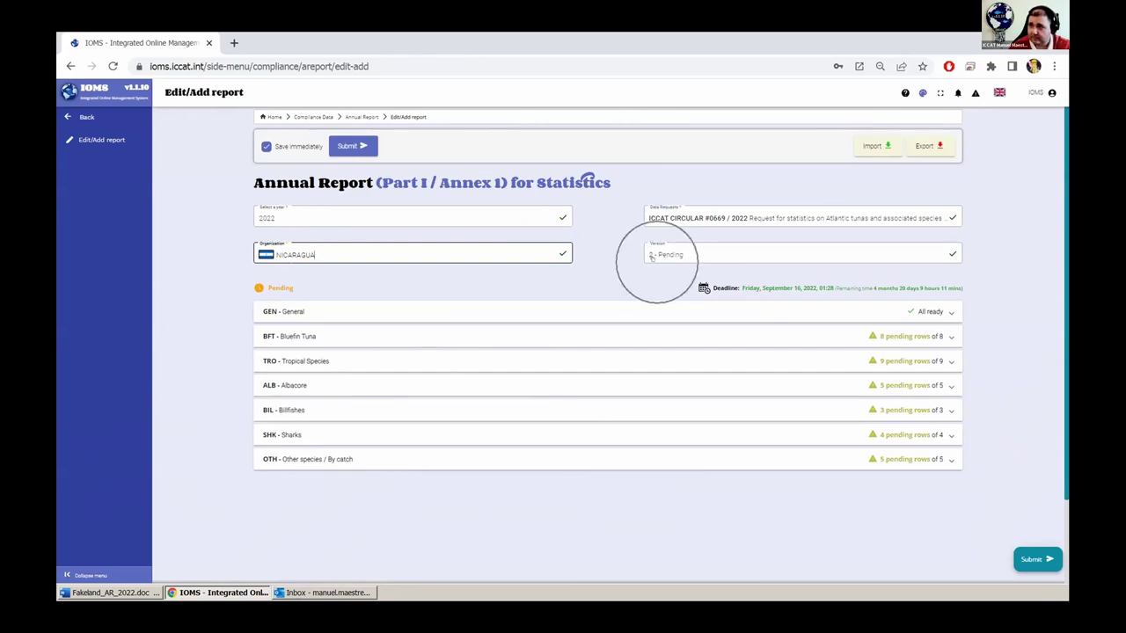
{"action": "left_click", "coordinate": [694, 249]}
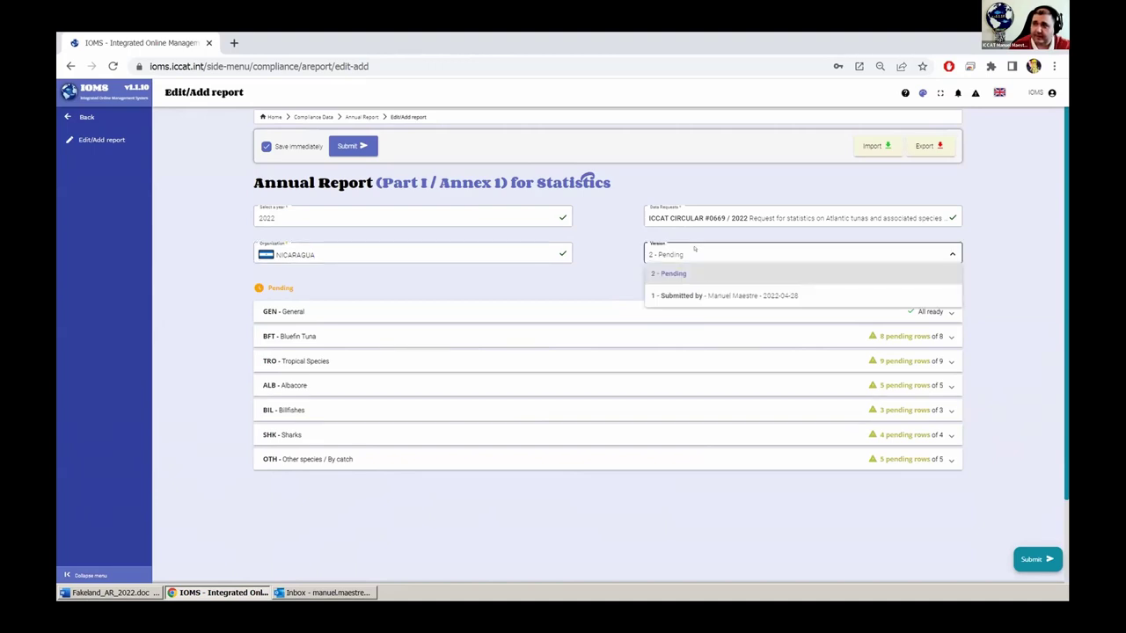
{"action": "left_click", "coordinate": [718, 295]}
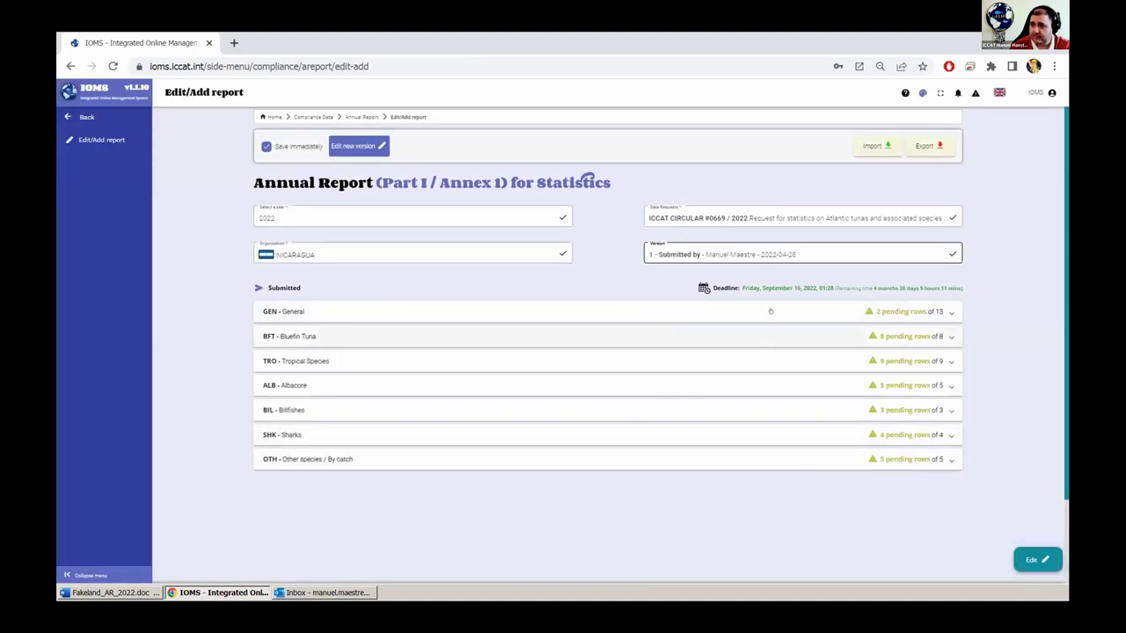
{"action": "left_click", "coordinate": [686, 255]}
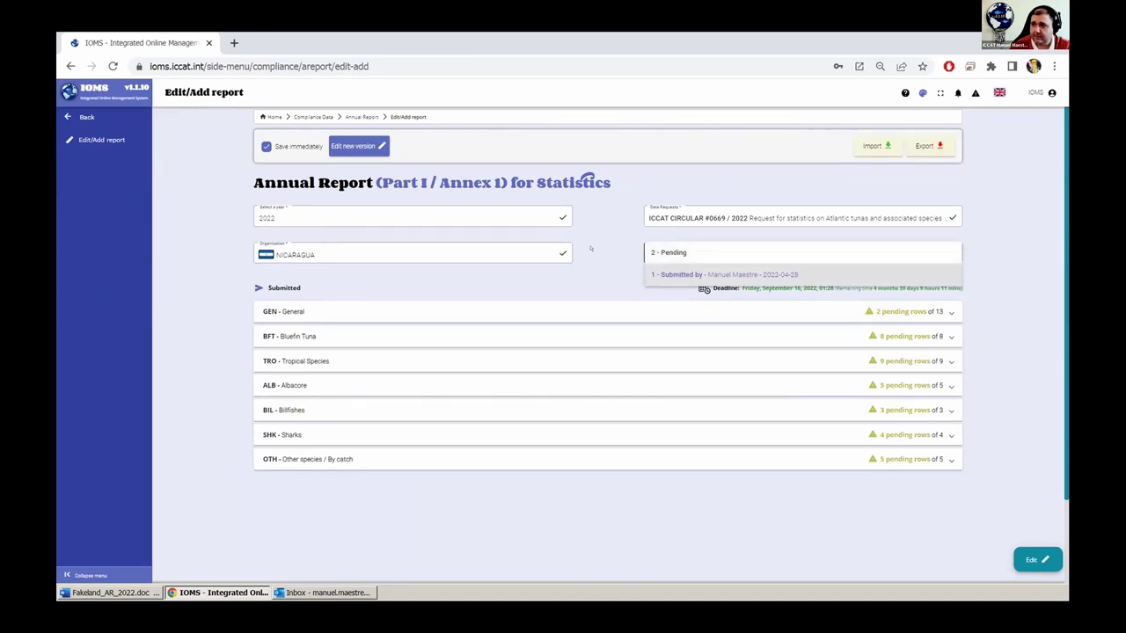
{"action": "left_click", "coordinate": [635, 248]}
{"action": "left_click", "coordinate": [660, 250]}
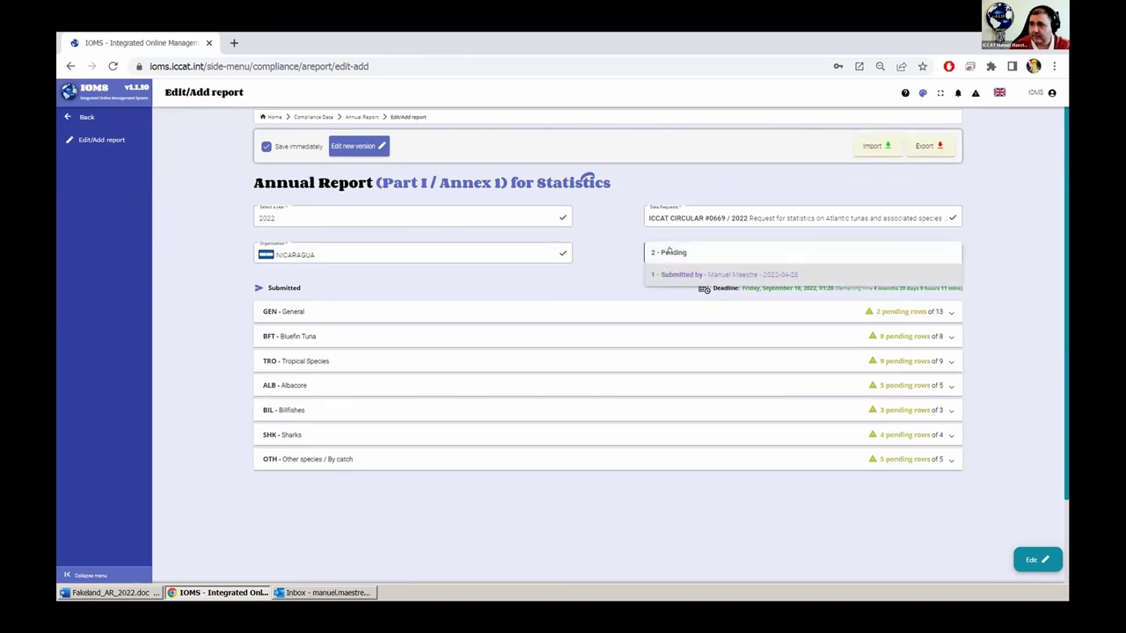
{"action": "left_click", "coordinate": [667, 251]}
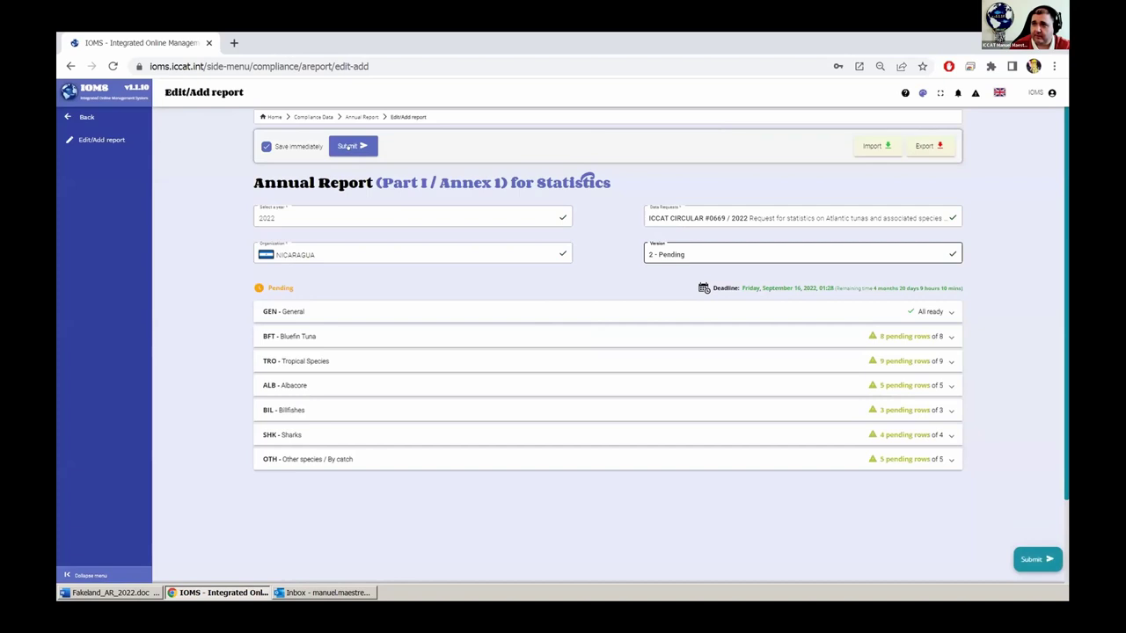
- Submit pending version 2 of Nicaragua's Annual Report and expand its GEN - General section to review the rows
{"action": "left_click", "coordinate": [352, 146]}
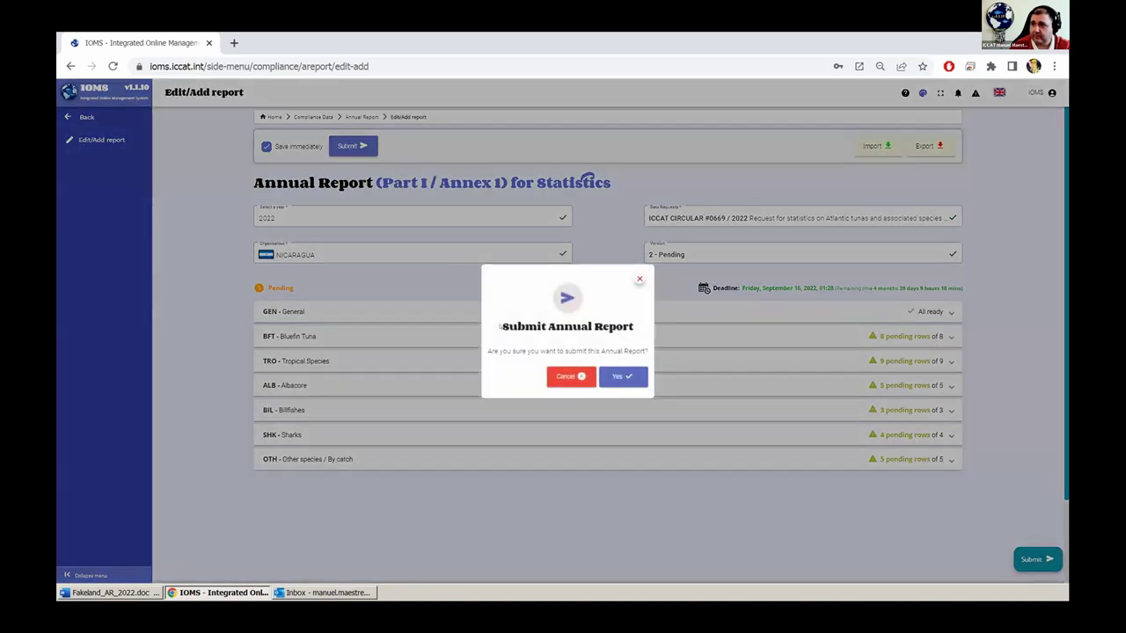
{"action": "left_click", "coordinate": [625, 382]}
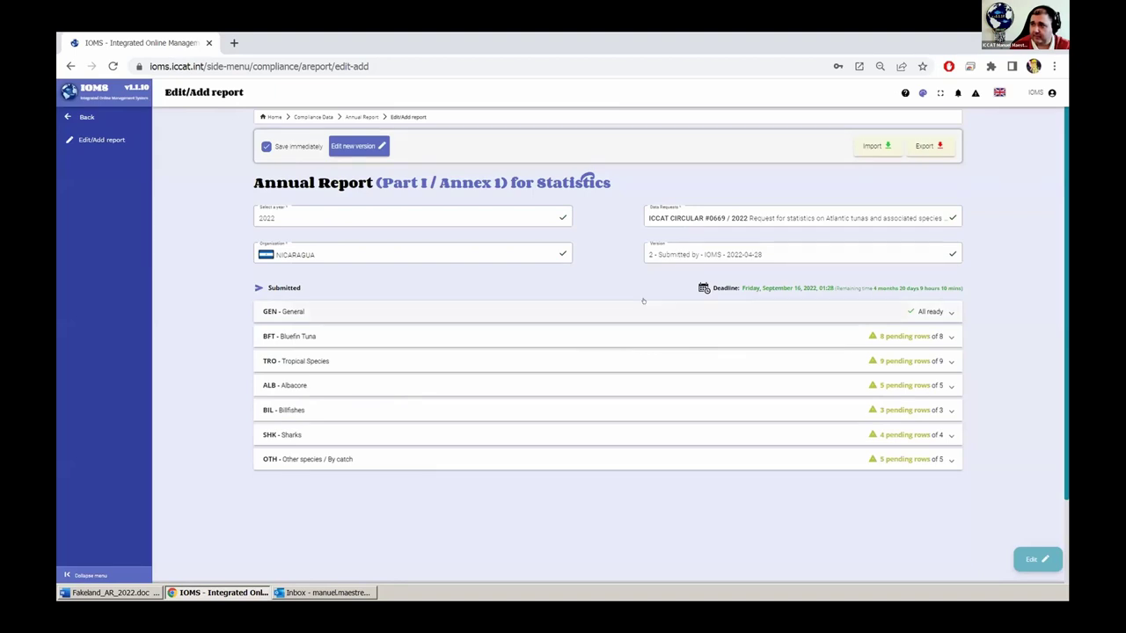
{"action": "left_click", "coordinate": [624, 313]}
{"action": "scroll", "coordinate": [616, 299], "scroll_direction": "down", "scroll_amount": 3}
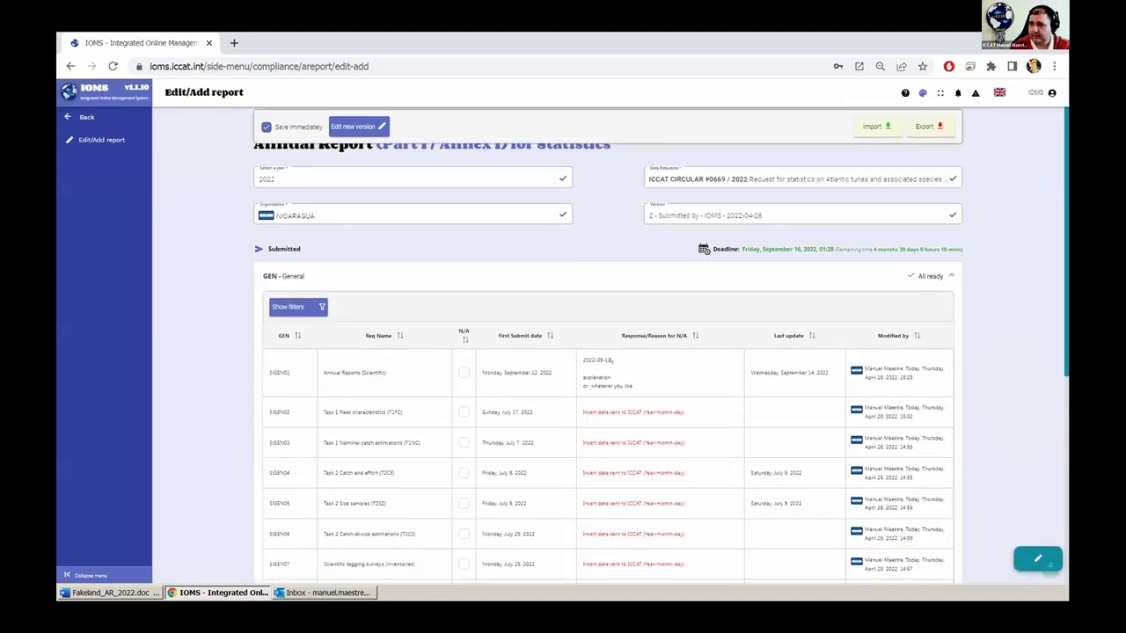
{"action": "double_click", "coordinate": [596, 276]}
{"action": "left_click", "coordinate": [598, 255]}
{"action": "scroll", "coordinate": [625, 253], "scroll_direction": "up", "scroll_amount": 3}
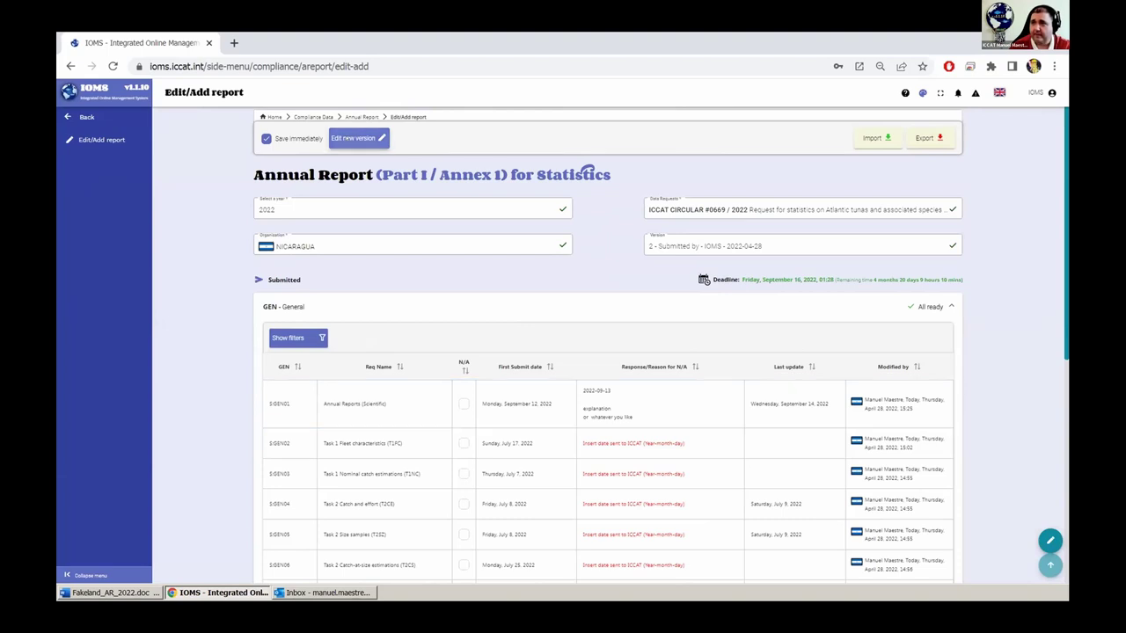
- Start a new editable version of Nicaragua's submitted Annual Report and show its GEN - General rows
{"action": "left_click", "coordinate": [348, 138]}
{"action": "left_click", "coordinate": [652, 375]}
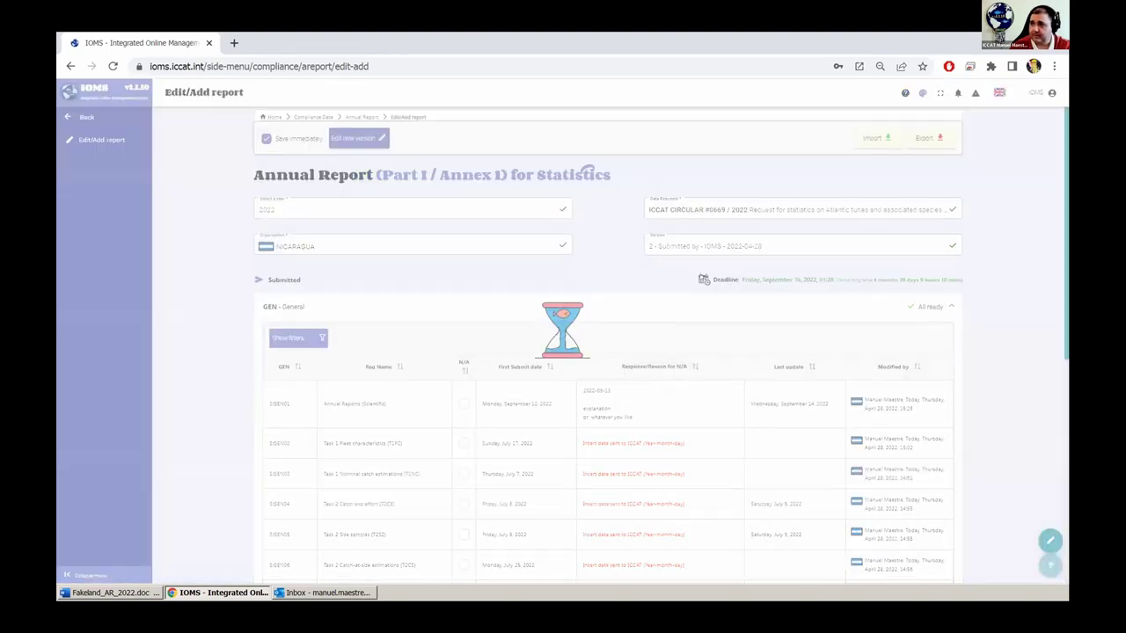
{"action": "scroll", "coordinate": [616, 254], "scroll_direction": "down", "scroll_amount": 1}
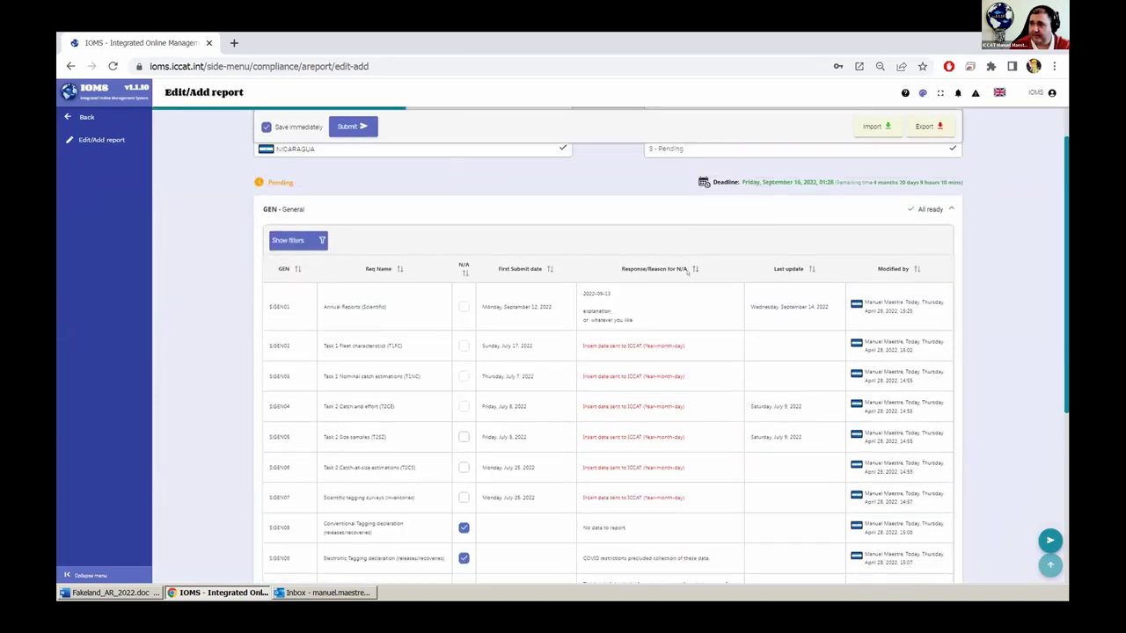
- Append filler text to "explanation" in the S:GEN01 Annual Reports (Scientific) response, save it, and check the report's version list
{"action": "scroll", "coordinate": [615, 443], "scroll_direction": "up", "scroll_amount": 1}
{"action": "left_click", "coordinate": [627, 407]}
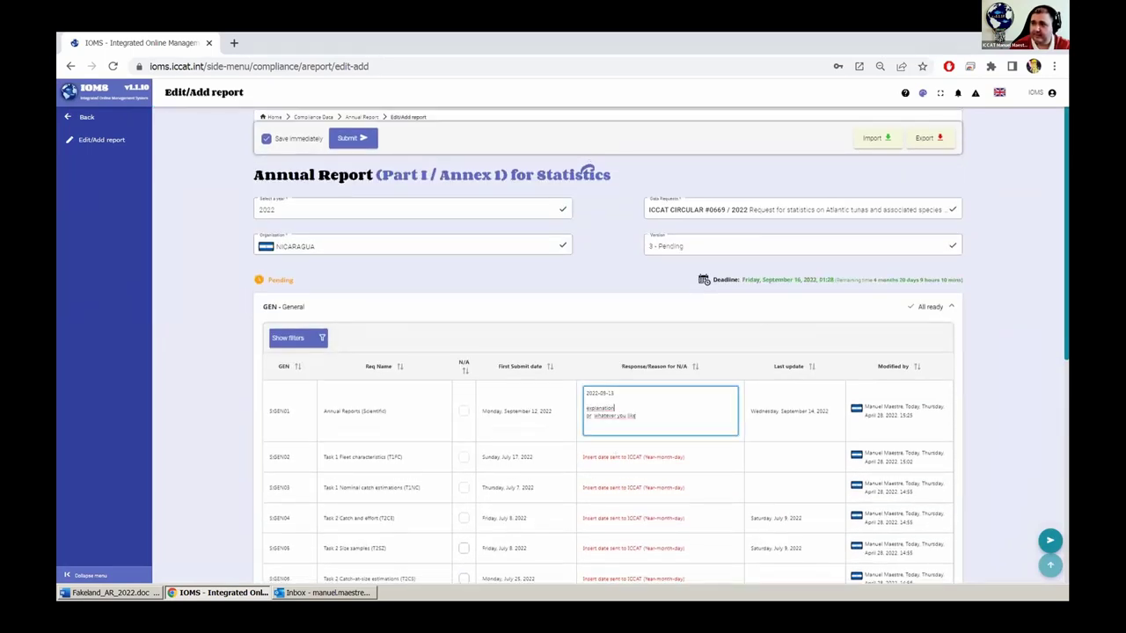
{"action": "type", "text": "giglu"}
{"action": "left_click", "coordinate": [610, 290]}
{"action": "left_click", "coordinate": [676, 246]}
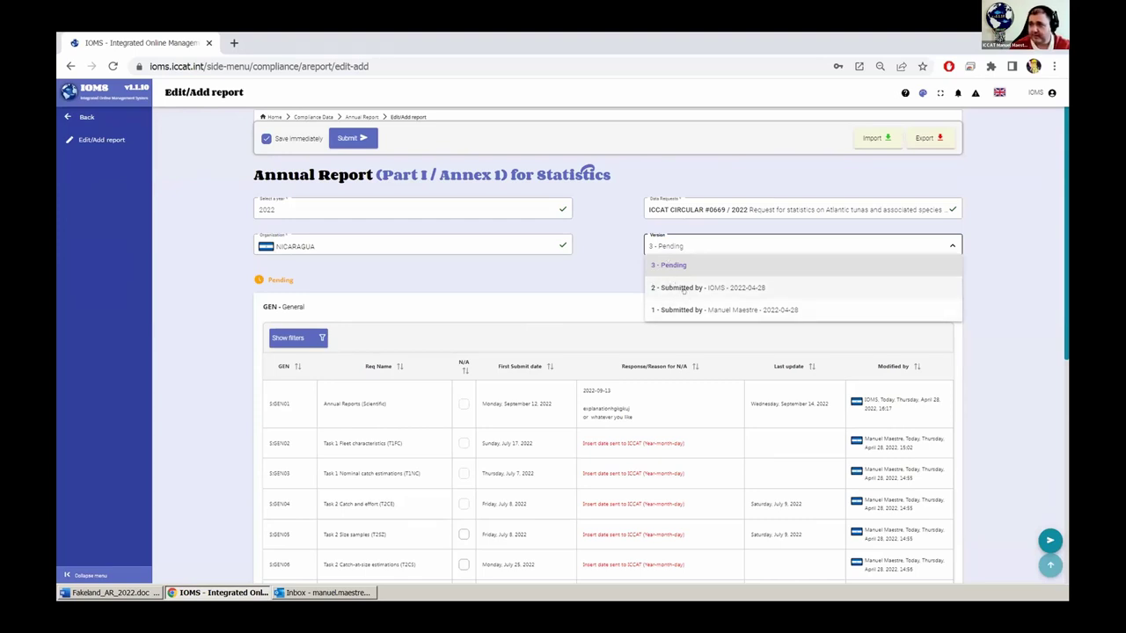
{"action": "left_click", "coordinate": [591, 276]}
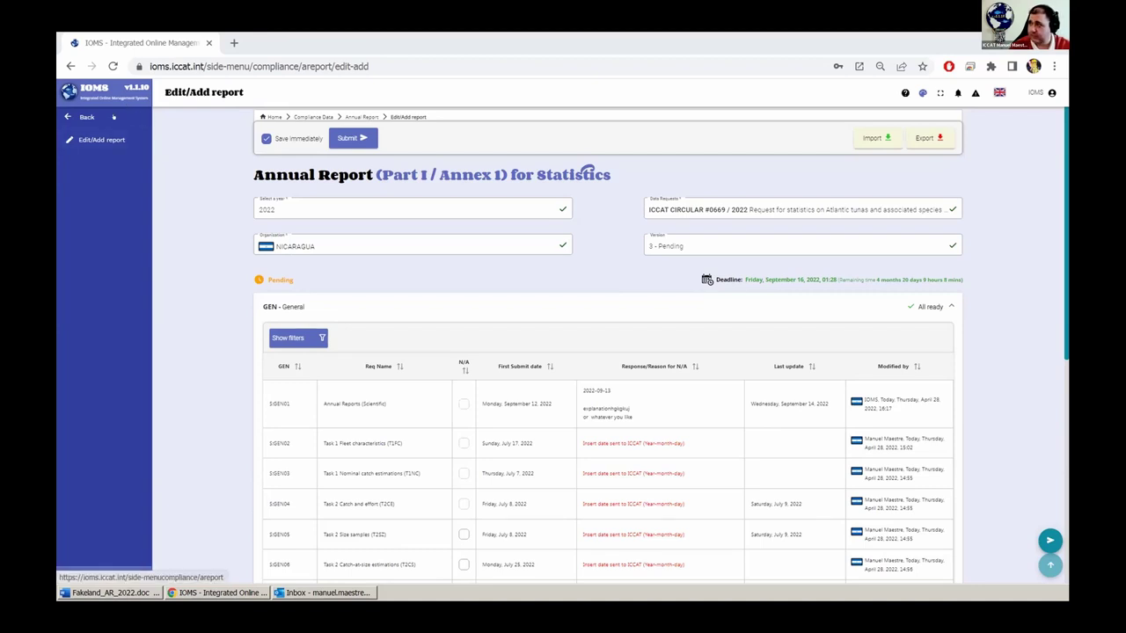
- View the signed-in account's profile details and return to the Annual Report
{"action": "left_click", "coordinate": [1033, 92]}
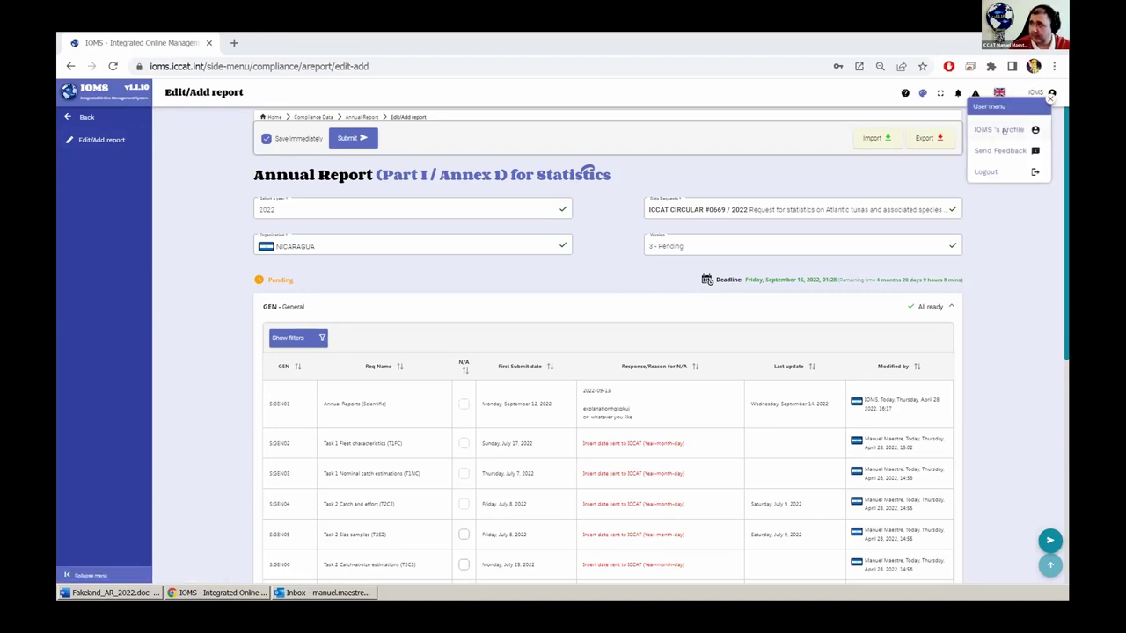
{"action": "left_click", "coordinate": [1004, 130]}
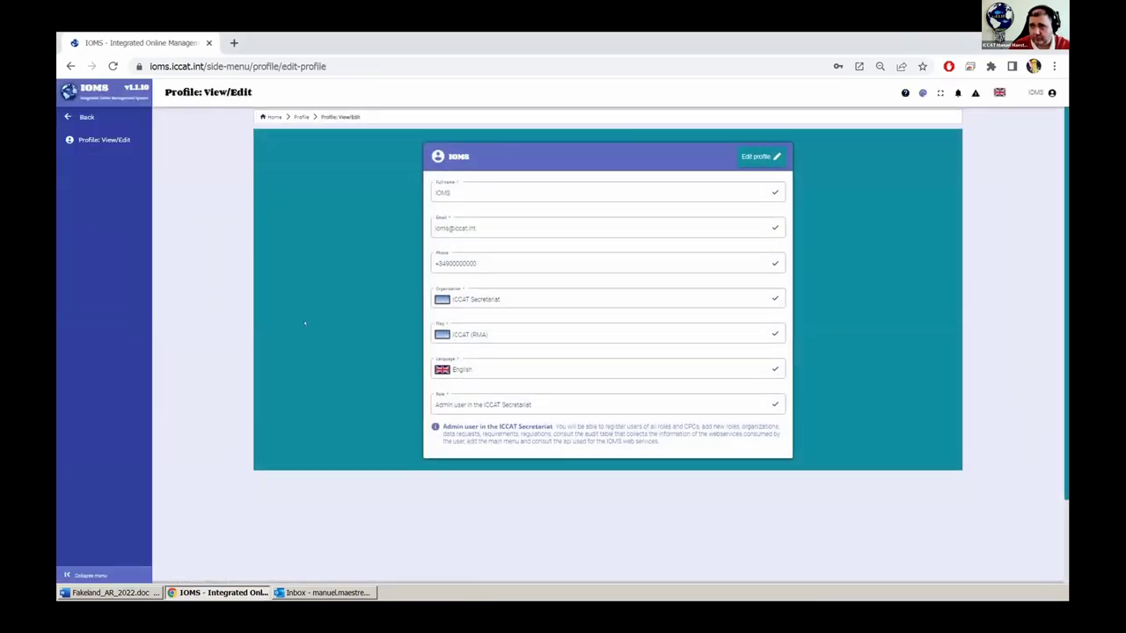
{"action": "left_click", "coordinate": [85, 119]}
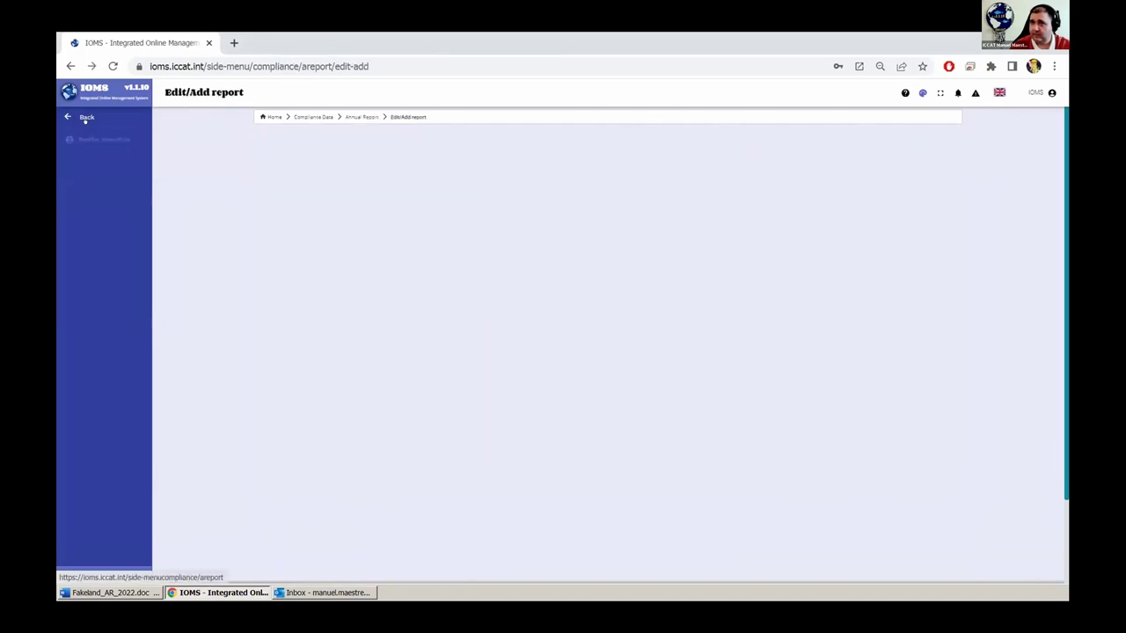
- Leave the Annual Report for Administration, review the list of registered users, and return to the Administration options
{"action": "left_click", "coordinate": [84, 116]}
{"action": "left_click", "coordinate": [84, 115]}
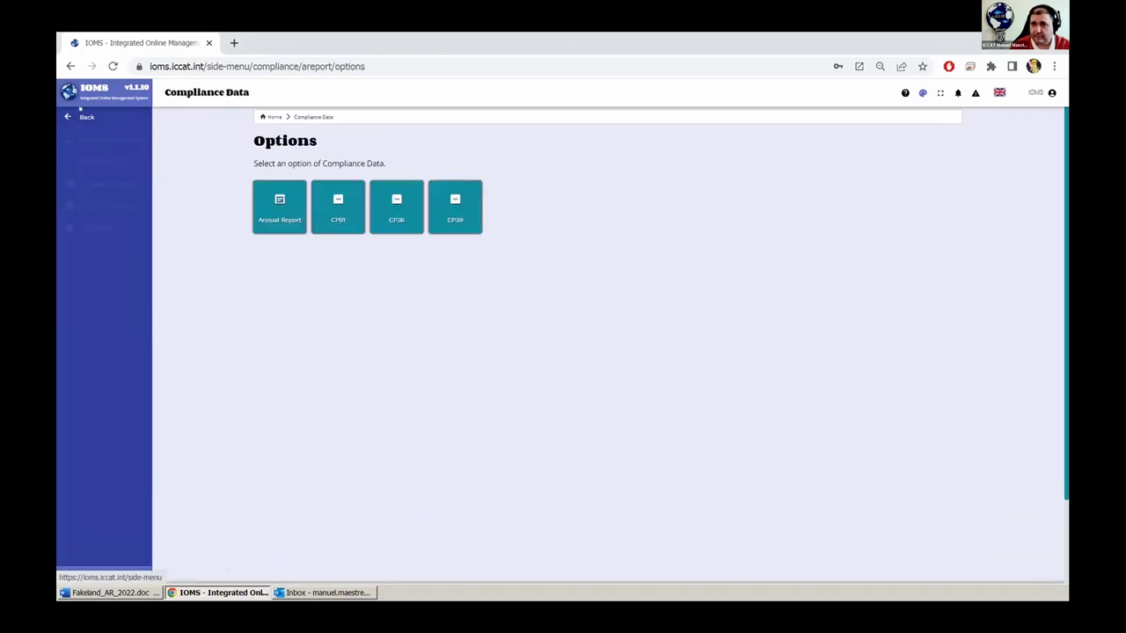
{"action": "left_click", "coordinate": [84, 115]}
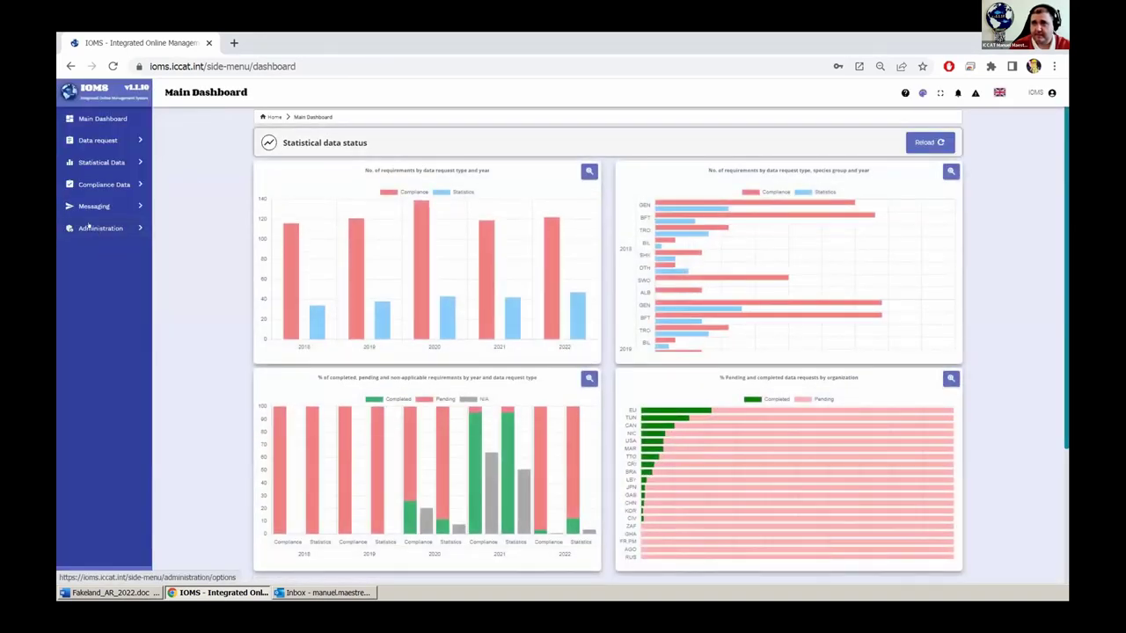
{"action": "left_click", "coordinate": [91, 229]}
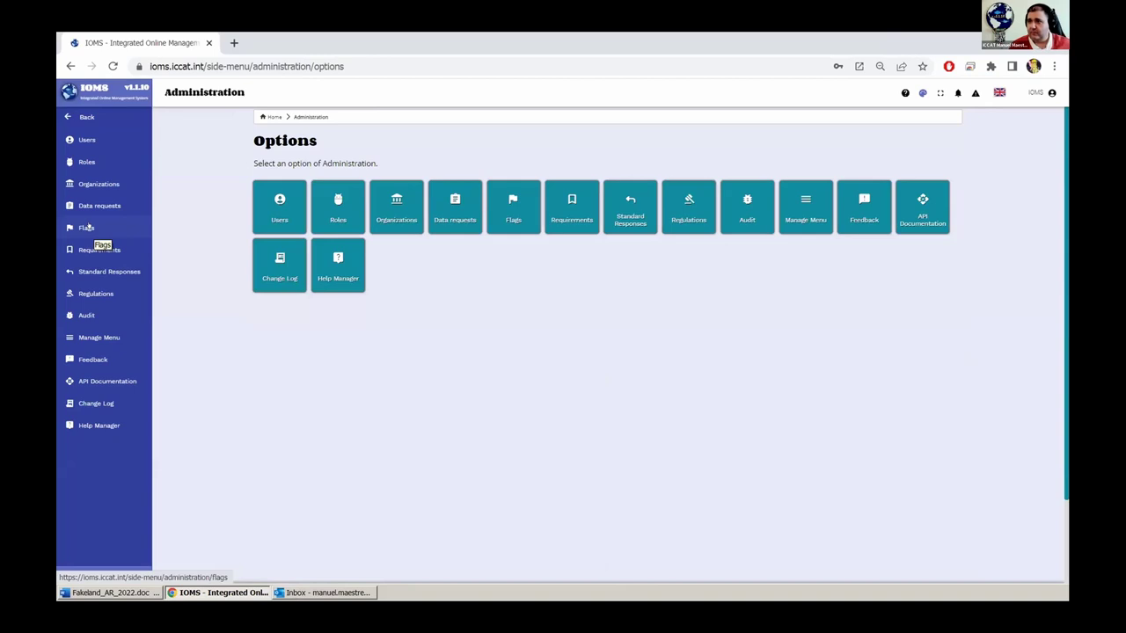
{"action": "left_click", "coordinate": [279, 201]}
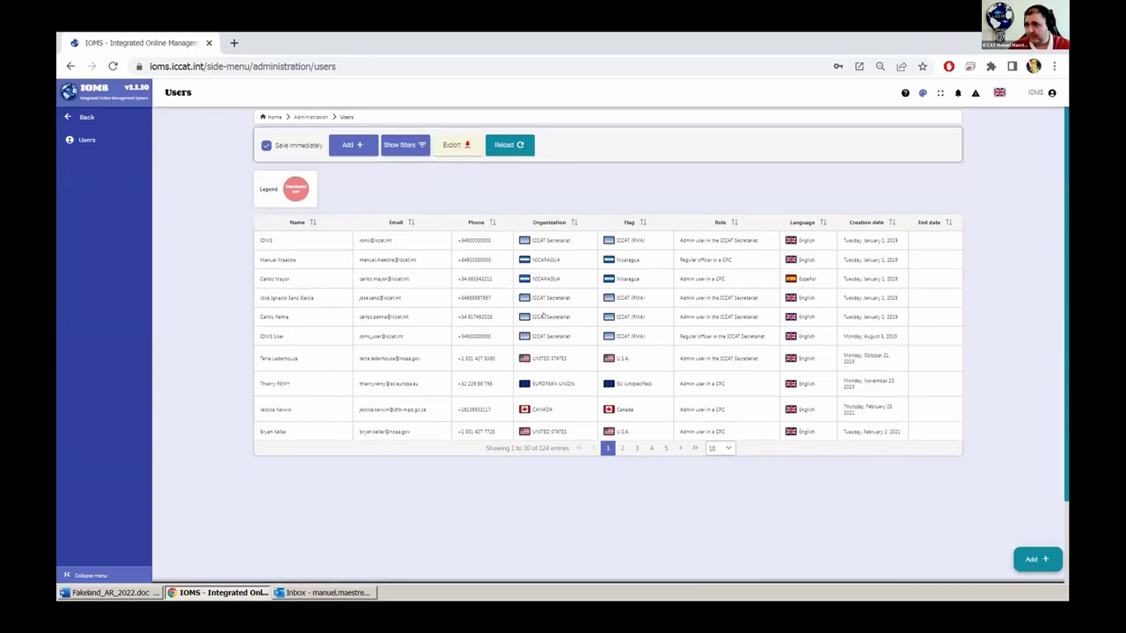
{"action": "scroll", "coordinate": [543, 315], "scroll_direction": "down", "scroll_amount": 2}
{"action": "scroll", "coordinate": [544, 315], "scroll_direction": "up", "scroll_amount": 2}
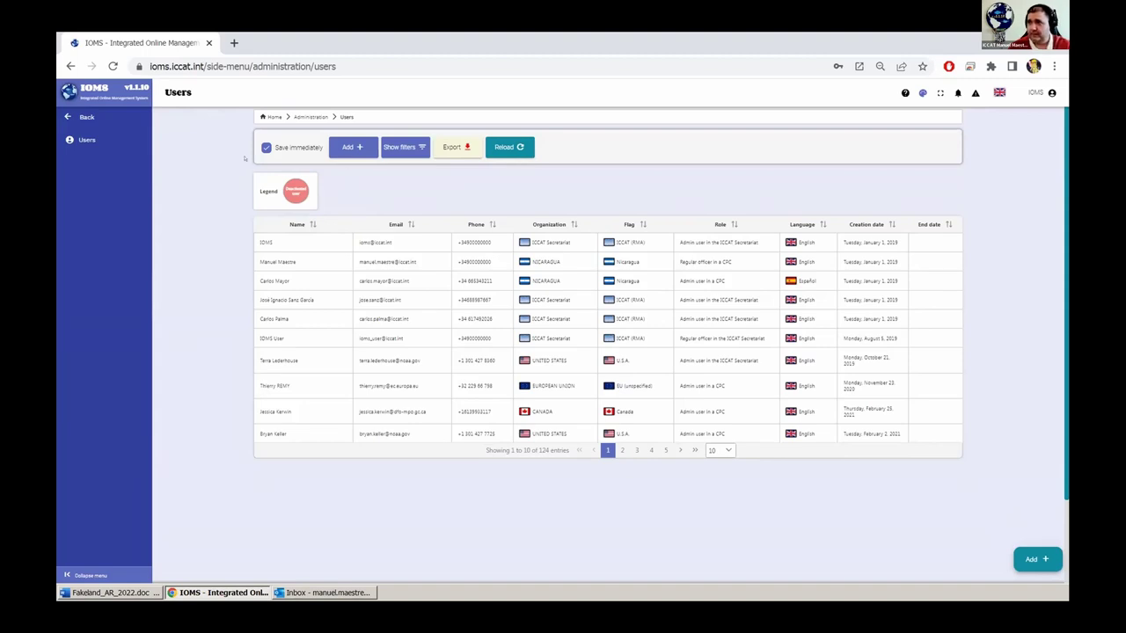
{"action": "left_click", "coordinate": [86, 117]}
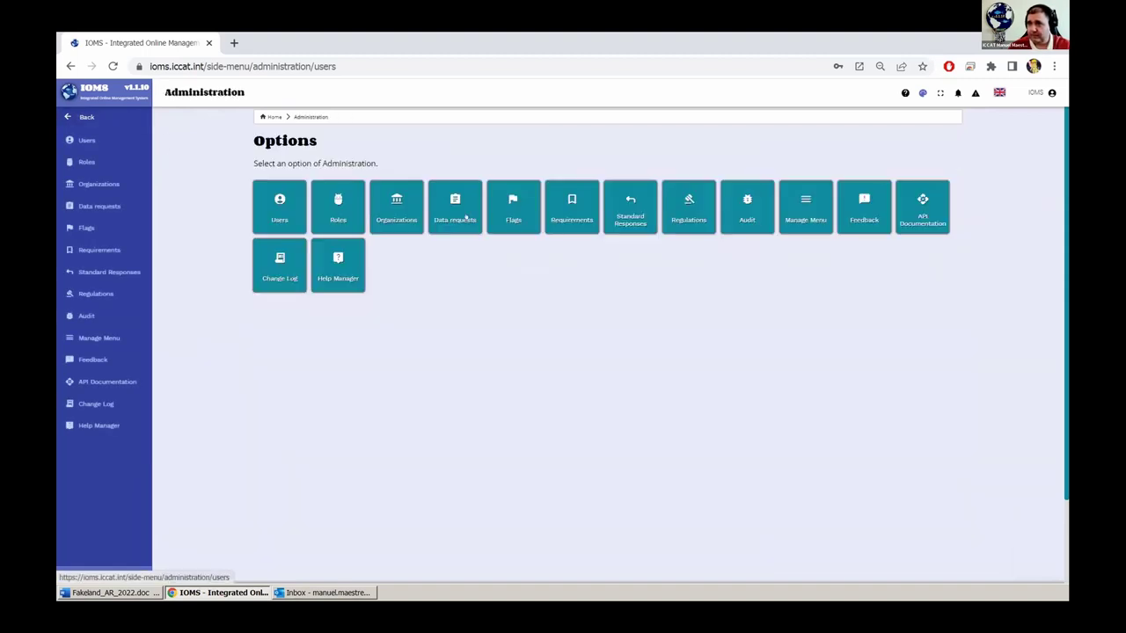
- Review the Roles descriptions and the Organizations list in Administration, returning to the options after each
{"action": "left_click", "coordinate": [338, 201]}
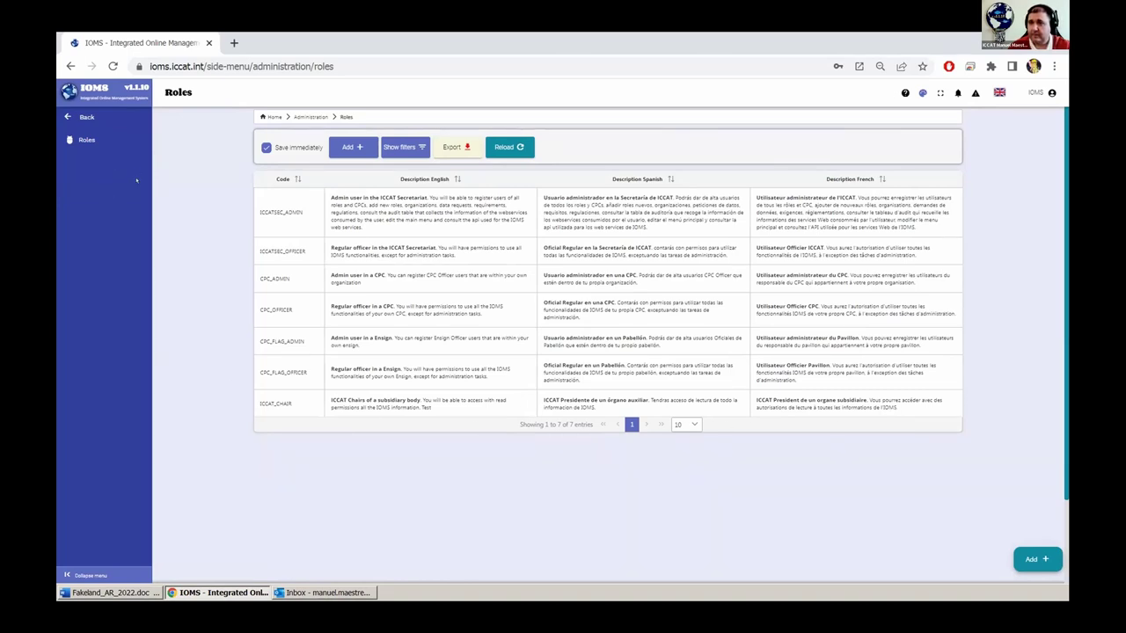
{"action": "left_click", "coordinate": [79, 117]}
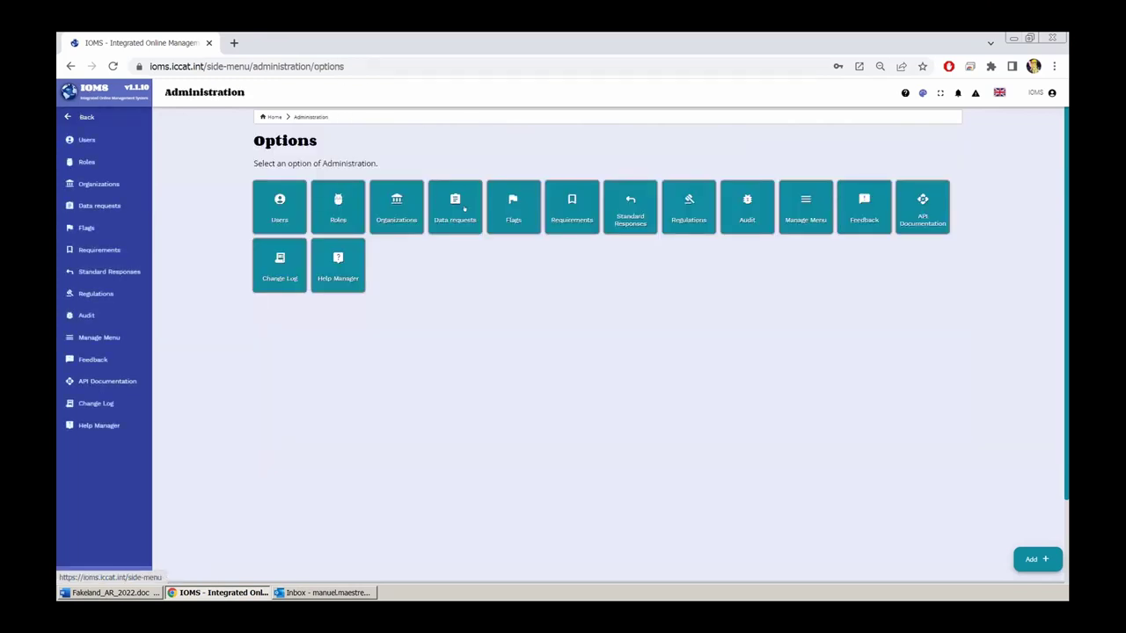
{"action": "left_click", "coordinate": [393, 205]}
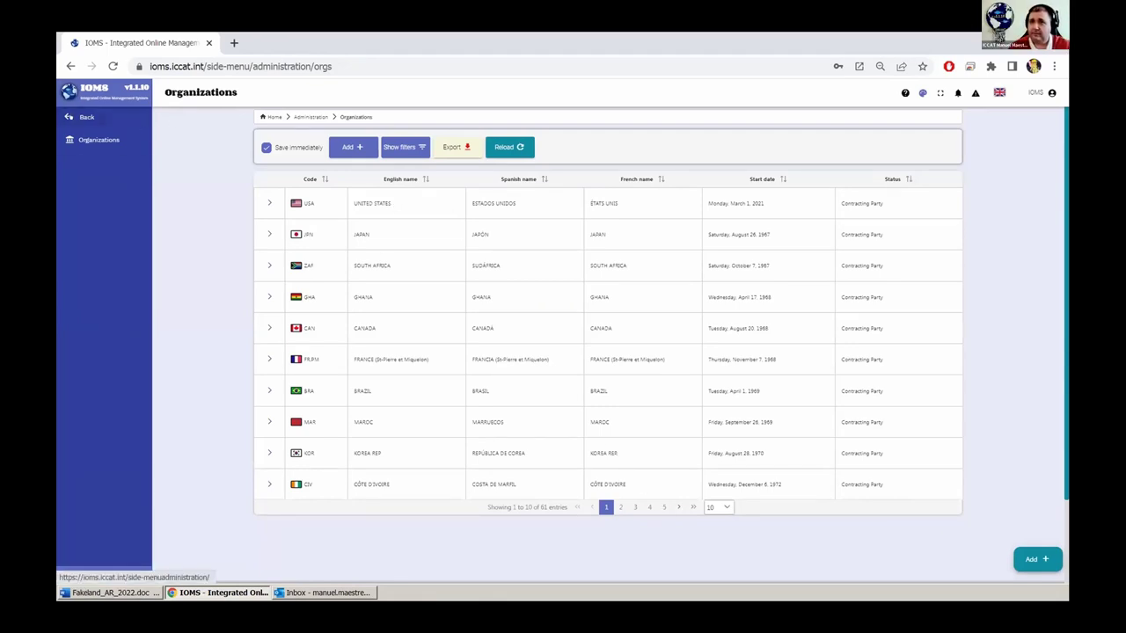
{"action": "left_click", "coordinate": [84, 117]}
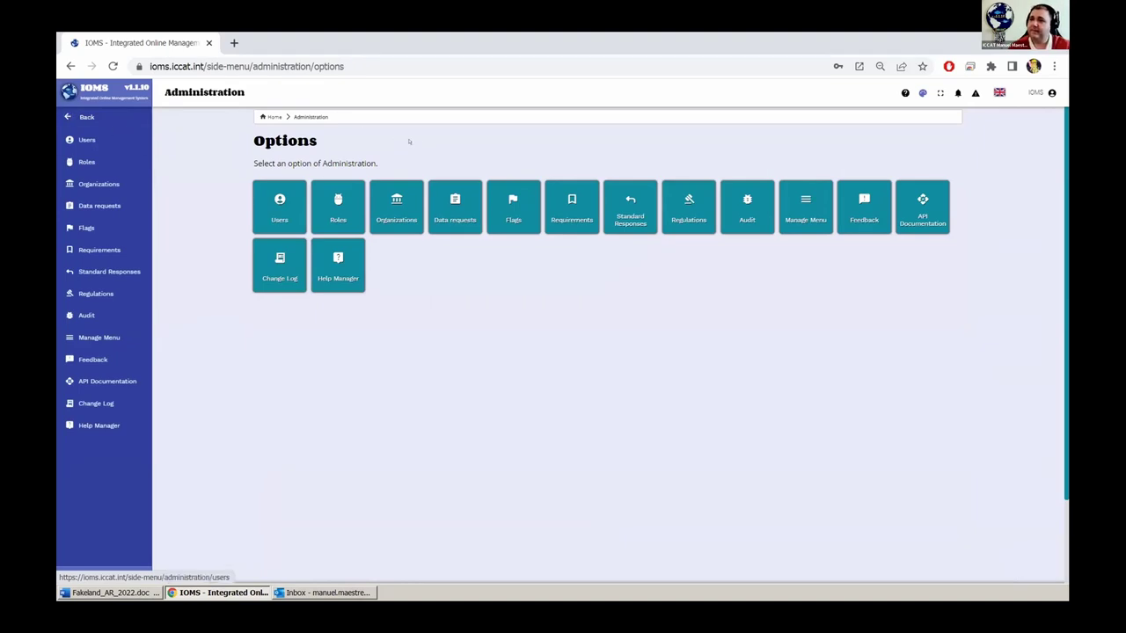
- In the Administration data requests, expand ICCAT CIRCULAR #1040 / 2022 to examine its organization and requirement assignments, collapse it, and return to the options
{"action": "left_click", "coordinate": [455, 214]}
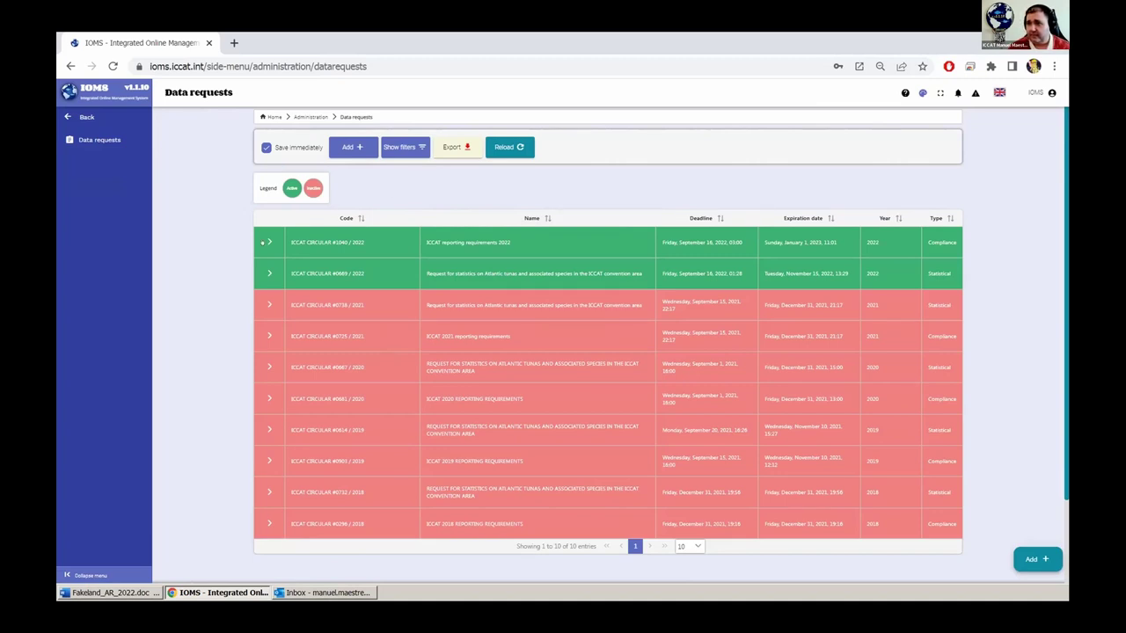
{"action": "left_click", "coordinate": [263, 242]}
{"action": "scroll", "coordinate": [490, 443], "scroll_direction": "down", "scroll_amount": 2}
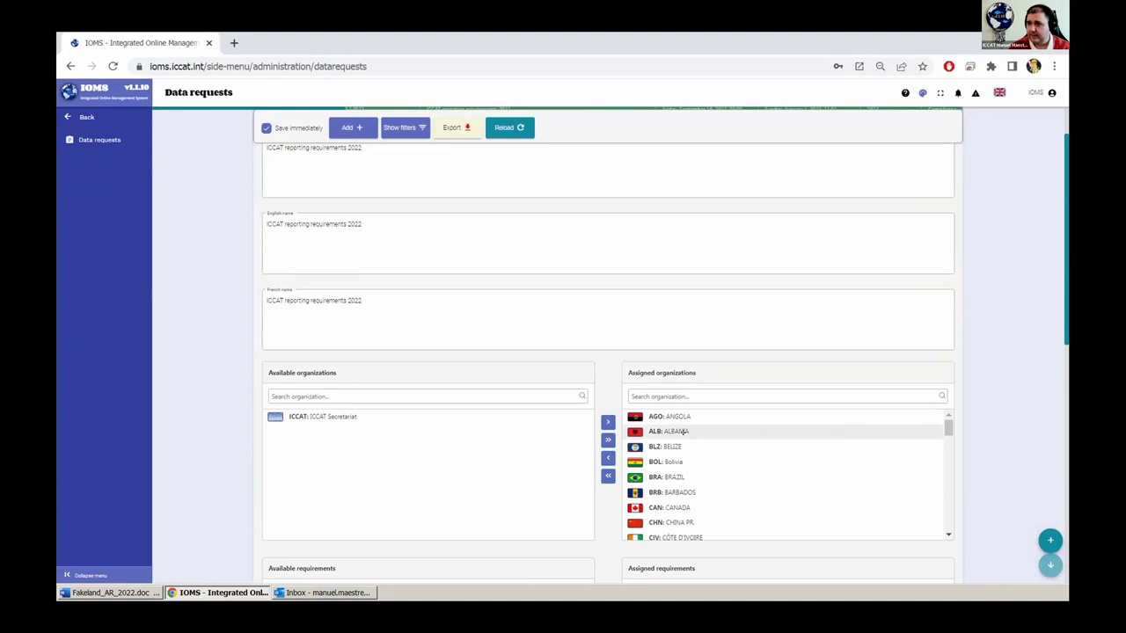
{"action": "scroll", "coordinate": [540, 428], "scroll_direction": "down", "scroll_amount": 3}
{"action": "scroll", "coordinate": [540, 427], "scroll_direction": "down", "scroll_amount": 2}
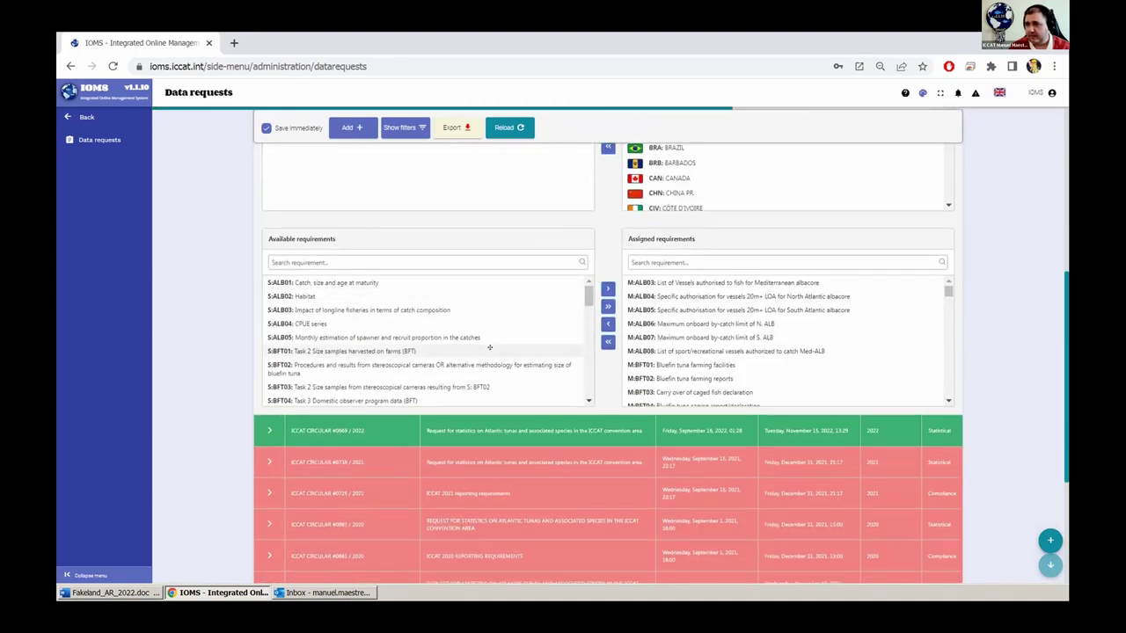
{"action": "scroll", "coordinate": [490, 348], "scroll_direction": "up", "scroll_amount": 6}
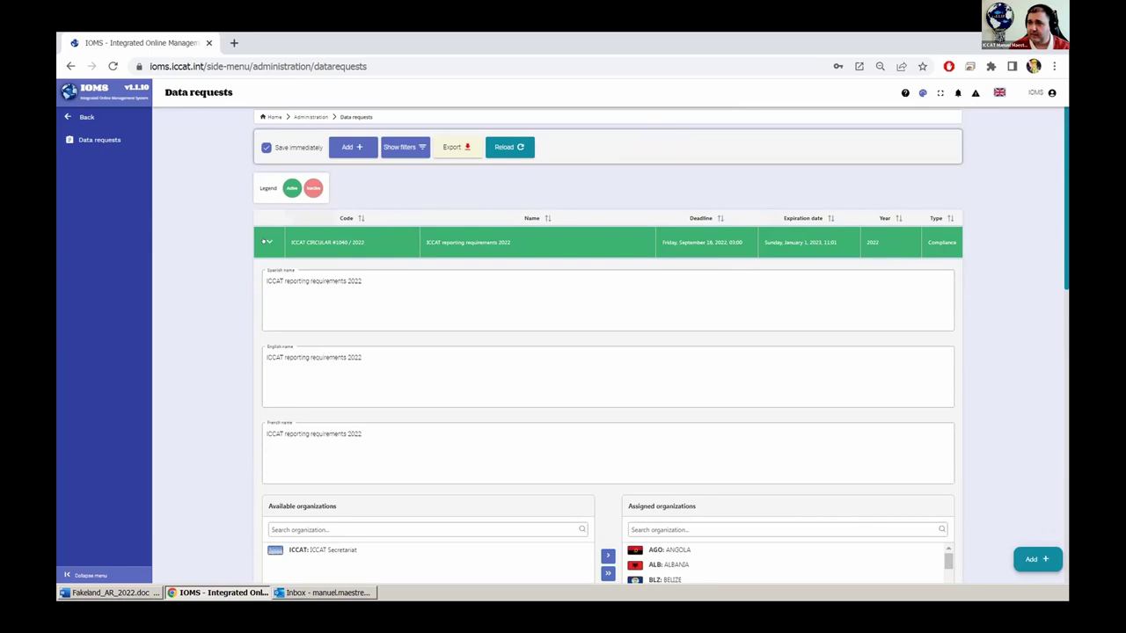
{"action": "left_click", "coordinate": [268, 241]}
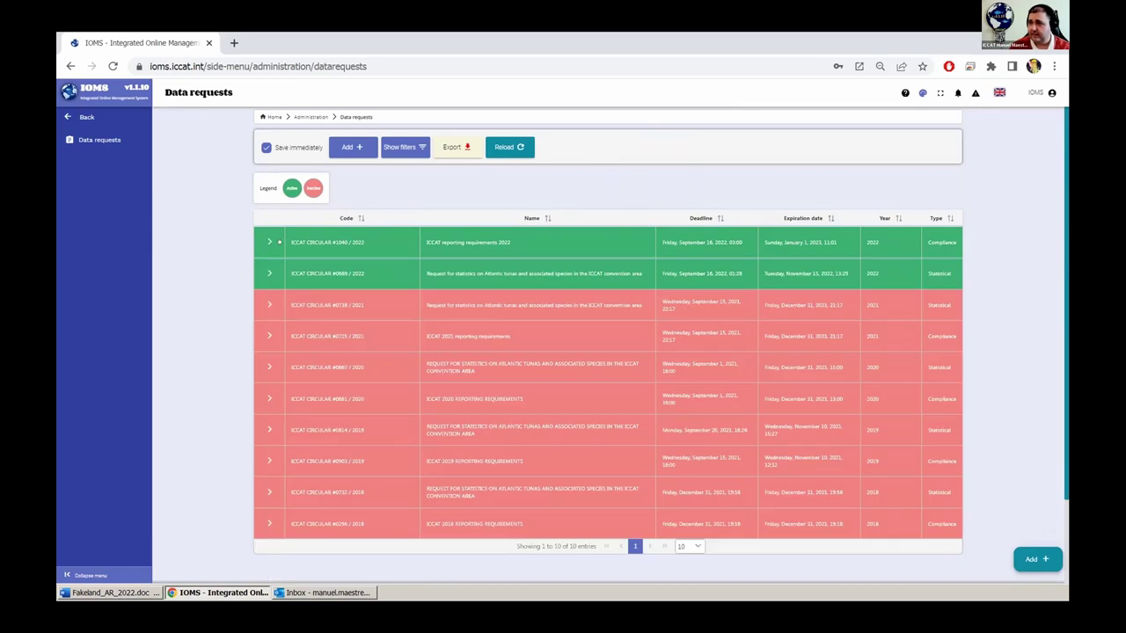
{"action": "left_click", "coordinate": [86, 117]}
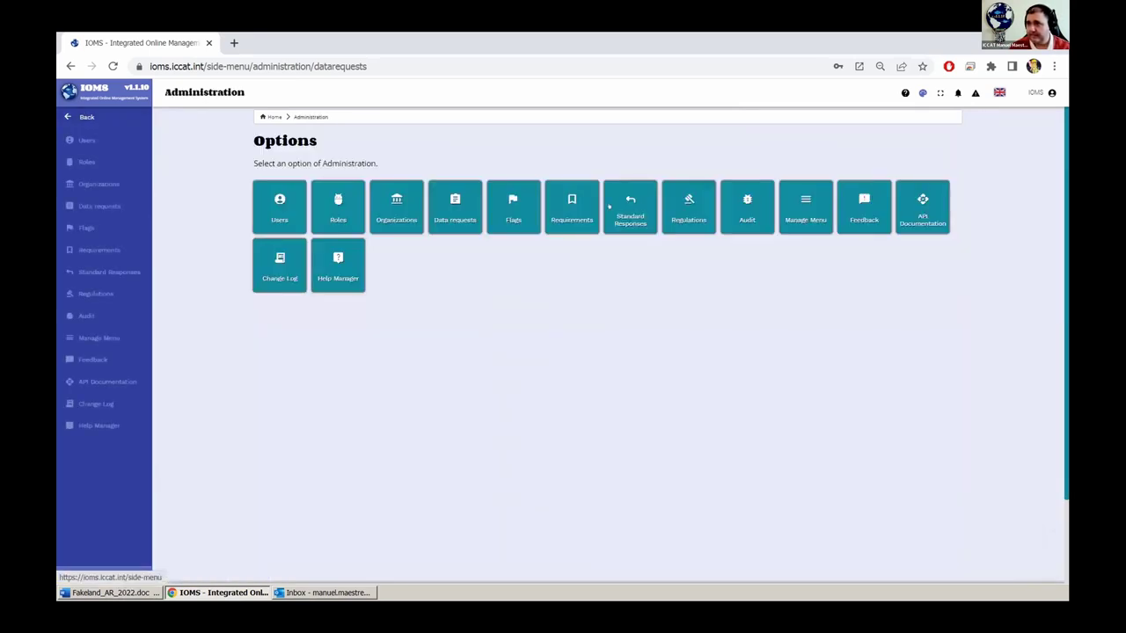
- Review the Flags and Requirements lists in Administration, returning to the options after each
{"action": "left_click", "coordinate": [513, 211]}
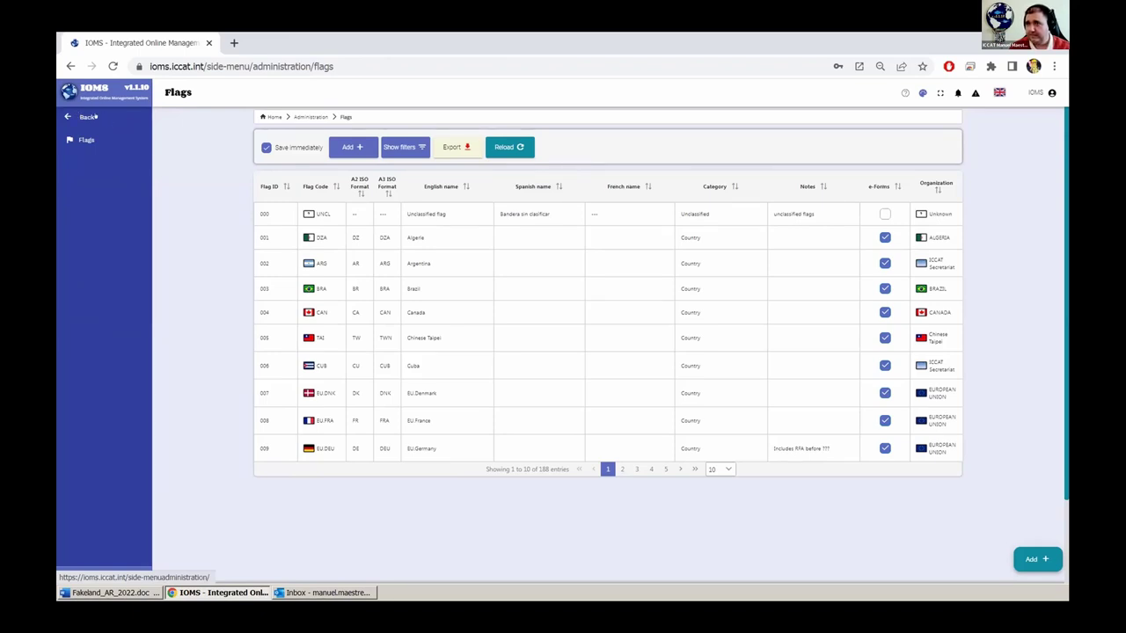
{"action": "left_click", "coordinate": [88, 117]}
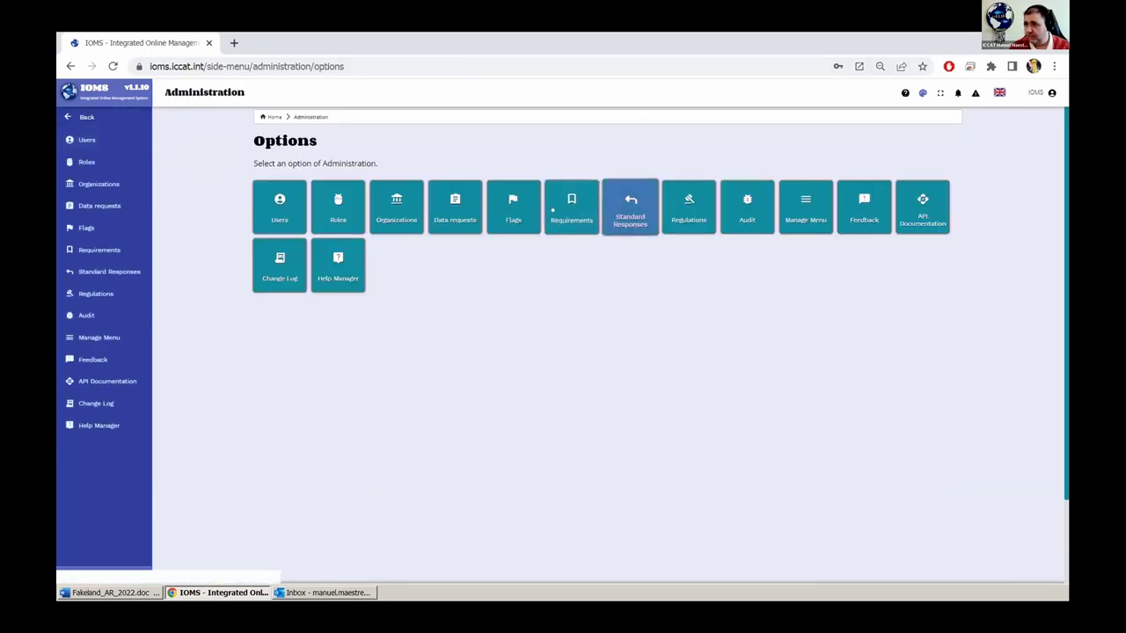
{"action": "left_click", "coordinate": [553, 209]}
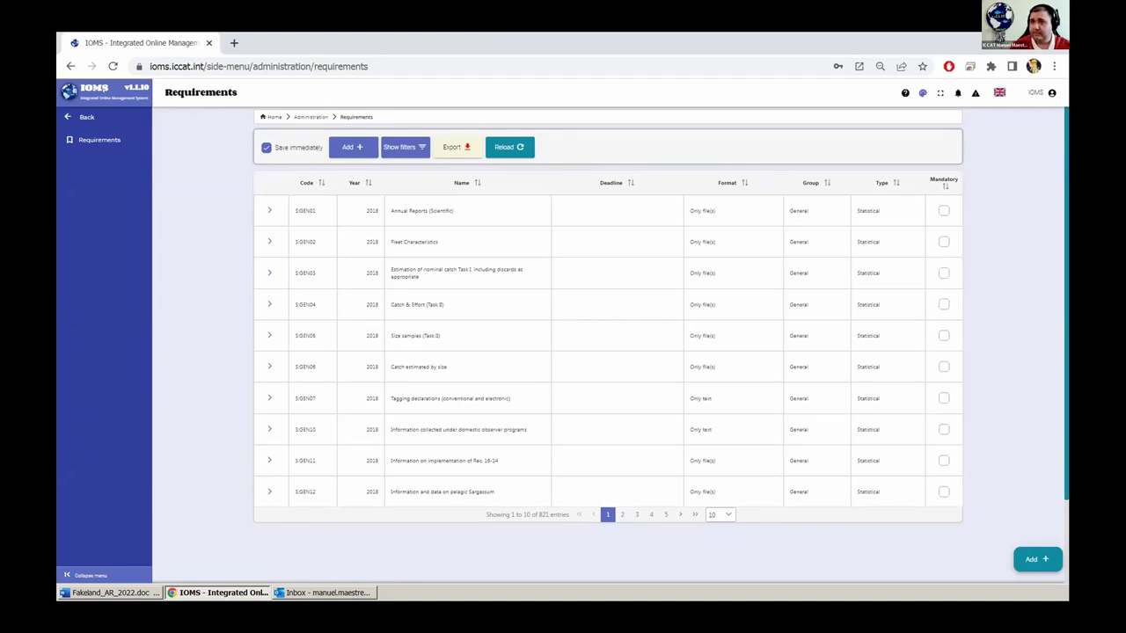
{"action": "left_click", "coordinate": [82, 117]}
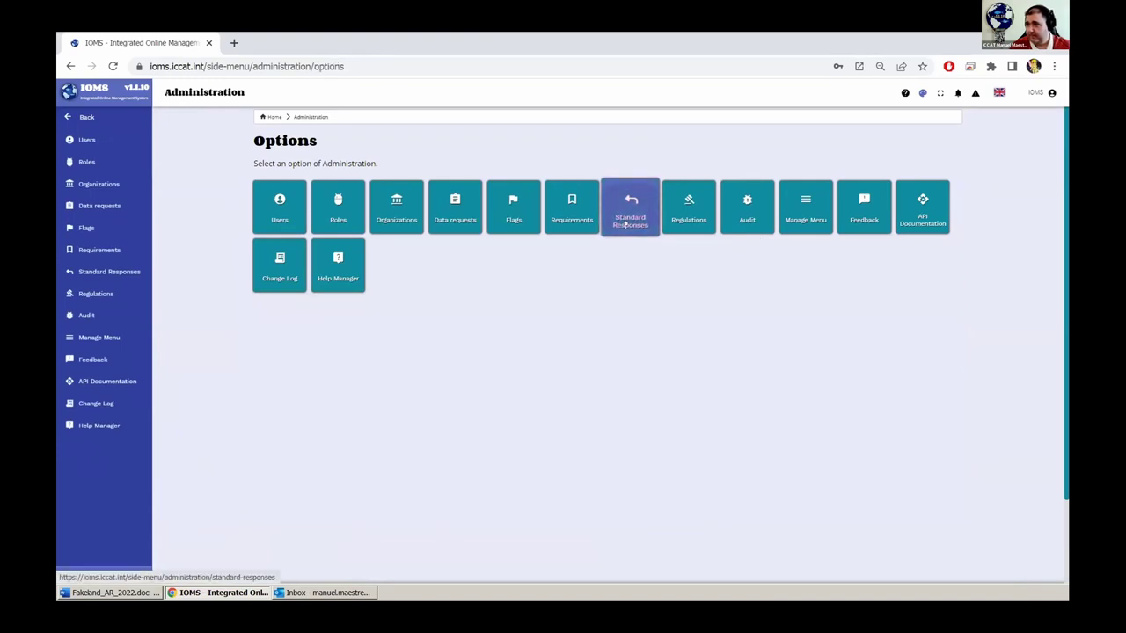
- View the Standard Responses, Regulations and Manage Menu administration pages in turn, returning to the options after each
{"action": "left_click", "coordinate": [628, 211]}
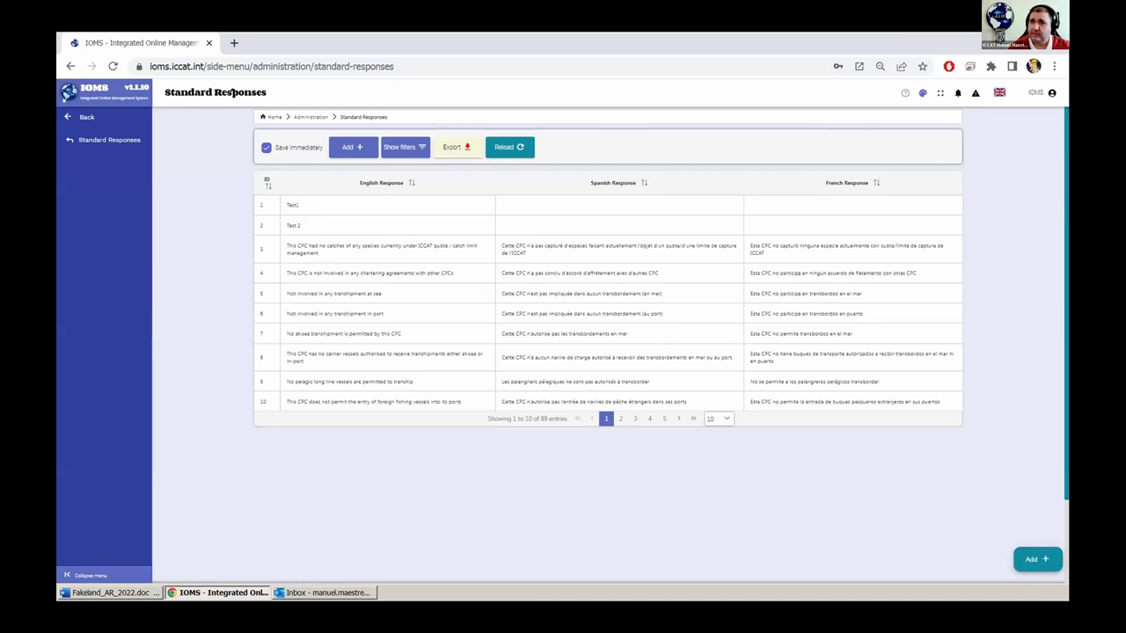
{"action": "left_click", "coordinate": [87, 116]}
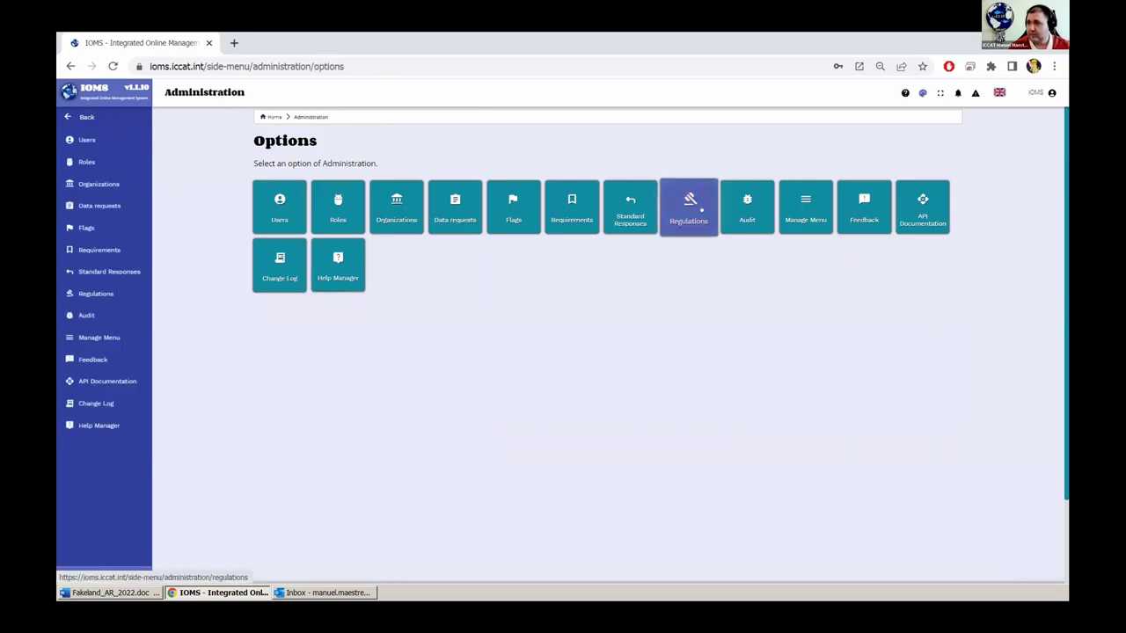
{"action": "left_click", "coordinate": [700, 208]}
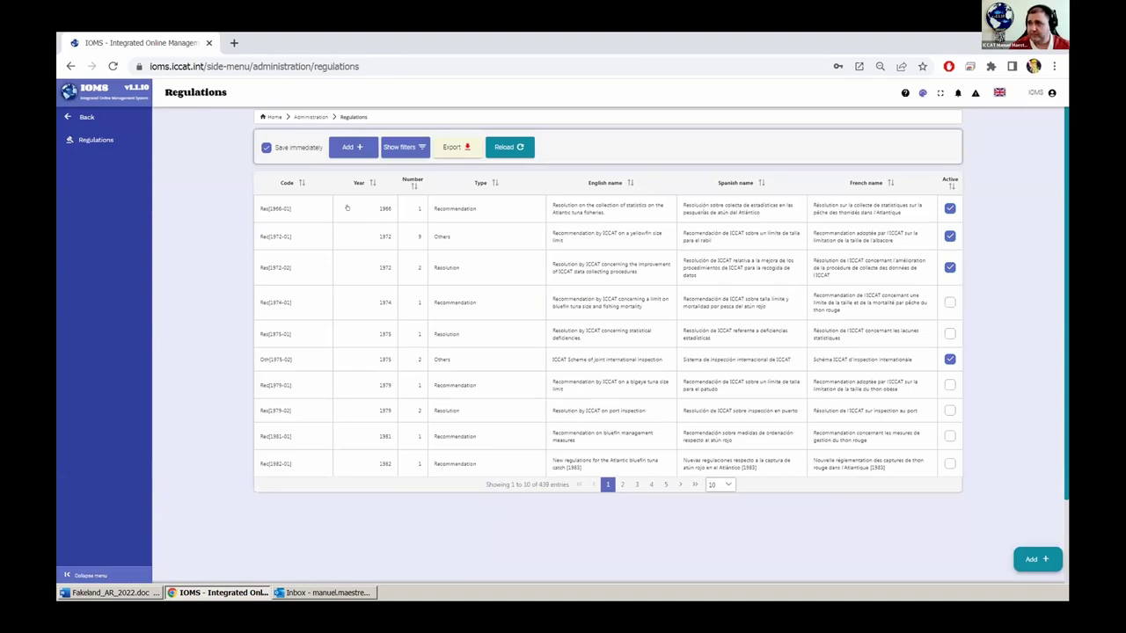
{"action": "left_click", "coordinate": [86, 117]}
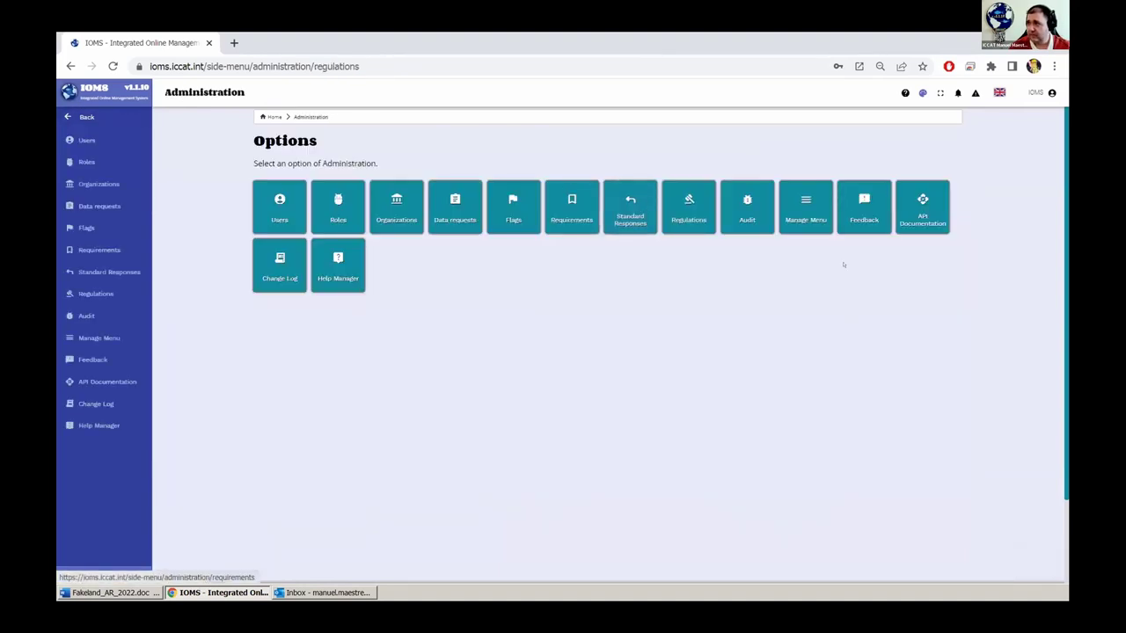
{"action": "left_click", "coordinate": [806, 207]}
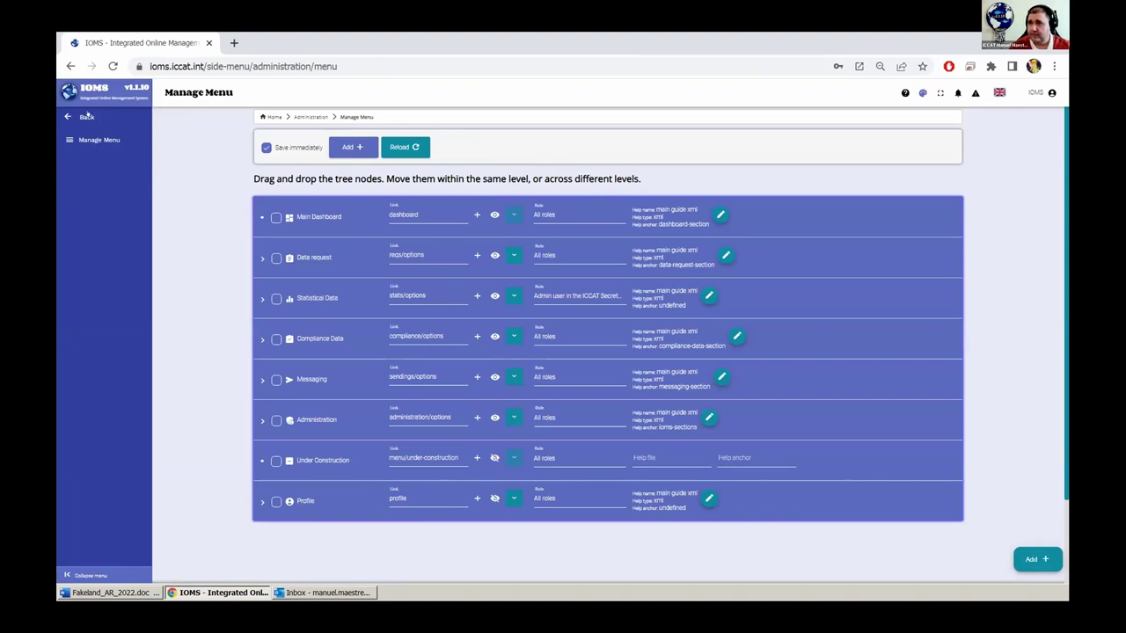
{"action": "left_click", "coordinate": [86, 117]}
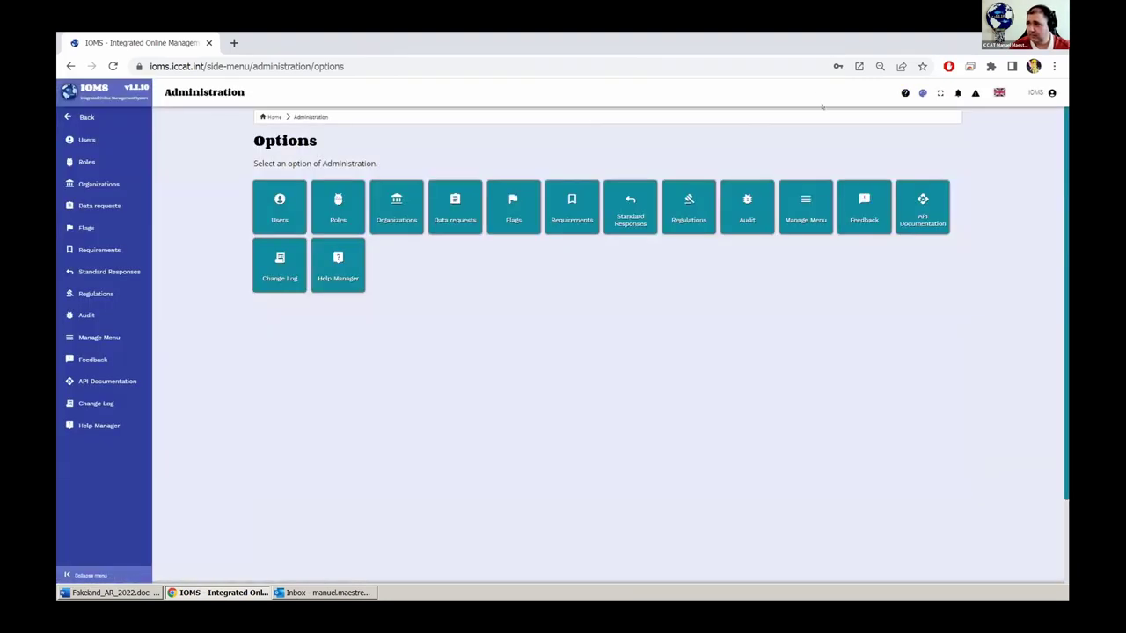
- Review the Feedback entries in Administration and bring up a blank New Bug Report form from the user's Send Feedback option
{"action": "left_click", "coordinate": [865, 211]}
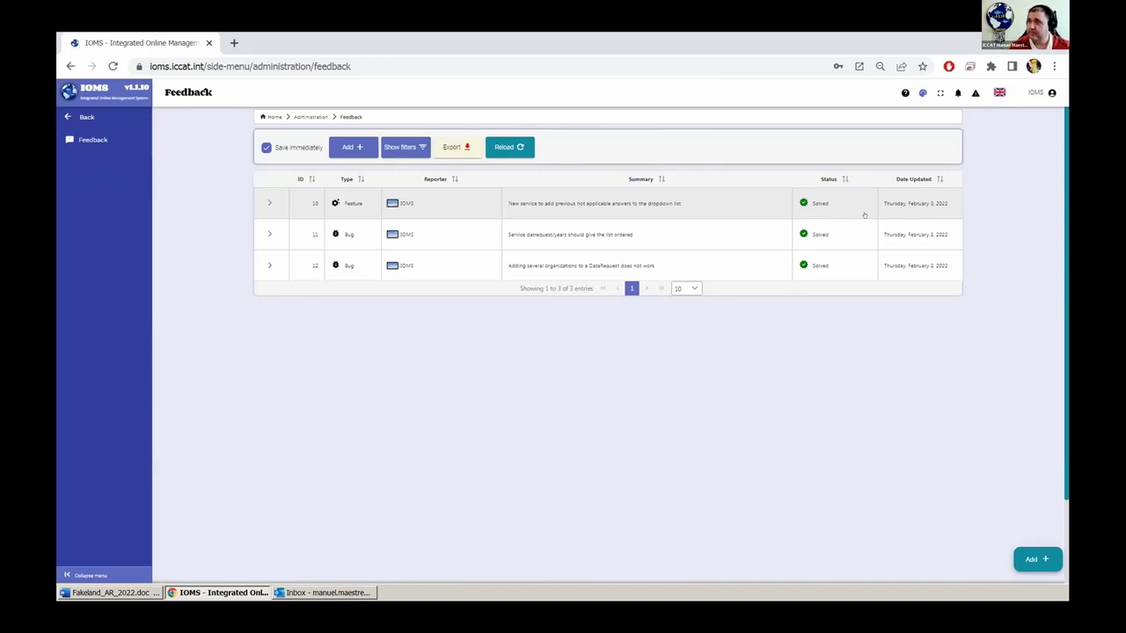
{"action": "left_click", "coordinate": [1050, 94]}
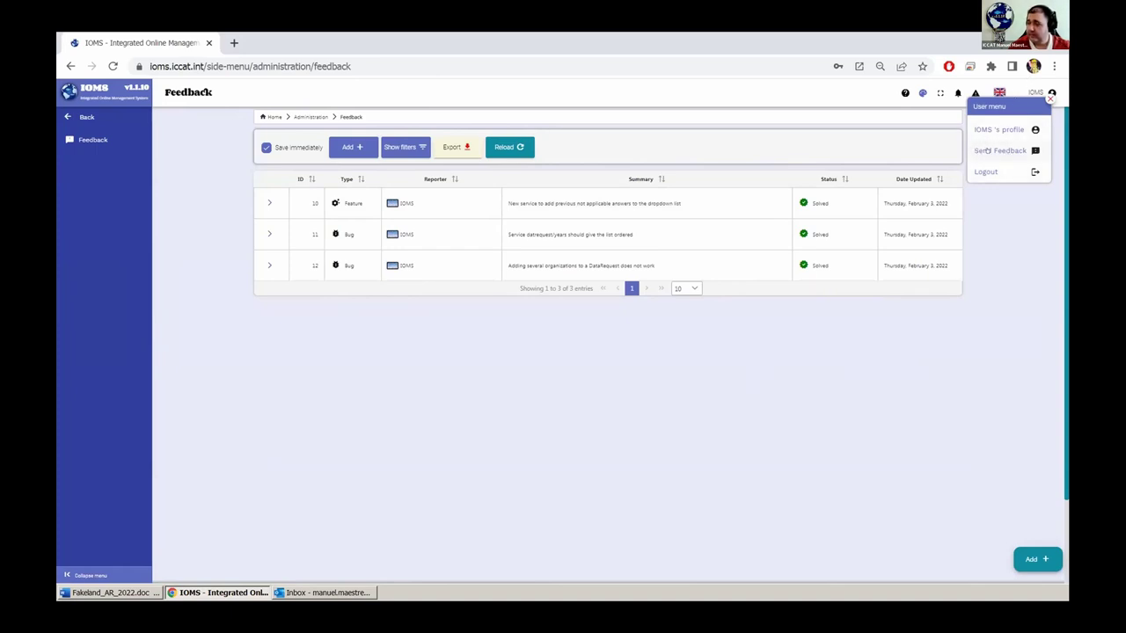
{"action": "left_click", "coordinate": [987, 150]}
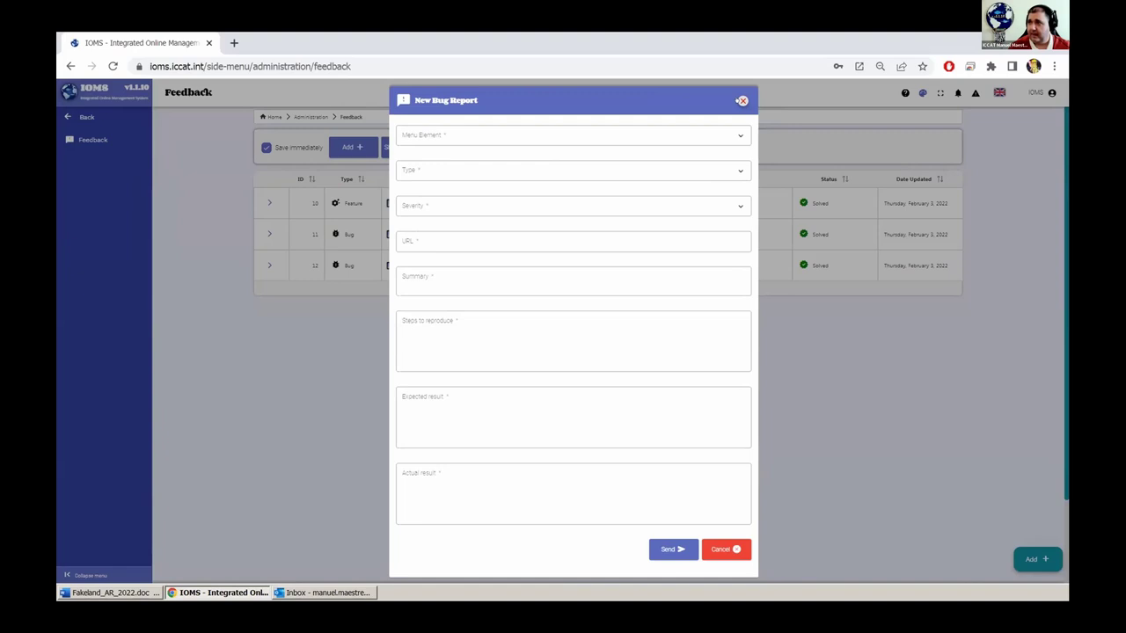
- Dismiss the blank bug report without sending it and return from Feedback to the Administration options
{"action": "left_click", "coordinate": [742, 101]}
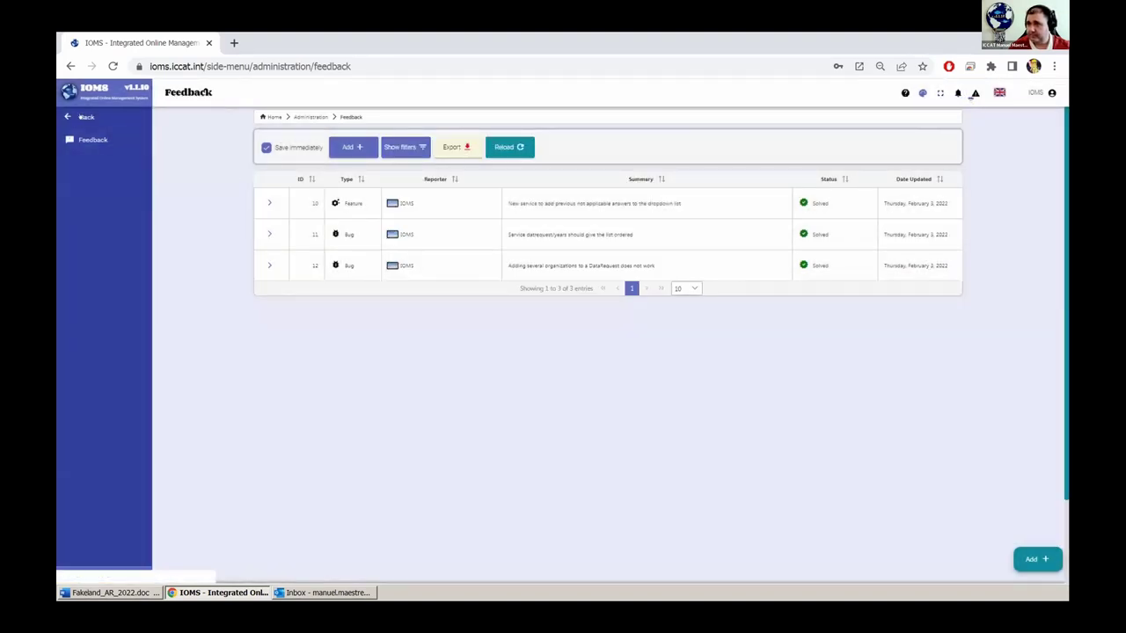
{"action": "left_click", "coordinate": [81, 117]}
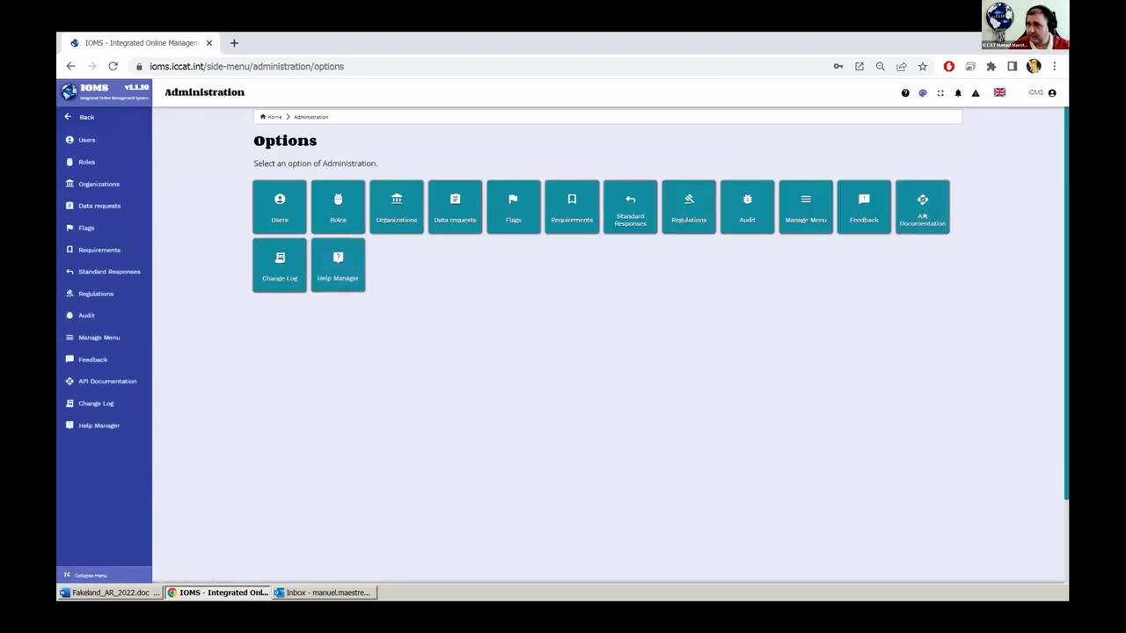
- View the Change Log and Help Manager administration pages in turn, returning to the options after each
{"action": "left_click", "coordinate": [279, 255]}
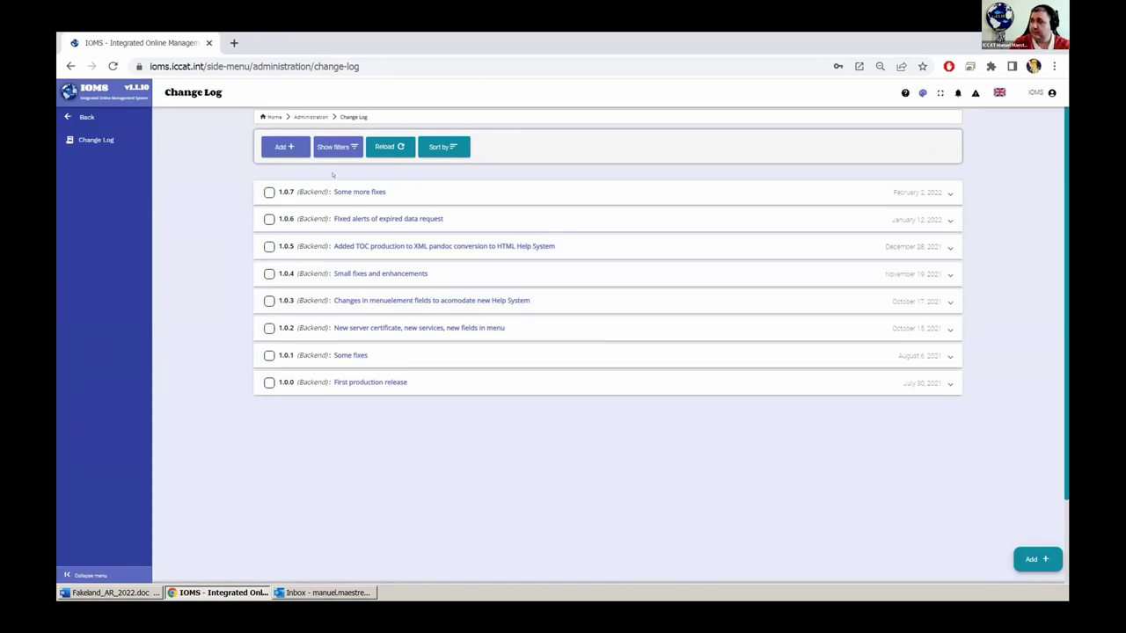
{"action": "left_click", "coordinate": [311, 117]}
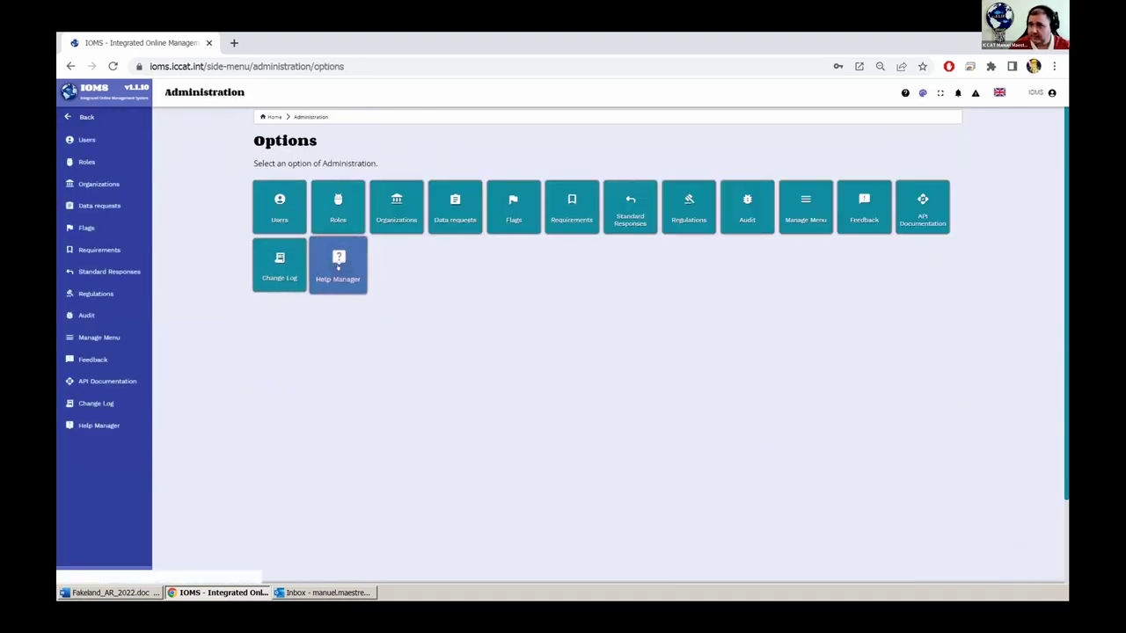
{"action": "left_click", "coordinate": [337, 267]}
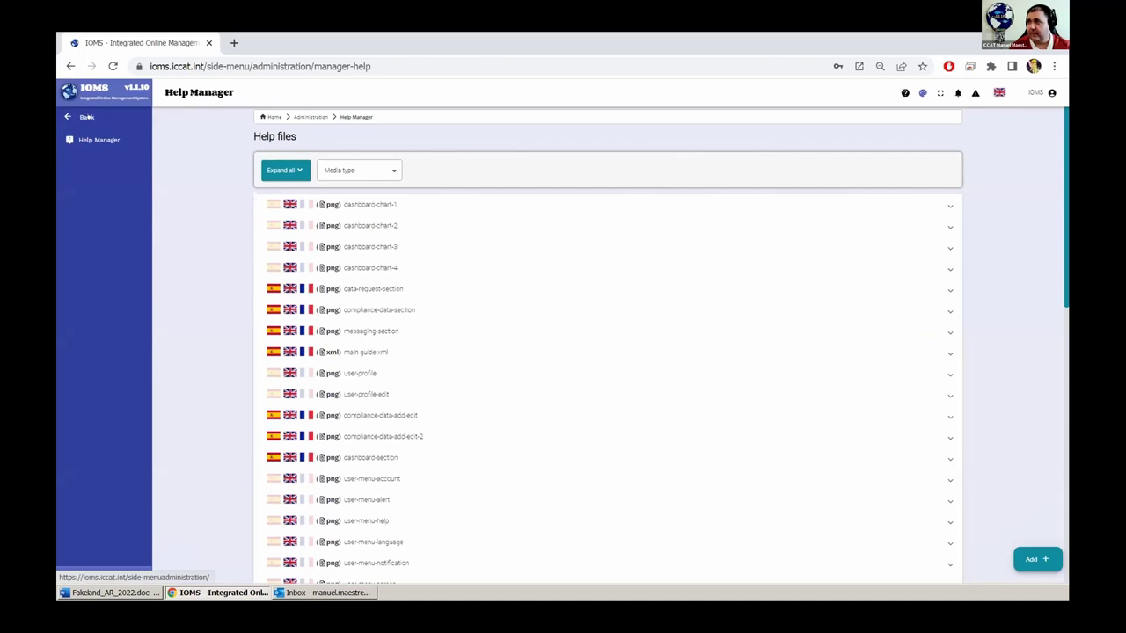
{"action": "left_click", "coordinate": [94, 117]}
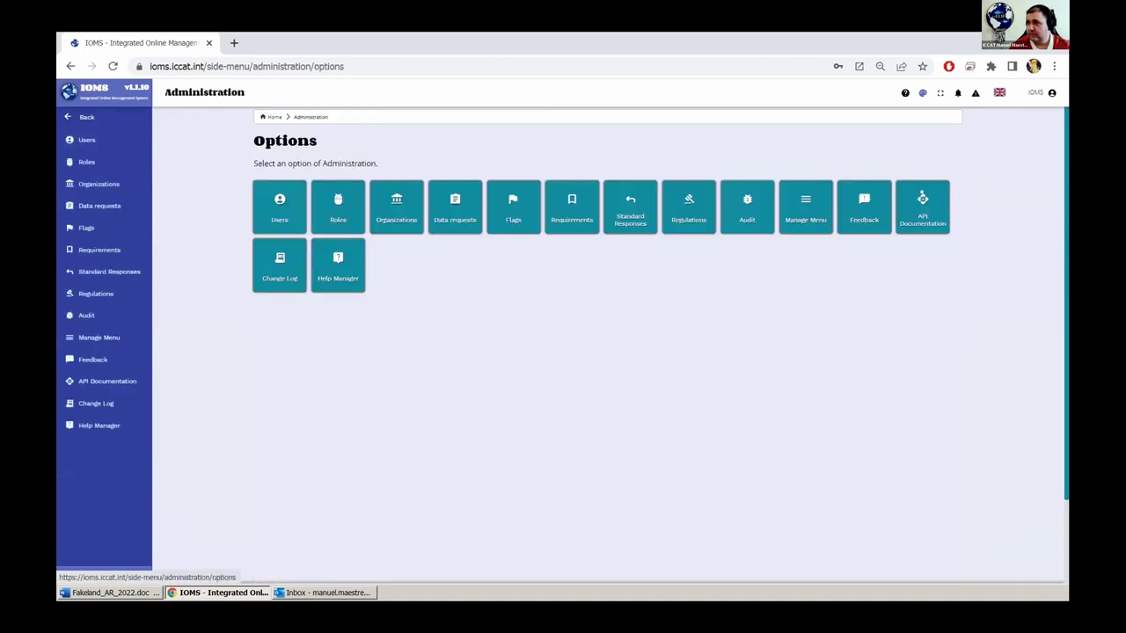
- In the API Documentation, expand the /areportdetail, /areportdetails, /audits, /bugreports, /changelogs and /datarequests controllers to examine their REST operations
{"action": "left_click", "coordinate": [922, 201]}
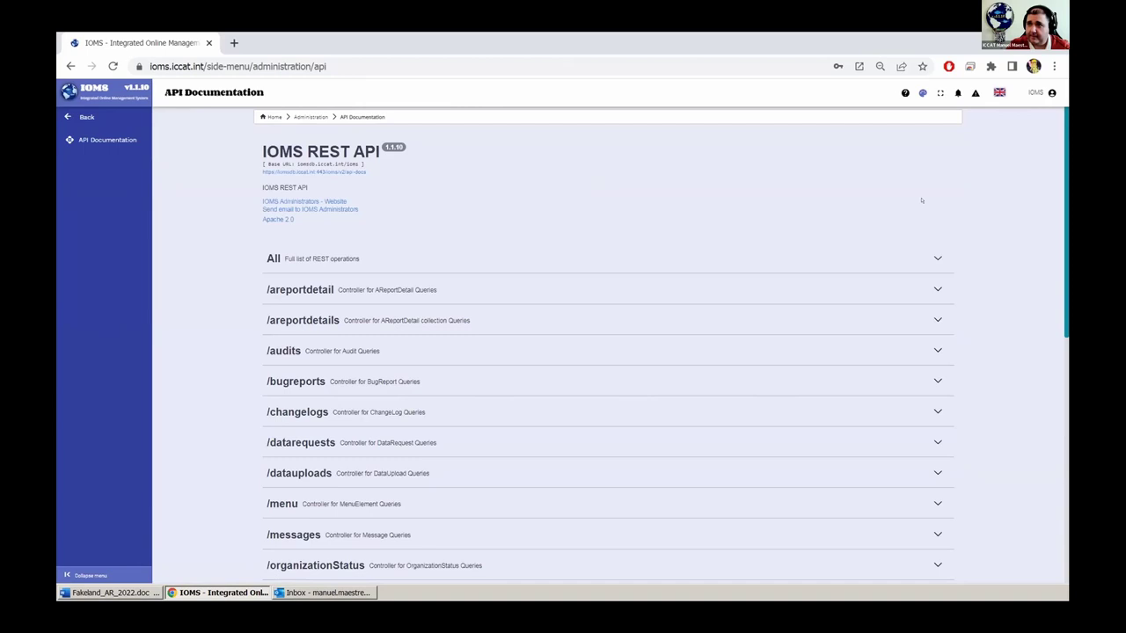
{"action": "left_click", "coordinate": [299, 289]}
{"action": "left_click", "coordinate": [299, 370]}
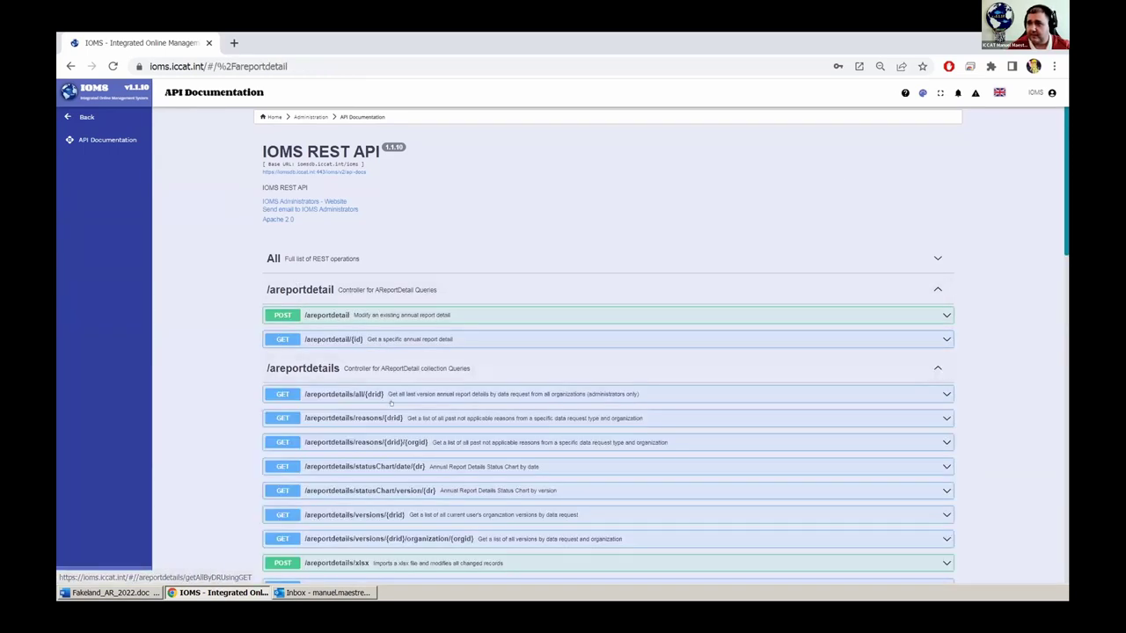
{"action": "scroll", "coordinate": [391, 382], "scroll_direction": "down", "scroll_amount": 2}
{"action": "scroll", "coordinate": [391, 403], "scroll_direction": "down", "scroll_amount": 2}
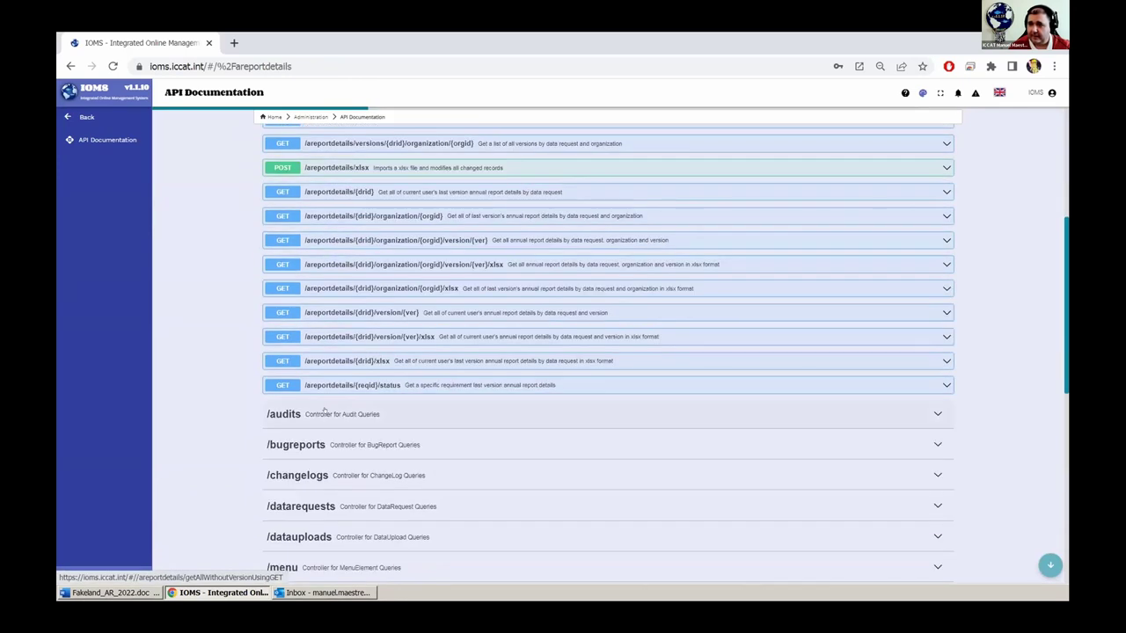
{"action": "left_click", "coordinate": [328, 410]}
{"action": "scroll", "coordinate": [333, 405], "scroll_direction": "down", "scroll_amount": 2}
{"action": "scroll", "coordinate": [332, 394], "scroll_direction": "down", "scroll_amount": 1}
{"action": "left_click", "coordinate": [332, 327]}
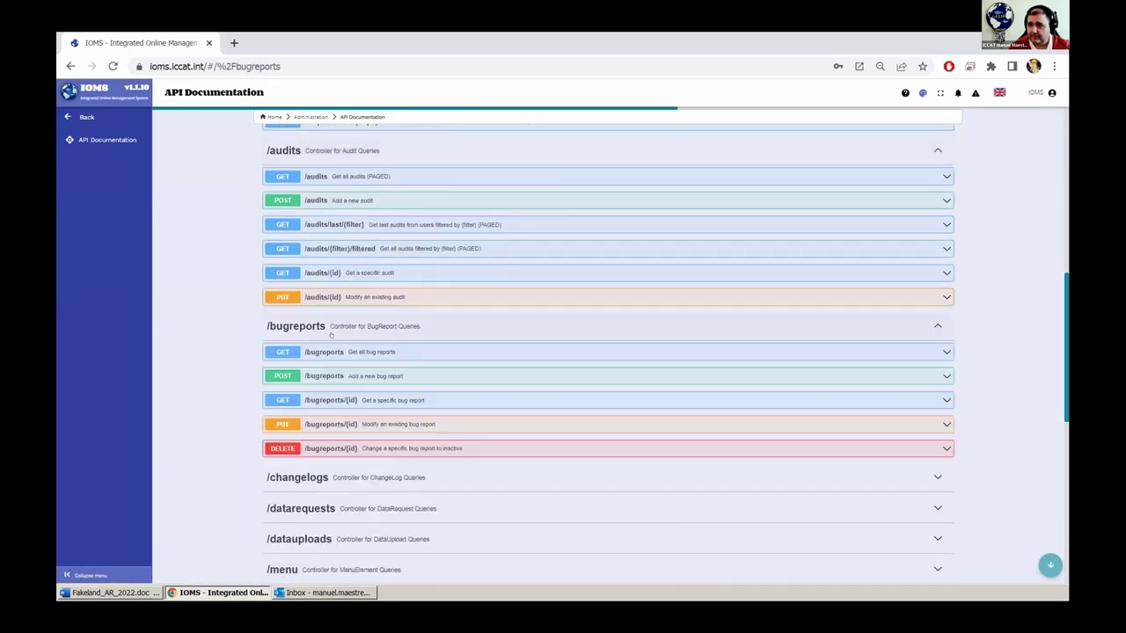
{"action": "scroll", "coordinate": [334, 395], "scroll_direction": "down", "scroll_amount": 1}
{"action": "left_click", "coordinate": [334, 411]}
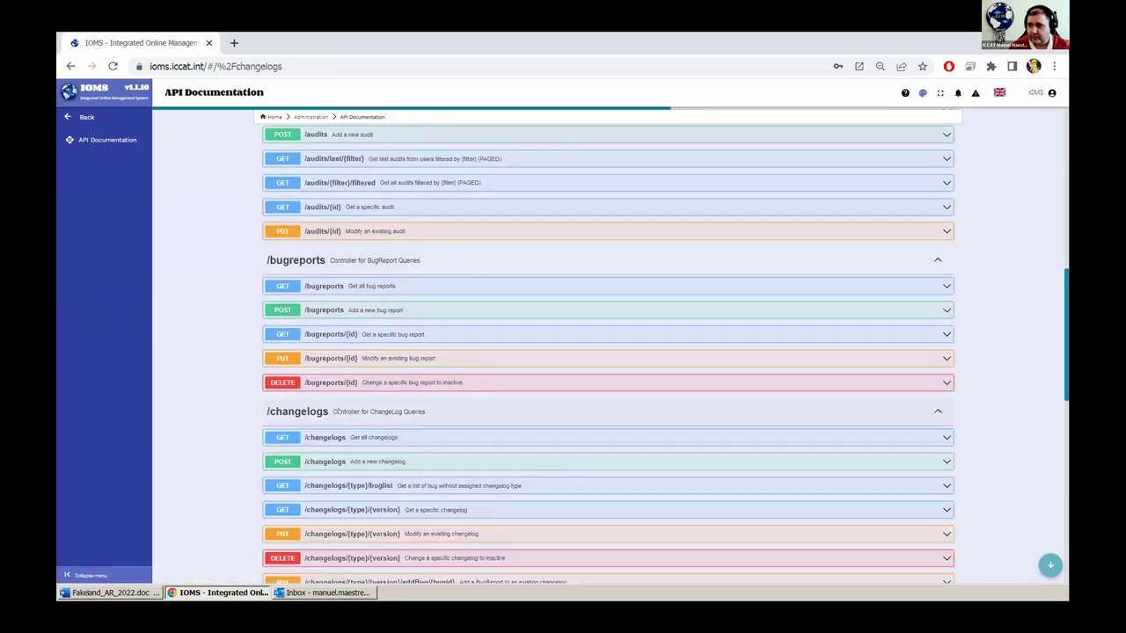
{"action": "scroll", "coordinate": [355, 511], "scroll_direction": "down", "scroll_amount": 2}
{"action": "left_click", "coordinate": [340, 454]}
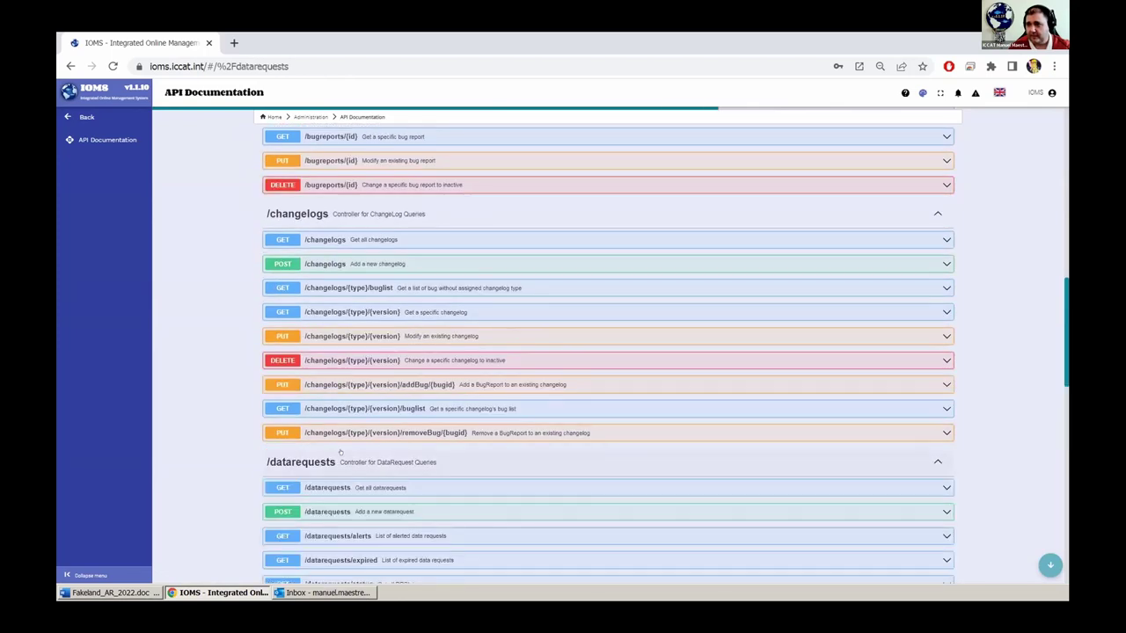
- Collapse the /areportdetail, /areportdetails, /audits, /changelogs and /bugreports controllers in the API Documentation and return to the Administration options
{"action": "scroll", "coordinate": [340, 452], "scroll_direction": "up", "scroll_amount": 15}
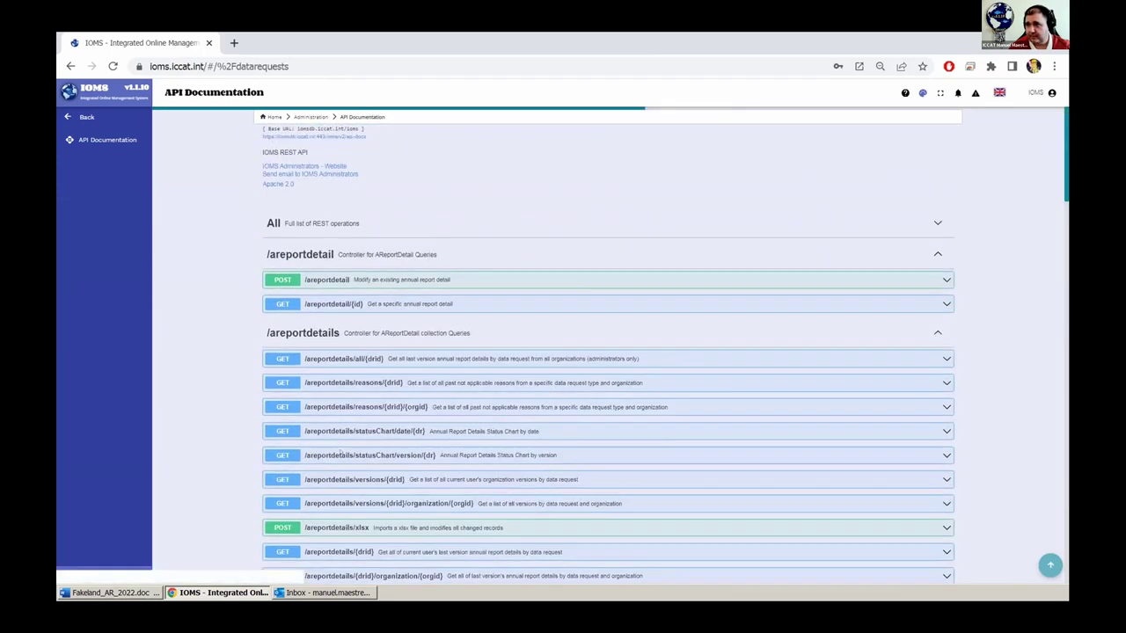
{"action": "left_click", "coordinate": [278, 291]}
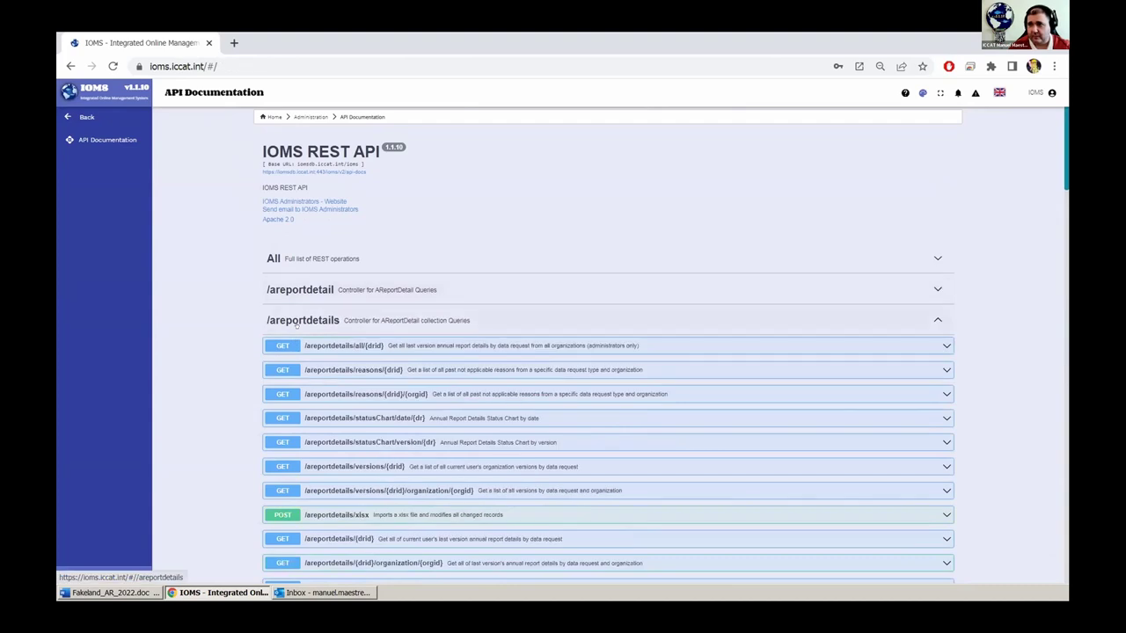
{"action": "left_click", "coordinate": [302, 321]}
{"action": "left_click", "coordinate": [283, 351]}
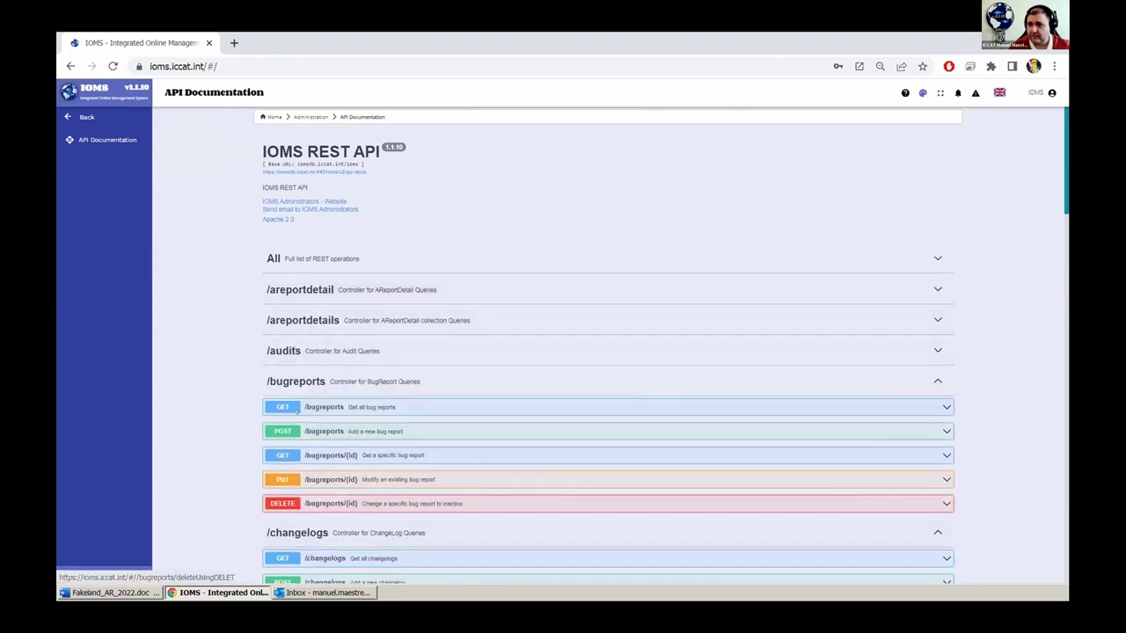
{"action": "left_click", "coordinate": [290, 533]}
{"action": "left_click", "coordinate": [292, 383]}
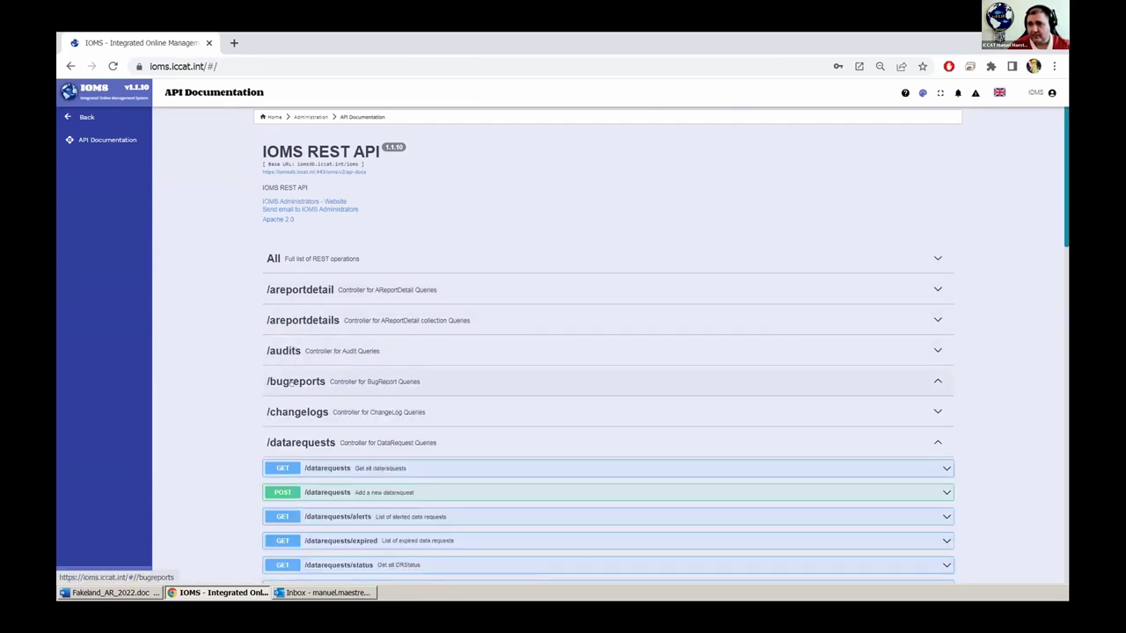
{"action": "left_click", "coordinate": [86, 117]}
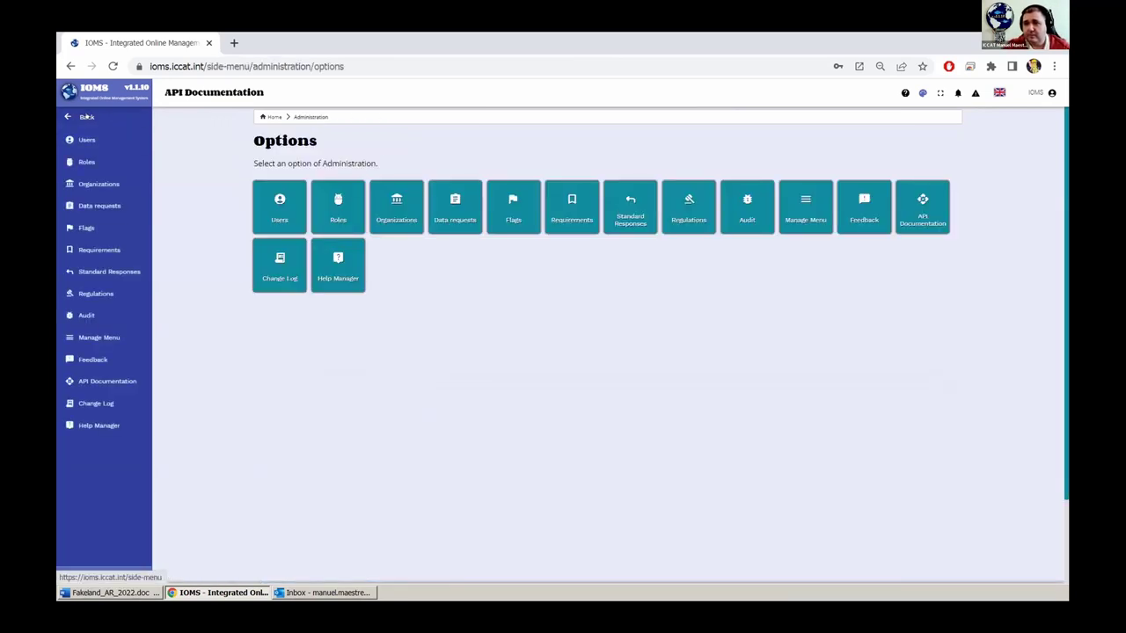